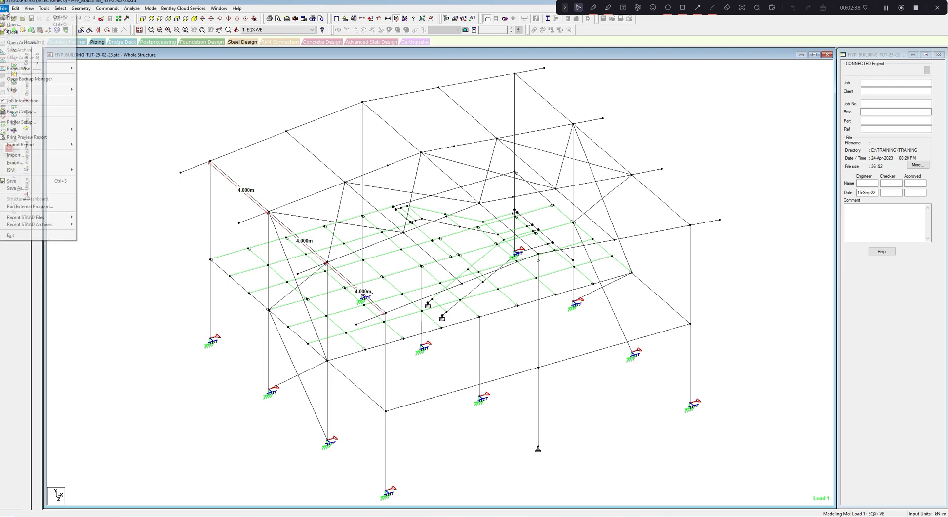
# - Create a new model named PURLIN DESIGN-HYP BUID and finish its setup with Add Beam as the starting option
pyautogui.click(10, 18)
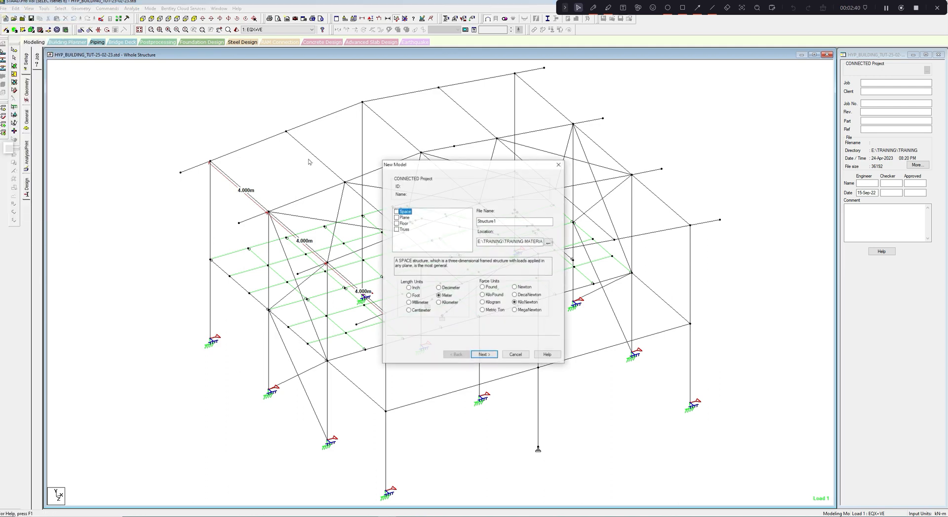
pyautogui.doubleClick(481, 221)
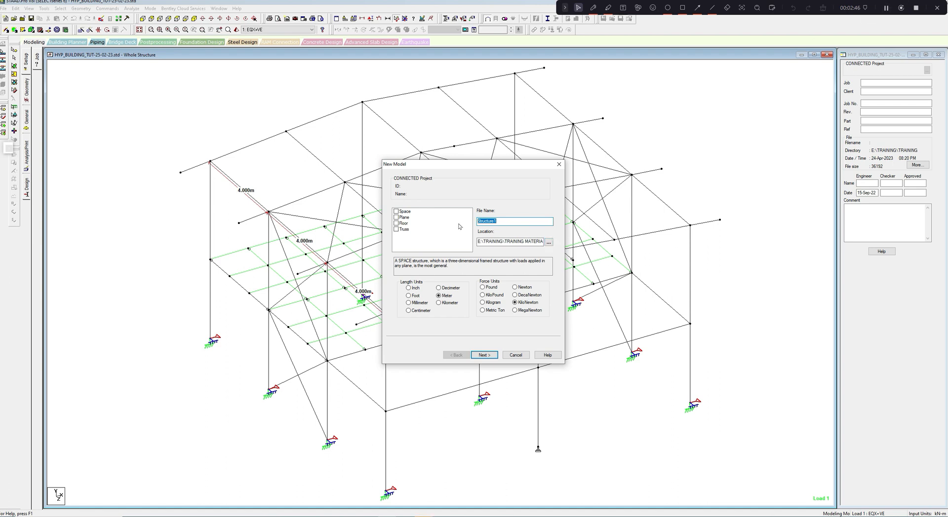
pyautogui.write('PURLIN DESIGN-')
pyautogui.click(887, 10)
pyautogui.write('HYP BU')
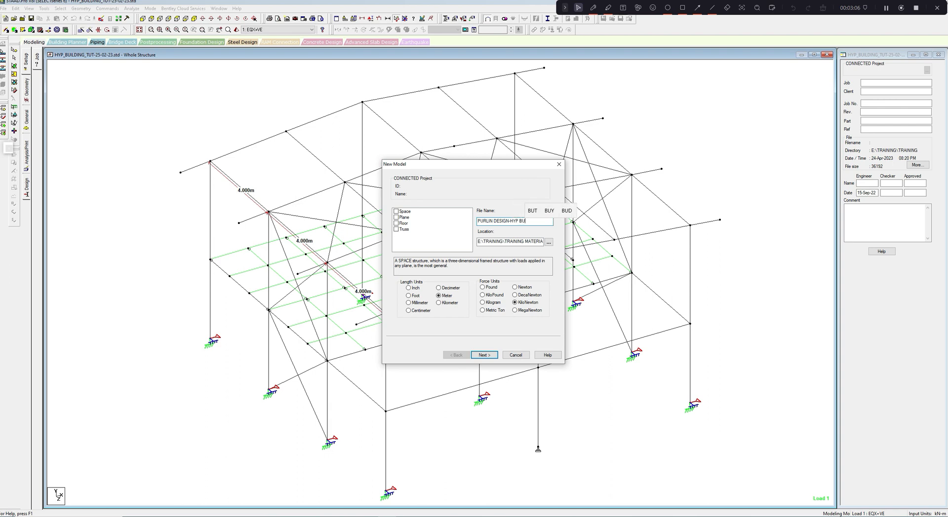
pyautogui.write('ID')
pyautogui.click(483, 356)
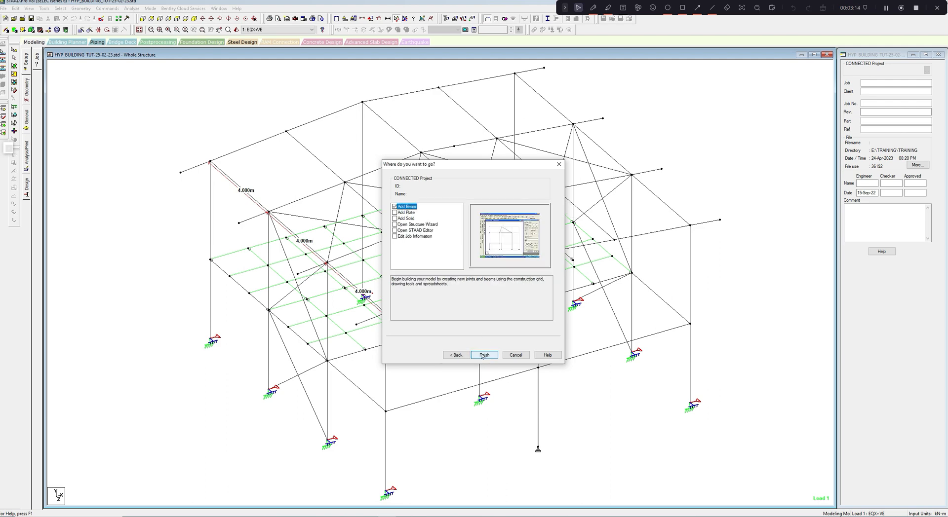
pyautogui.click(483, 355)
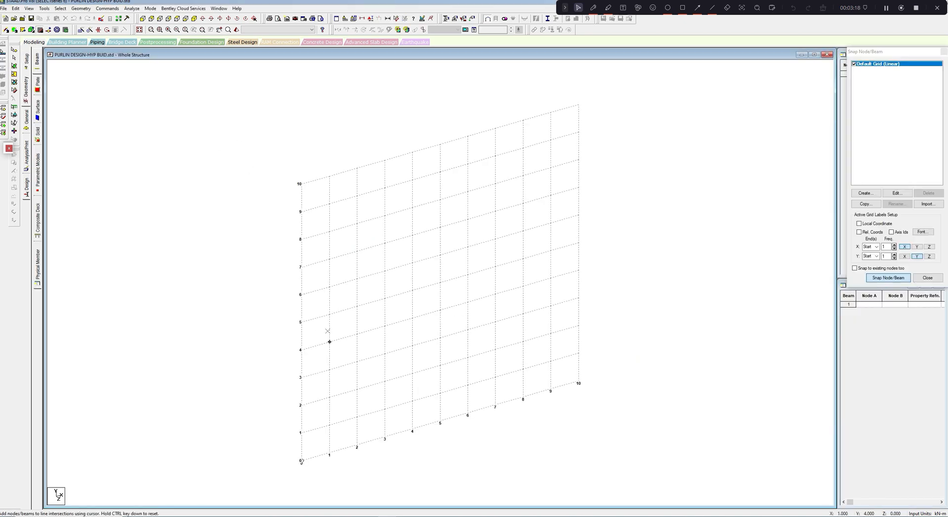
# - Set the default grid in the X-Y plane to 12 construction lines along X
pyautogui.click(896, 194)
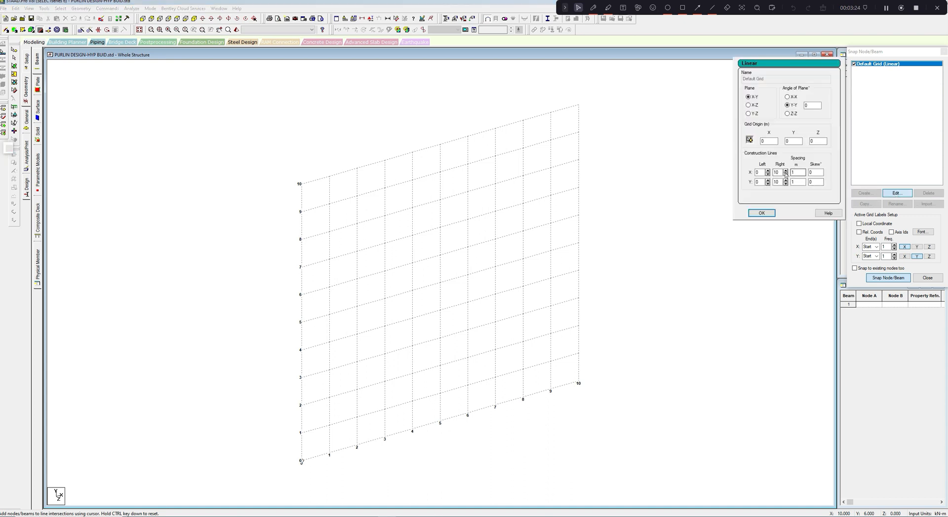
pyautogui.moveTo(780, 173); pyautogui.dragTo(768, 174)
pyautogui.write('12')
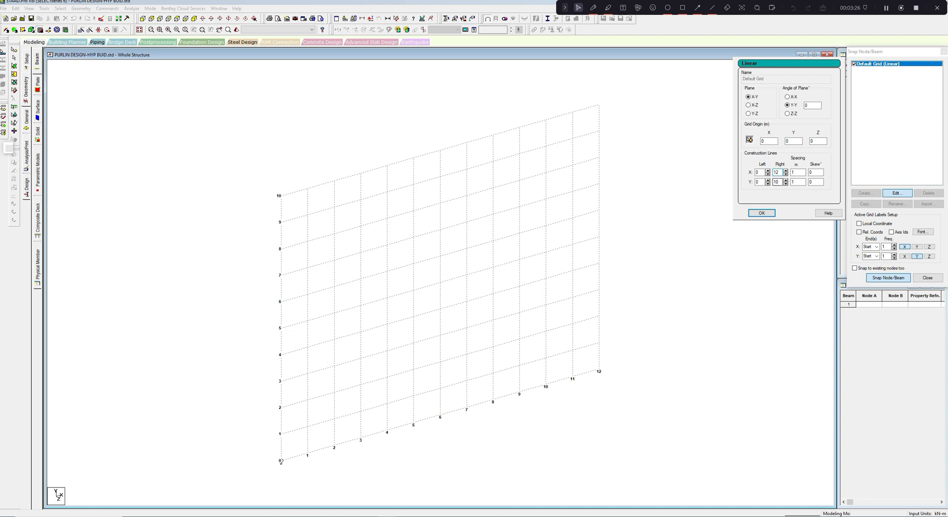
pyautogui.click(759, 214)
# - Draw three consecutive 4 m beams along X from 0 to 12 m on the grid's base line, and close the grid
pyautogui.click(280, 460)
pyautogui.click(387, 431)
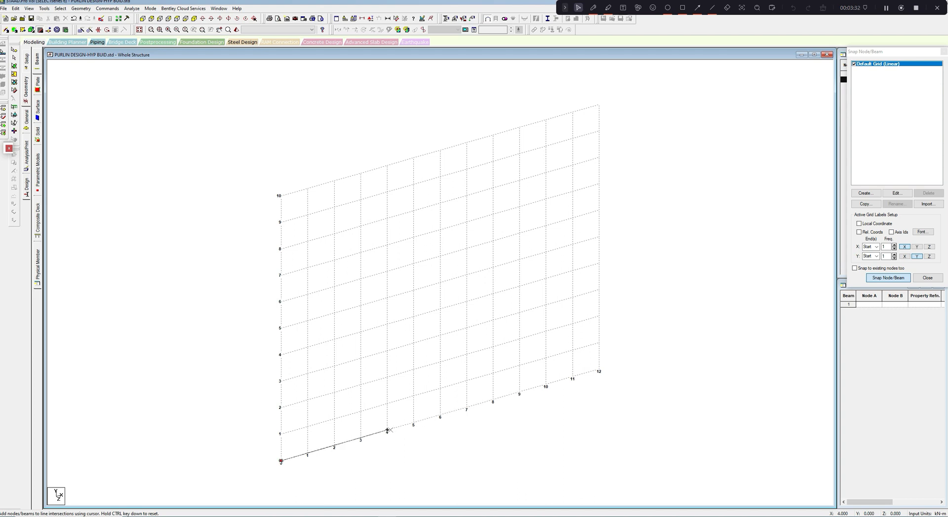
pyautogui.click(492, 400)
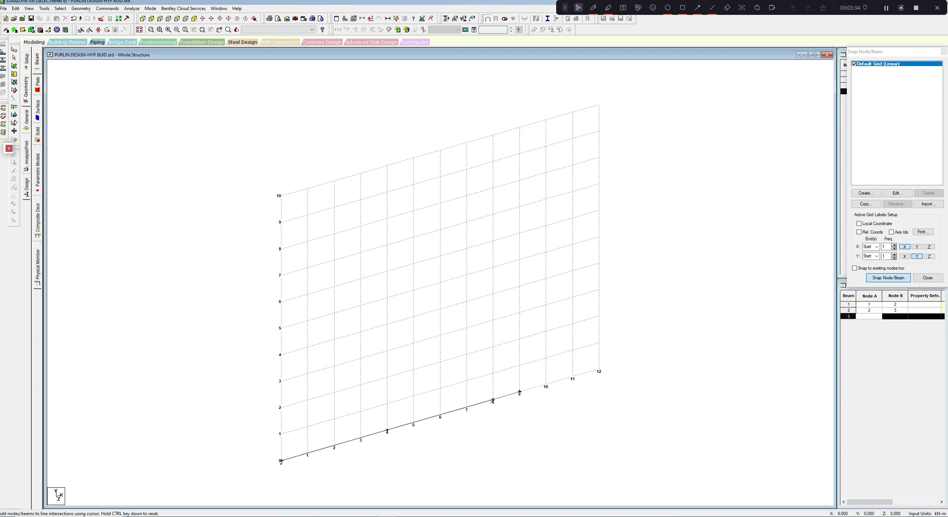
pyautogui.click(599, 370)
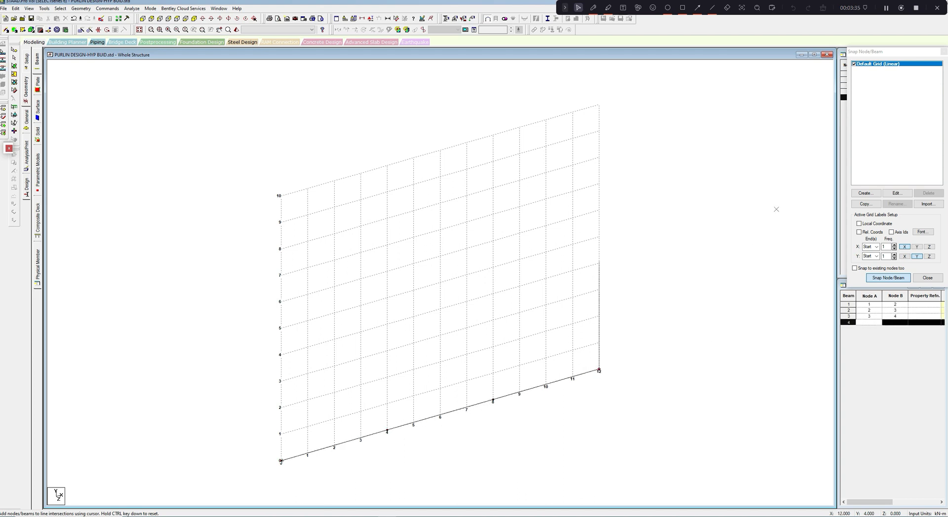
pyautogui.click(918, 52)
pyautogui.moveTo(919, 53); pyautogui.dragTo(823, 110)
pyautogui.click(849, 110)
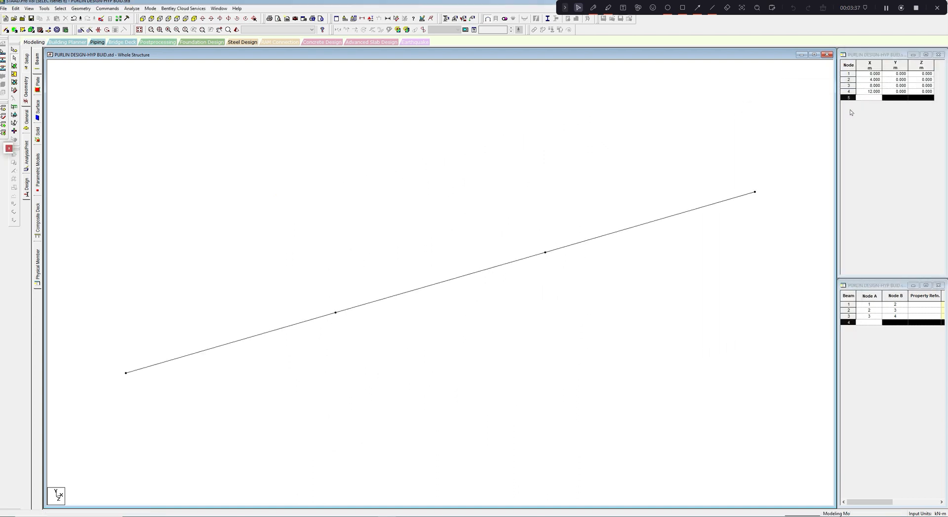
# - Close the node and beam tables and widen the structure view to fill the freed space
pyautogui.click(939, 57)
pyautogui.click(937, 286)
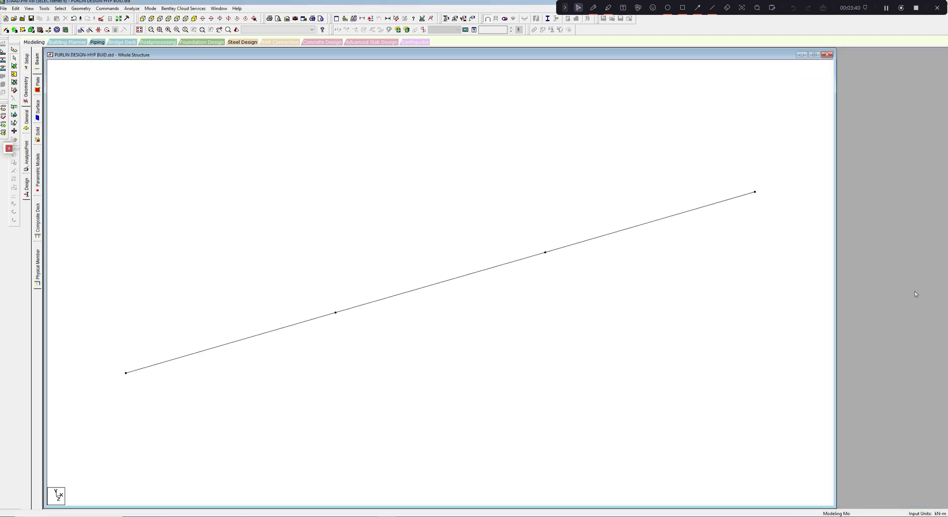
pyautogui.moveTo(837, 282); pyautogui.dragTo(942, 284)
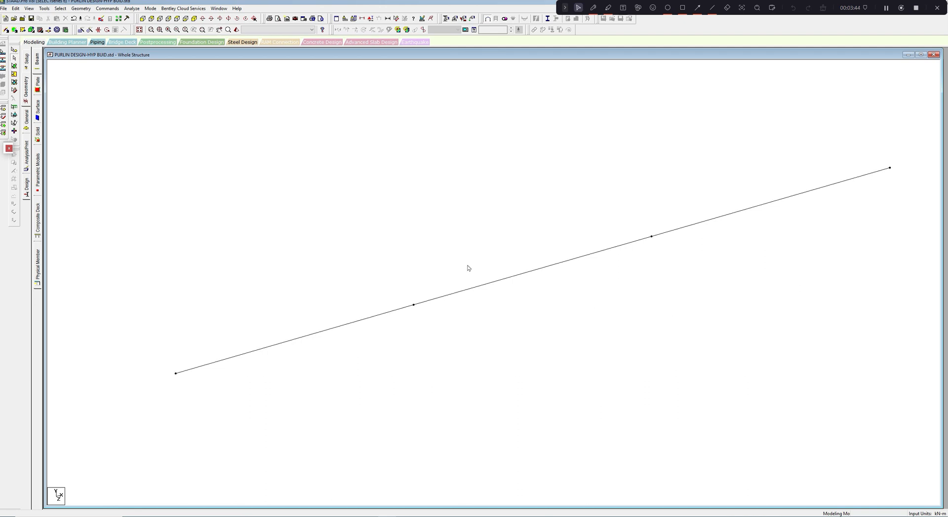
pyautogui.moveTo(467, 265); pyautogui.dragTo(461, 282, button='middle')
pyautogui.scroll(-1, 461, 282)
pyautogui.scroll(-1, 462, 282)
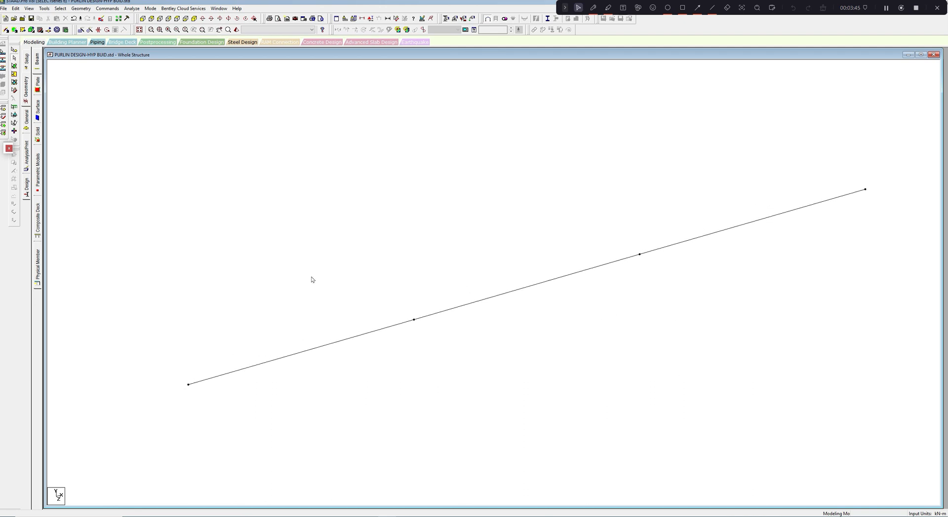
# - Create an Enforced But support with the MY moment released
pyautogui.click(27, 120)
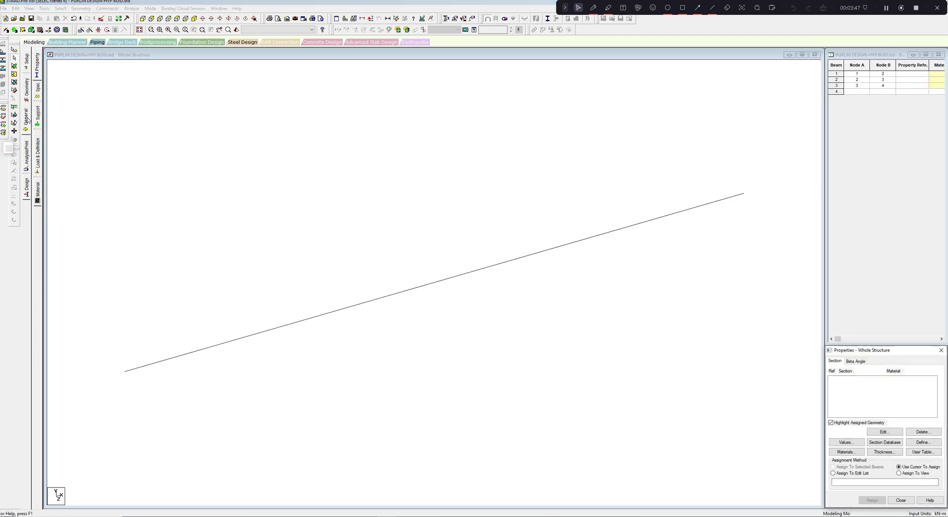
pyautogui.click(37, 116)
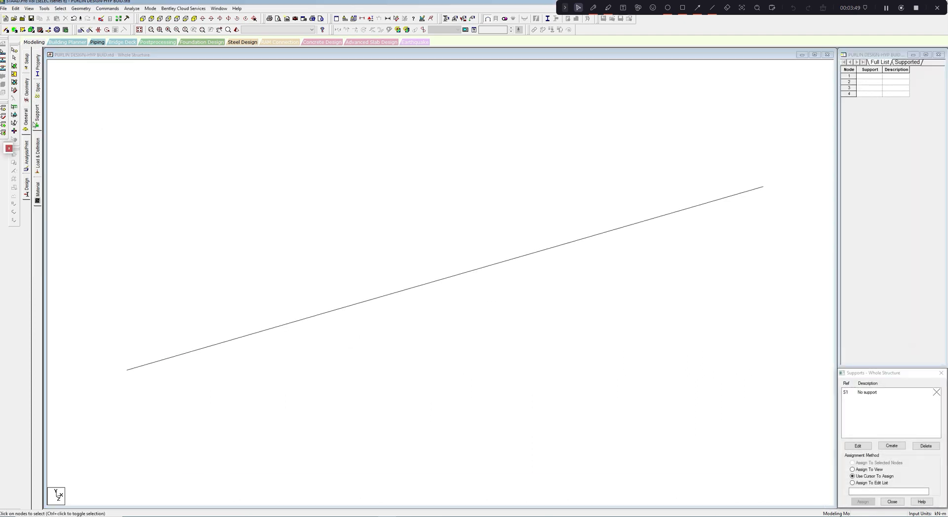
pyautogui.click(37, 116)
pyautogui.moveTo(207, 176); pyautogui.dragTo(320, 209, button='middle')
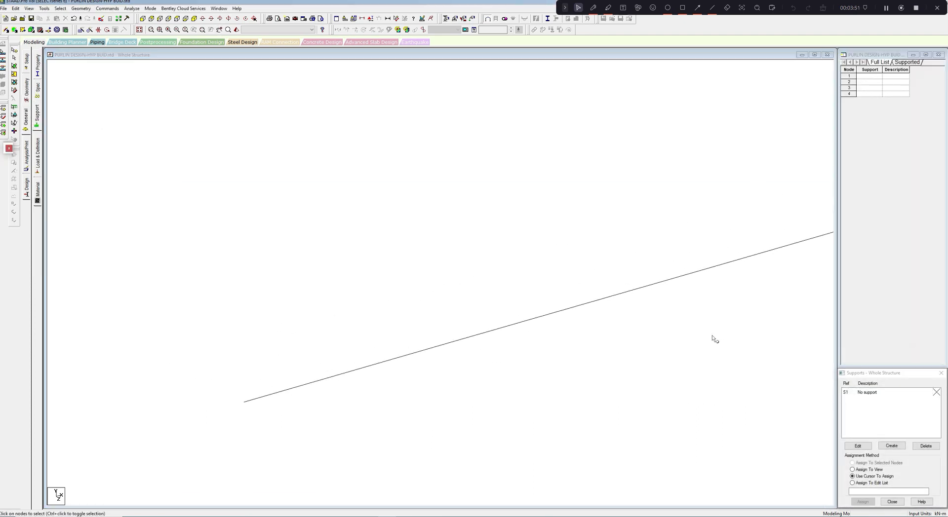
pyautogui.moveTo(715, 335); pyautogui.dragTo(598, 363, button='middle')
pyautogui.scroll(-3, 599, 360)
pyautogui.moveTo(469, 396); pyautogui.dragTo(488, 368, button='middle')
pyautogui.scroll(-1, 488, 367)
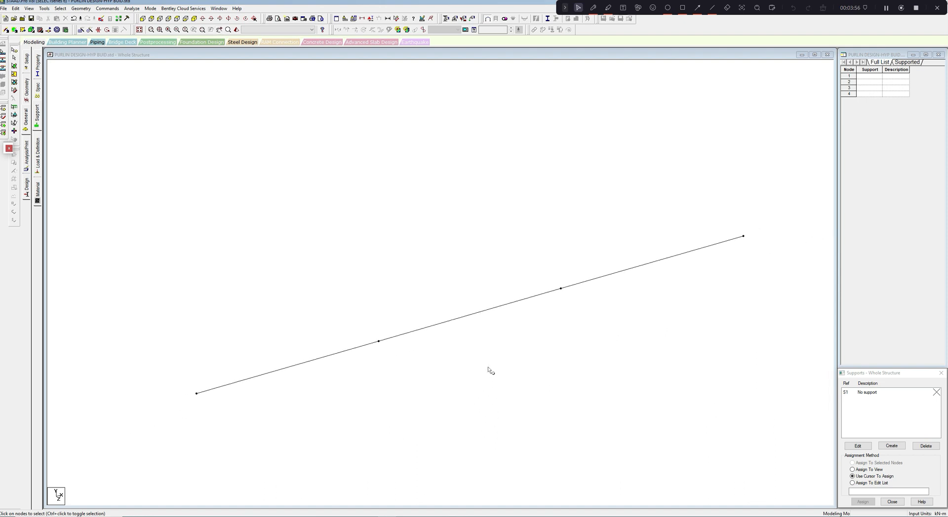
pyautogui.click(901, 447)
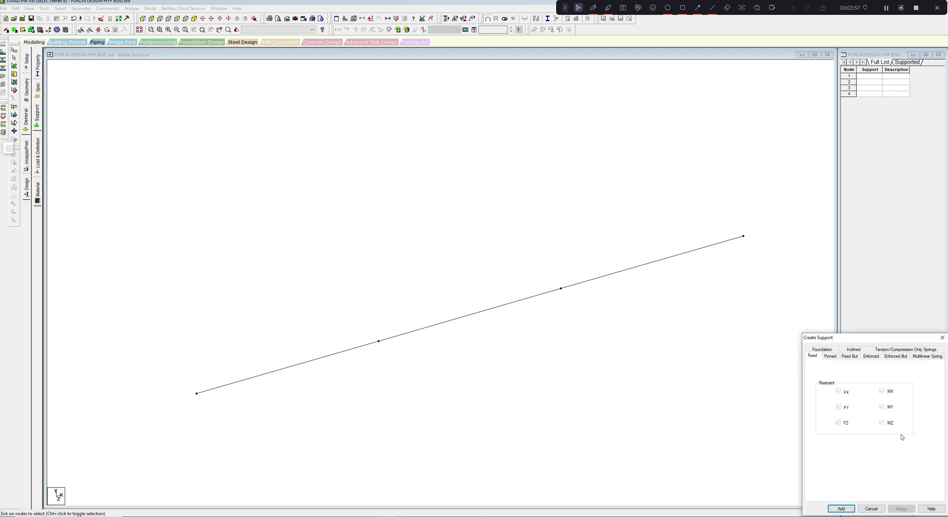
pyautogui.click(895, 357)
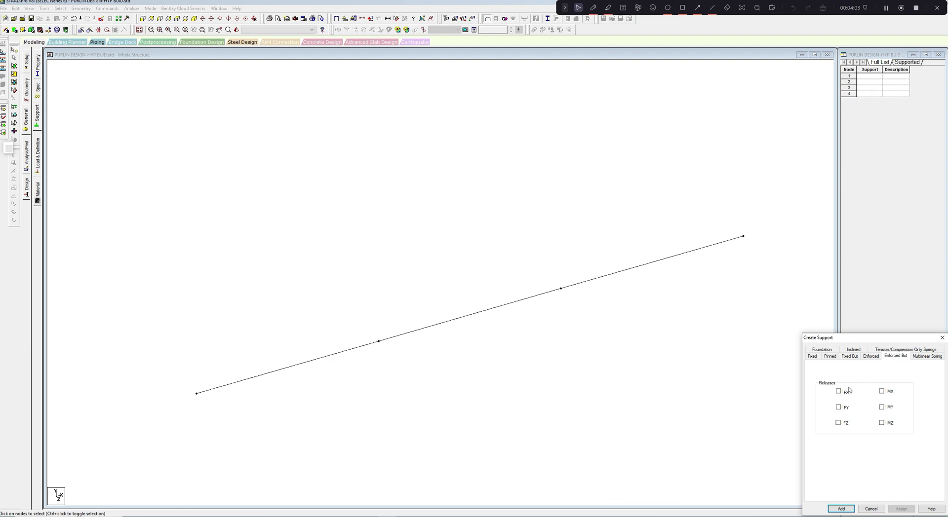
pyautogui.click(881, 408)
pyautogui.click(845, 509)
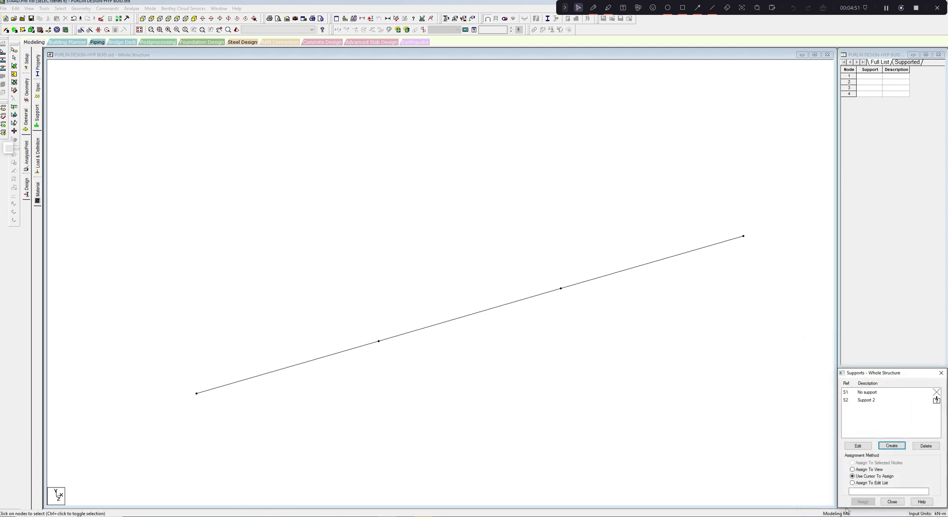
# - Assign the Enforced But support to all four beam nodes
pyautogui.click(873, 404)
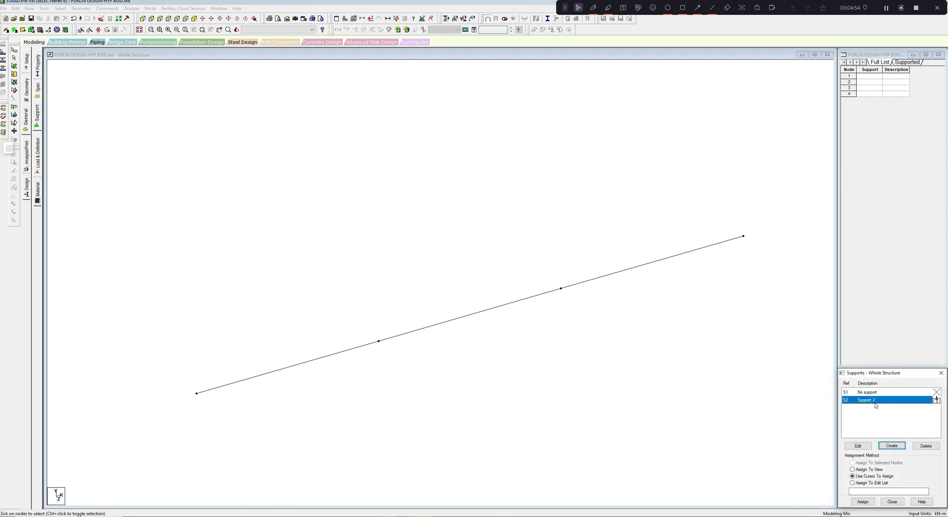
pyautogui.moveTo(497, 296); pyautogui.dragTo(503, 283, button='middle')
pyautogui.moveTo(197, 349); pyautogui.dragTo(212, 398)
pyautogui.keyDown('ctrl'); pyautogui.moveTo(364, 314); pyautogui.dragTo(406, 366); pyautogui.keyUp('ctrl')
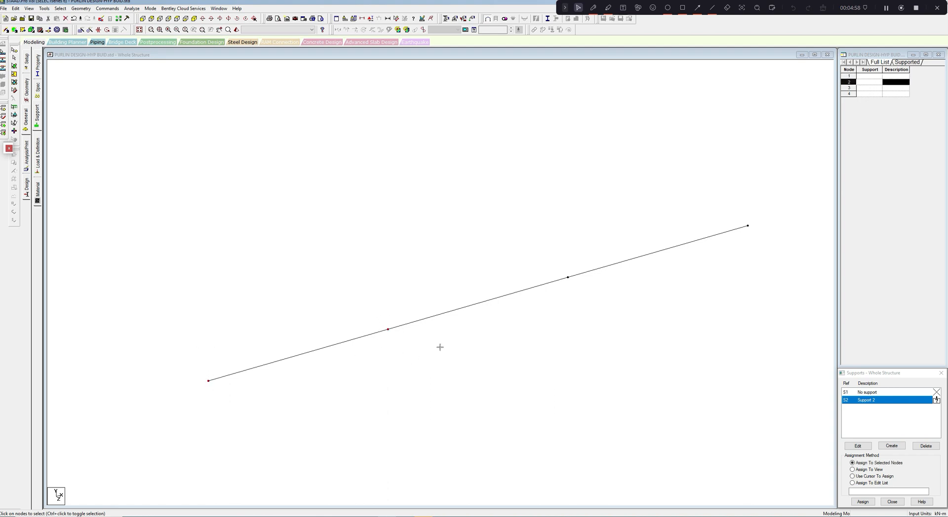
pyautogui.keyDown('ctrl'); pyautogui.moveTo(555, 257); pyautogui.dragTo(595, 342); pyautogui.keyUp('ctrl')
pyautogui.keyDown('ctrl'); pyautogui.moveTo(727, 206); pyautogui.dragTo(772, 325); pyautogui.keyUp('ctrl')
pyautogui.click(862, 502)
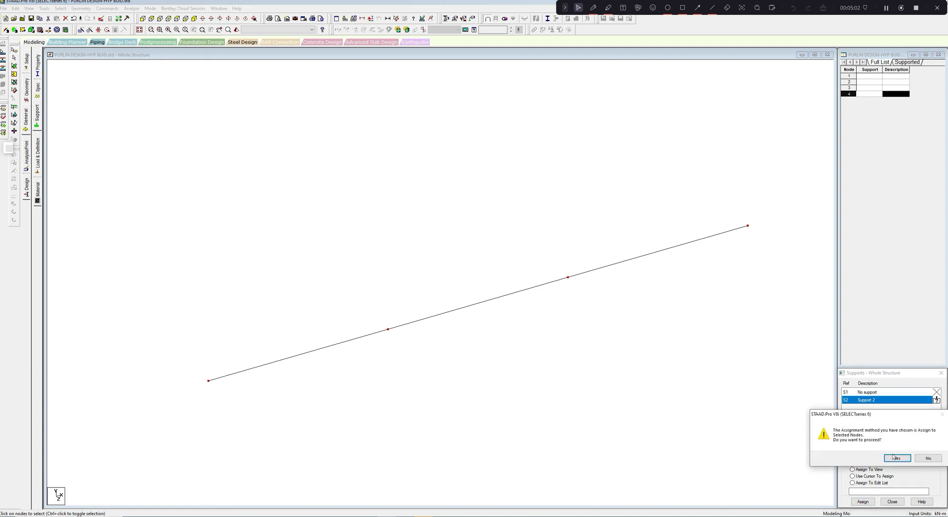
pyautogui.click(896, 458)
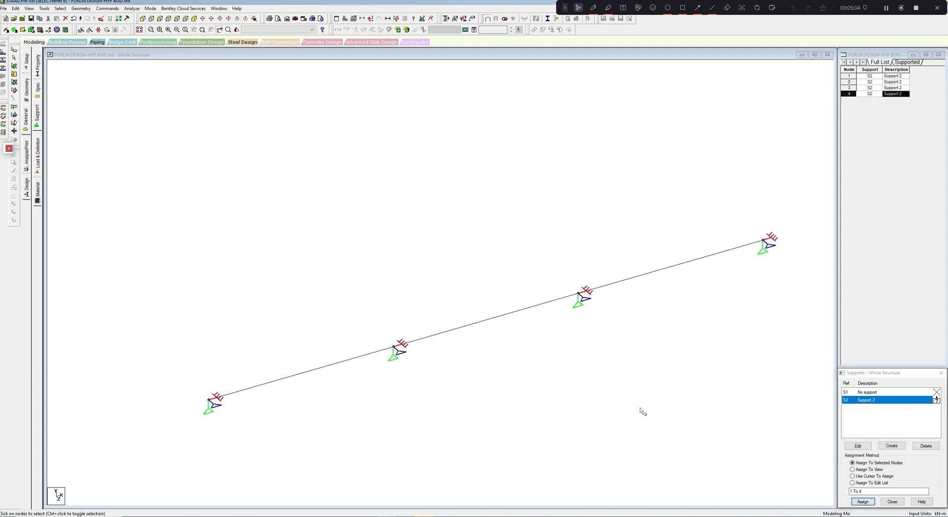
# - Insert a midpoint node in each of the three beam spans
pyautogui.scroll(1, 602, 374)
pyautogui.moveTo(563, 358); pyautogui.dragTo(562, 375, button='middle')
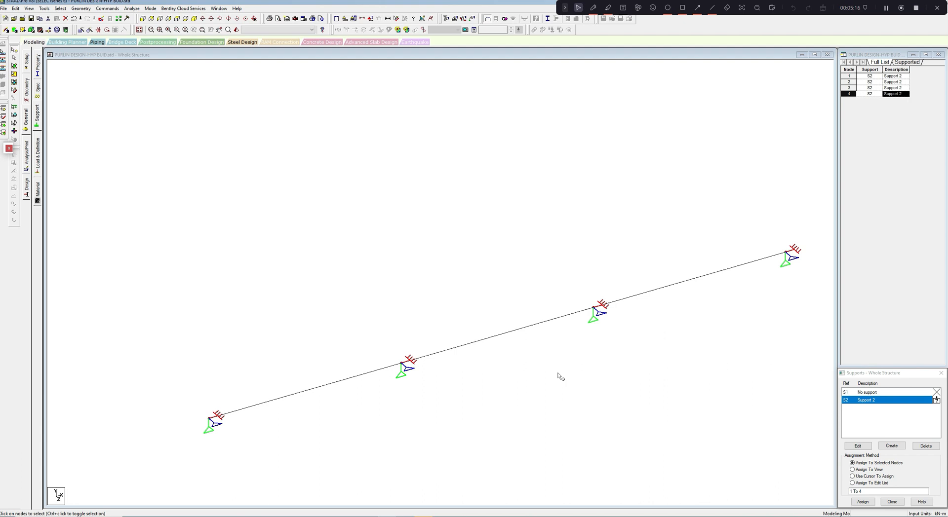
pyautogui.moveTo(545, 369); pyautogui.dragTo(542, 386, button='middle')
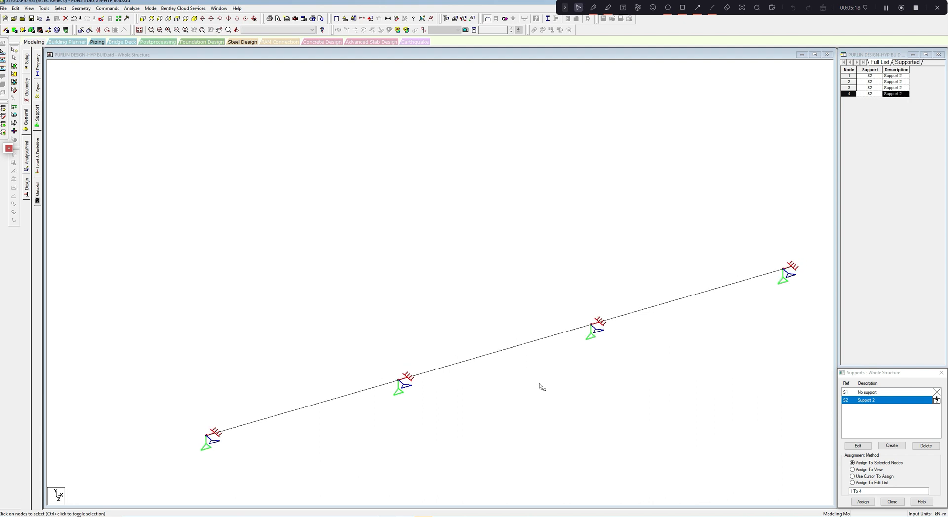
pyautogui.click(343, 403)
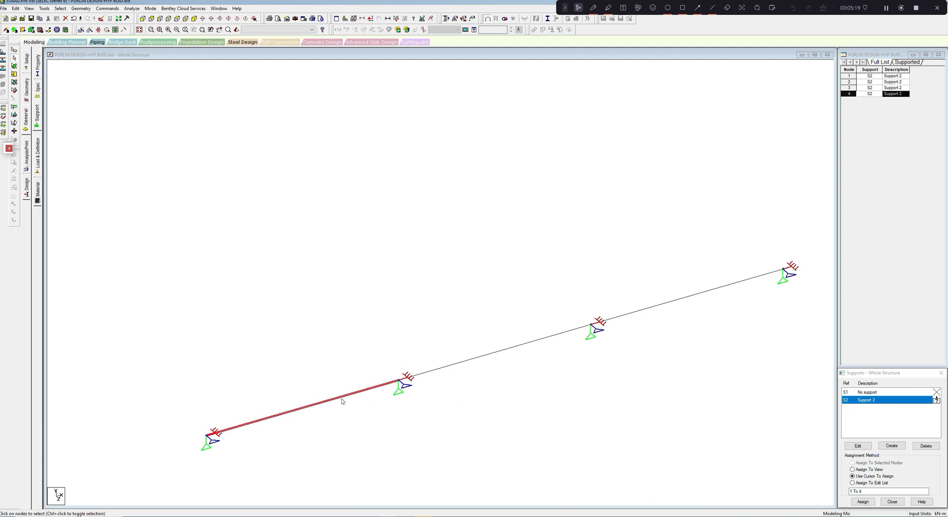
pyautogui.keyDown('ctrl'); pyautogui.click(469, 361); pyautogui.keyUp('ctrl')
pyautogui.keyDown('ctrl'); pyautogui.click(662, 305); pyautogui.keyUp('ctrl')
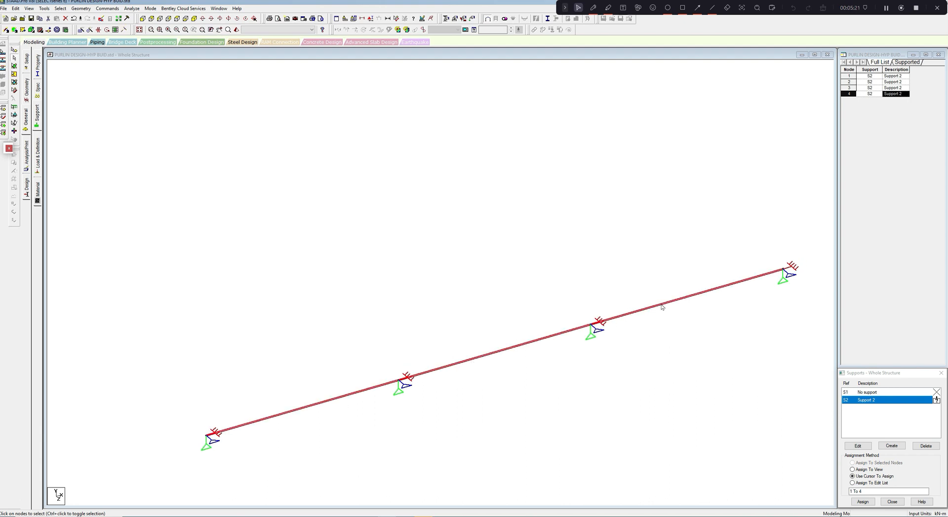
pyautogui.rightClick(532, 218)
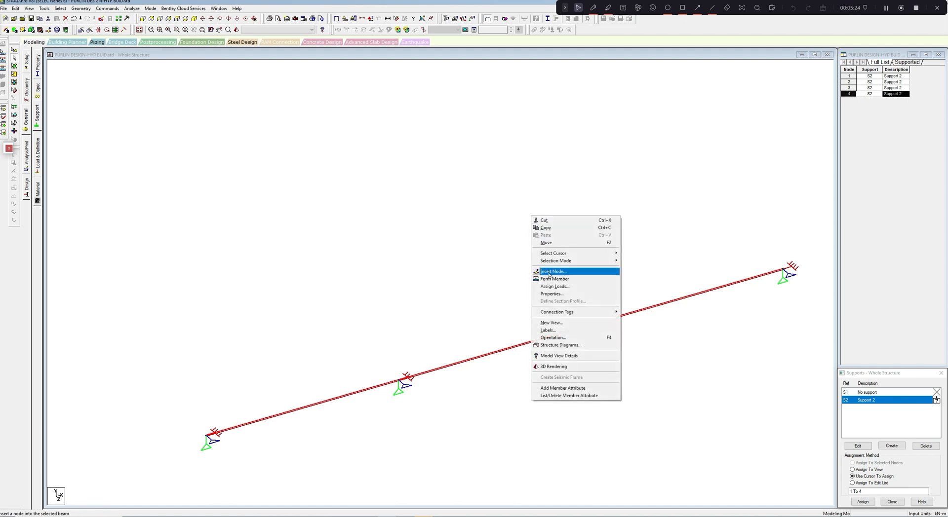
pyautogui.click(549, 272)
pyautogui.click(429, 269)
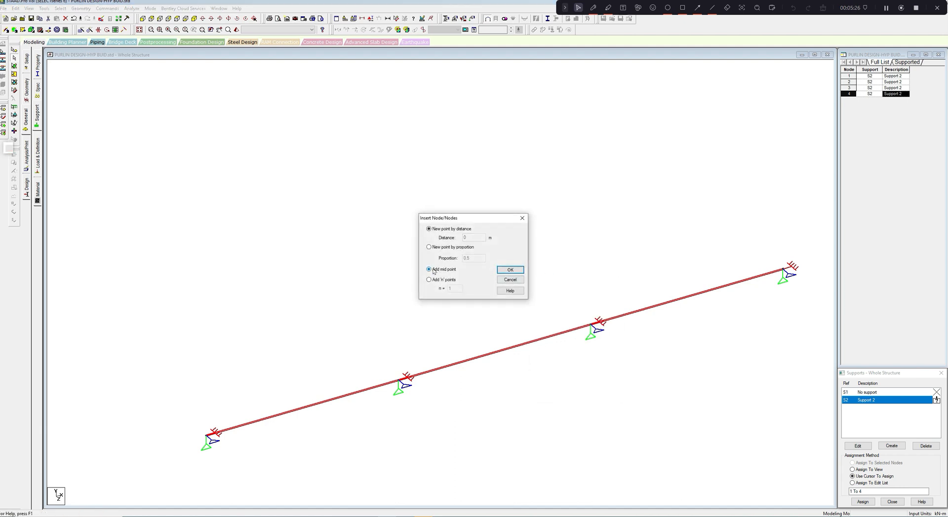
pyautogui.click(510, 269)
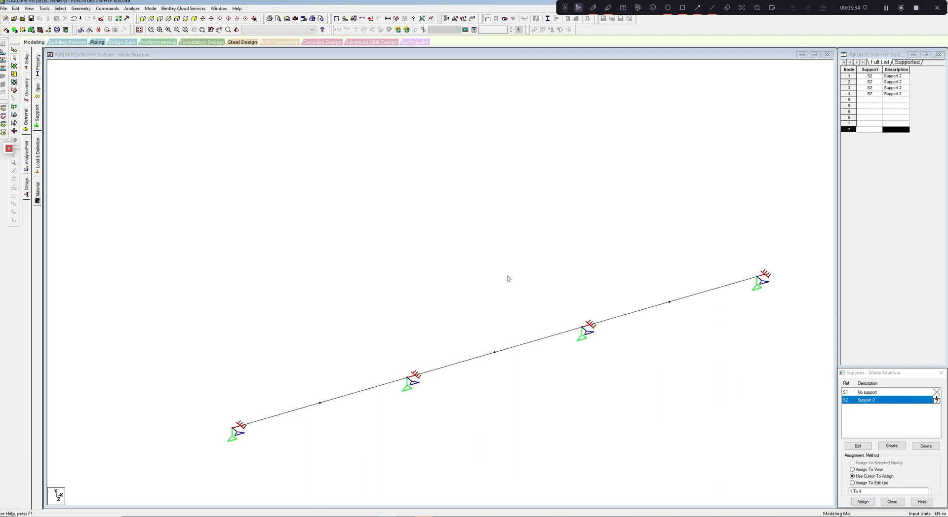
# - Copy the three midspan nodes of the beam and paste them with an offset of -10 m in Z
pyautogui.click(15, 57)
pyautogui.moveTo(290, 358); pyautogui.dragTo(345, 423)
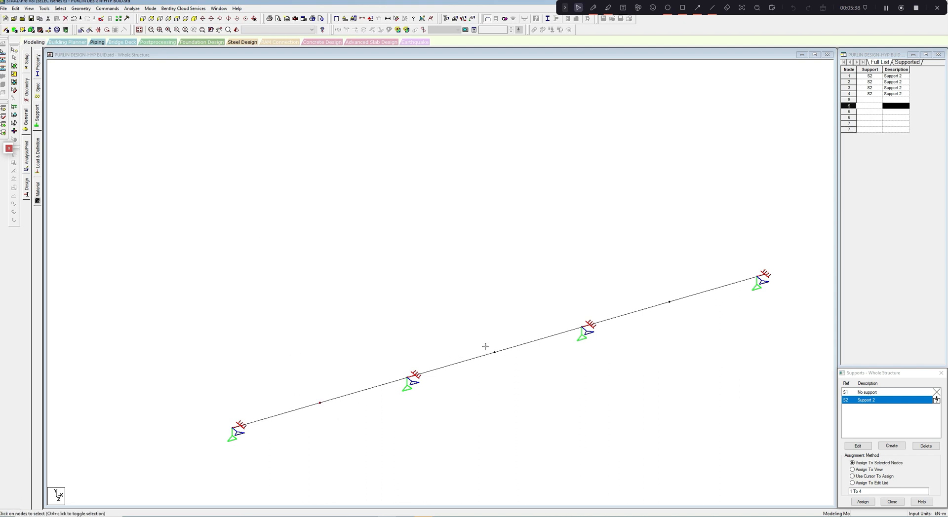
pyautogui.keyDown('ctrl'); pyautogui.moveTo(478, 343); pyautogui.dragTo(510, 390); pyautogui.keyUp('ctrl')
pyautogui.keyDown('ctrl'); pyautogui.moveTo(657, 281); pyautogui.dragTo(692, 341); pyautogui.keyUp('ctrl')
pyautogui.rightClick(534, 192)
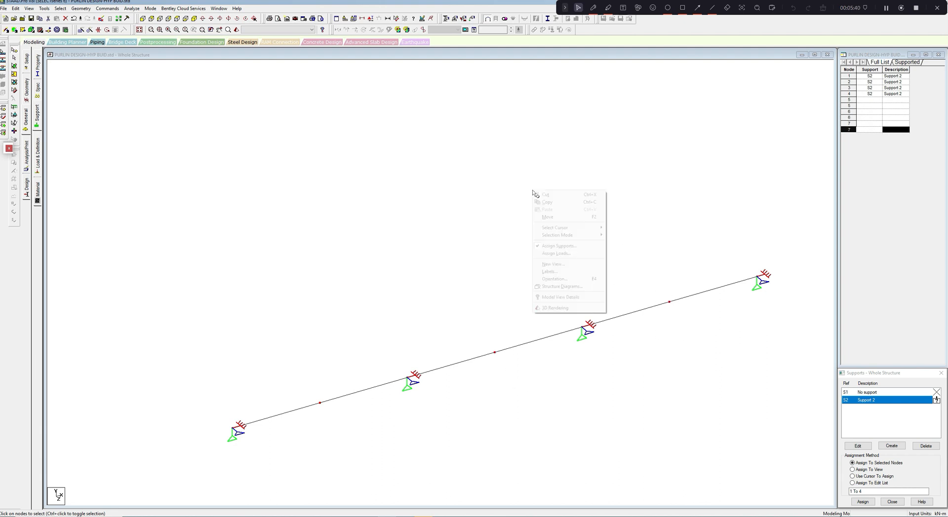
pyautogui.click(547, 202)
pyautogui.rightClick(531, 179)
pyautogui.click(547, 198)
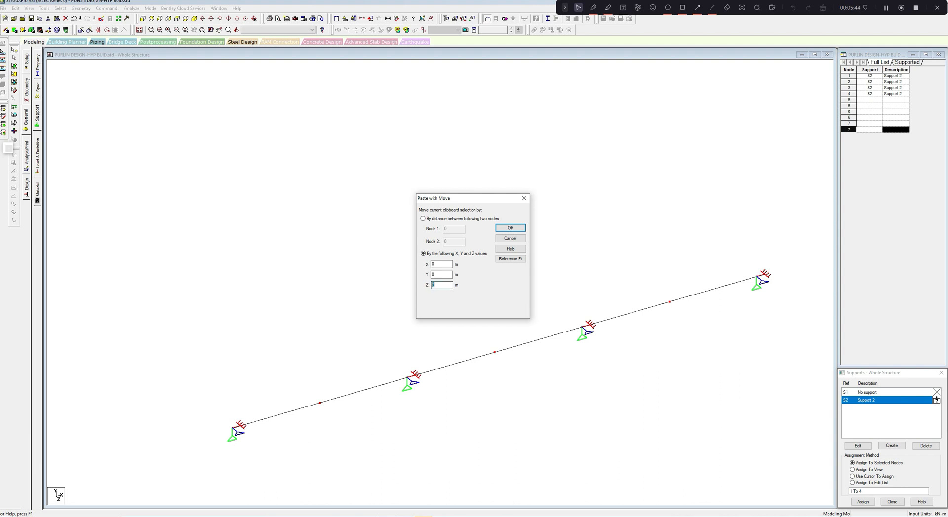
pyautogui.write('-10')
pyautogui.click(510, 228)
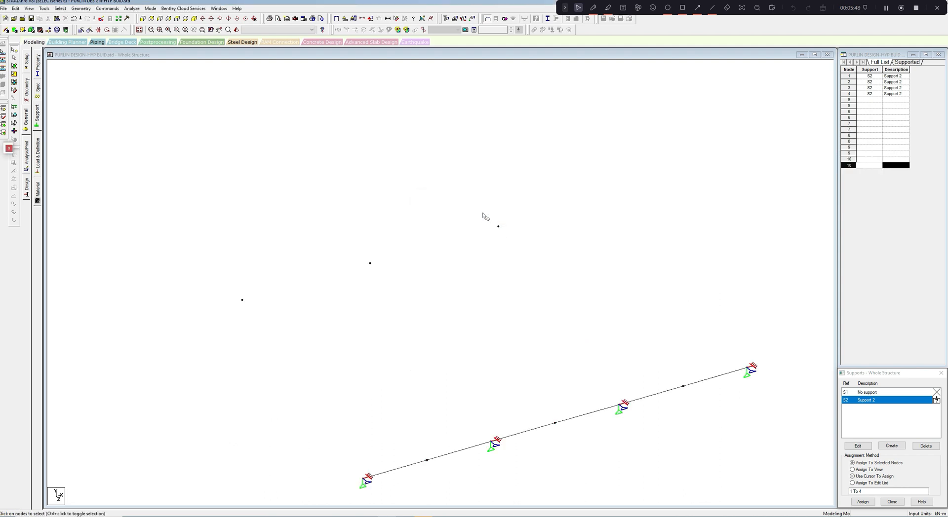
# - Move the three pasted nodes up by 1 m in the Y direction
pyautogui.moveTo(220, 229); pyautogui.dragTo(567, 336)
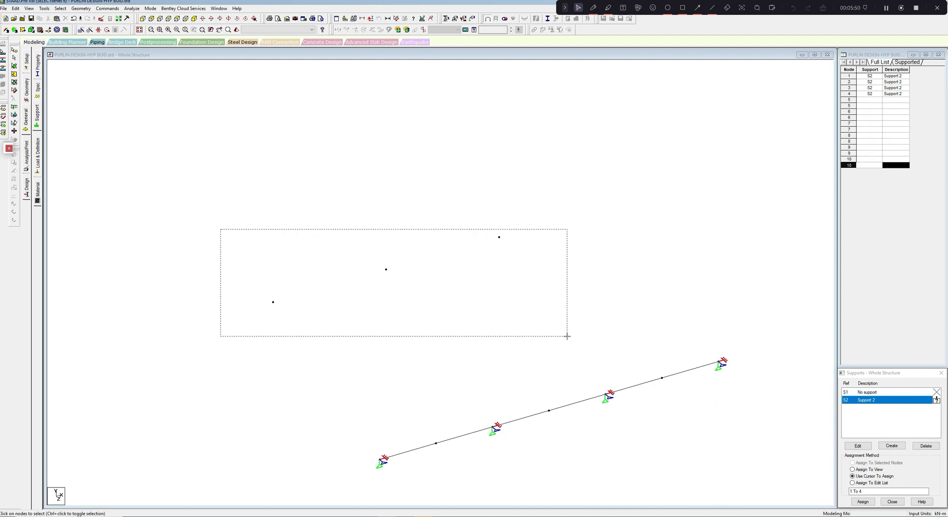
pyautogui.rightClick(401, 188)
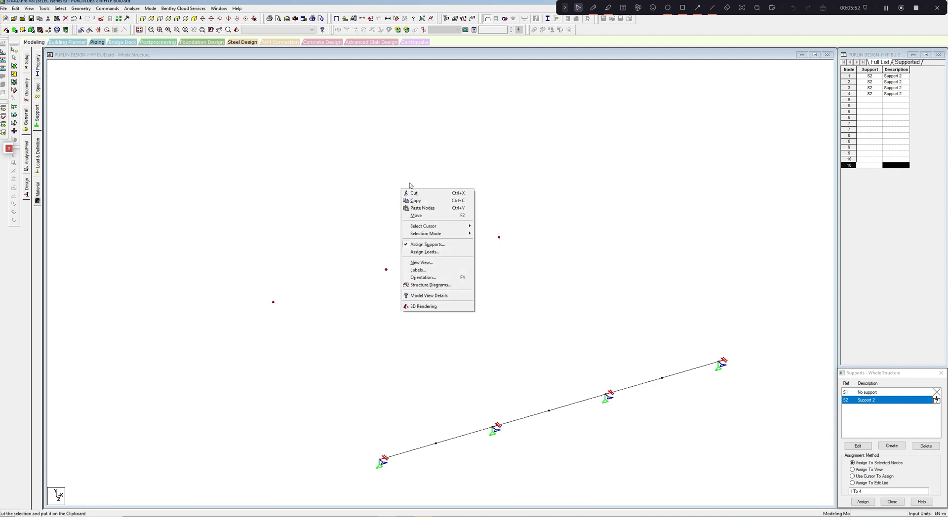
pyautogui.click(409, 185)
pyautogui.moveTo(225, 238); pyautogui.dragTo(557, 326)
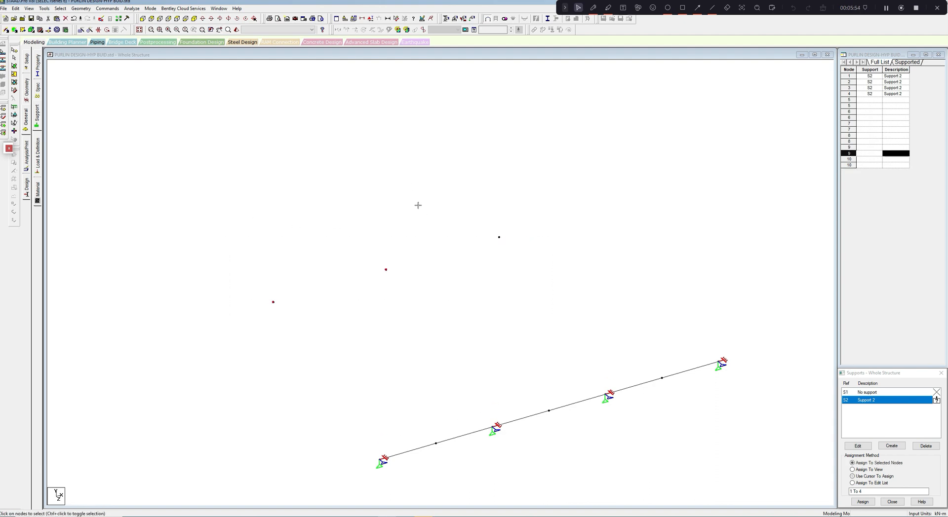
pyautogui.keyDown('ctrl'); pyautogui.moveTo(245, 206); pyautogui.dragTo(553, 333); pyautogui.keyUp('ctrl')
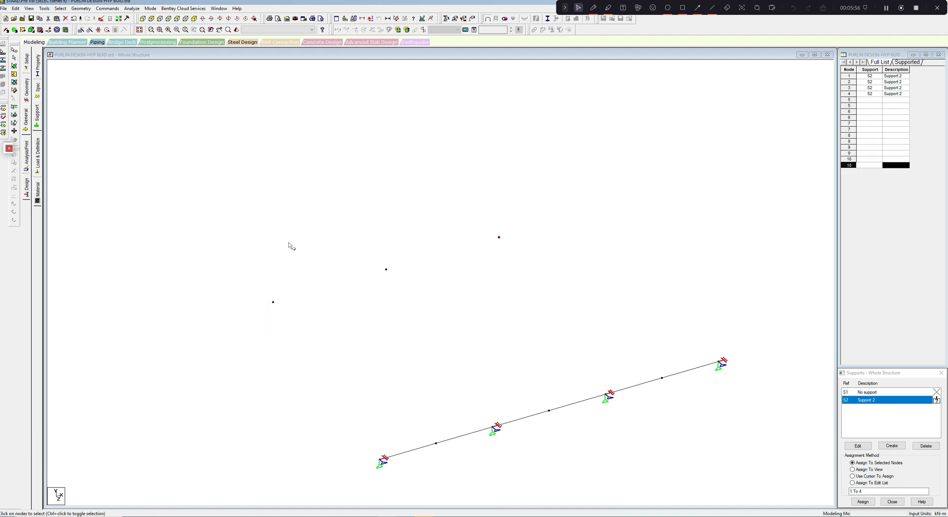
pyautogui.keyDown('ctrl'); pyautogui.moveTo(246, 258); pyautogui.dragTo(428, 337); pyautogui.keyUp('ctrl')
pyautogui.rightClick(414, 249)
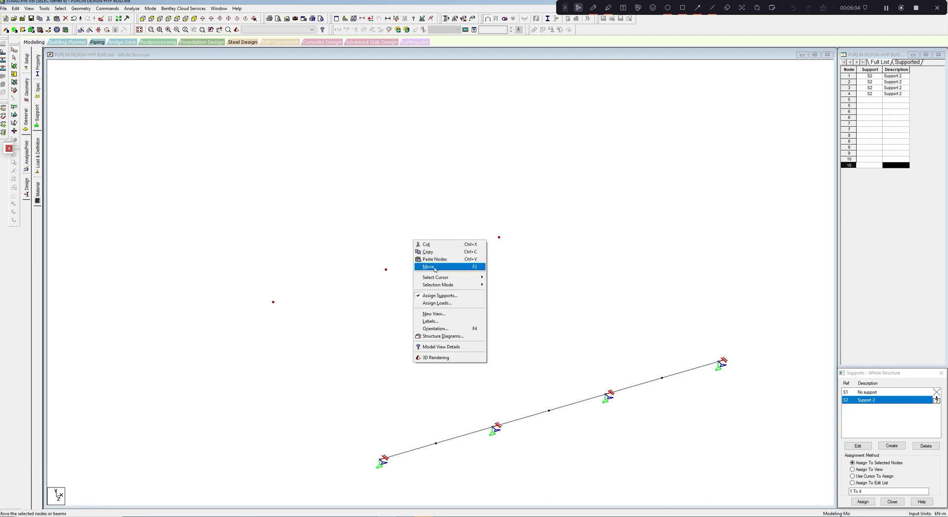
pyautogui.click(435, 269)
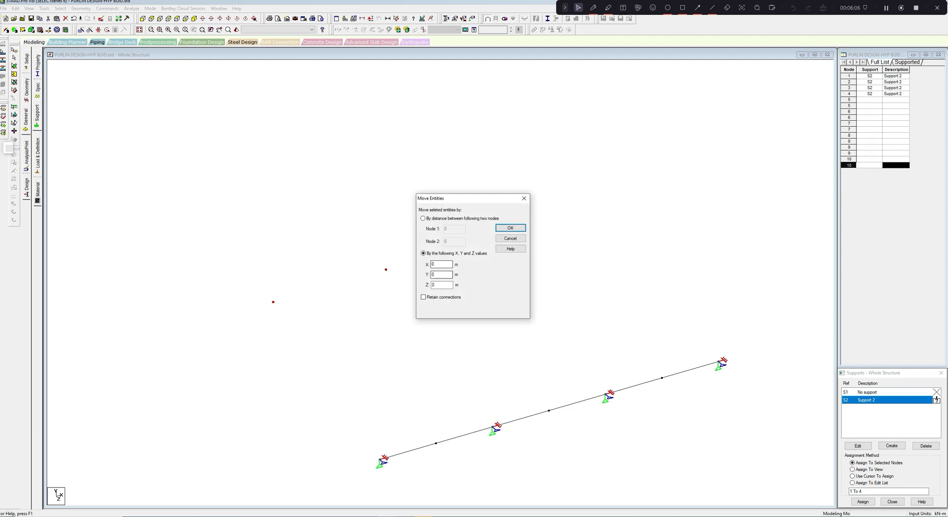
pyautogui.write('1')
pyautogui.click(516, 234)
pyautogui.click(497, 279)
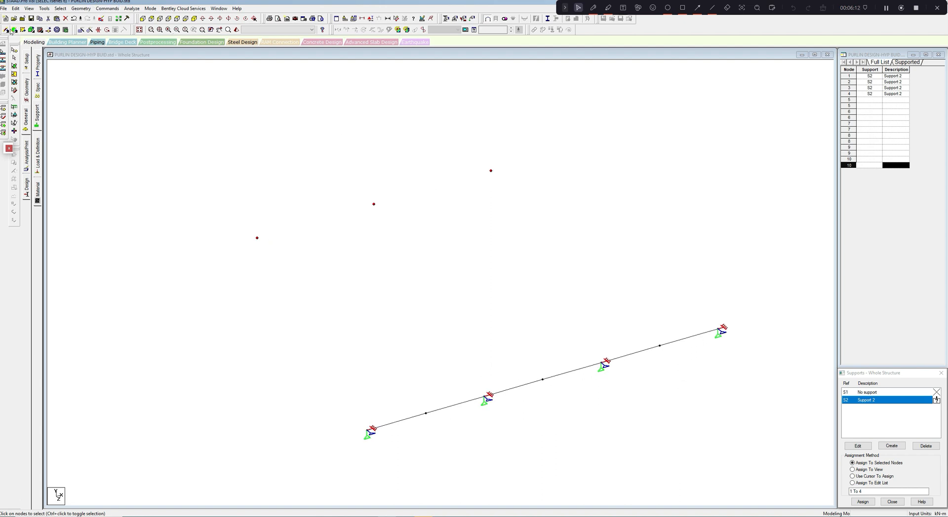
# - Draw three beams connecting each pasted node to its matching midspan node on the purlin
pyautogui.click(7, 30)
pyautogui.click(257, 238)
pyautogui.moveTo(257, 239); pyautogui.dragTo(426, 413)
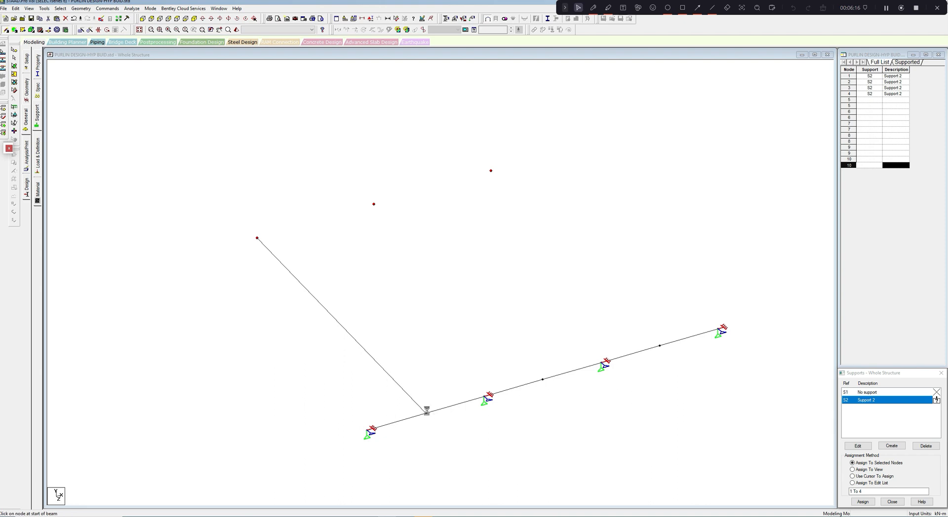
pyautogui.moveTo(373, 204); pyautogui.dragTo(542, 379)
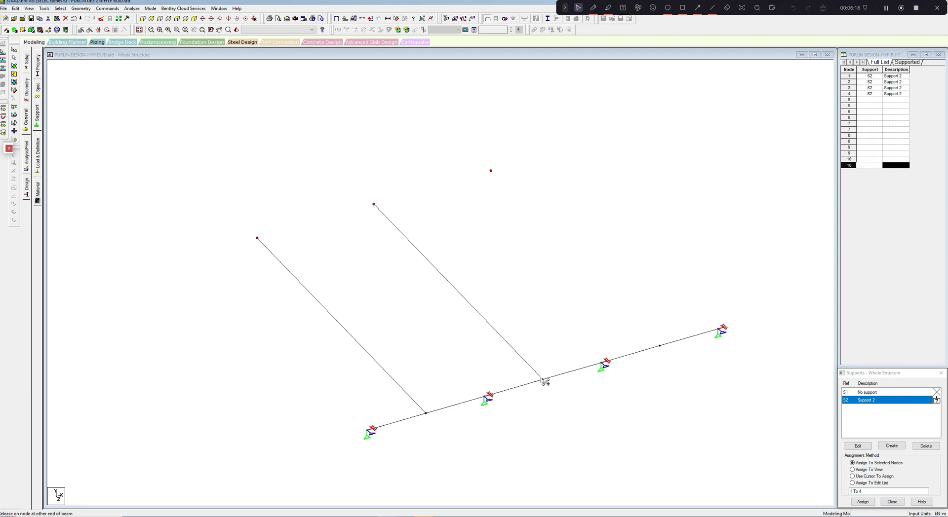
pyautogui.moveTo(491, 171); pyautogui.dragTo(659, 346)
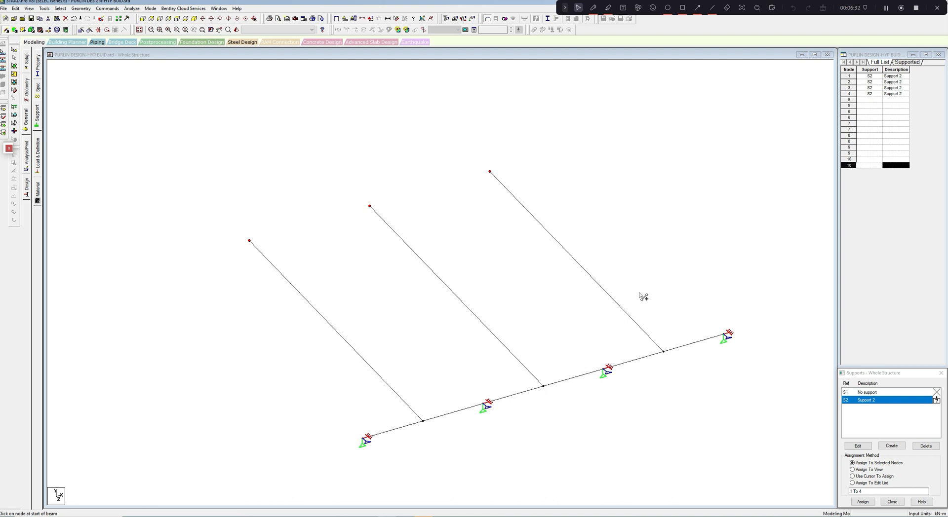
# - Create a Fixed support with all translations and moments restrained
pyautogui.click(891, 446)
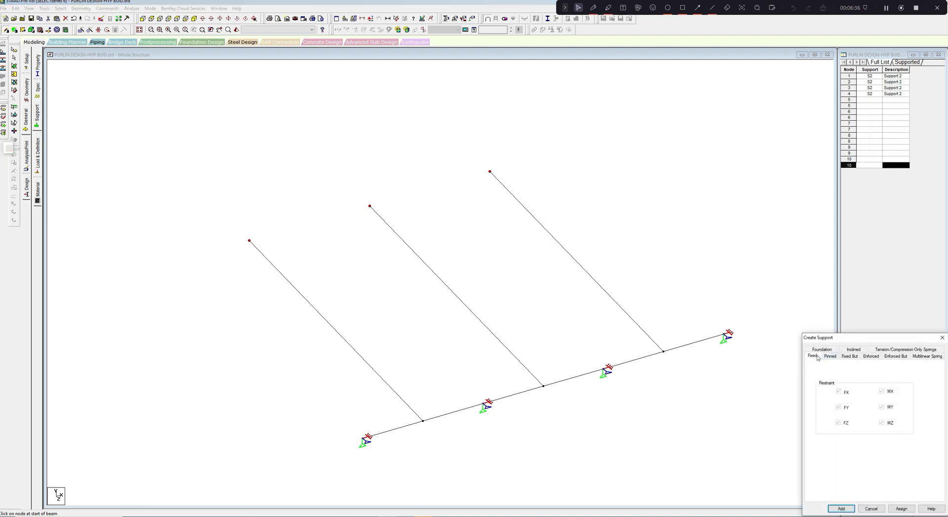
pyautogui.click(841, 509)
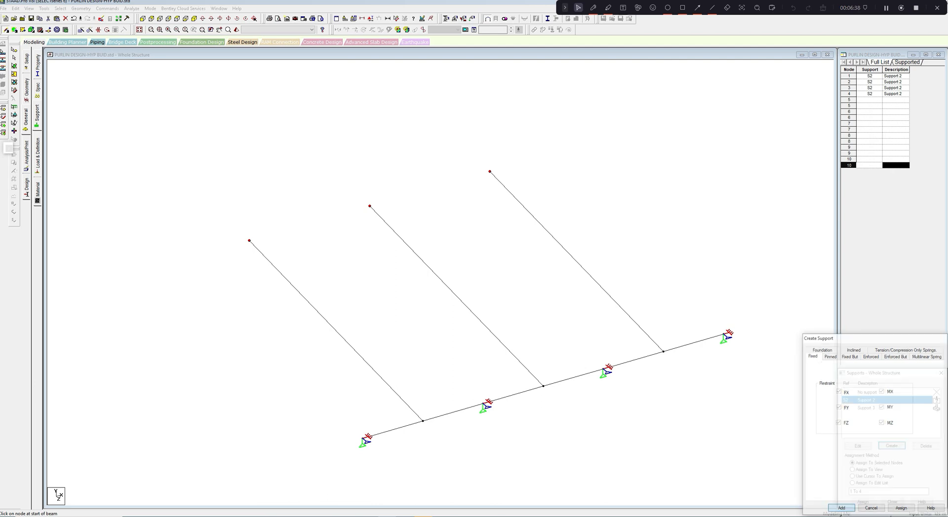
# - Assign Support 2 to the three outer end nodes of the new members
pyautogui.click(14, 50)
pyautogui.moveTo(231, 217); pyautogui.dragTo(278, 272)
pyautogui.moveTo(349, 176); pyautogui.dragTo(390, 256)
pyautogui.keyDown('ctrl'); pyautogui.moveTo(464, 148); pyautogui.dragTo(504, 211); pyautogui.keyUp('ctrl')
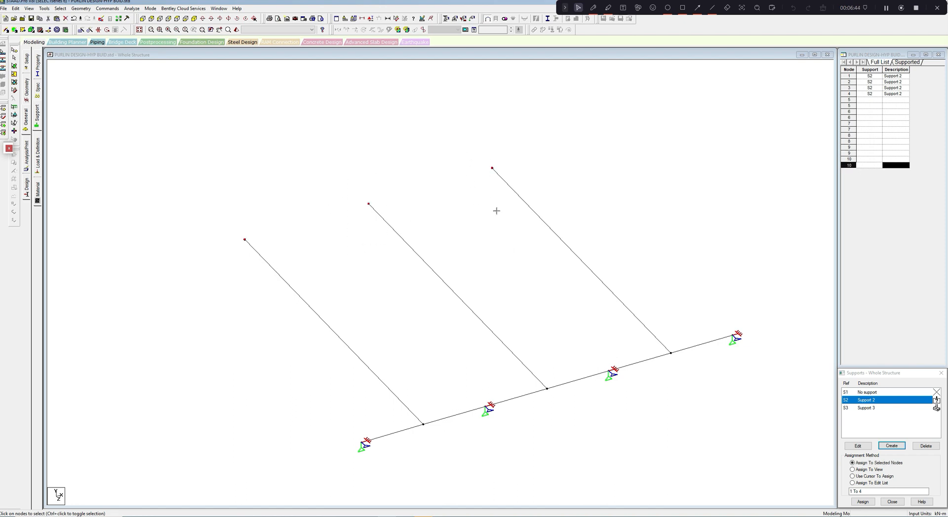
pyautogui.click(862, 501)
pyautogui.click(897, 458)
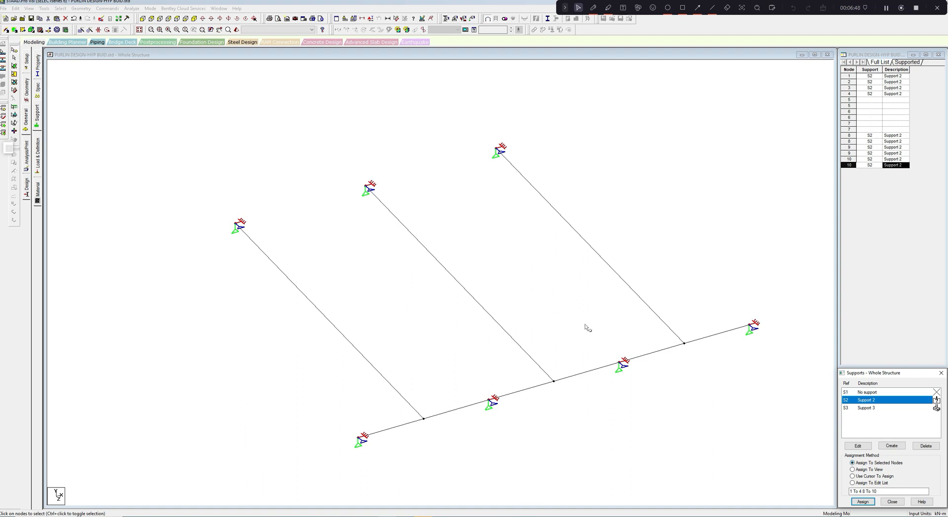
# - Assign the fixed Support 3 to the three outer end nodes of the new members, nodes 8 to 10
pyautogui.click(864, 408)
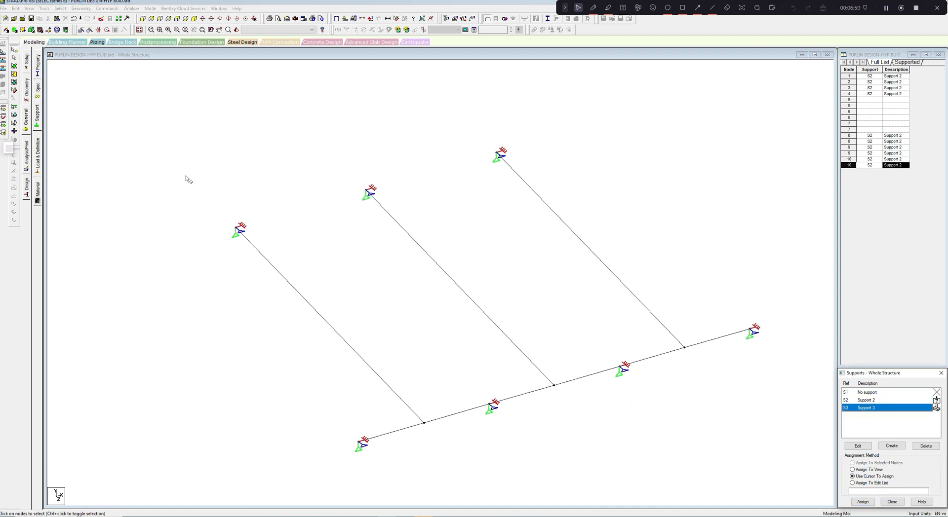
pyautogui.moveTo(185, 174); pyautogui.dragTo(326, 297)
pyautogui.moveTo(340, 167); pyautogui.dragTo(406, 227)
pyautogui.moveTo(469, 123); pyautogui.dragTo(524, 199)
pyautogui.click(862, 502)
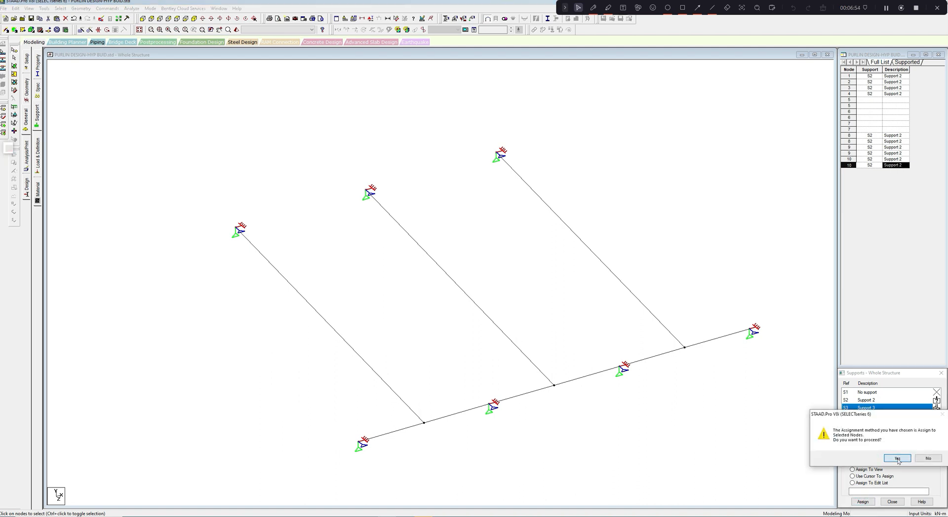
pyautogui.click(897, 458)
pyautogui.scroll(3, 531, 300)
pyautogui.scroll(-3, 527, 301)
pyautogui.moveTo(527, 302); pyautogui.dragTo(526, 310, button='middle')
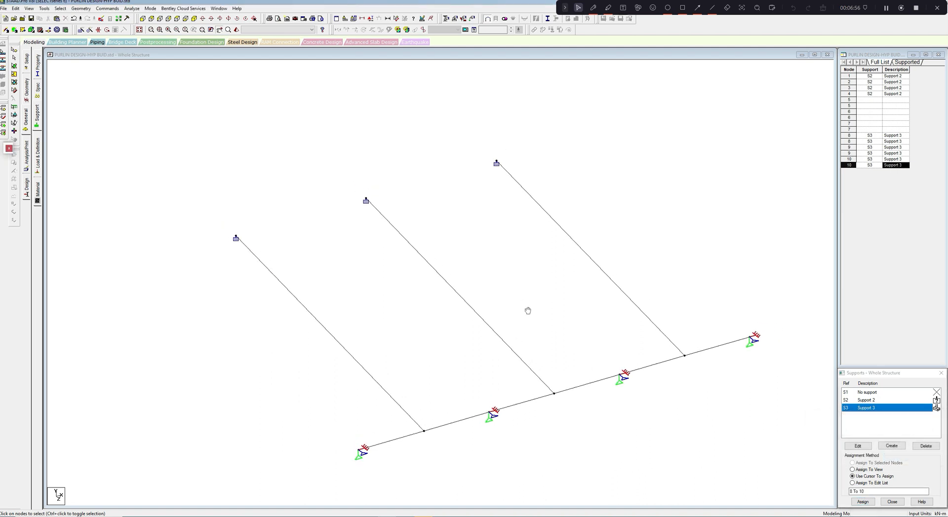
pyautogui.scroll(1, 526, 311)
pyautogui.scroll(1, 474, 320)
pyautogui.moveTo(452, 319); pyautogui.dragTo(412, 316, button='middle')
pyautogui.scroll(-1, 407, 318)
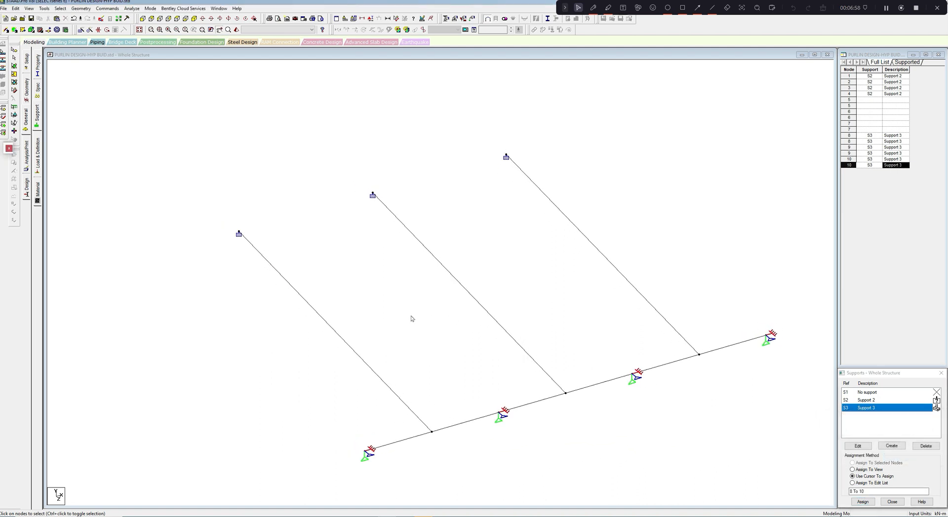
# - Define a circular section with a YD diameter of 0.012 m and STEEL as its material
pyautogui.click(38, 72)
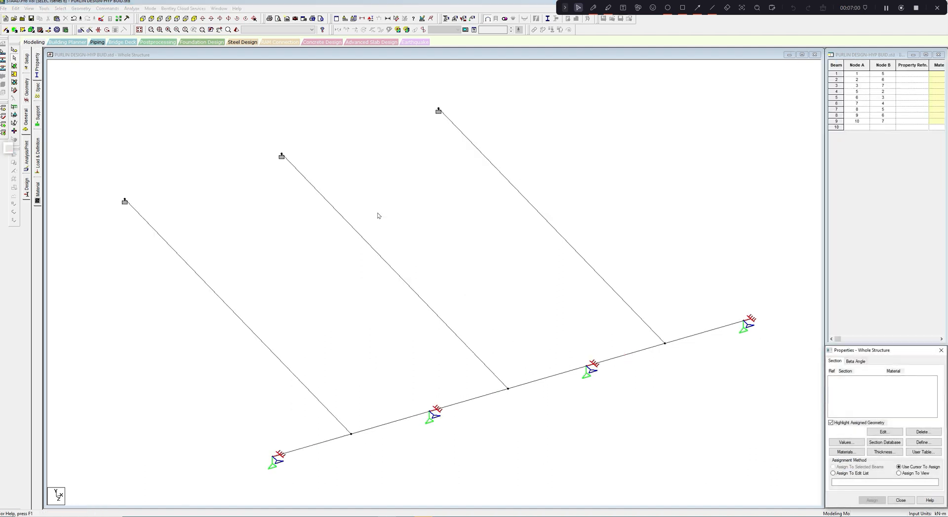
pyautogui.click(921, 444)
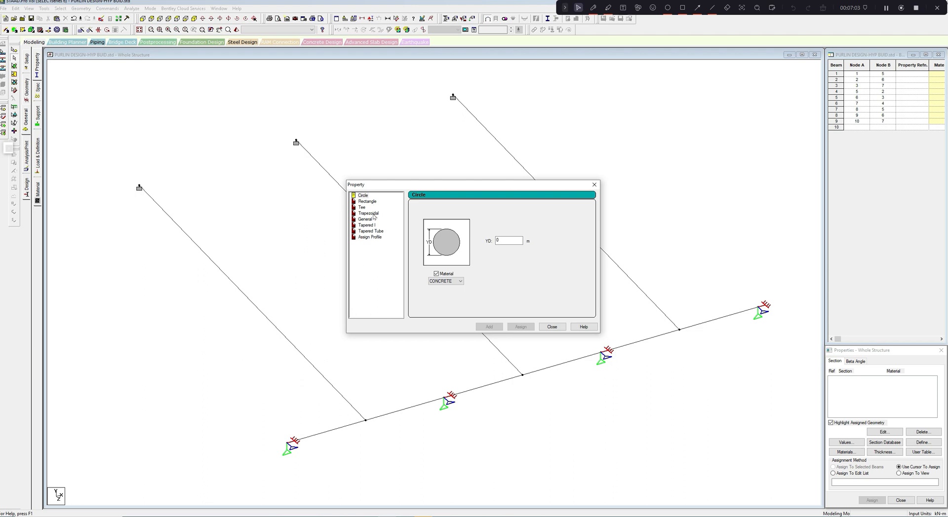
pyautogui.click(364, 196)
pyautogui.click(500, 242)
pyautogui.write('.012')
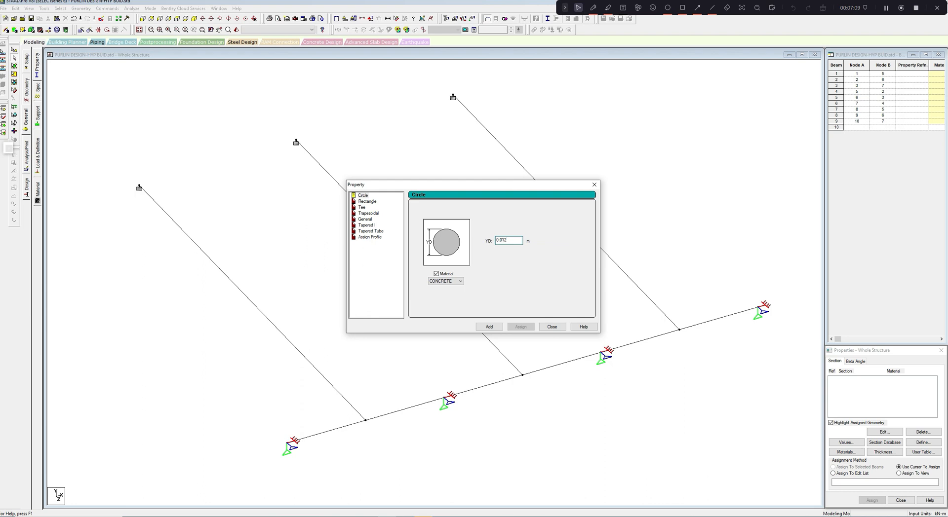
pyautogui.click(460, 282)
pyautogui.click(442, 292)
pyautogui.click(489, 327)
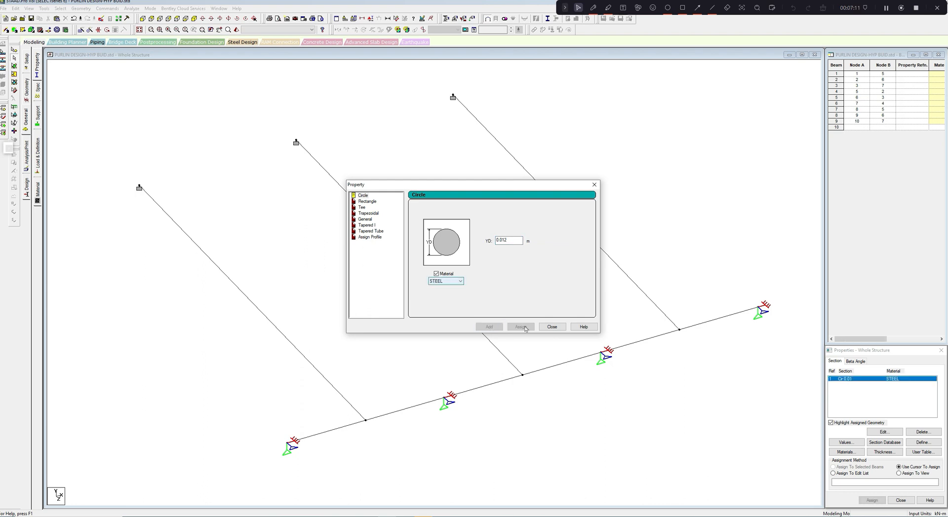
pyautogui.click(543, 327)
# - Assign the circular steel section to the three members running from the purlin's midspan nodes to the fixed supports
pyautogui.click(628, 278)
pyautogui.keyDown('ctrl'); pyautogui.click(484, 332); pyautogui.keyUp('ctrl')
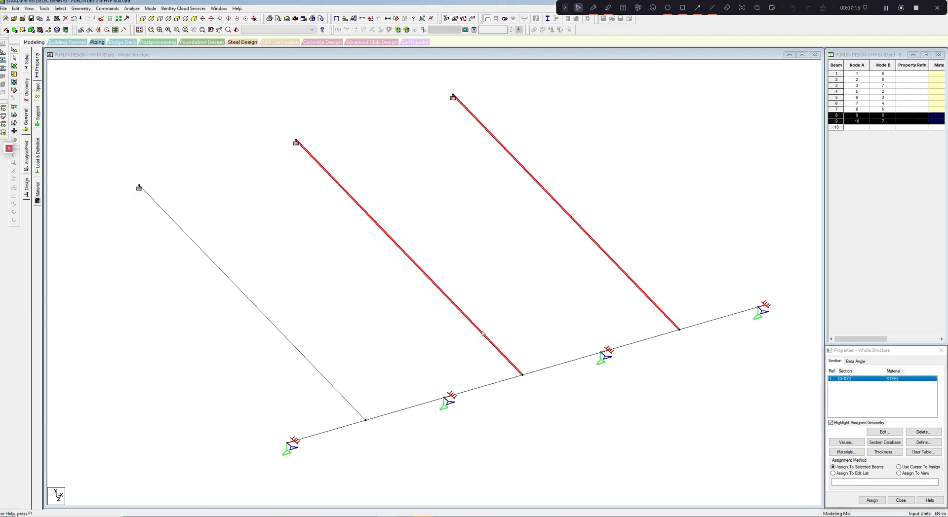
pyautogui.keyDown('ctrl'); pyautogui.click(330, 388); pyautogui.keyUp('ctrl')
pyautogui.click(872, 500)
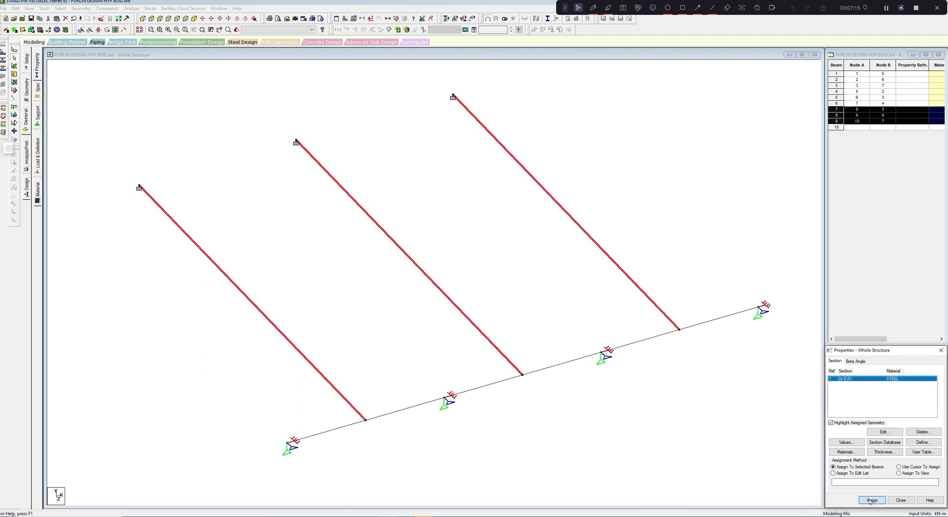
pyautogui.click(896, 447)
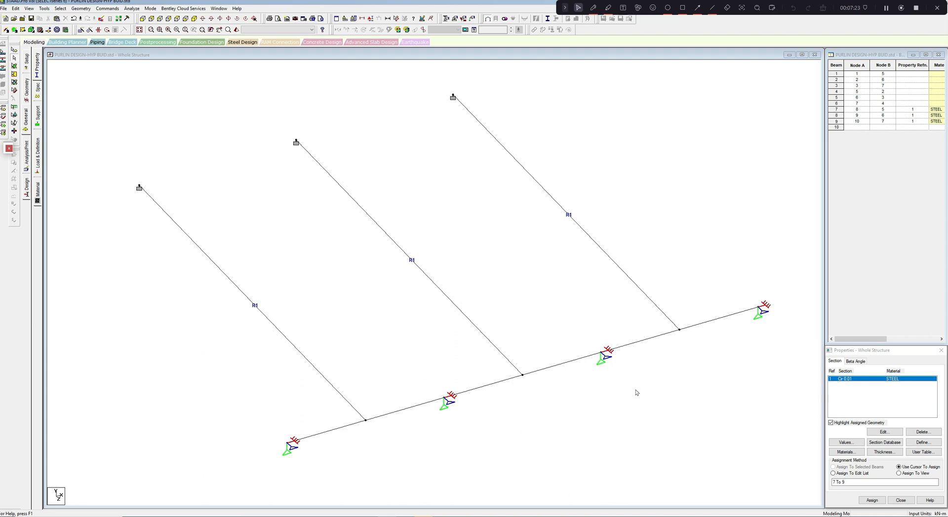
# - Assign a tension-only member specification to the three circular members, beams 7 to 9
pyautogui.click(596, 245)
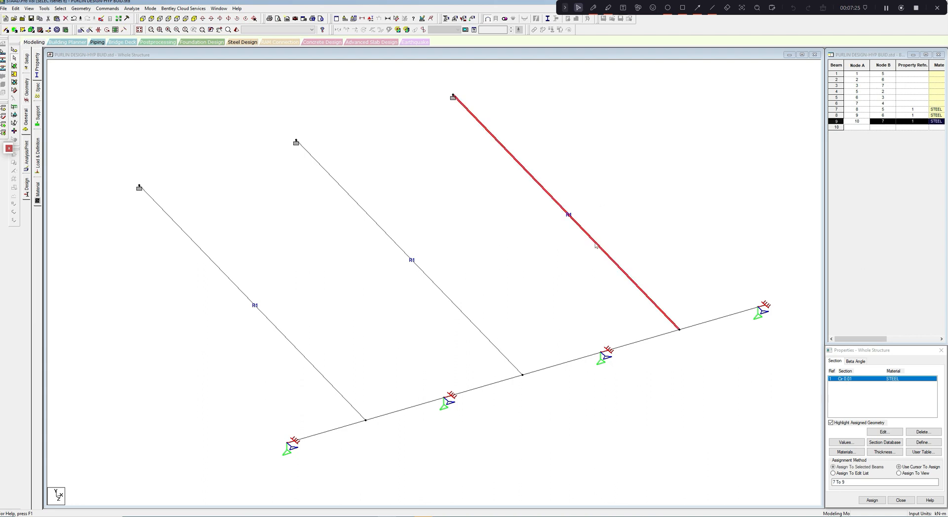
pyautogui.keyDown('ctrl'); pyautogui.click(461, 312); pyautogui.keyUp('ctrl')
pyautogui.keyDown('ctrl'); pyautogui.click(332, 386); pyautogui.keyUp('ctrl')
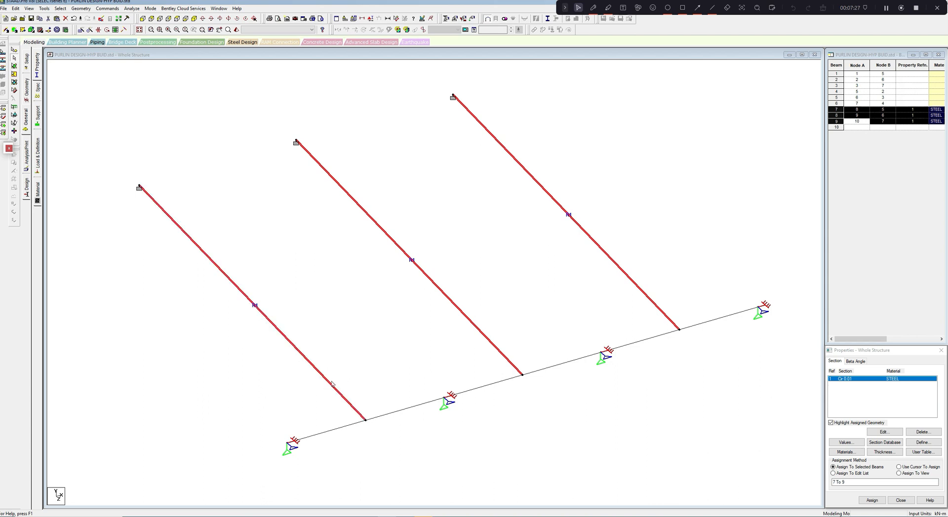
pyautogui.click(105, 10)
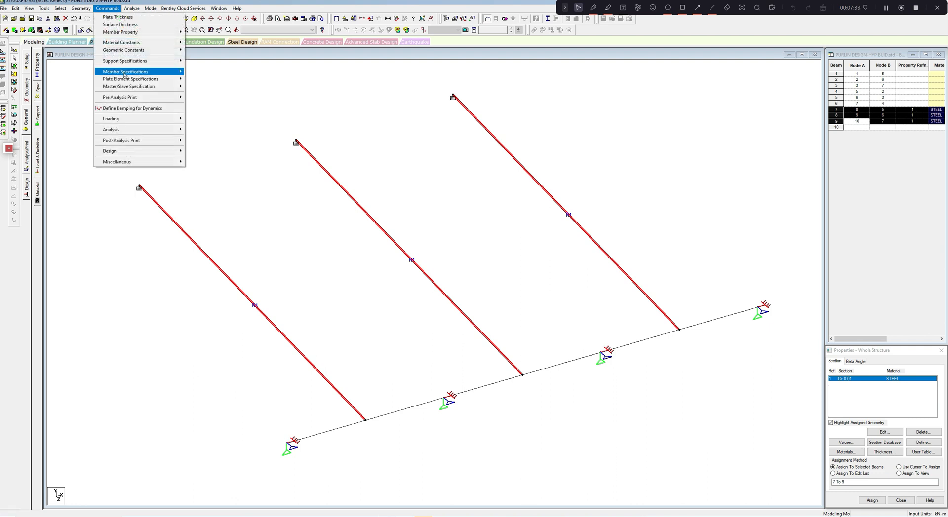
pyautogui.moveTo(125, 73)
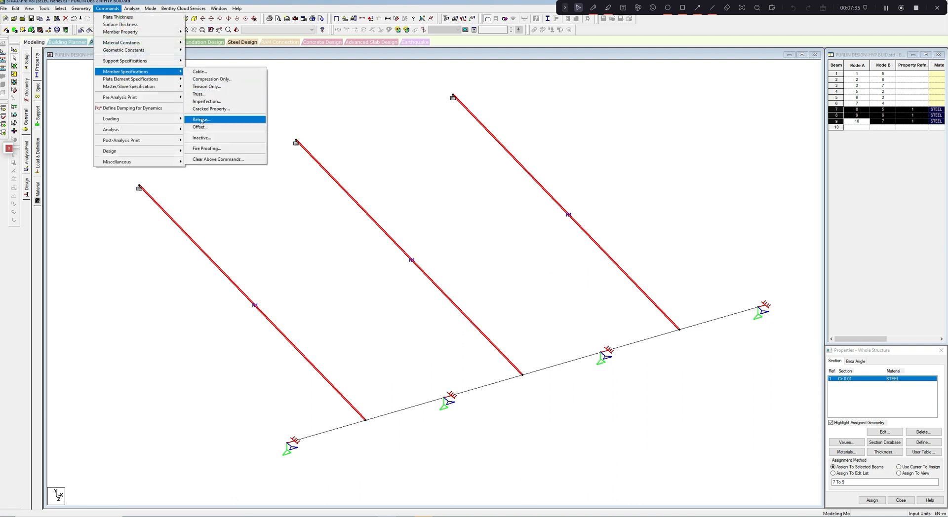
pyautogui.click(206, 86)
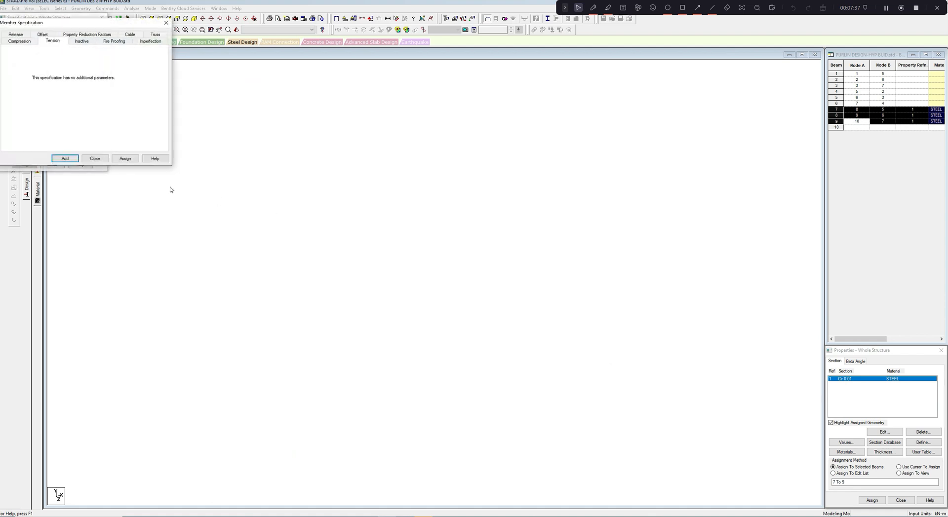
pyautogui.click(125, 159)
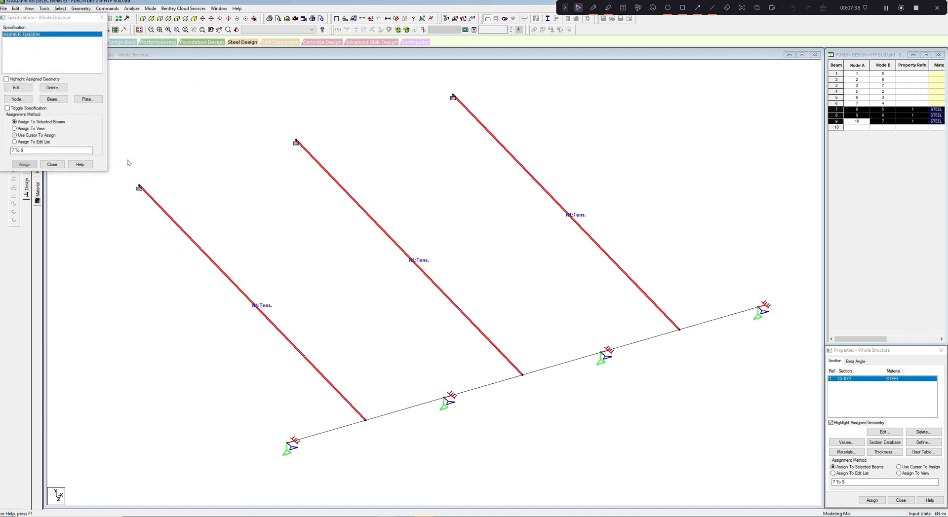
# - Close the member specifications and pick through the purlin members between the four supports to review them
pyautogui.click(53, 164)
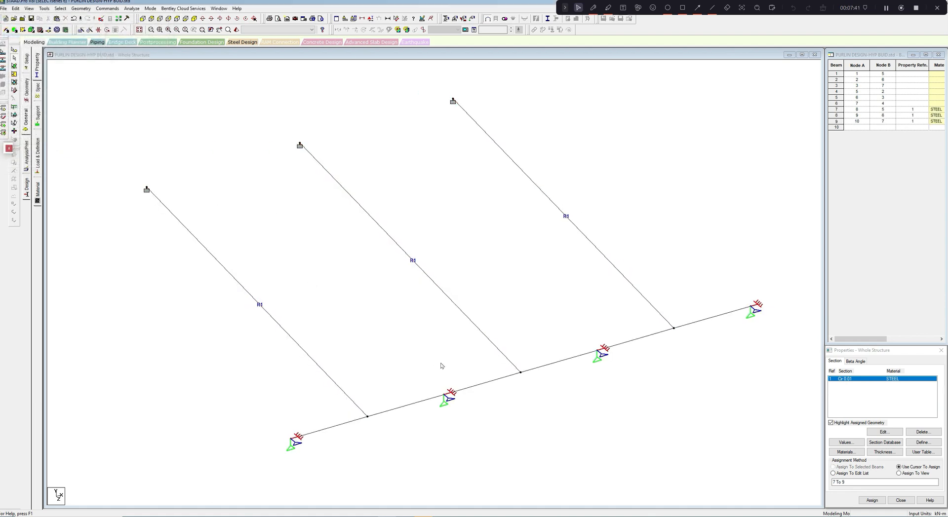
pyautogui.scroll(-4, 441, 366)
pyautogui.scroll(2, 442, 367)
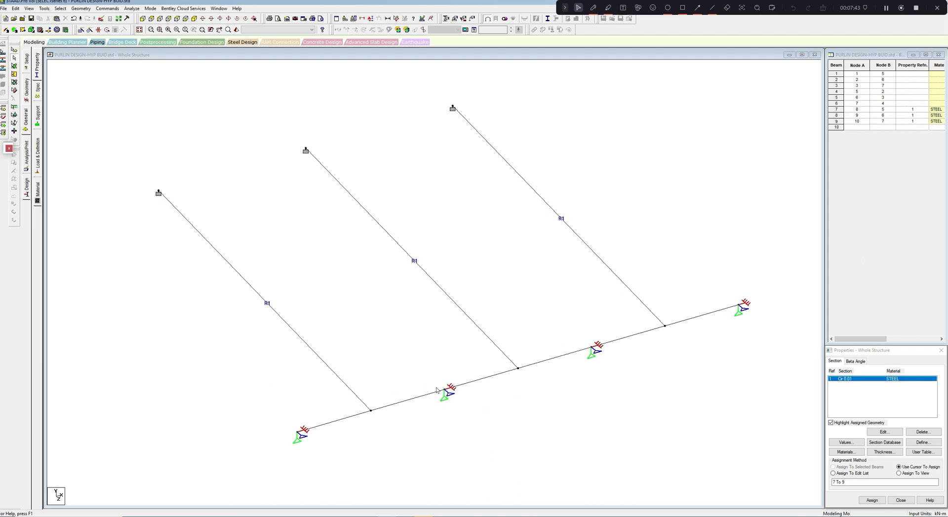
pyautogui.click(435, 393)
pyautogui.keyDown('ctrl'); pyautogui.click(361, 415); pyautogui.keyUp('ctrl')
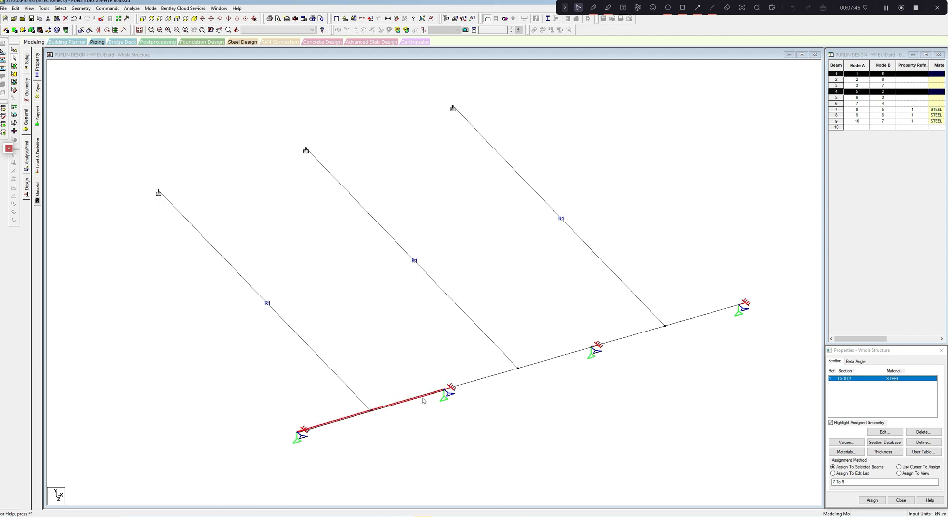
pyautogui.click(485, 383)
pyautogui.click(546, 362)
pyautogui.click(635, 338)
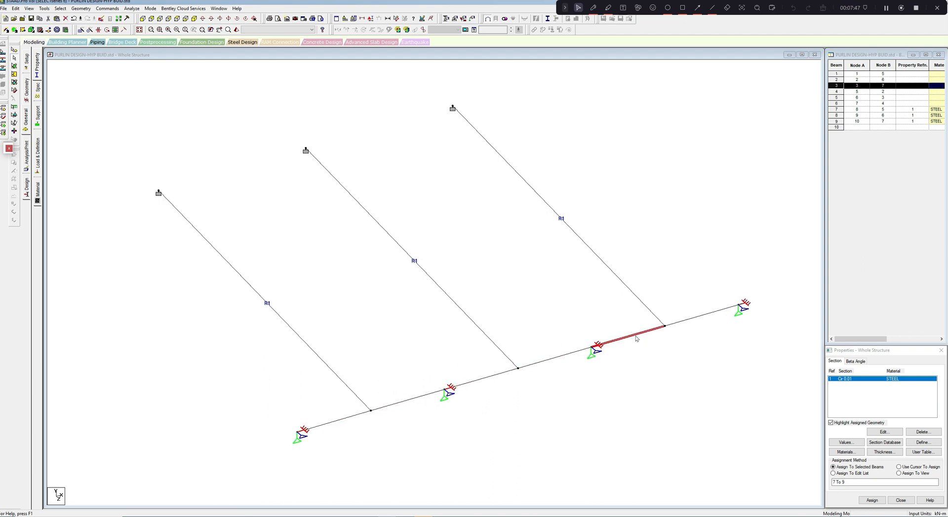
pyautogui.click(689, 320)
pyautogui.moveTo(676, 348); pyautogui.dragTo(633, 345, button='middle')
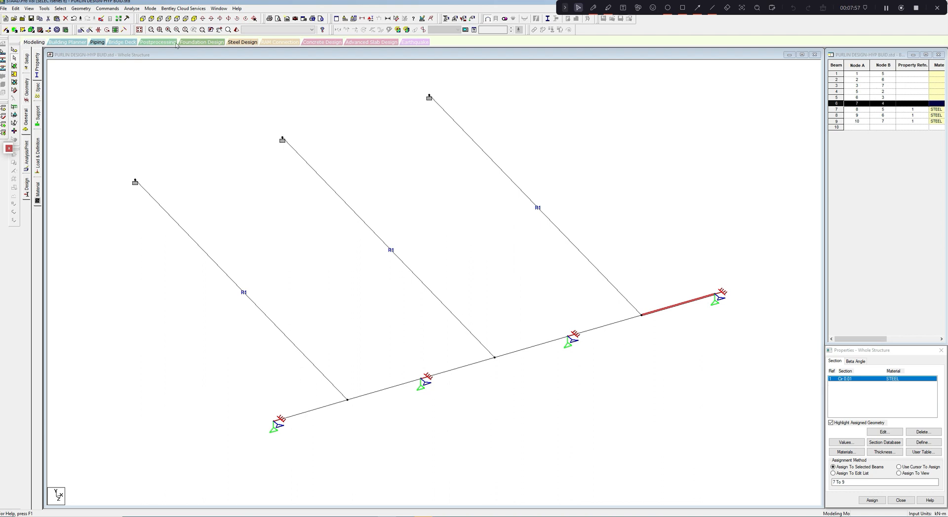
# - Create a new user-provided section table with the GENERAL section type
pyautogui.click(44, 8)
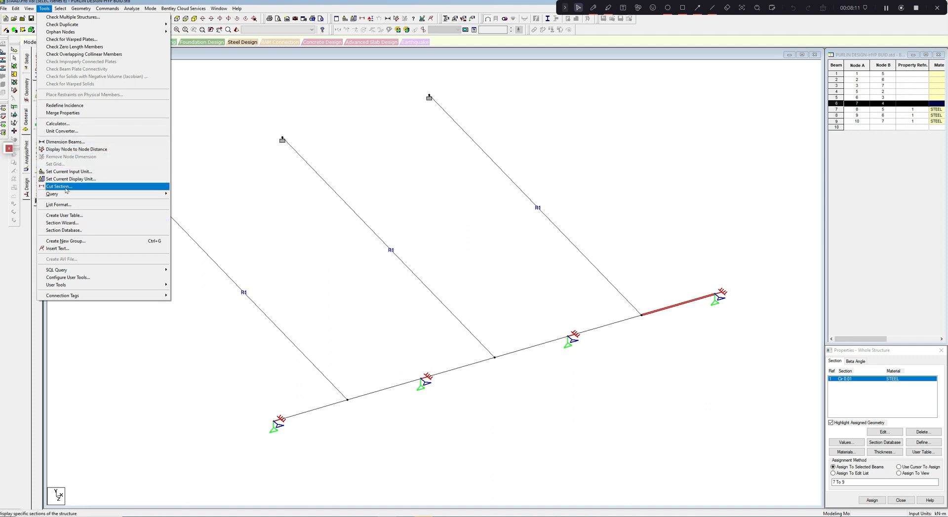
pyautogui.click(64, 215)
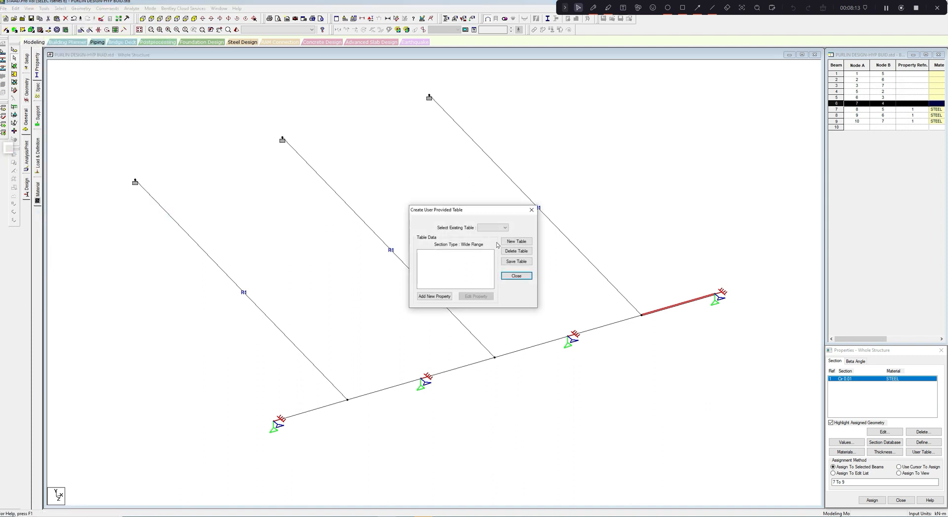
pyautogui.click(505, 228)
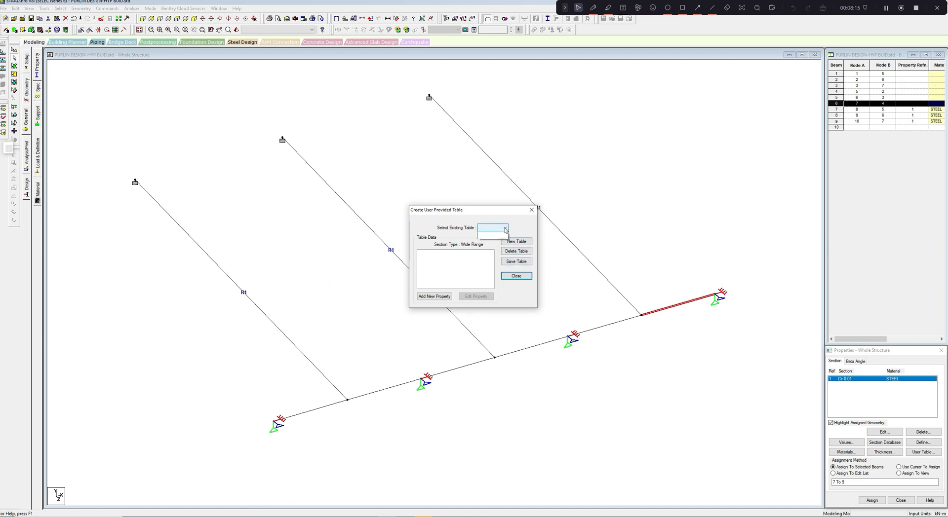
pyautogui.click(505, 229)
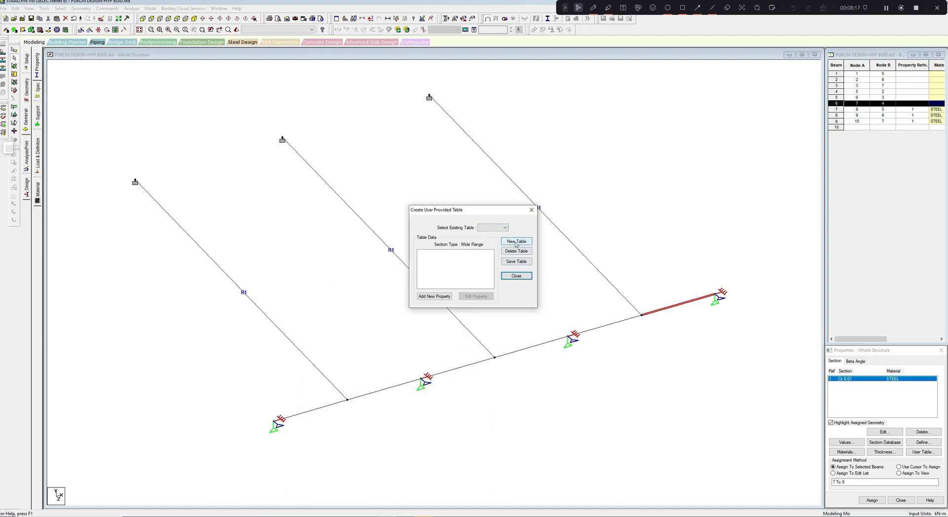
pyautogui.click(516, 242)
pyautogui.click(501, 266)
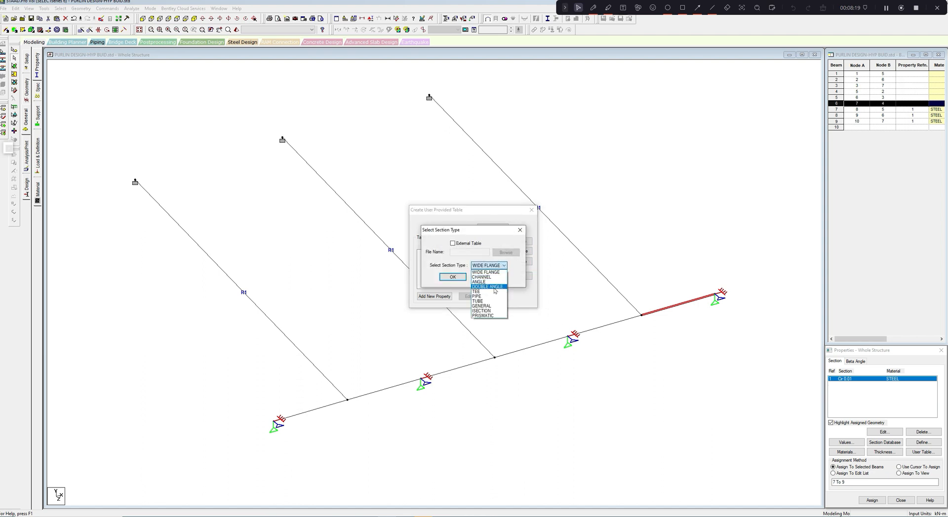
pyautogui.click(491, 306)
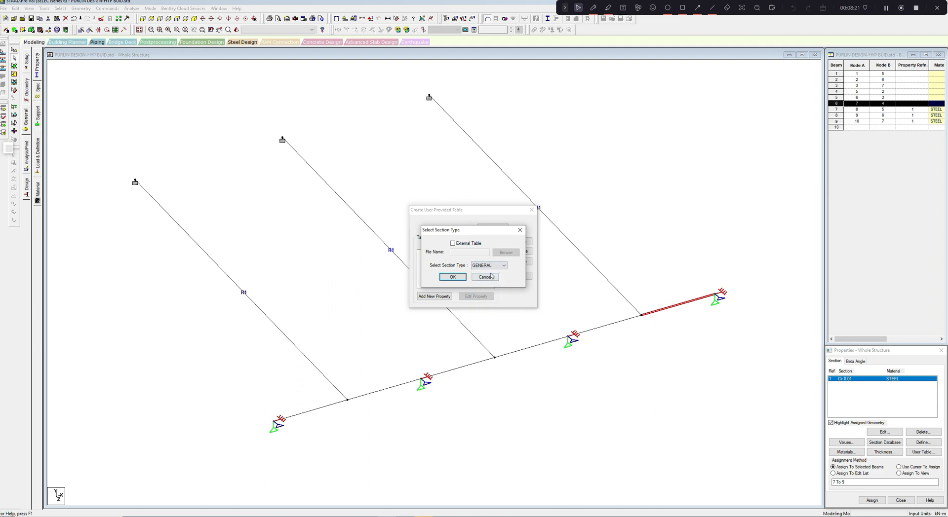
pyautogui.click(451, 277)
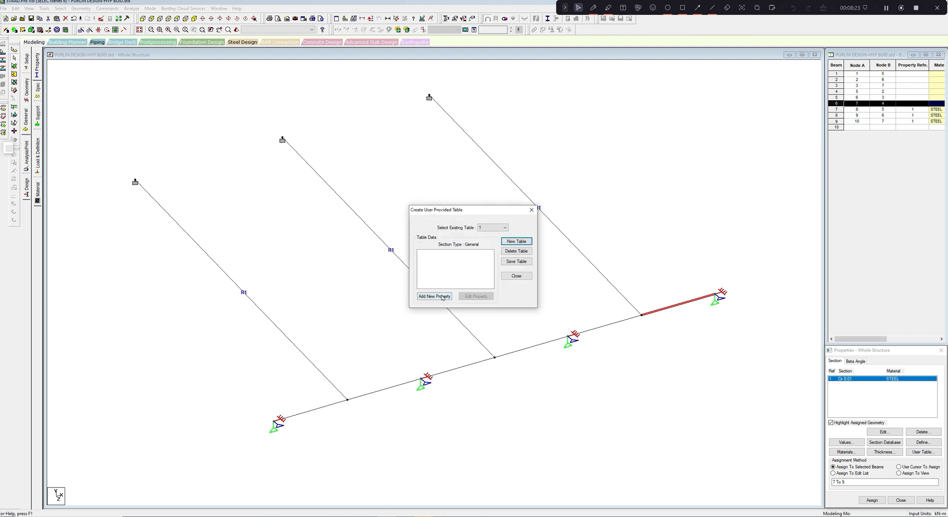
# - Add a new property to the user table and enable its profile polygon definition
pyautogui.click(442, 297)
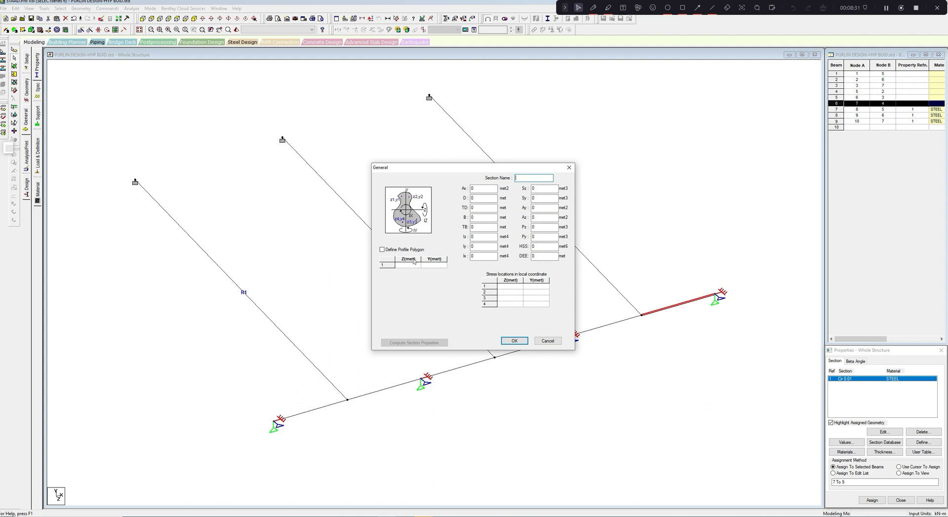
pyautogui.click(391, 251)
pyautogui.click(411, 266)
pyautogui.click(429, 266)
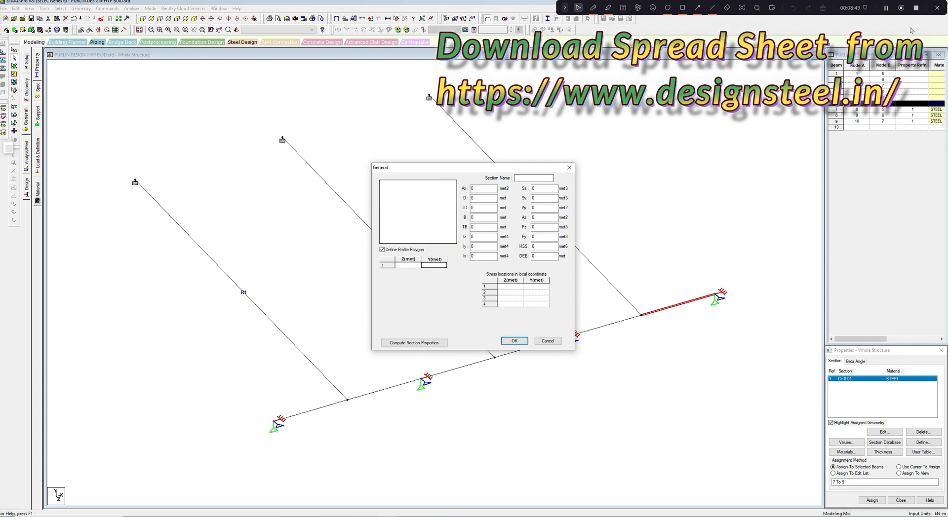
# - Switch to the PURLIN DESIGN workbook in Excel and set the Z section's count to 1 and its depth to 200
pyautogui.hotkey('alt', 'Tab')
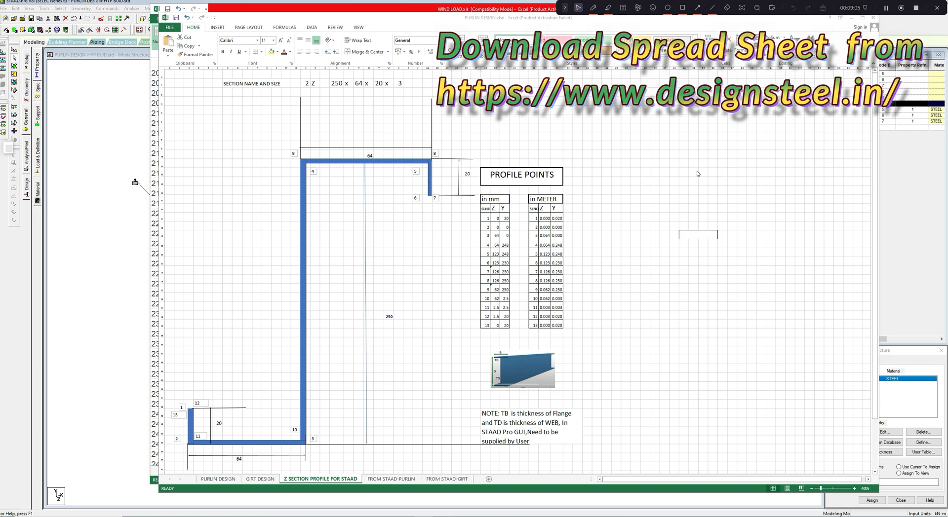
pyautogui.click(307, 83)
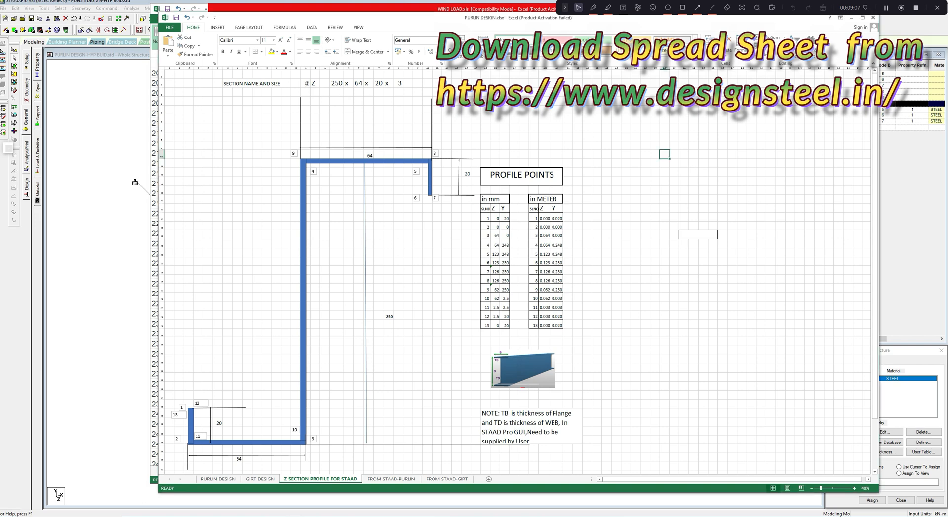
pyautogui.click(306, 84)
pyautogui.write('1')
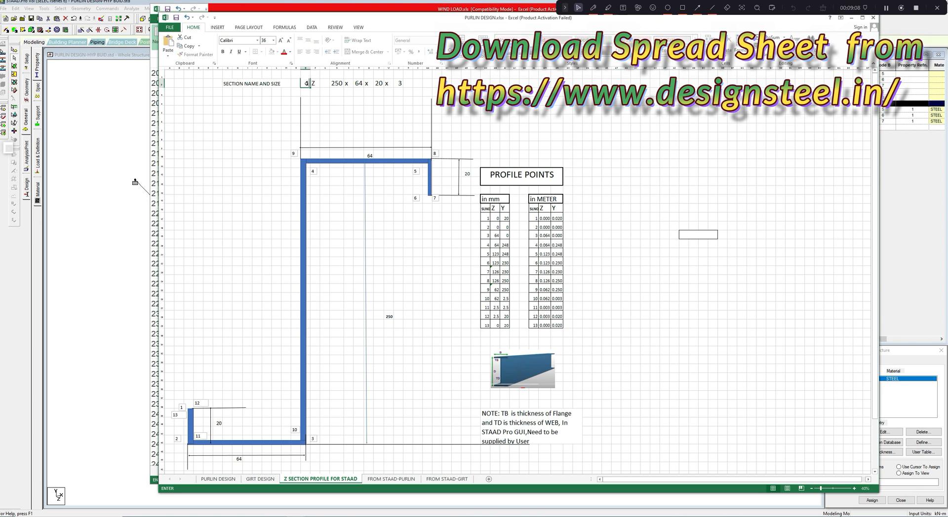
pyautogui.press('Return')
pyautogui.click(337, 87)
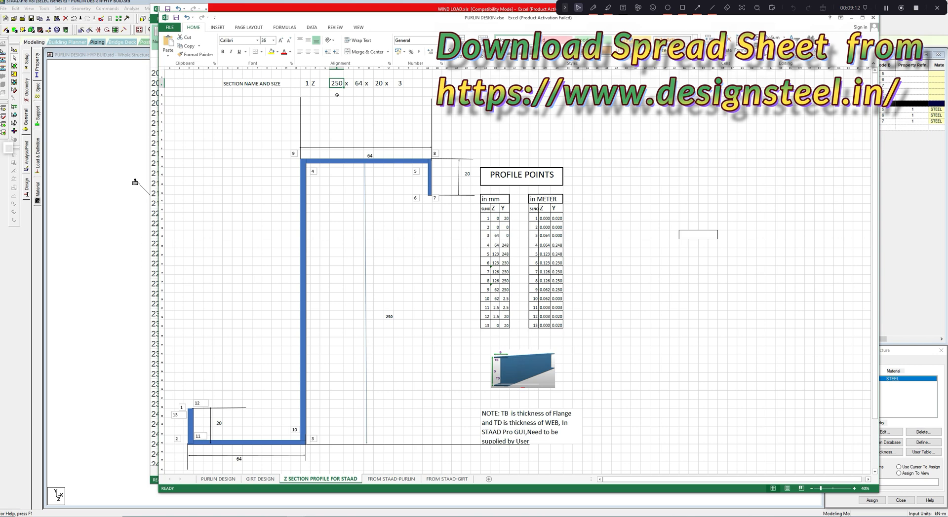
pyautogui.write('200')
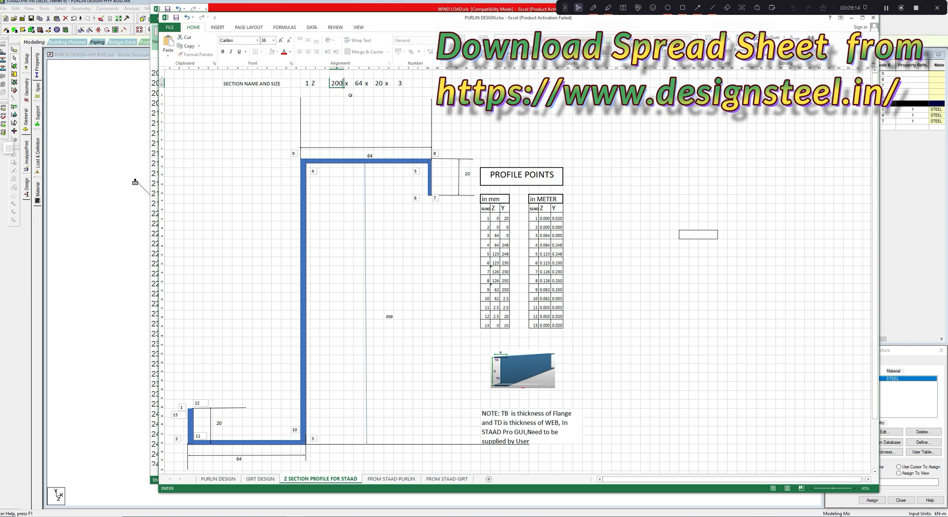
pyautogui.press('Return')
# - Set the Z section's thickness to 1.6 in the section size row
pyautogui.click(358, 83)
pyautogui.click(379, 83)
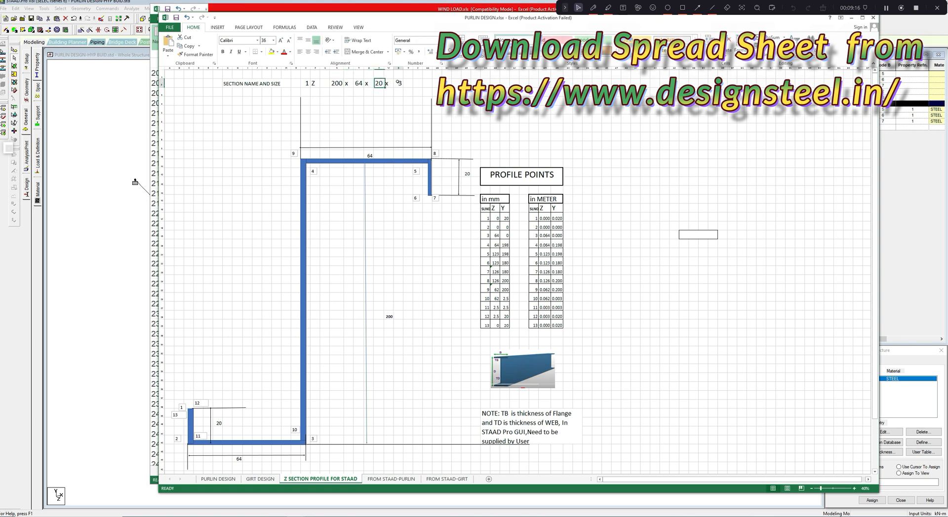
pyautogui.click(400, 83)
pyautogui.write('1.')
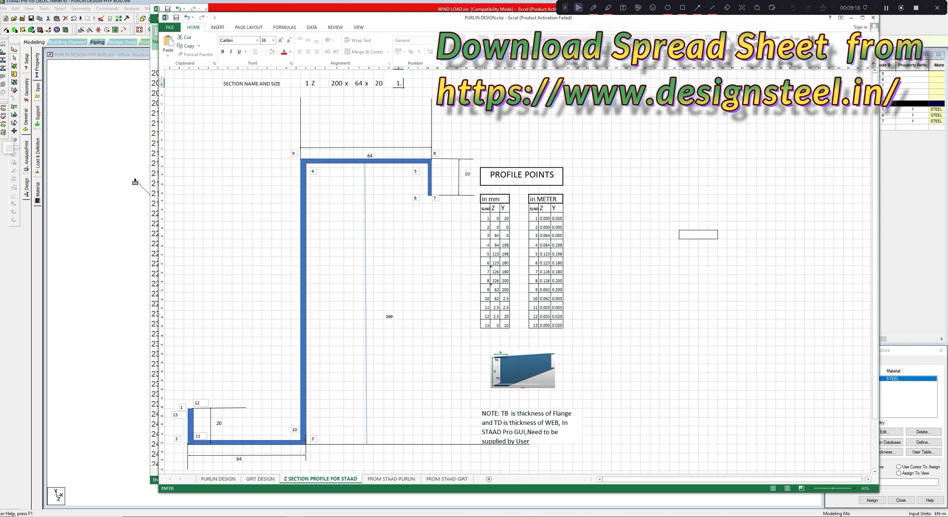
pyautogui.write('6')
pyautogui.click(557, 127)
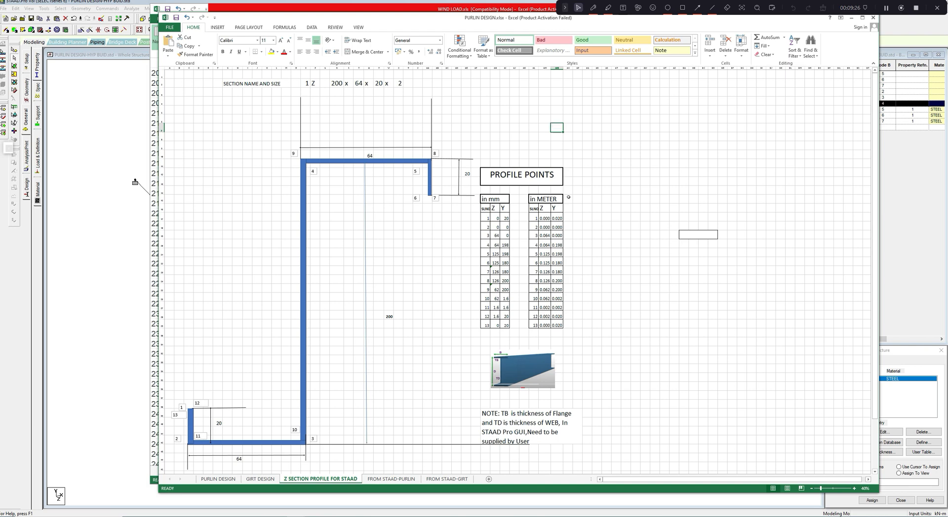
# - Copy the Z and Y coordinates of profile points 1 to 13 from the metre table
pyautogui.click(596, 198)
pyautogui.scroll(-1, 583, 202)
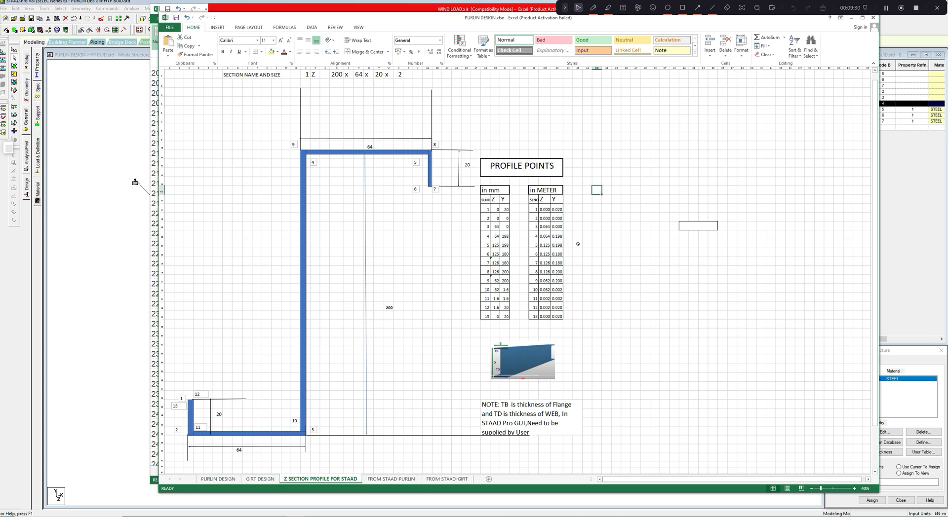
pyautogui.keyDown('ctrl'); pyautogui.scroll(2, 578, 244); pyautogui.keyUp('ctrl')
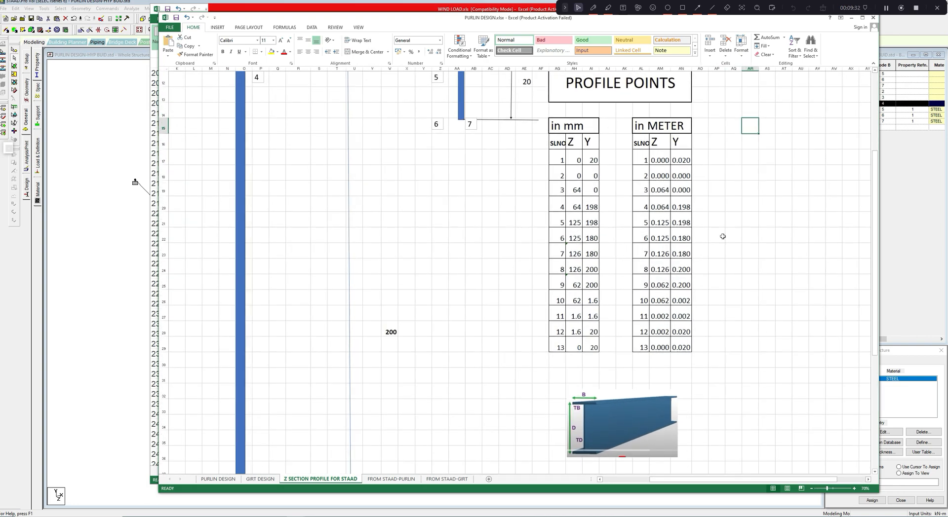
pyautogui.moveTo(660, 159); pyautogui.dragTo(682, 348)
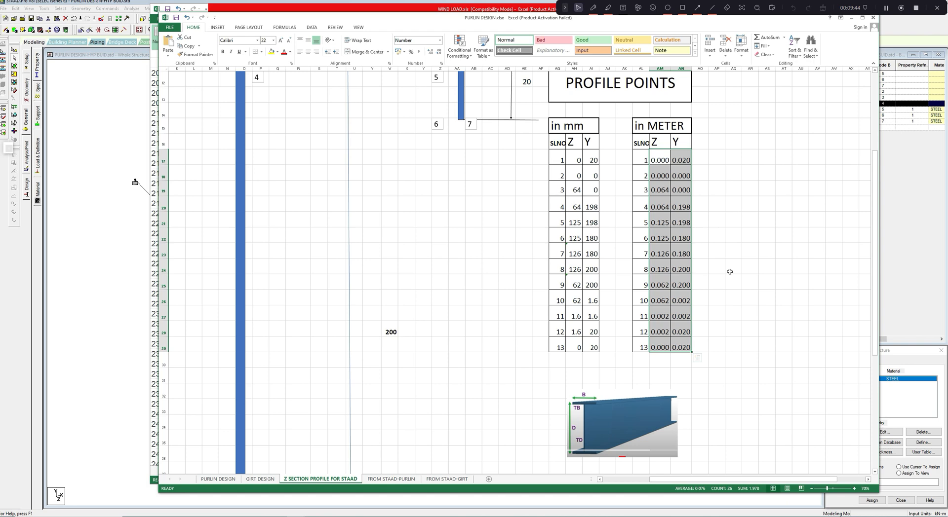
pyautogui.hotkey('ctrl', 'c')
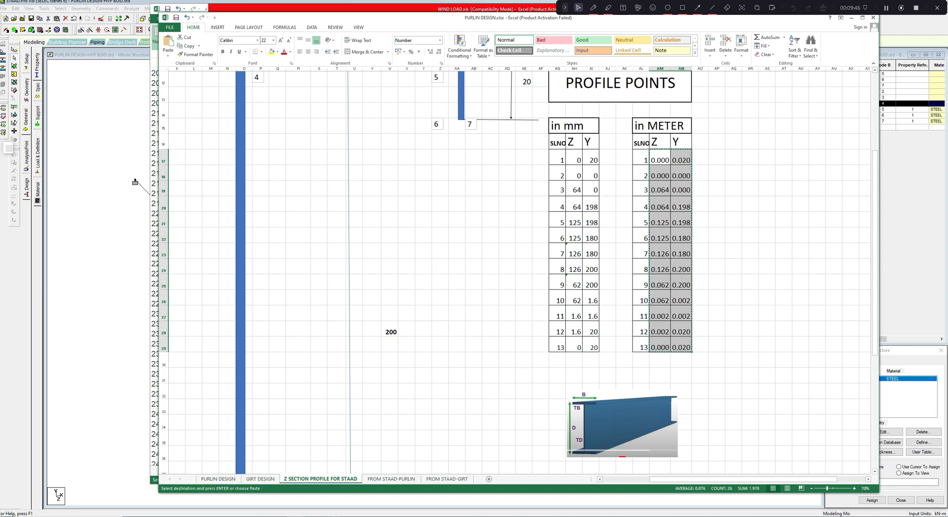
# - Switch back to STAAD.Pro and paste the copied coordinates into the general section's profile polygon table
pyautogui.click(135, 182)
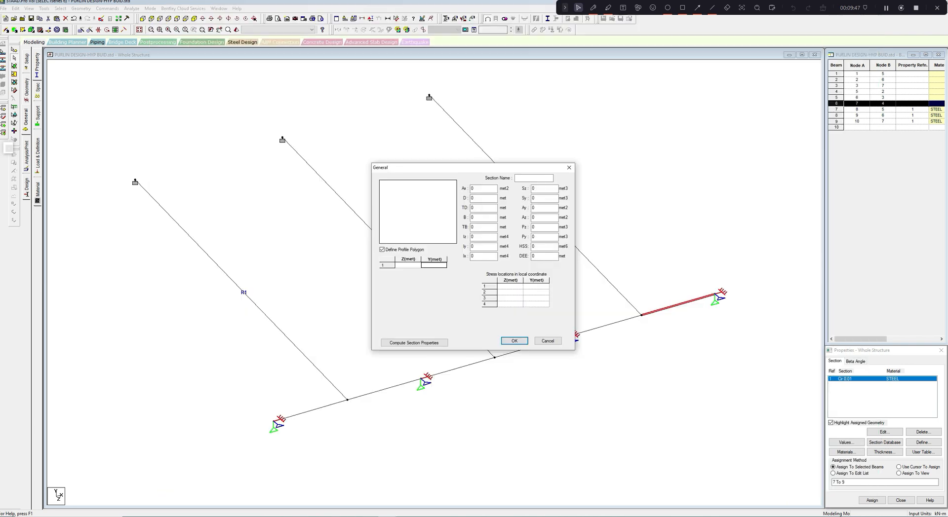
pyautogui.click(412, 266)
pyautogui.hotkey('ctrl', 'v')
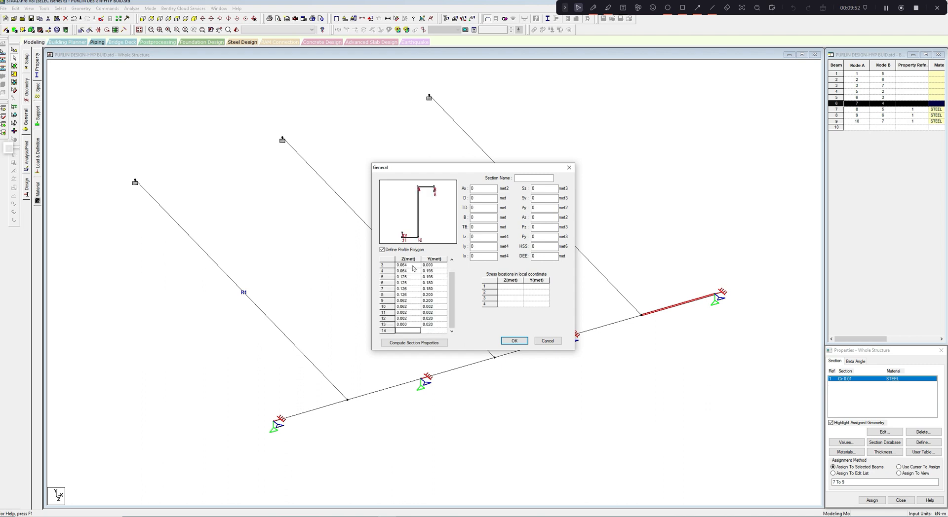
pyautogui.scroll(1, 451, 286)
# - Complete the section 1Z200-64-20-1.6 with TD and TB of 0.0016 m and computed section properties
pyautogui.click(474, 209)
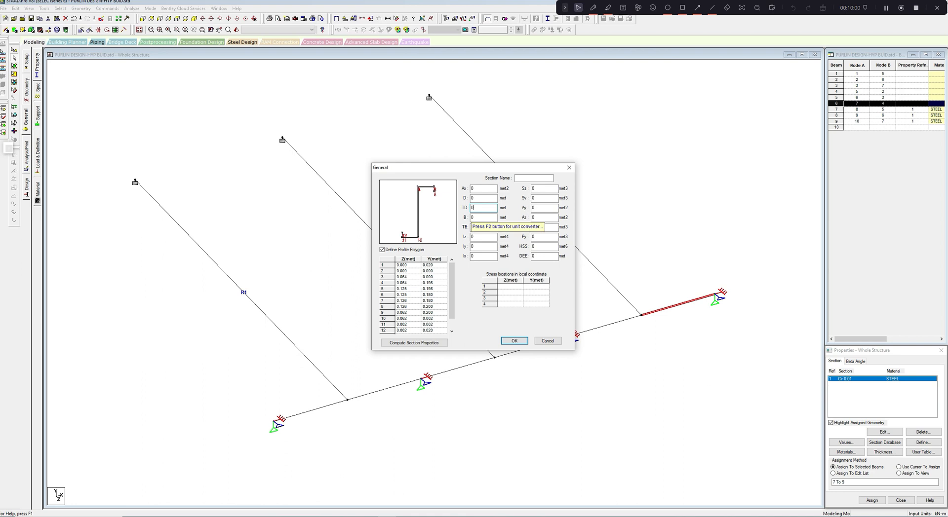
pyautogui.write('.00')
pyautogui.press('Tab')
pyautogui.press('Tab')
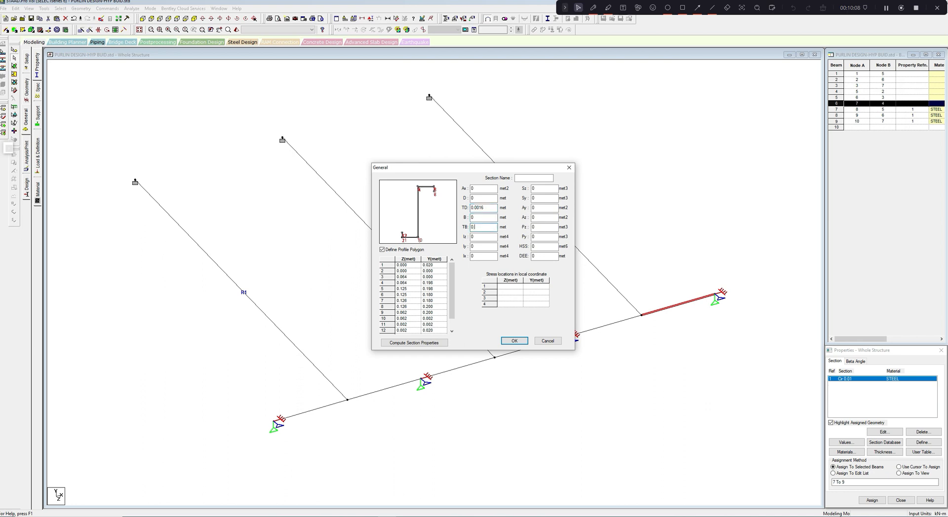
pyautogui.write('.0016')
pyautogui.click(419, 346)
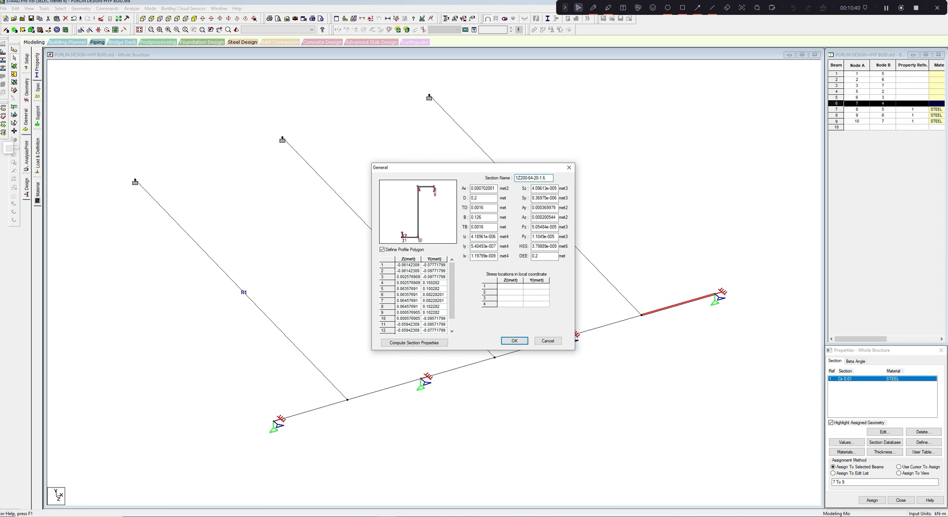
pyautogui.click(513, 341)
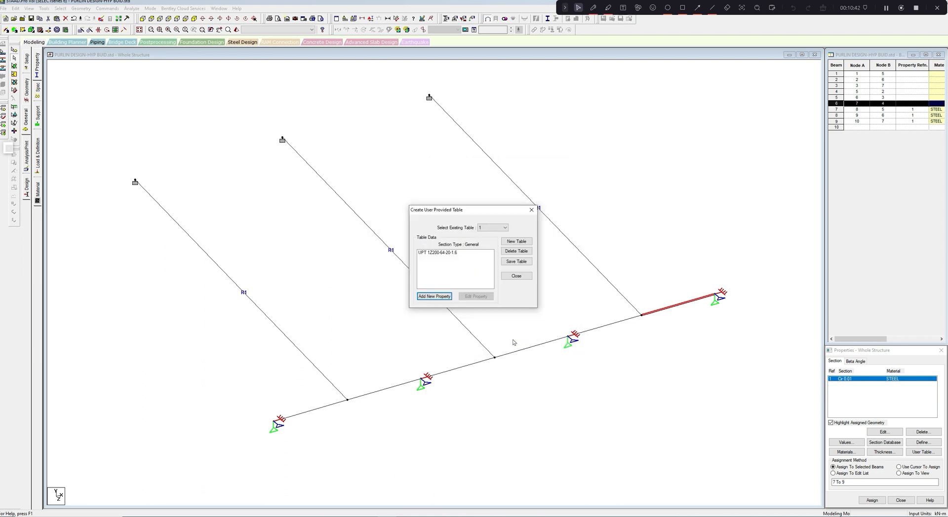
# - Start a new general section in the user table, then switch to Excel and widen the thickness column in the section size row
pyautogui.click(436, 297)
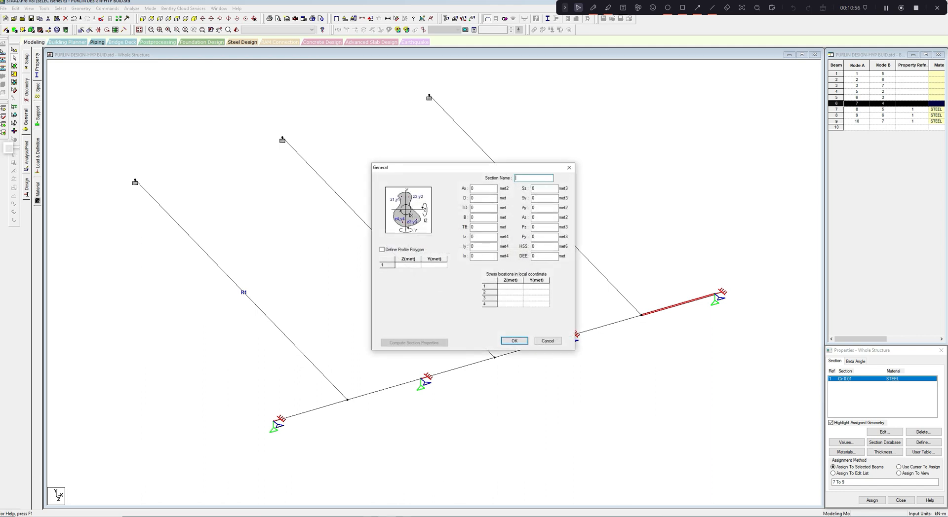
pyautogui.click(338, 489)
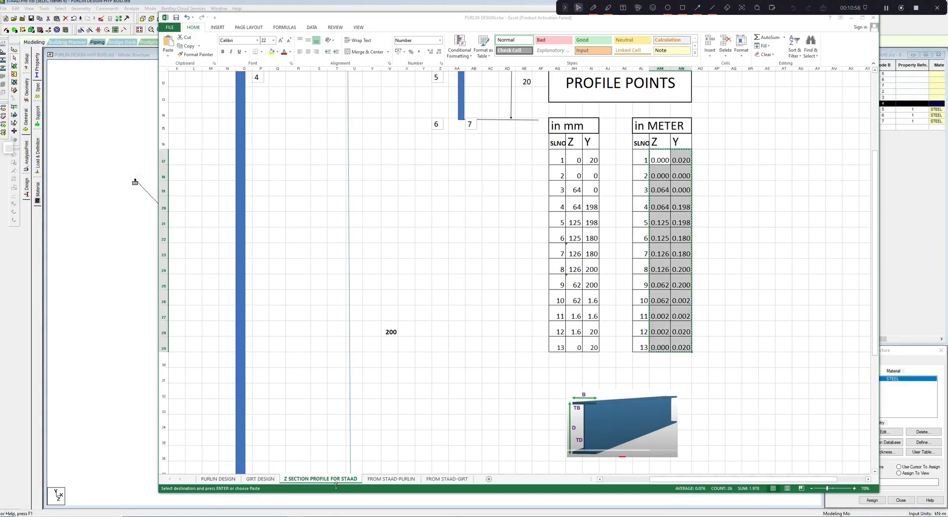
pyautogui.scroll(4, 473, 239)
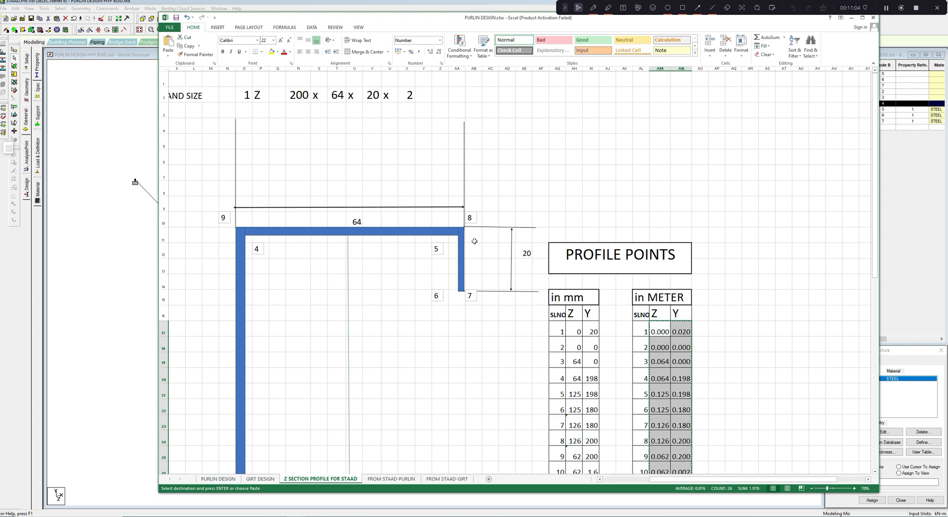
pyautogui.moveTo(415, 67); pyautogui.dragTo(424, 66)
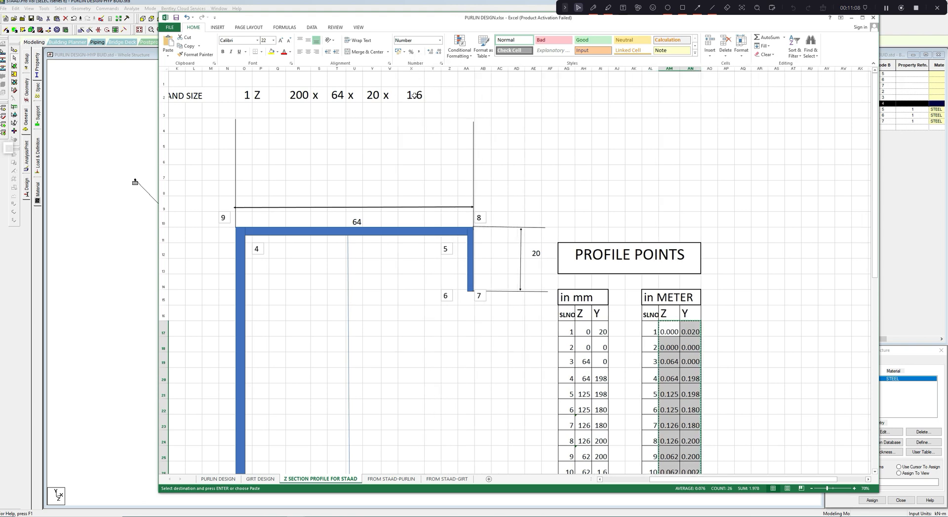
# - Double the Z section's thickness in the section size row with the formula =1.6*2
pyautogui.click(412, 96)
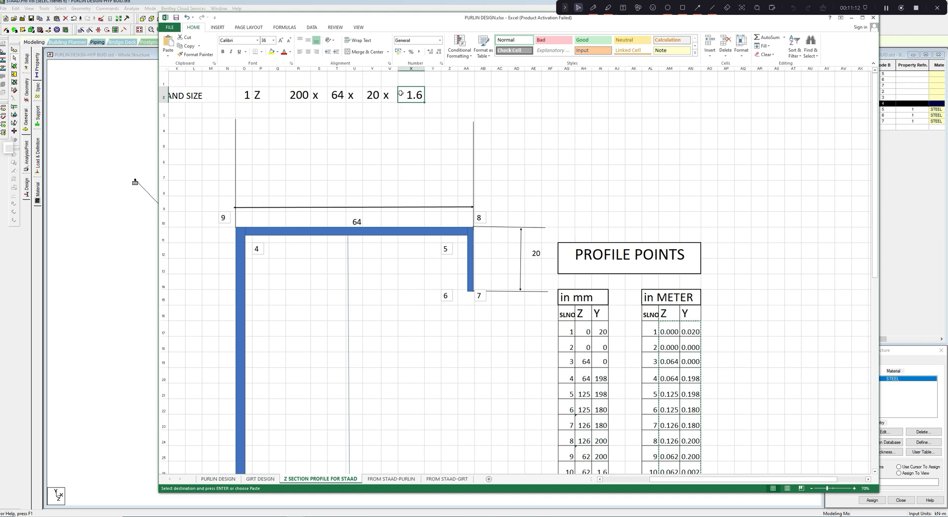
pyautogui.write('=1.6')
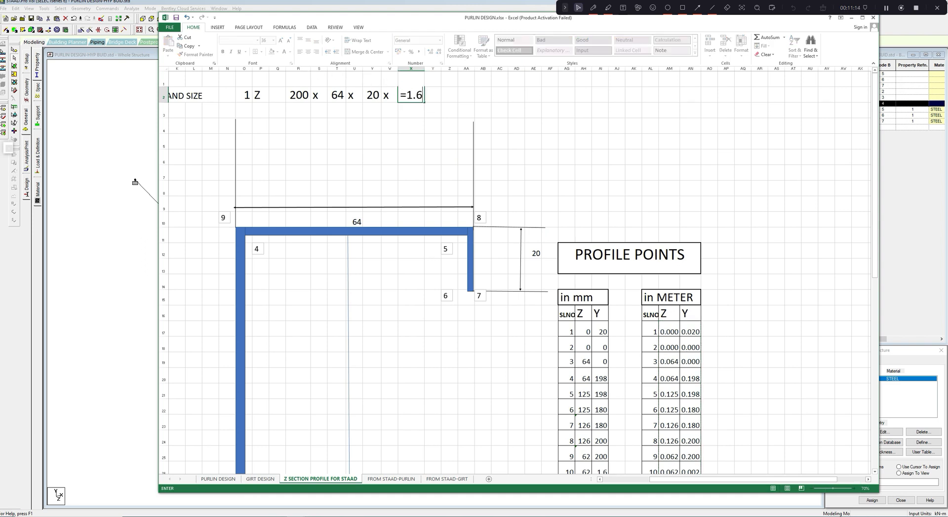
pyautogui.write('*2')
pyautogui.press('Return')
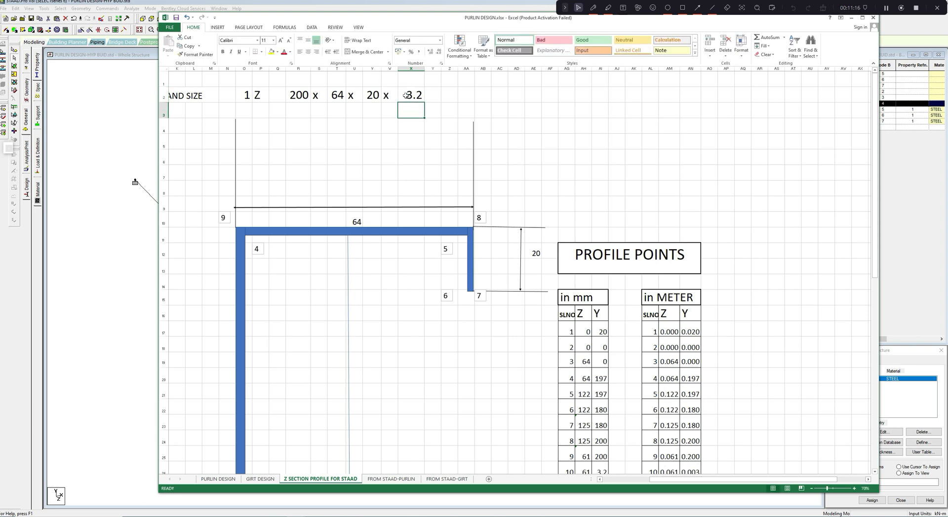
# - Copy the recalculated Z and Y coordinates of profile points 1 to 13 from the metre table
pyautogui.scroll(-2, 584, 199)
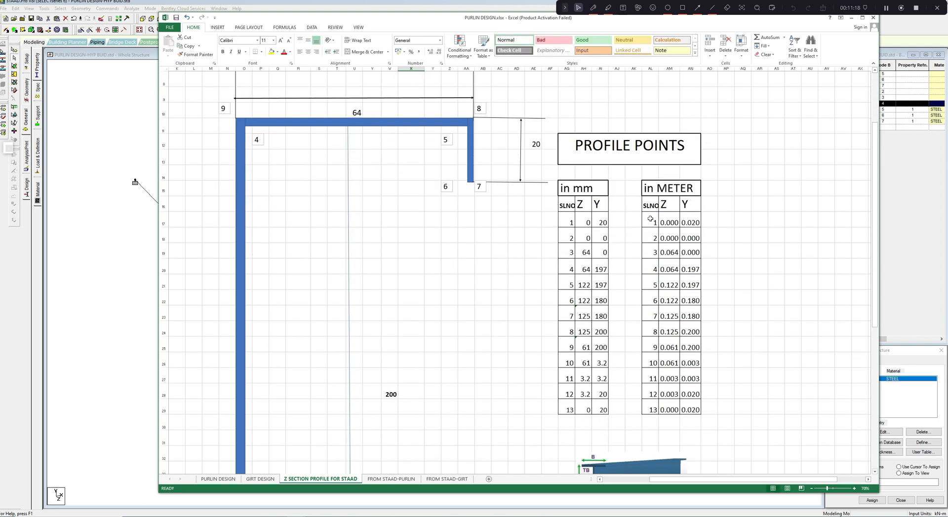
pyautogui.moveTo(650, 221); pyautogui.dragTo(687, 365)
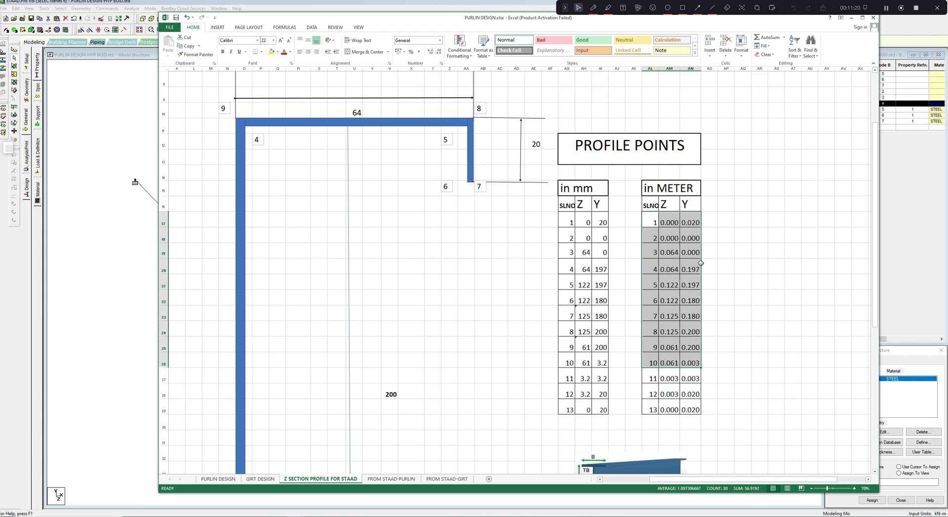
pyautogui.moveTo(675, 222); pyautogui.dragTo(689, 408)
pyautogui.hotkey('ctrl', 'c')
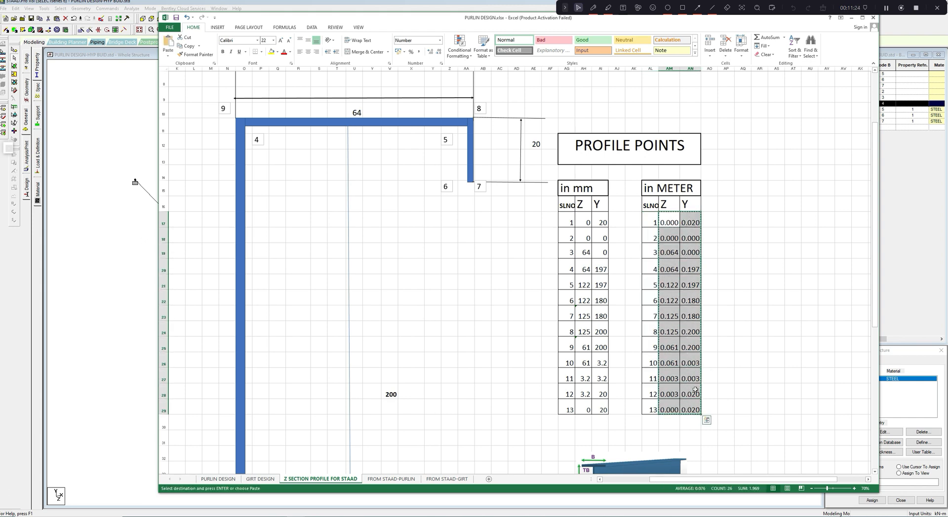
# - Switch back to STAAD.Pro, enable the profile polygon for the new general section, and paste the copied coordinates into it
pyautogui.hotkey('alt', 'Tab')
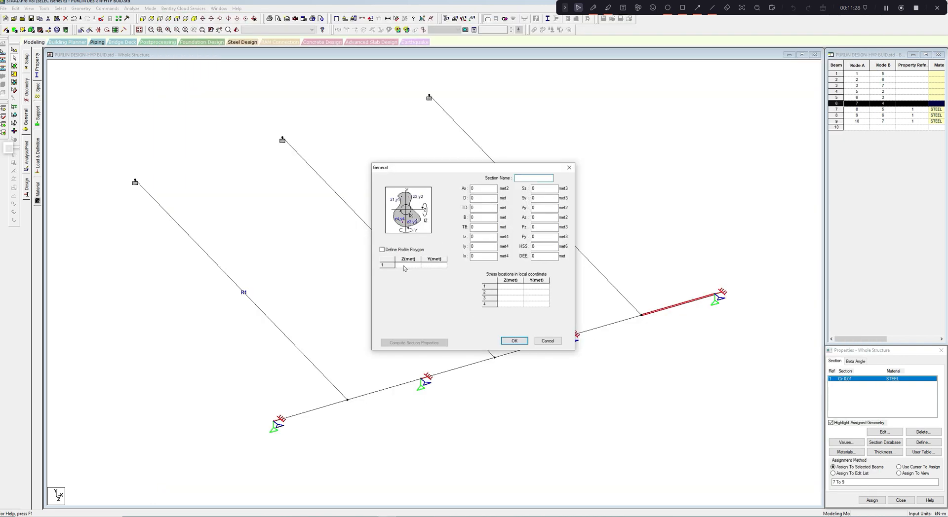
pyautogui.click(384, 250)
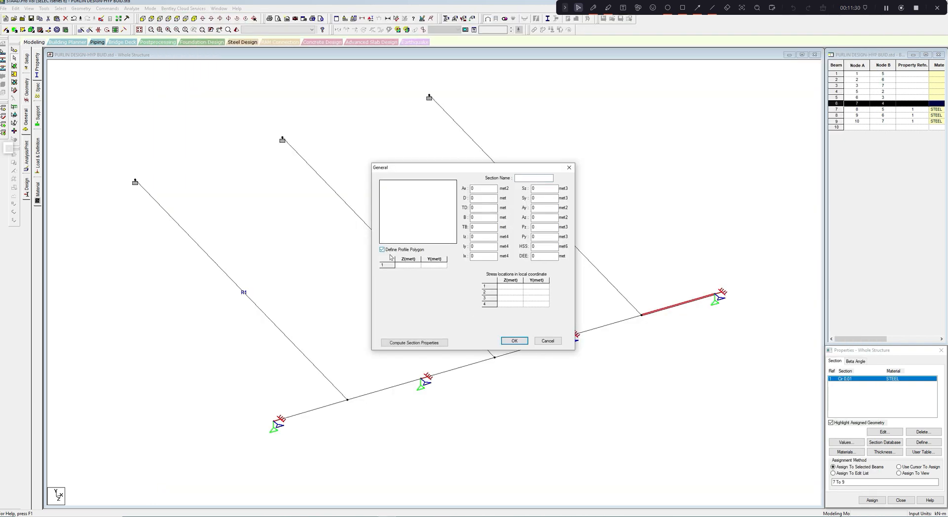
pyautogui.click(404, 266)
pyautogui.hotkey('ctrl', 'v')
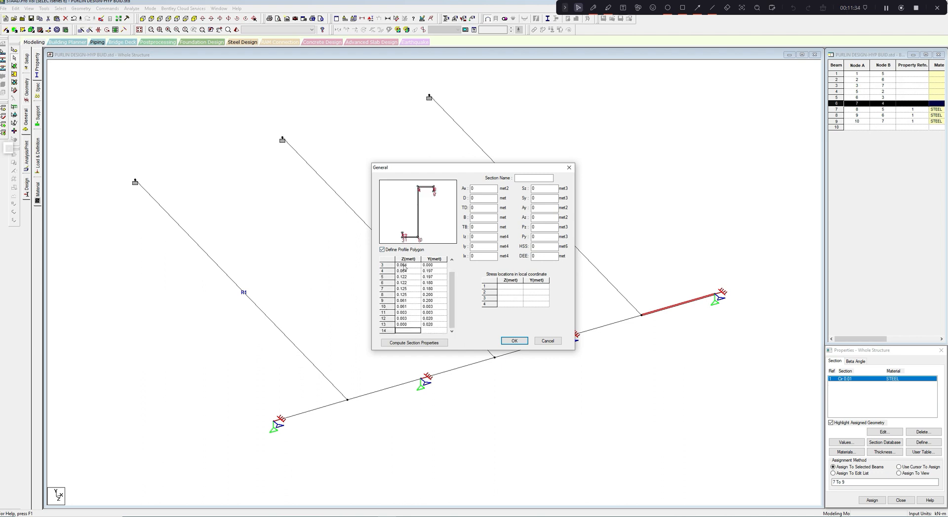
# - Set both TD and TB of the double Z section to 0.0036 m
pyautogui.click(472, 208)
pyautogui.write('.0036')
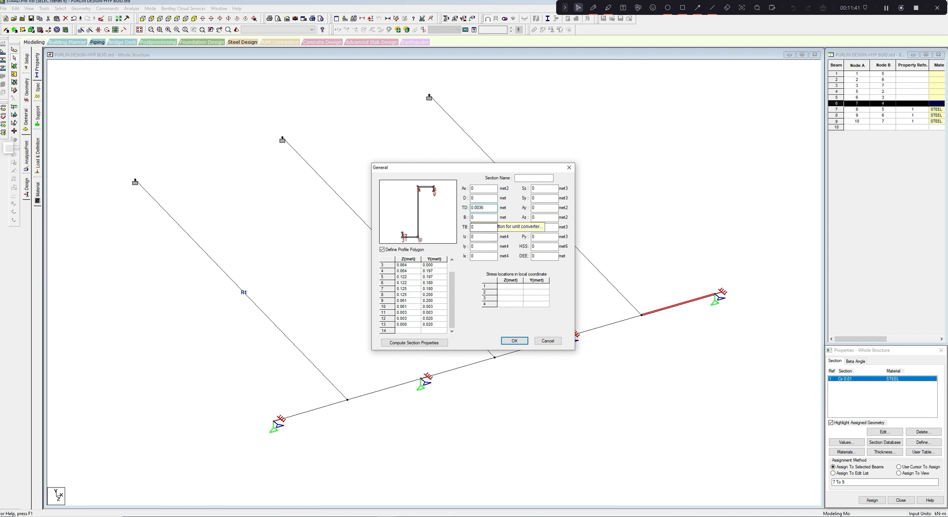
pyautogui.click(483, 217)
pyautogui.click(484, 228)
pyautogui.write('.003')
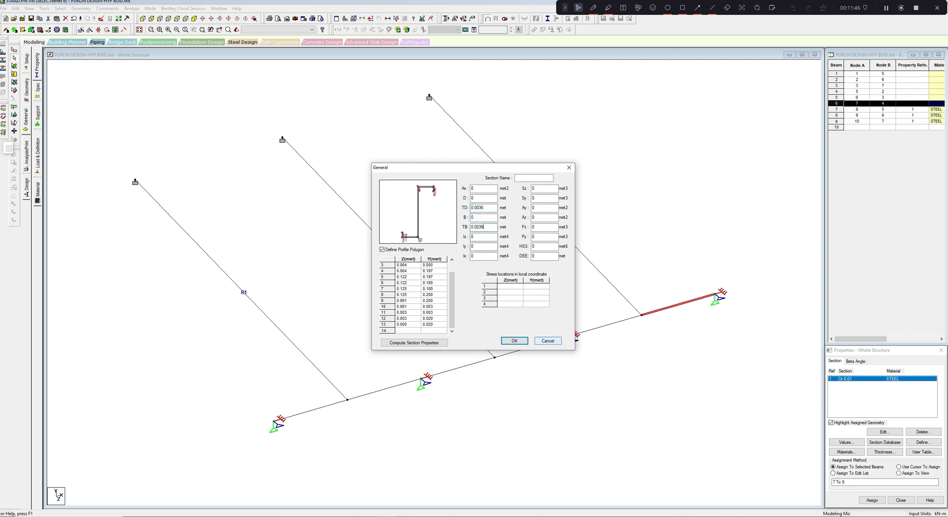
pyautogui.write('6')
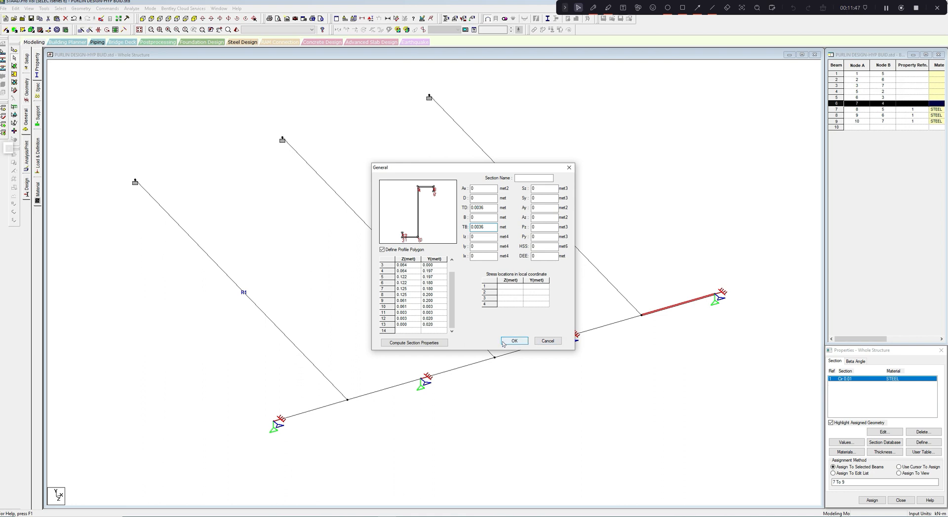
# - Compute the section properties and save the section under the name 2Z200x64x20x1.6
pyautogui.click(413, 342)
pyautogui.click(531, 178)
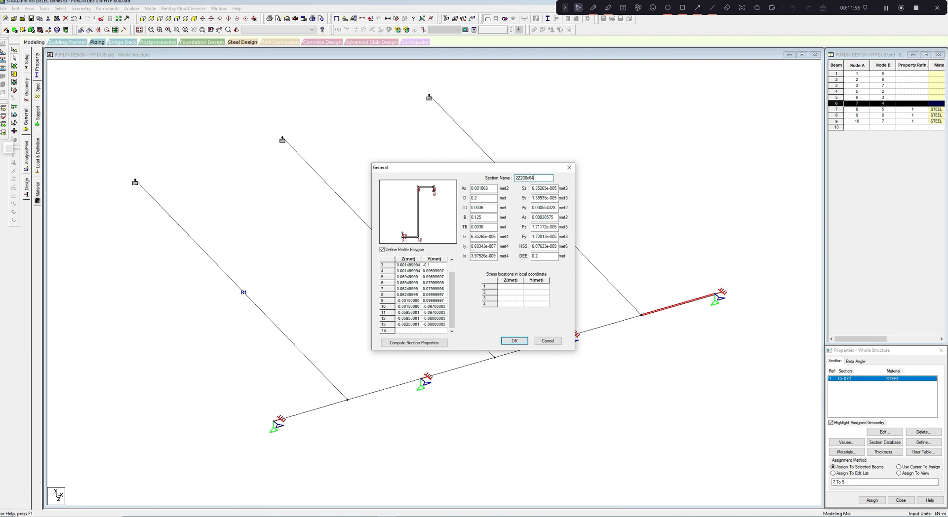
pyautogui.write('x20x1.6')
pyautogui.click(514, 341)
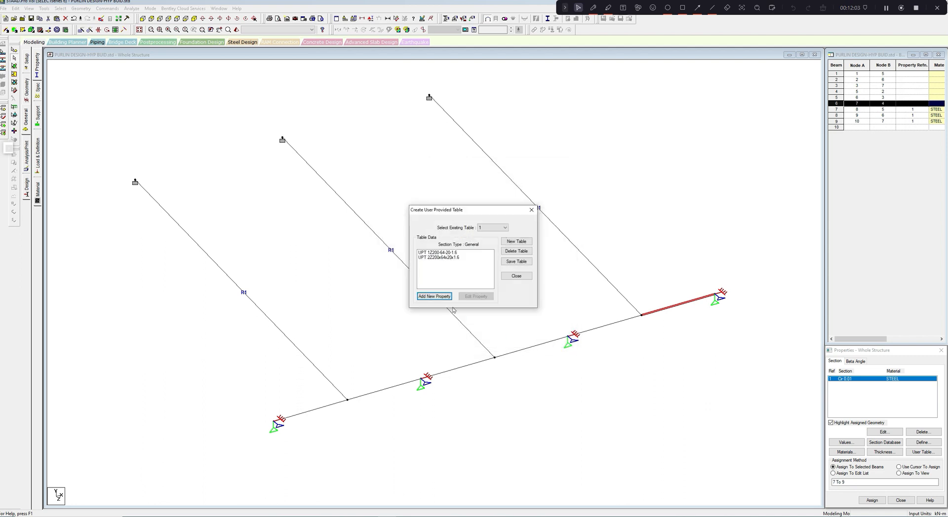
# - Save user table 1 containing both Z sections and close the table editor
pyautogui.click(443, 252)
pyautogui.click(513, 262)
pyautogui.click(455, 257)
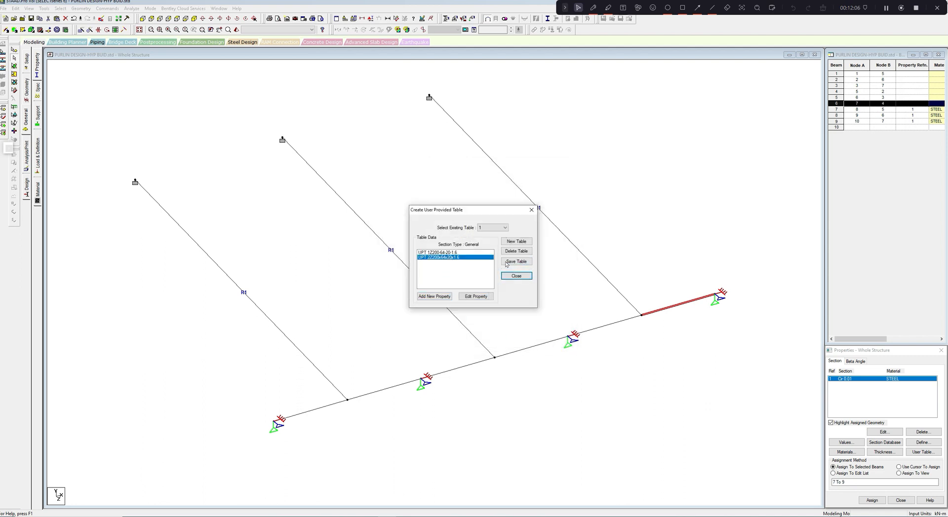
pyautogui.click(531, 210)
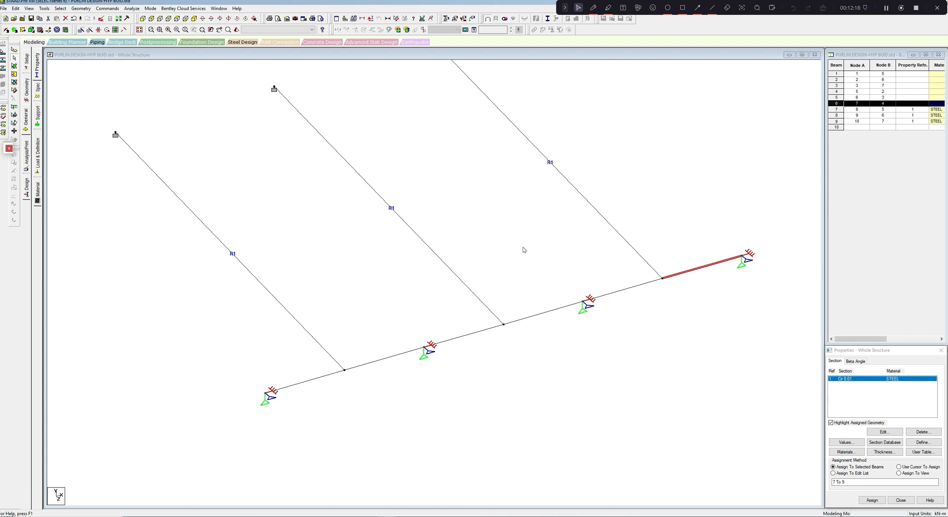
# - Copy the two interior support nodes of the purlin and paste them with an X offset of -0.6 m
pyautogui.click(14, 49)
pyautogui.click(420, 344)
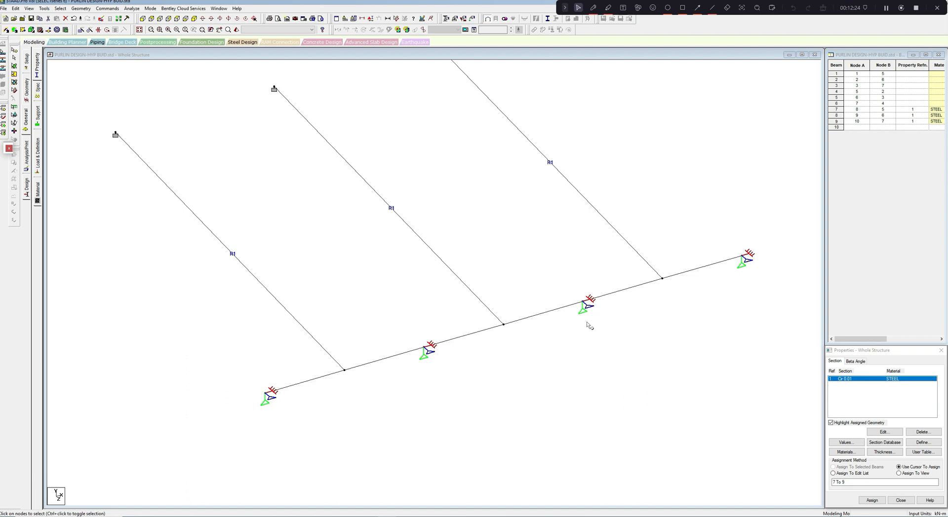
pyautogui.scroll(1, 545, 287)
pyautogui.rightClick(508, 235)
pyautogui.click(515, 245)
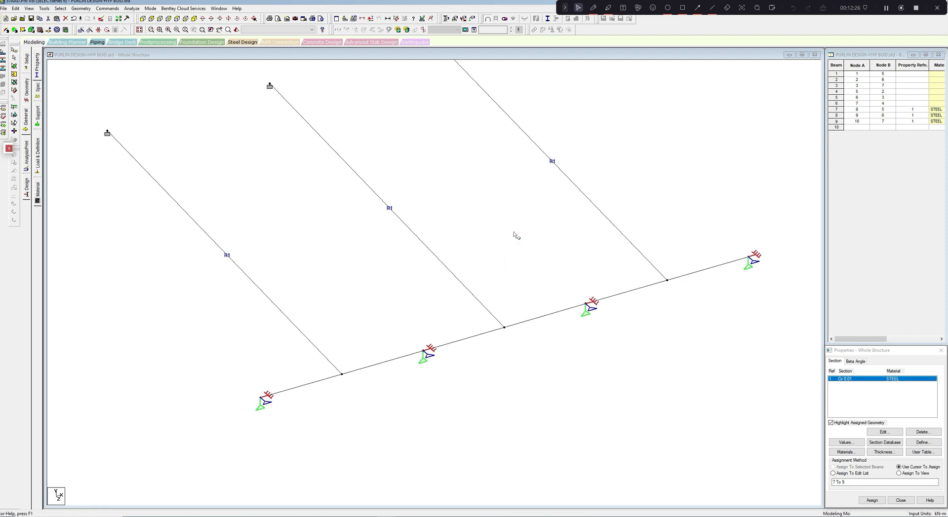
pyautogui.rightClick(514, 235)
pyautogui.click(521, 252)
pyautogui.click(440, 265)
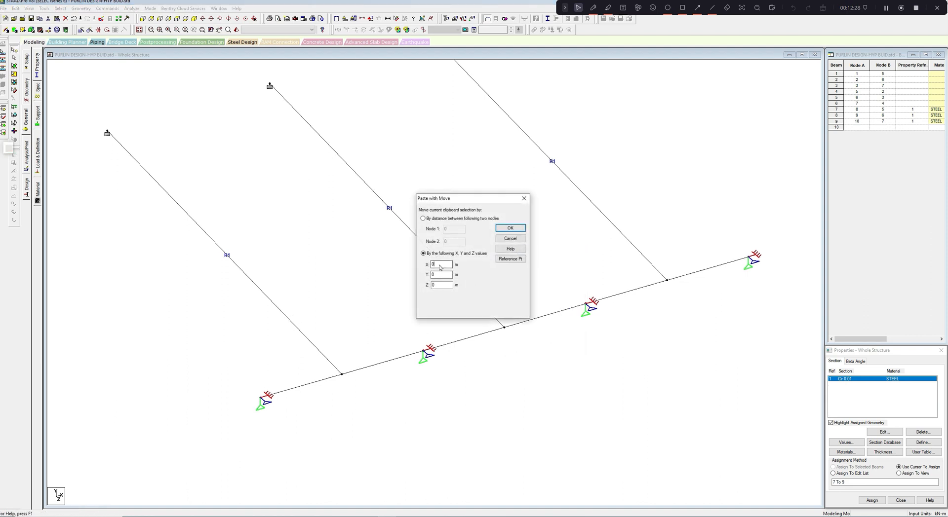
pyautogui.press('BackSpace')
pyautogui.write('-0.6')
pyautogui.click(510, 230)
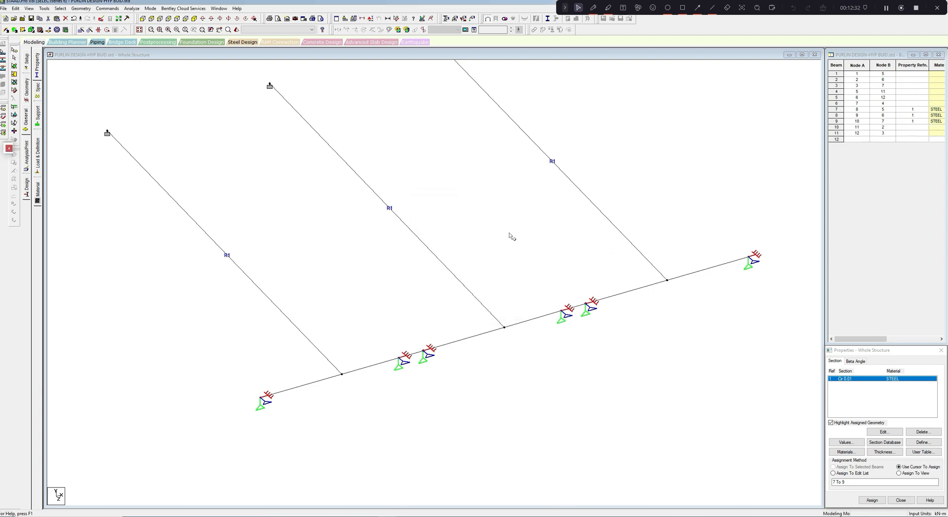
# - Paste the two copied support nodes again with an X offset of 0.6 m
pyautogui.rightClick(511, 236)
pyautogui.click(510, 247)
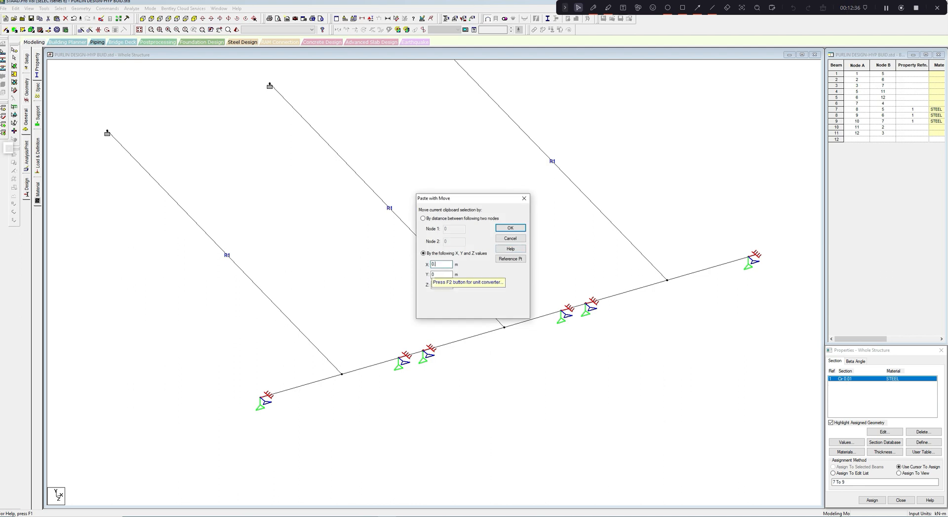
pyautogui.write('.6')
pyautogui.click(513, 229)
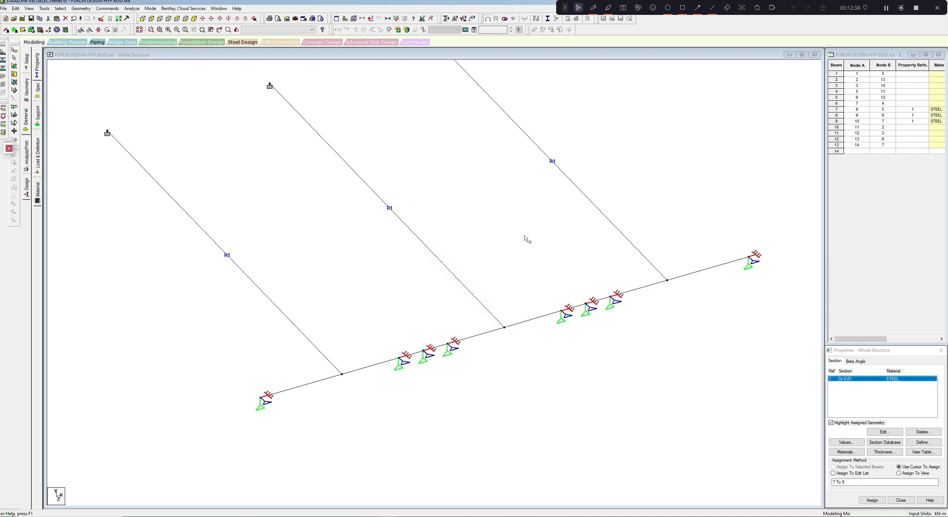
# - Assign No support to the four pasted nodes 11 to 14 beside the interior purlin supports
pyautogui.scroll(2, 525, 261)
pyautogui.scroll(-2, 525, 265)
pyautogui.moveTo(444, 318); pyautogui.dragTo(452, 309, button='middle')
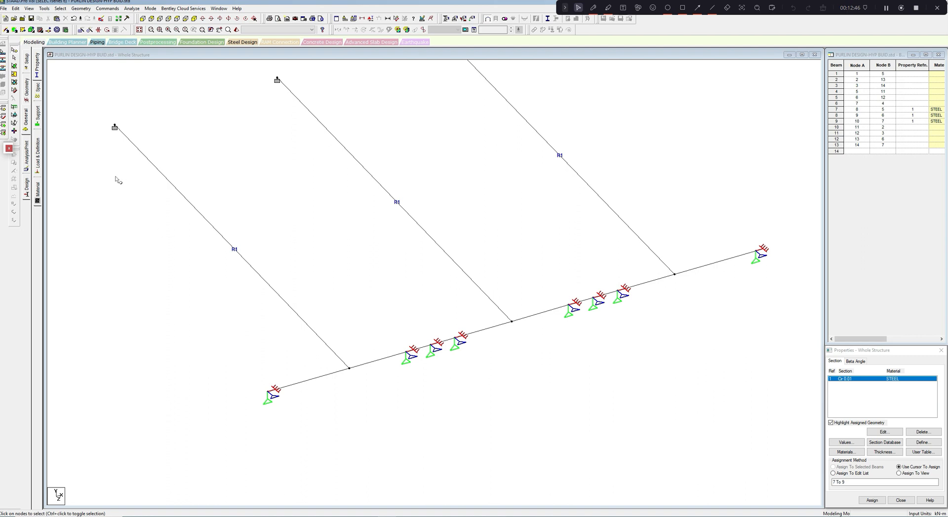
pyautogui.click(41, 115)
pyautogui.click(864, 393)
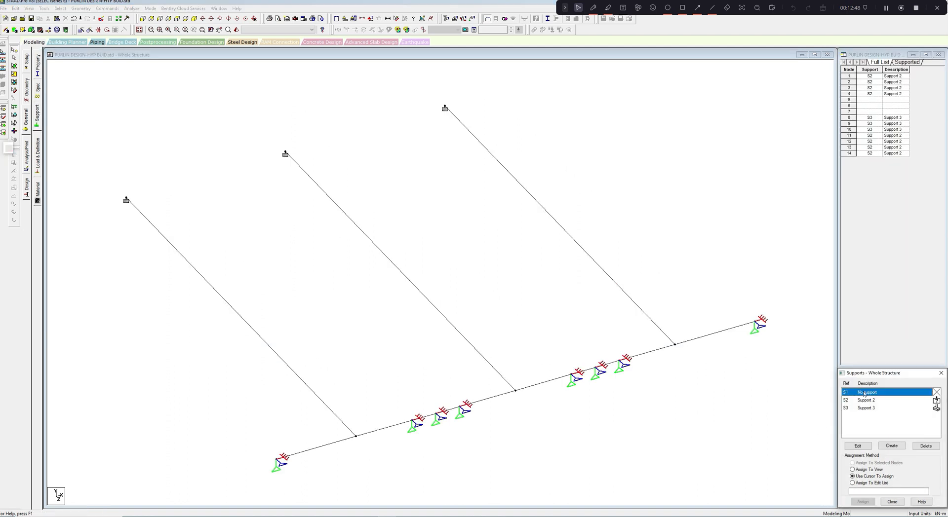
pyautogui.moveTo(648, 399); pyautogui.dragTo(667, 351, button='middle')
pyautogui.moveTo(414, 361); pyautogui.dragTo(435, 389)
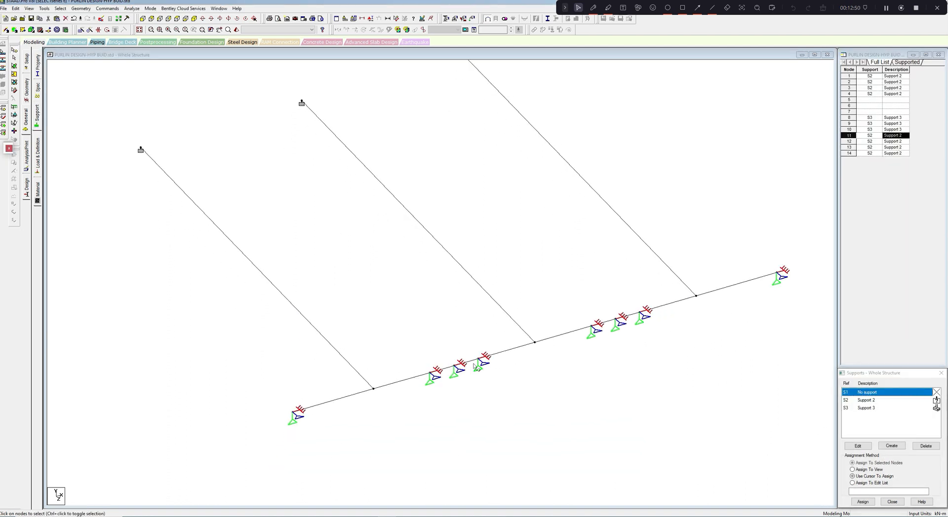
pyautogui.moveTo(477, 344); pyautogui.dragTo(495, 392)
pyautogui.moveTo(603, 316); pyautogui.dragTo(609, 354)
pyautogui.click(508, 274)
pyautogui.moveTo(633, 299); pyautogui.dragTo(660, 343)
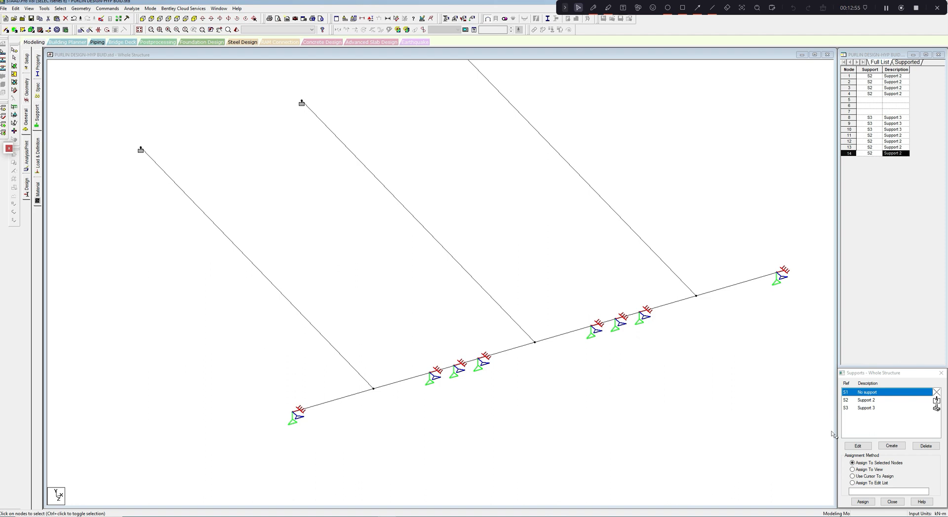
pyautogui.click(862, 501)
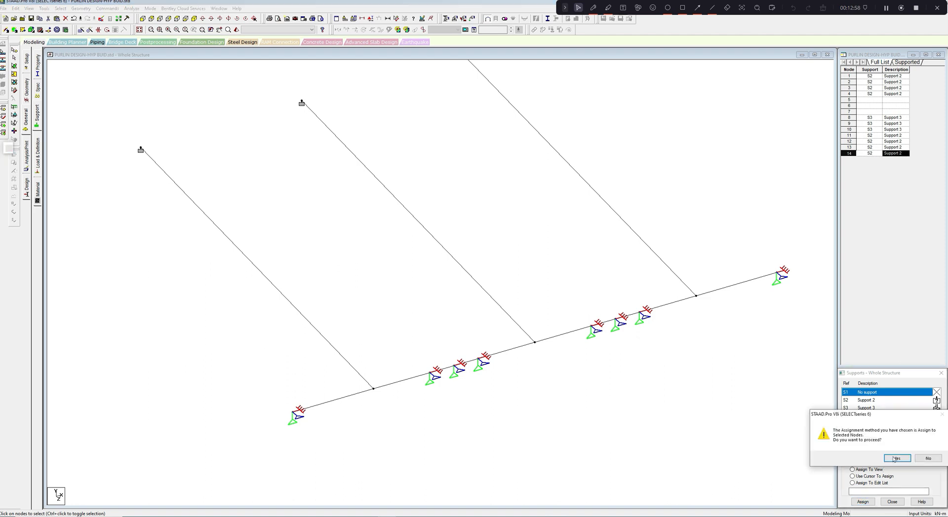
pyautogui.click(898, 459)
# - Return to the section properties and add the user-table section 1Z200-64-20-1.6 with STEEL material
pyautogui.scroll(2, 687, 405)
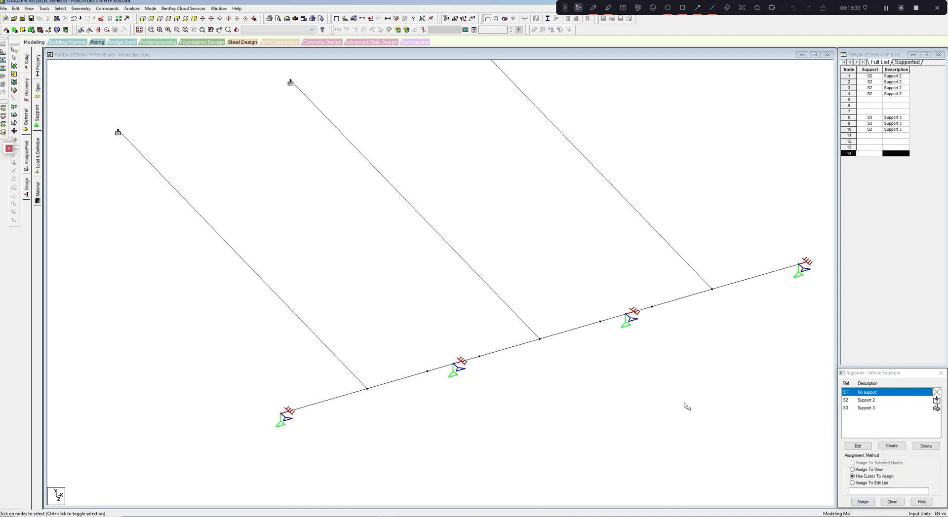
pyautogui.moveTo(686, 405)
pyautogui.mouseDown(button='middle')
pyautogui.moveTo(689, 386)
pyautogui.moveTo(692, 406)
pyautogui.mouseUp(button='middle')
pyautogui.moveTo(268, 217); pyautogui.dragTo(274, 220, button='middle')
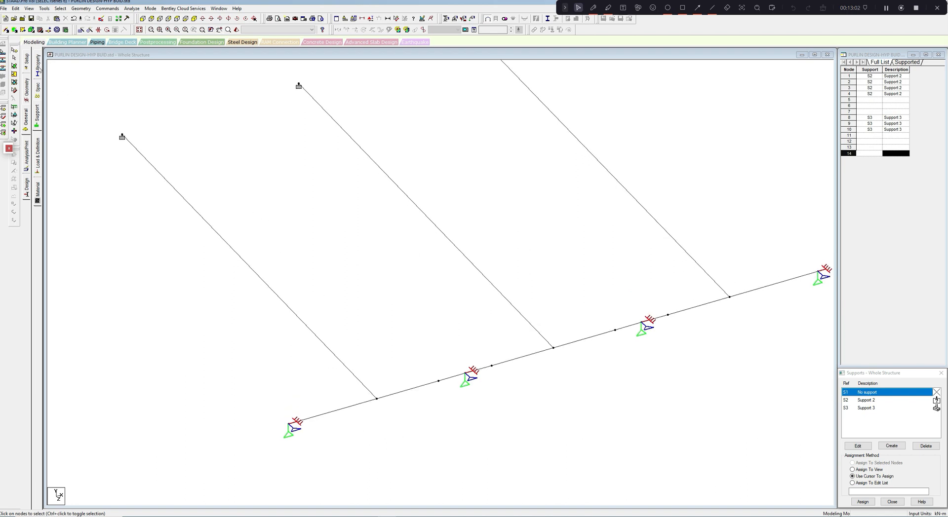
pyautogui.click(37, 64)
pyautogui.moveTo(377, 239); pyautogui.dragTo(386, 224, button='middle')
pyautogui.scroll(2, 552, 285)
pyautogui.moveTo(553, 285); pyautogui.dragTo(597, 261, button='middle')
pyautogui.scroll(2, 599, 333)
pyautogui.click(915, 453)
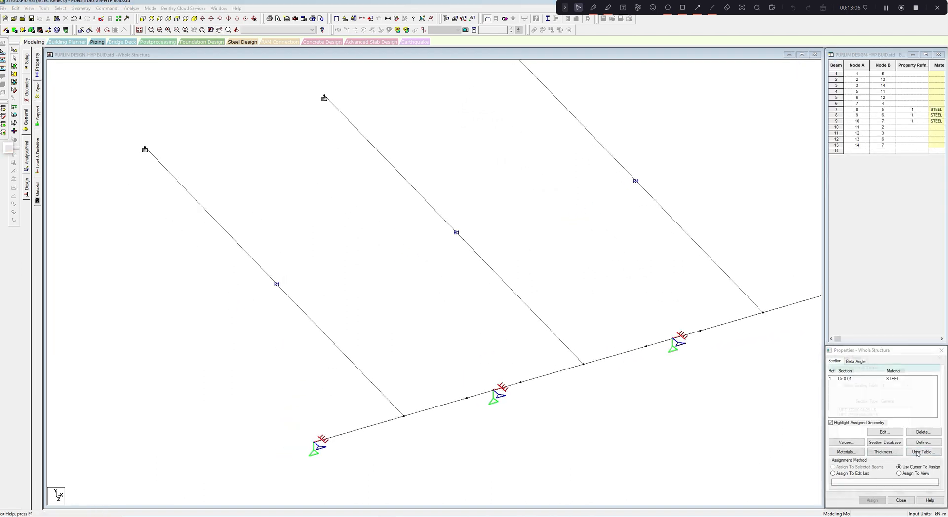
pyautogui.click(845, 496)
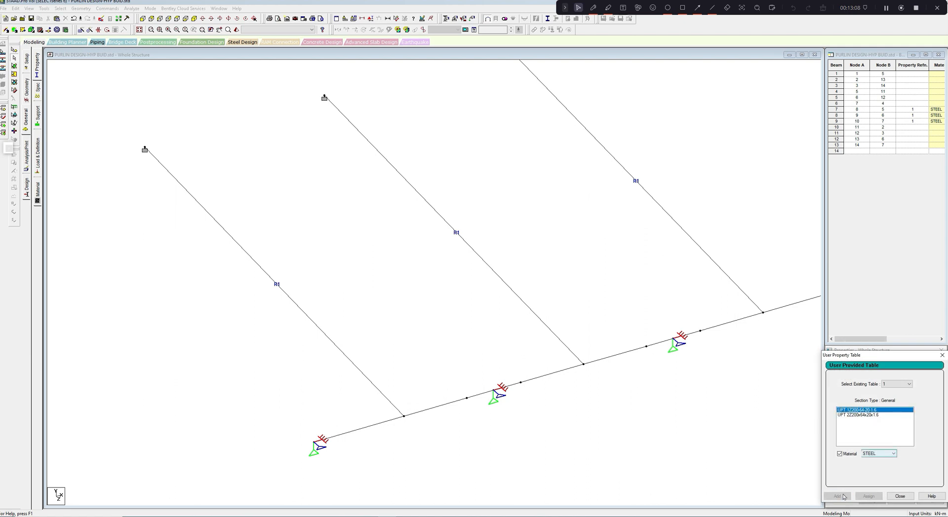
# - Add the user-table section 2Z200x64x20x1.6 with STEEL material and finish adding user-table sections
pyautogui.click(863, 415)
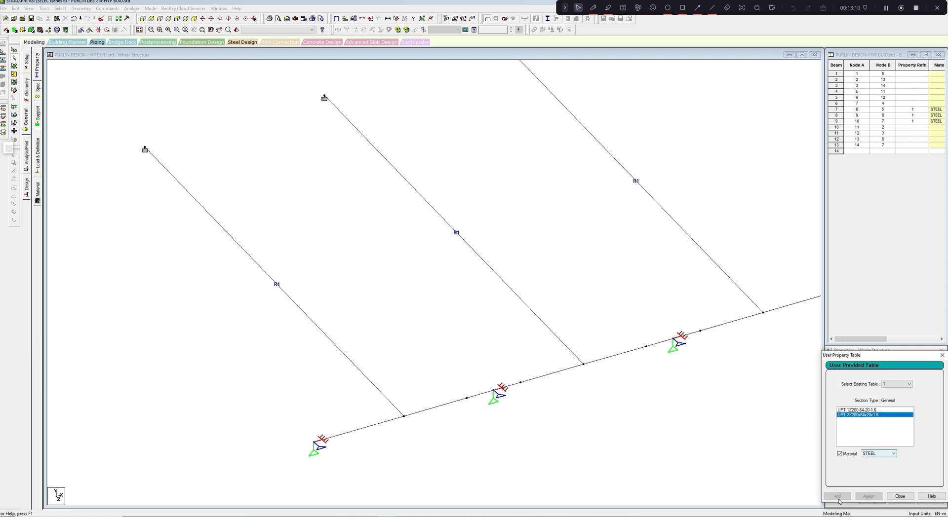
pyautogui.click(897, 497)
# - Assign the single Z section 1Z200-64-20-1.6 to all purlin beams along the three spans, leaving out the sag rods
pyautogui.click(855, 384)
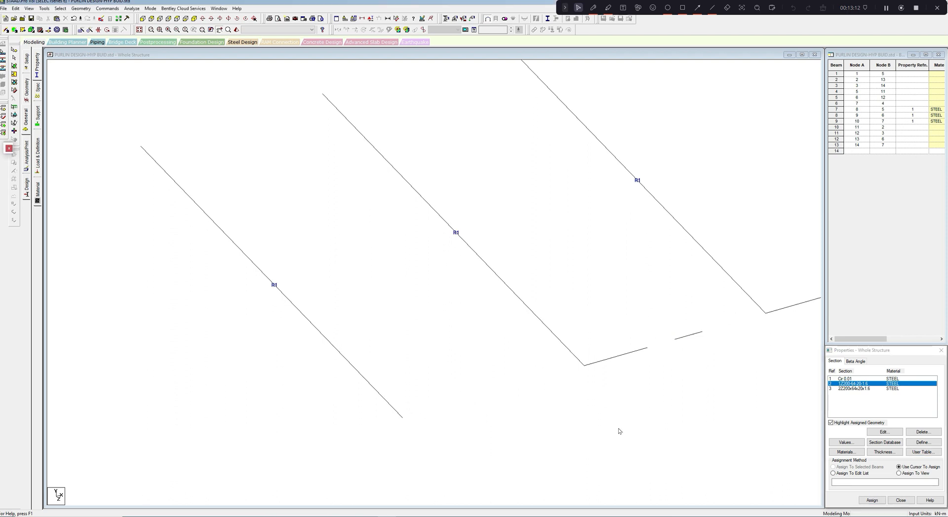
pyautogui.click(390, 408)
pyautogui.keyDown('ctrl'); pyautogui.click(440, 393); pyautogui.keyUp('ctrl')
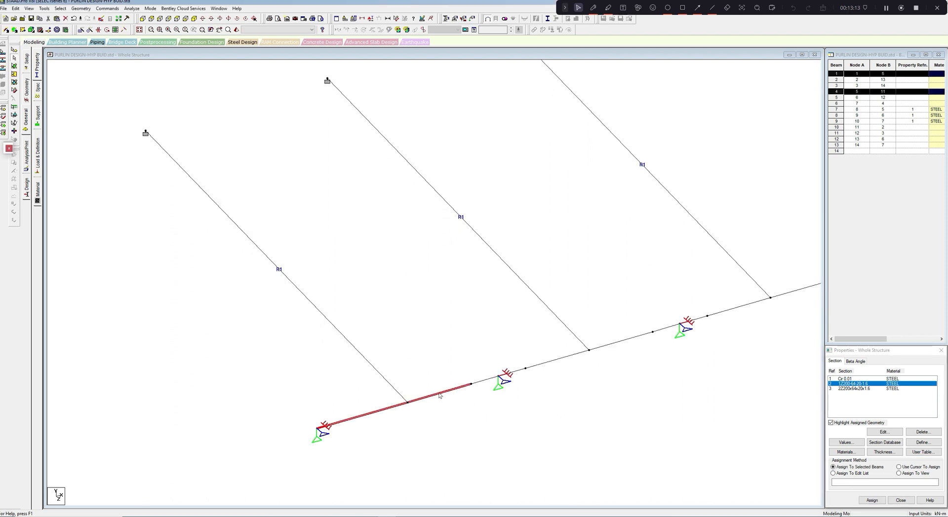
pyautogui.keyDown('ctrl'); pyautogui.click(487, 380); pyautogui.keyUp('ctrl')
pyautogui.keyDown('ctrl'); pyautogui.click(513, 372); pyautogui.keyUp('ctrl')
pyautogui.keyDown('ctrl'); pyautogui.click(558, 359); pyautogui.keyUp('ctrl')
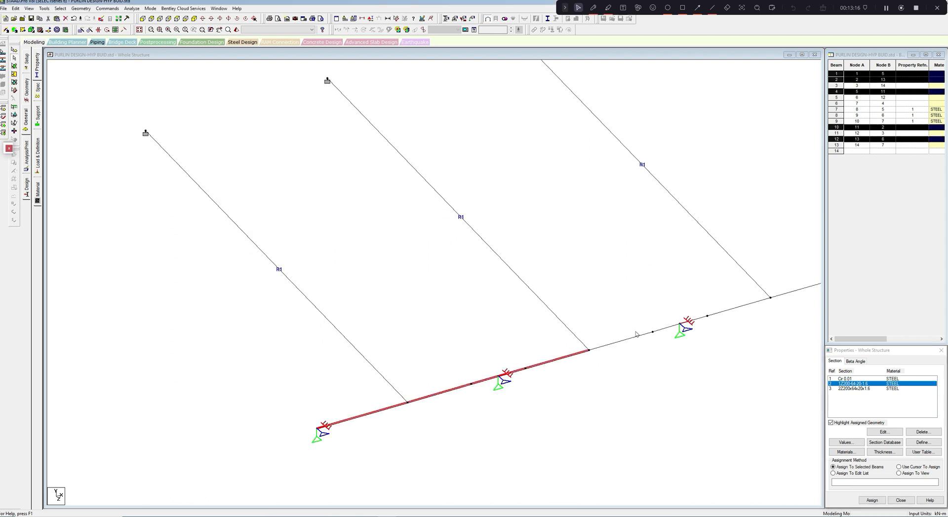
pyautogui.keyDown('ctrl'); pyautogui.click(629, 341); pyautogui.keyUp('ctrl')
pyautogui.keyDown('ctrl'); pyautogui.click(670, 328); pyautogui.keyUp('ctrl')
pyautogui.moveTo(713, 321); pyautogui.dragTo(670, 347, button='middle')
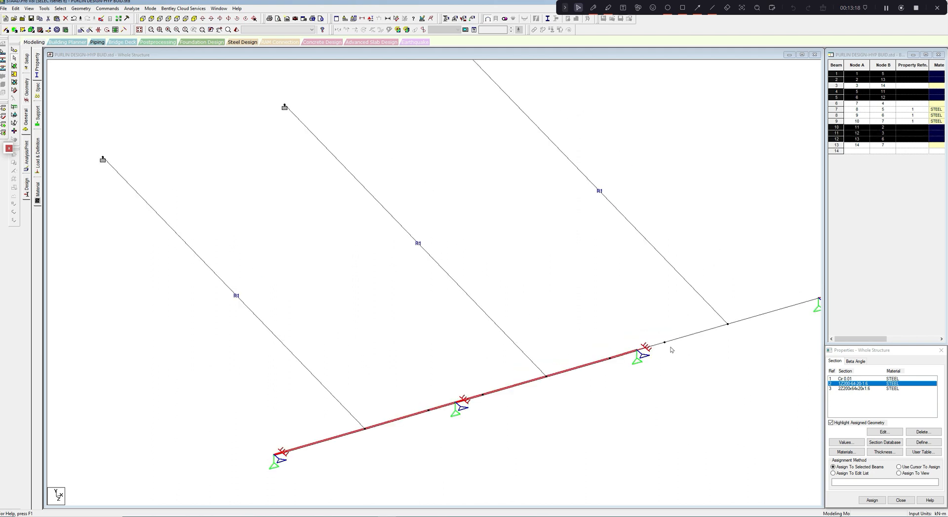
pyautogui.keyDown('ctrl'); pyautogui.click(661, 344); pyautogui.keyUp('ctrl')
pyautogui.keyDown('ctrl'); pyautogui.click(695, 334); pyautogui.keyUp('ctrl')
pyautogui.moveTo(728, 338)
pyautogui.mouseDown(button='middle')
pyautogui.moveTo(700, 347)
pyautogui.moveTo(742, 337)
pyautogui.mouseUp(button='middle')
pyautogui.keyDown('ctrl'); pyautogui.click(728, 330); pyautogui.keyUp('ctrl')
pyautogui.click(872, 500)
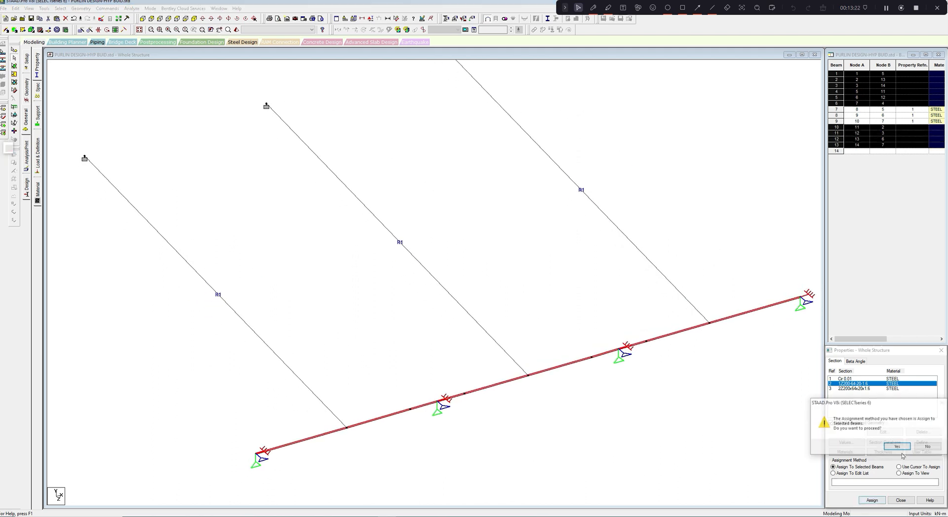
pyautogui.click(897, 446)
# - Assign the double section 2Z200x64x20x1.6 to the four short lap beams on both sides of the two interior purlin supports
pyautogui.click(854, 389)
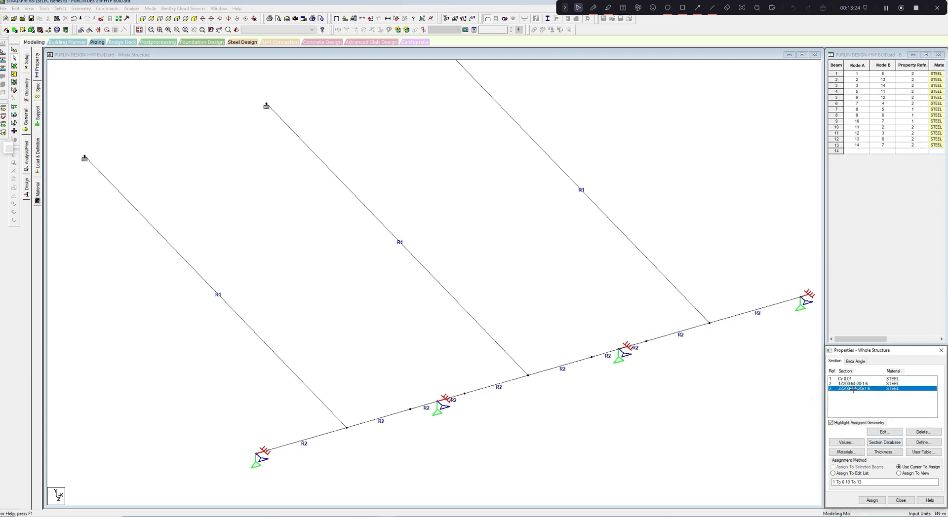
pyautogui.moveTo(529, 442); pyautogui.dragTo(539, 434, button='middle')
pyautogui.click(449, 402)
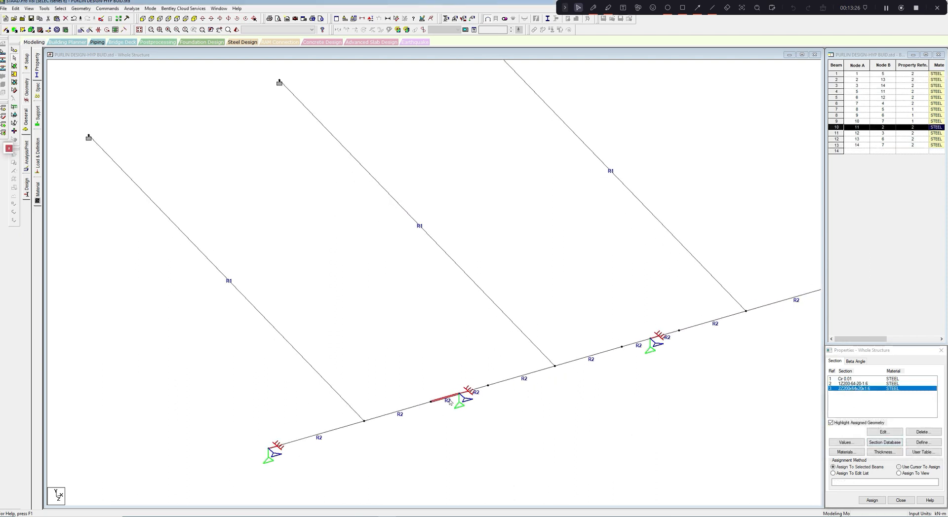
pyautogui.keyDown('ctrl'); pyautogui.click(474, 389); pyautogui.keyUp('ctrl')
pyautogui.moveTo(583, 394); pyautogui.dragTo(568, 406, button='middle')
pyautogui.keyDown('ctrl'); pyautogui.click(632, 354); pyautogui.keyUp('ctrl')
pyautogui.keyDown('ctrl'); pyautogui.click(652, 348); pyautogui.keyUp('ctrl')
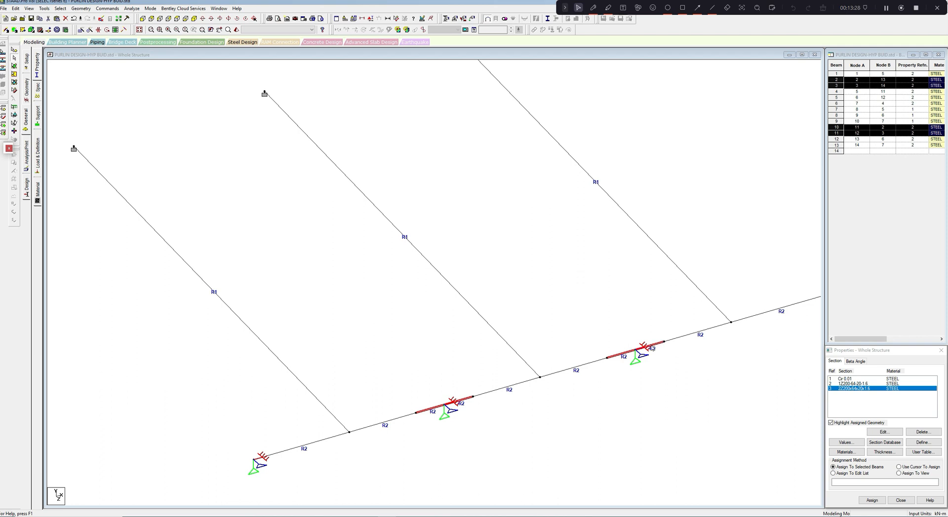
pyautogui.moveTo(652, 349); pyautogui.dragTo(668, 327, button='middle')
pyautogui.click(872, 500)
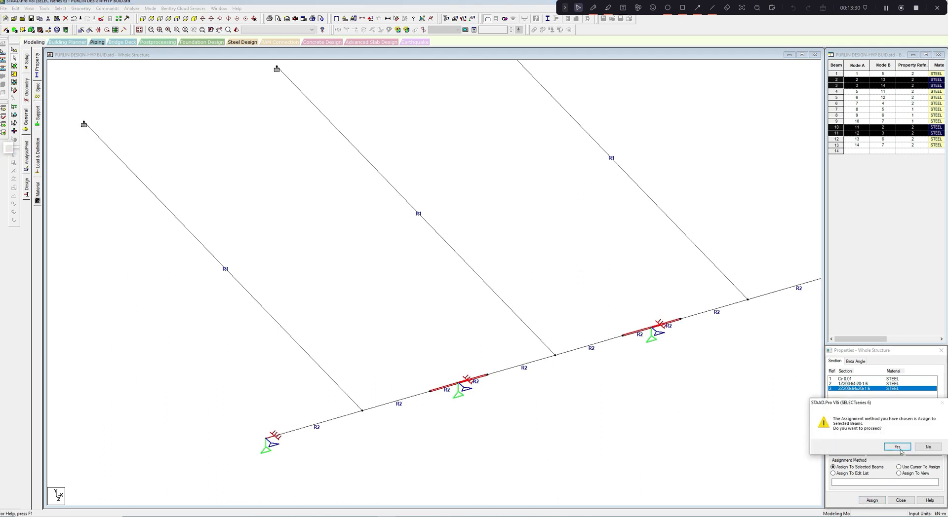
pyautogui.click(900, 450)
pyautogui.click(766, 436)
pyautogui.scroll(-2, 765, 437)
pyautogui.moveTo(762, 439); pyautogui.dragTo(748, 468, button='middle')
pyautogui.scroll(-1, 753, 453)
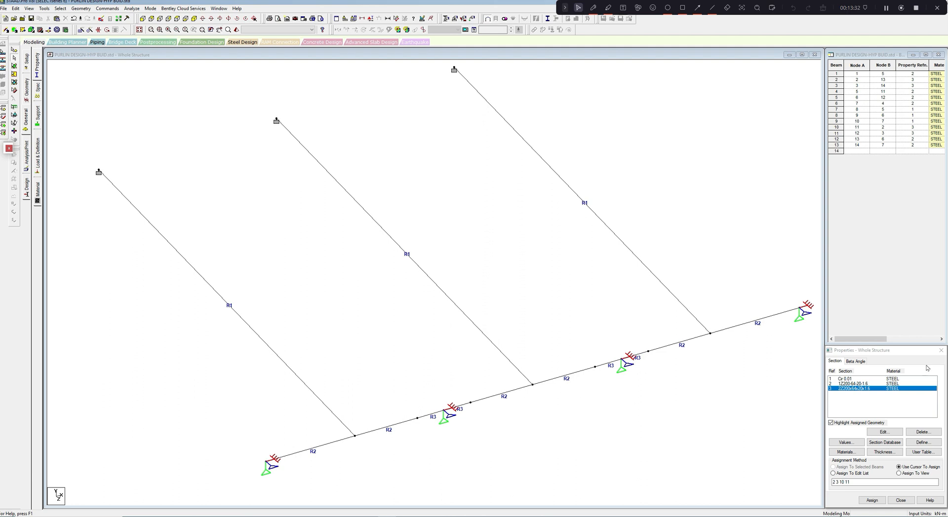
# - Create a beta angle of 10 degrees
pyautogui.click(855, 361)
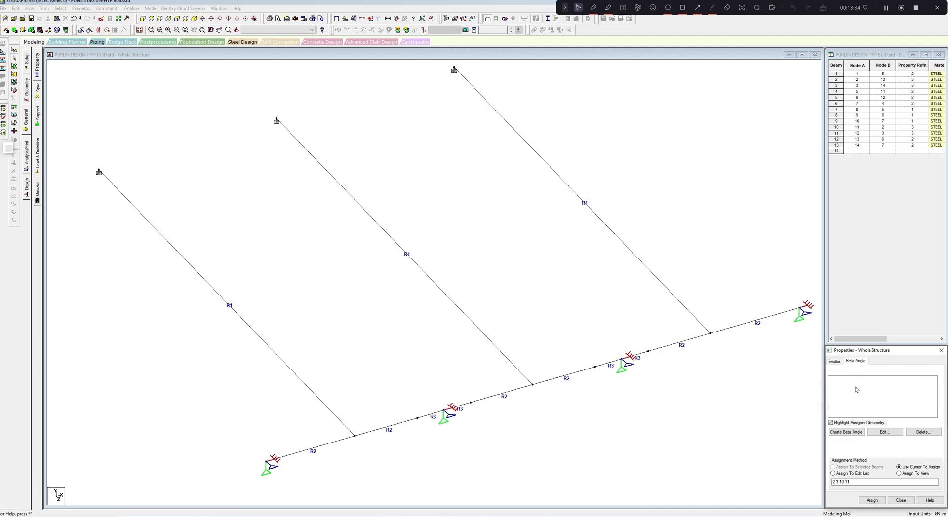
pyautogui.click(850, 431)
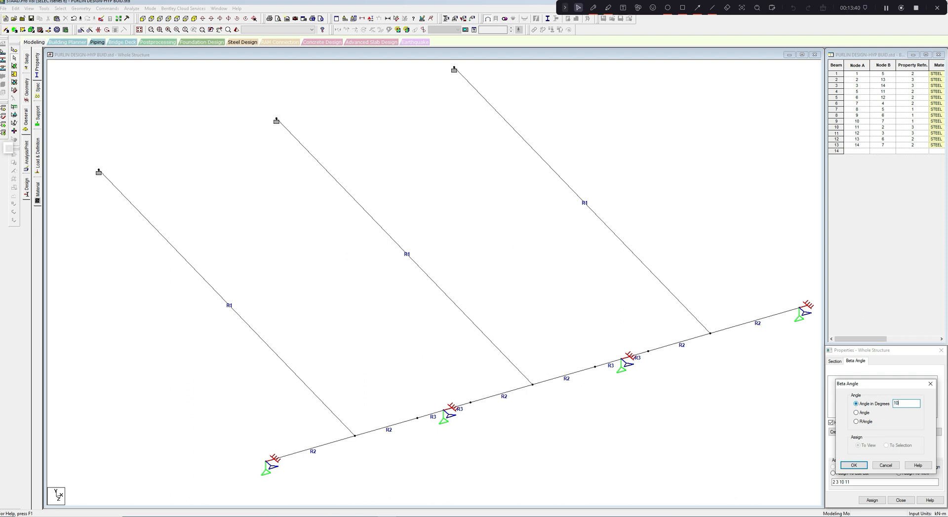
pyautogui.write('10')
pyautogui.click(864, 466)
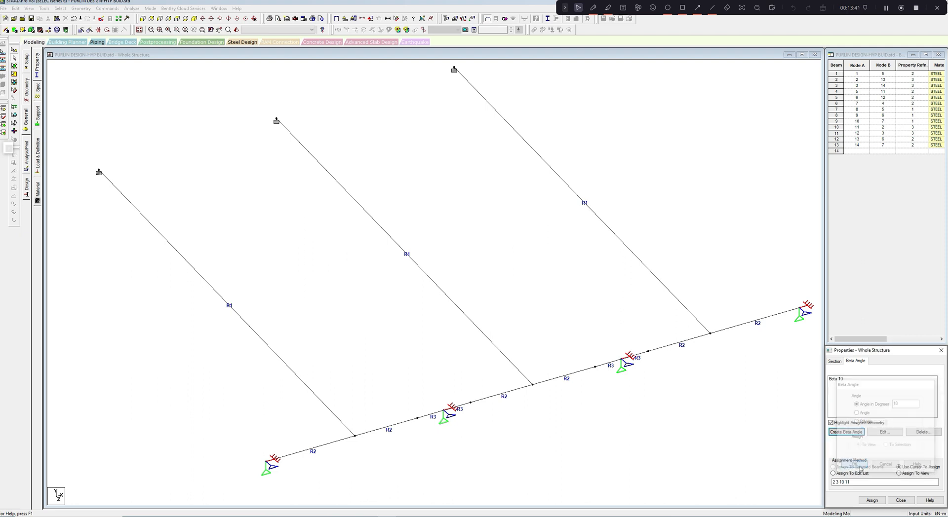
# - Assign the 10-degree beta angle to all purlin beams, including the lap beams at the interior supports
pyautogui.click(838, 379)
pyautogui.moveTo(535, 402); pyautogui.dragTo(557, 391, button='middle')
pyautogui.moveTo(280, 410); pyautogui.dragTo(363, 454)
pyautogui.keyDown('ctrl'); pyautogui.click(407, 416); pyautogui.keyUp('ctrl')
pyautogui.keyDown('ctrl'); pyautogui.click(449, 404); pyautogui.keyUp('ctrl')
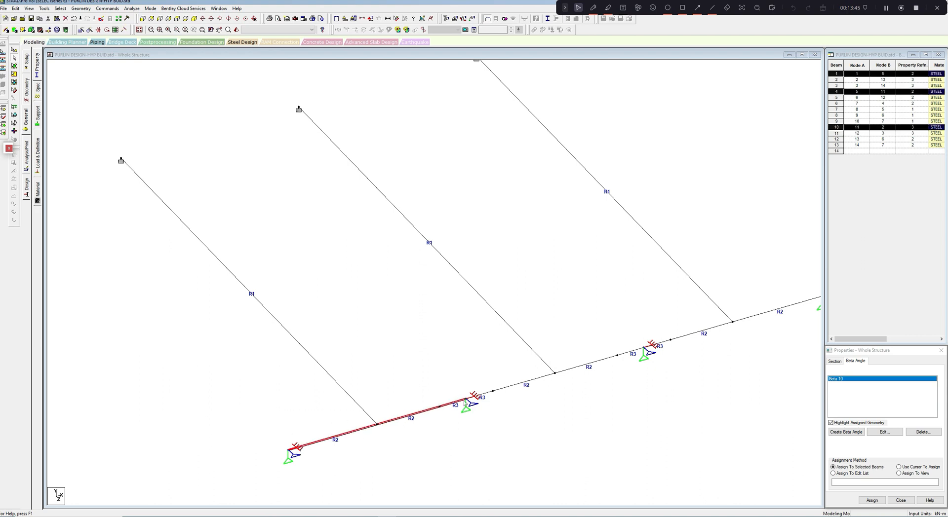
pyautogui.keyDown('ctrl'); pyautogui.click(487, 393); pyautogui.keyUp('ctrl')
pyautogui.keyDown('ctrl'); pyautogui.click(506, 387); pyautogui.keyUp('ctrl')
pyautogui.keyDown('ctrl'); pyautogui.click(596, 361); pyautogui.keyUp('ctrl')
pyautogui.keyDown('ctrl'); pyautogui.click(634, 351); pyautogui.keyUp('ctrl')
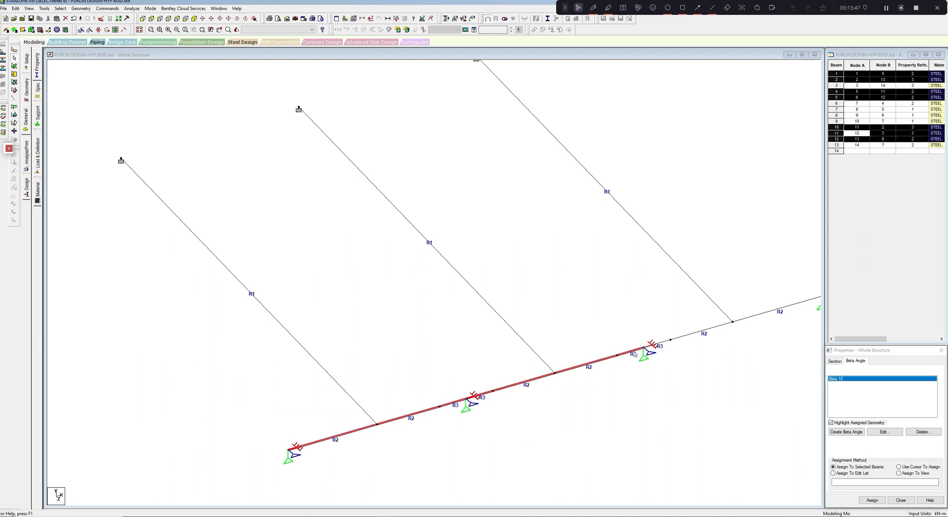
pyautogui.keyDown('ctrl'); pyautogui.click(662, 345); pyautogui.keyUp('ctrl')
pyautogui.keyDown('ctrl'); pyautogui.click(703, 333); pyautogui.keyUp('ctrl')
pyautogui.moveTo(717, 335); pyautogui.dragTo(672, 345, button='middle')
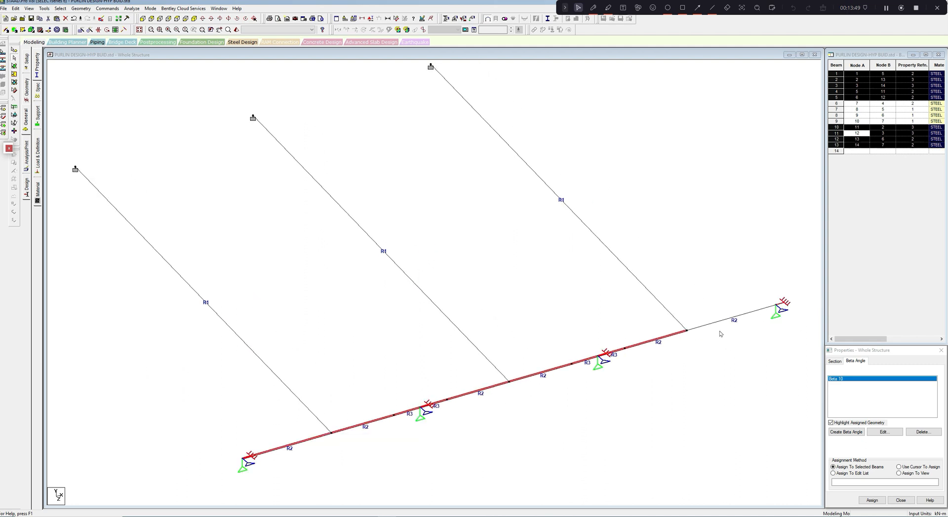
pyautogui.keyDown('ctrl'); pyautogui.click(720, 324); pyautogui.keyUp('ctrl')
pyautogui.moveTo(682, 381); pyautogui.dragTo(735, 347, button='middle')
pyautogui.click(872, 500)
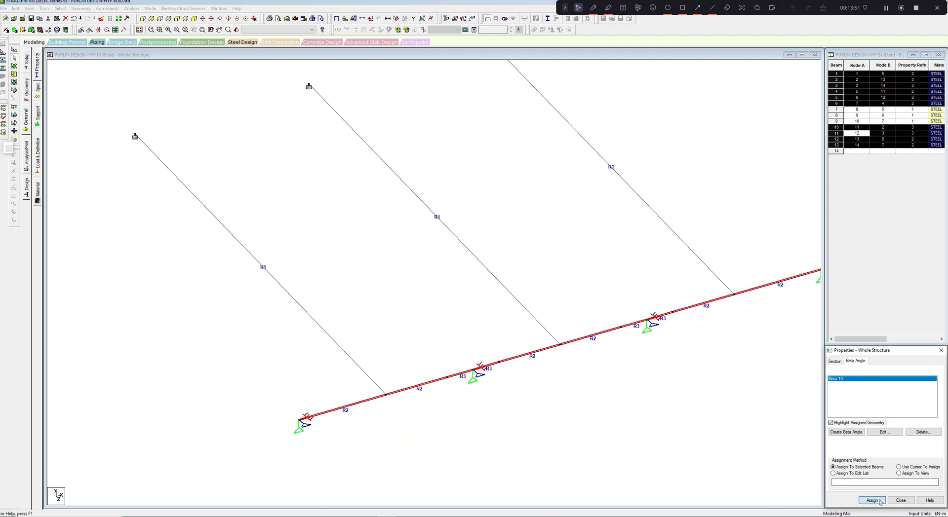
pyautogui.click(898, 447)
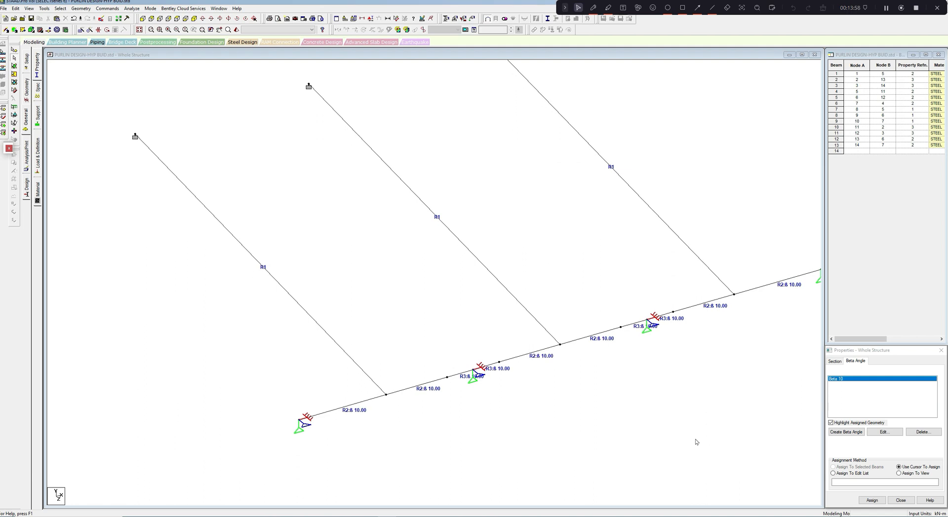
# - Examine the rotated Z purlin and sag rods in the rendered 3D view, including with a lap beam selected
pyautogui.moveTo(453, 278); pyautogui.dragTo(431, 296, button='middle')
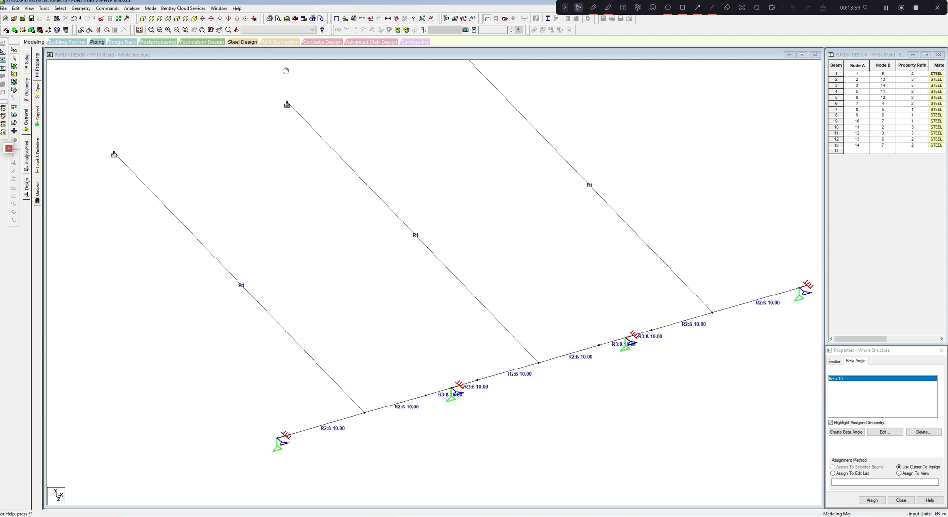
pyautogui.click(238, 31)
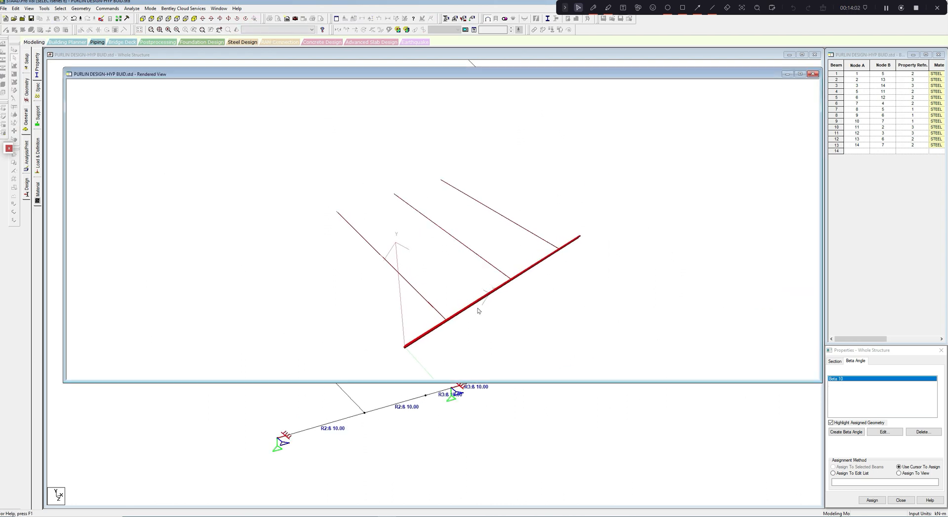
pyautogui.scroll(5, 459, 284)
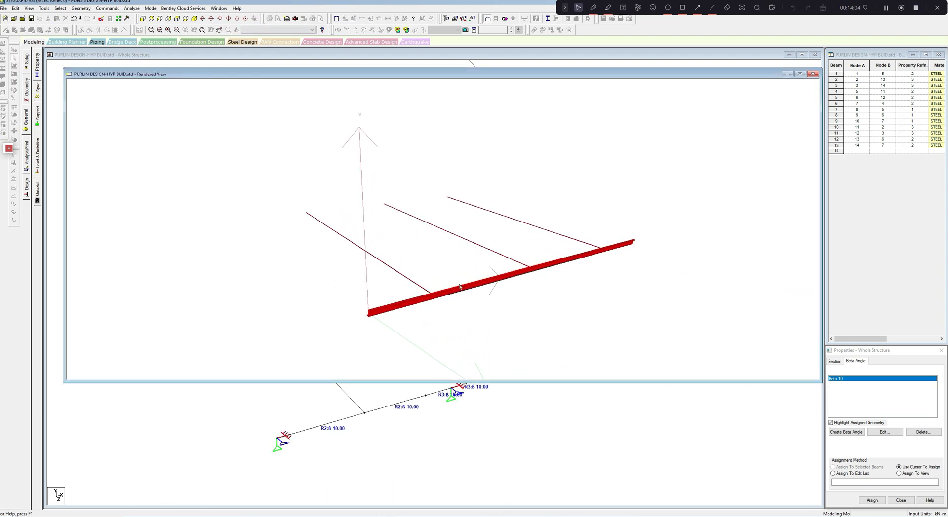
pyautogui.moveTo(398, 255); pyautogui.dragTo(472, 247)
pyautogui.scroll(3, 472, 247)
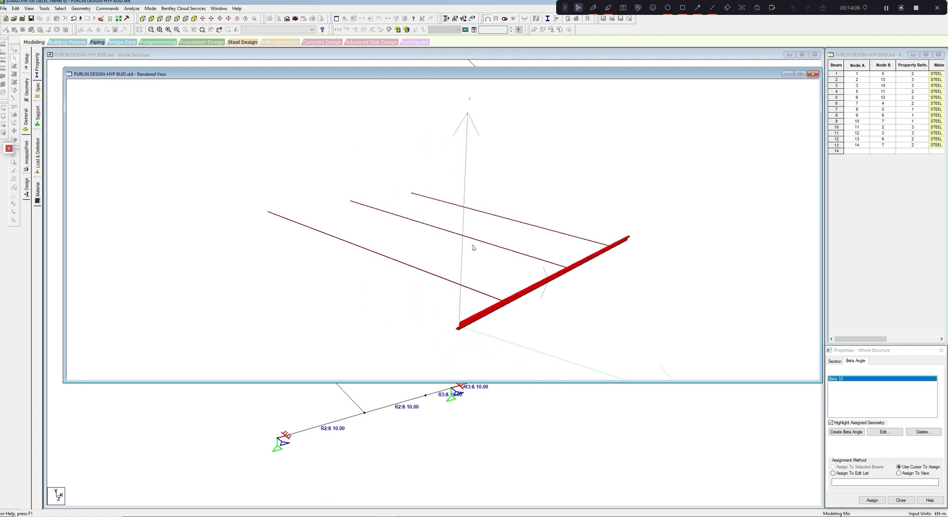
pyautogui.moveTo(350, 246); pyautogui.dragTo(379, 228)
pyautogui.scroll(4, 413, 242)
pyautogui.scroll(-1, 413, 242)
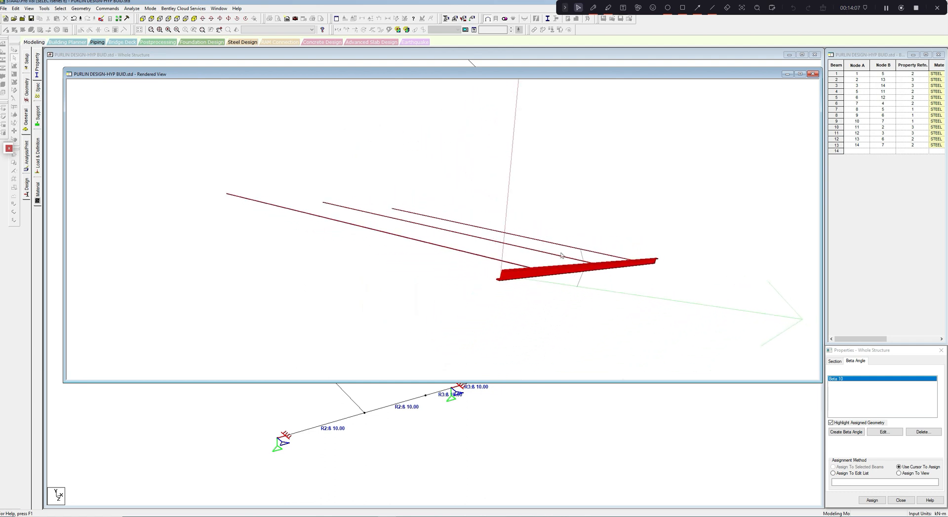
pyautogui.moveTo(560, 253); pyautogui.dragTo(677, 260)
pyautogui.rightClick(677, 261)
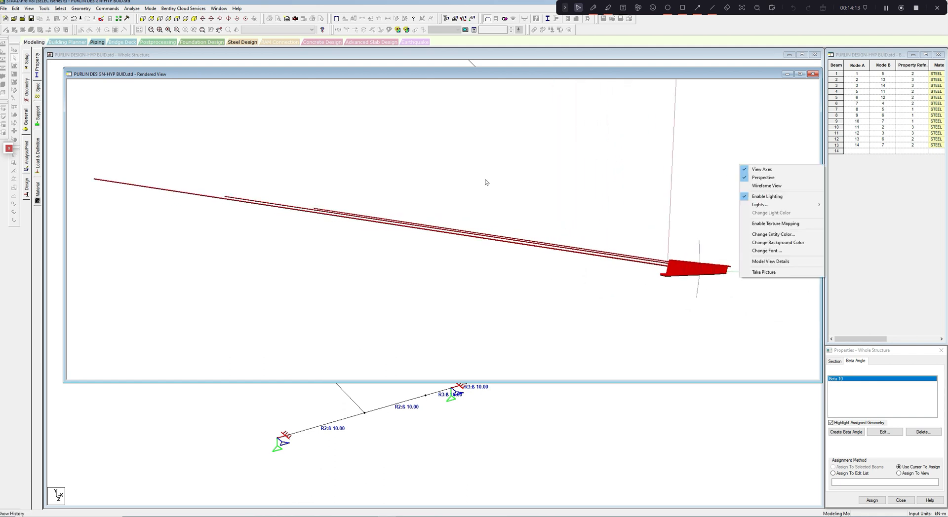
pyautogui.moveTo(487, 183); pyautogui.dragTo(504, 182)
pyautogui.click(812, 74)
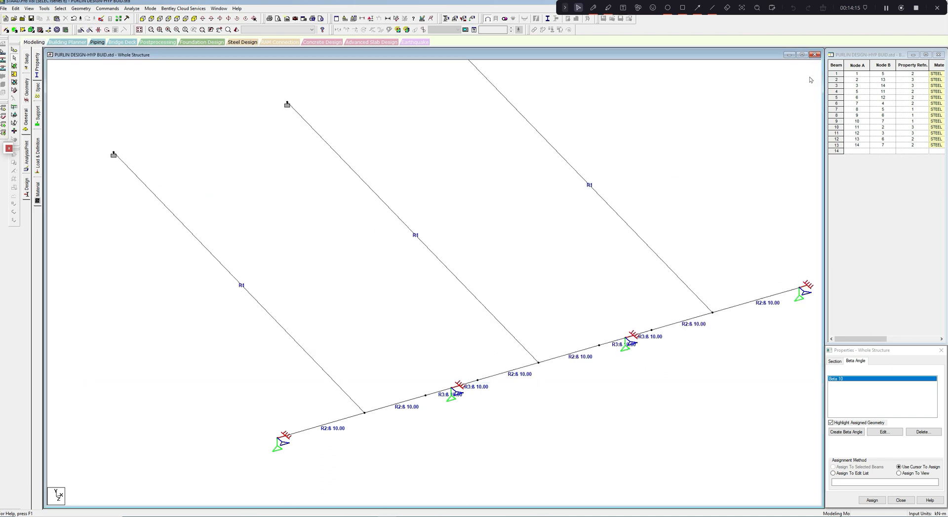
pyautogui.click(440, 393)
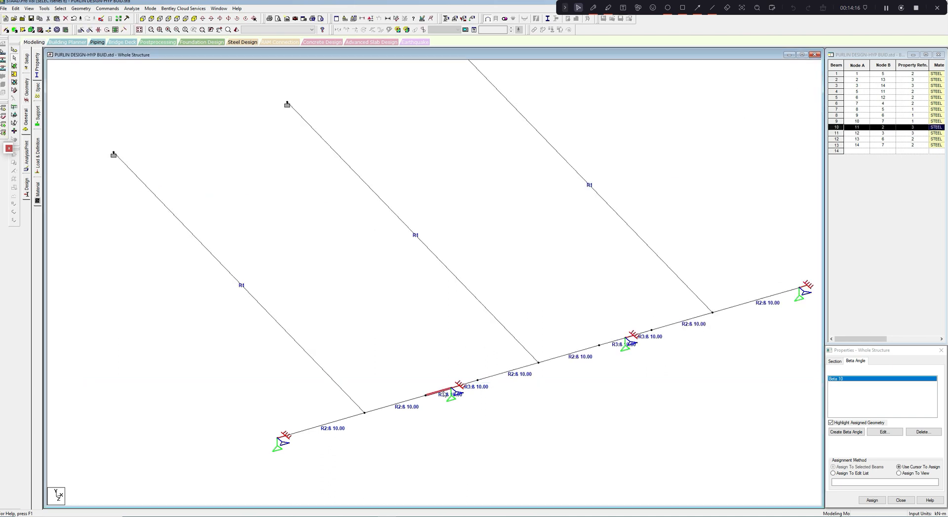
pyautogui.click(236, 29)
pyautogui.moveTo(434, 254); pyautogui.dragTo(434, 279)
pyautogui.click(822, 84)
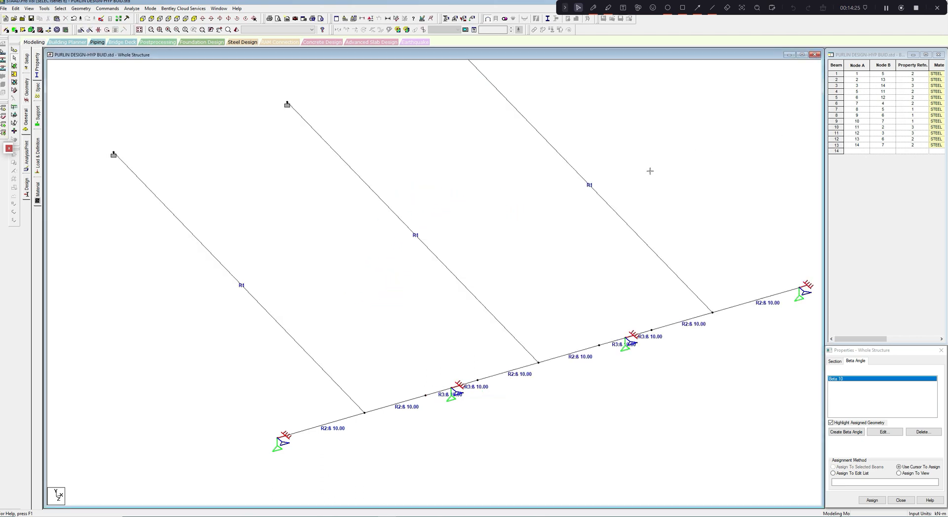
# - Add primary load case 1 titled DEADLOAD with loading type None to the load case details
pyautogui.moveTo(650, 171); pyautogui.dragTo(657, 155, button='middle')
pyautogui.scroll(-2, 559, 190)
pyautogui.moveTo(492, 209); pyautogui.dragTo(461, 229, button='middle')
pyautogui.scroll(-2, 462, 236)
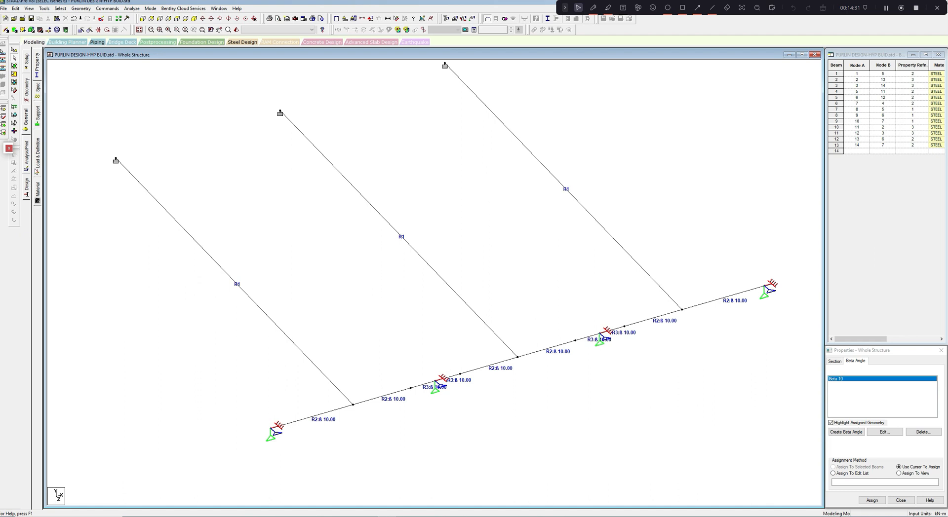
pyautogui.click(37, 170)
pyautogui.click(865, 69)
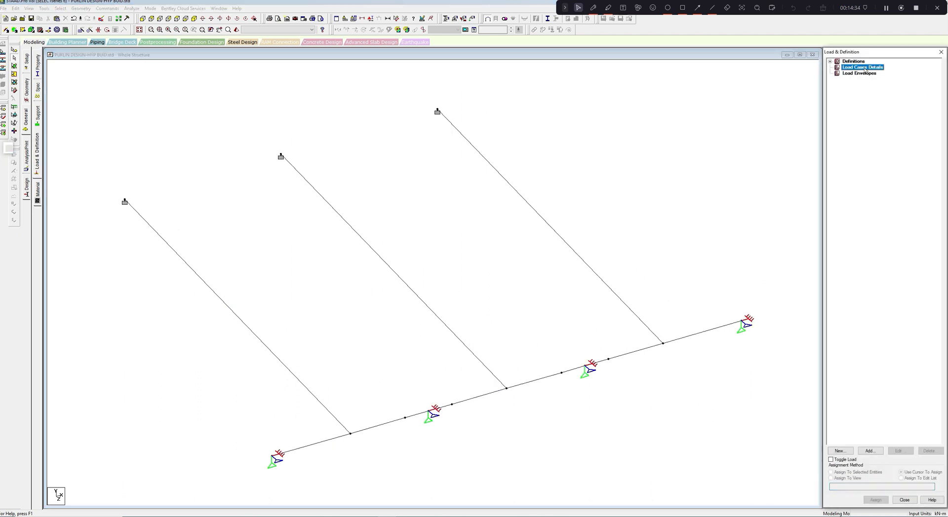
pyautogui.click(869, 451)
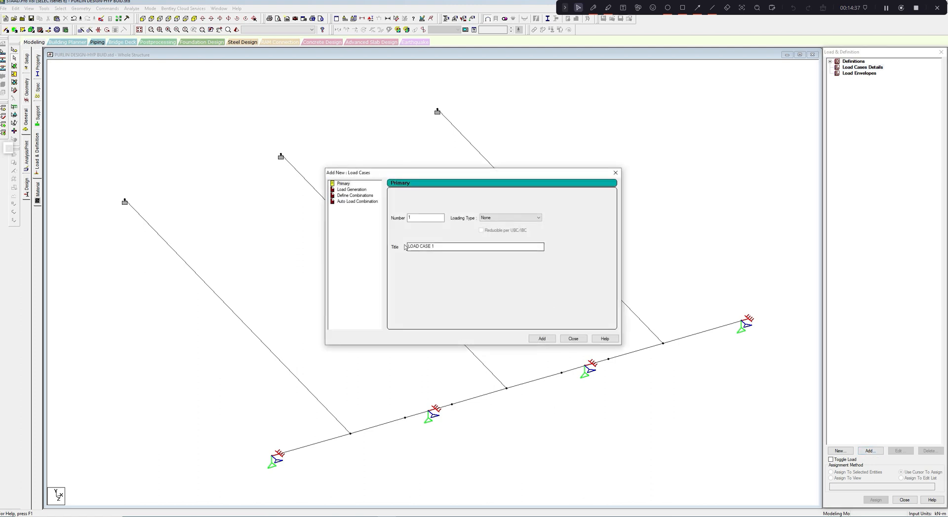
pyautogui.write('DEADLOAD')
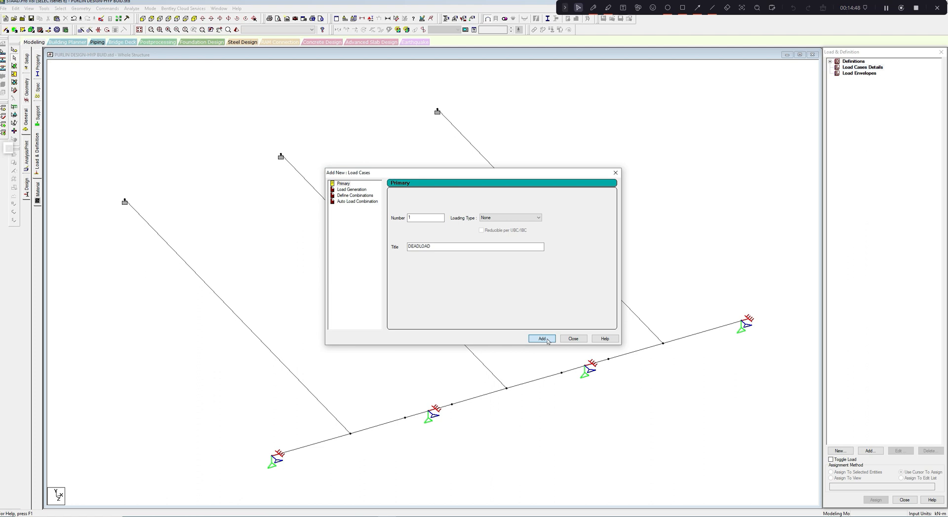
pyautogui.click(547, 342)
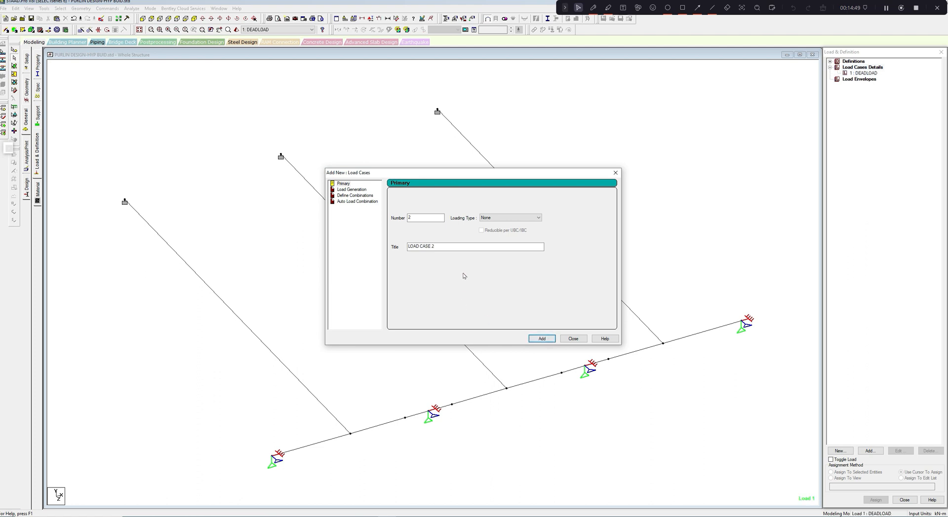
# - Add primary load case 2 titled LIVELOAD with loading type None
pyautogui.moveTo(444, 246); pyautogui.dragTo(407, 247)
pyautogui.write('LIVELOAD')
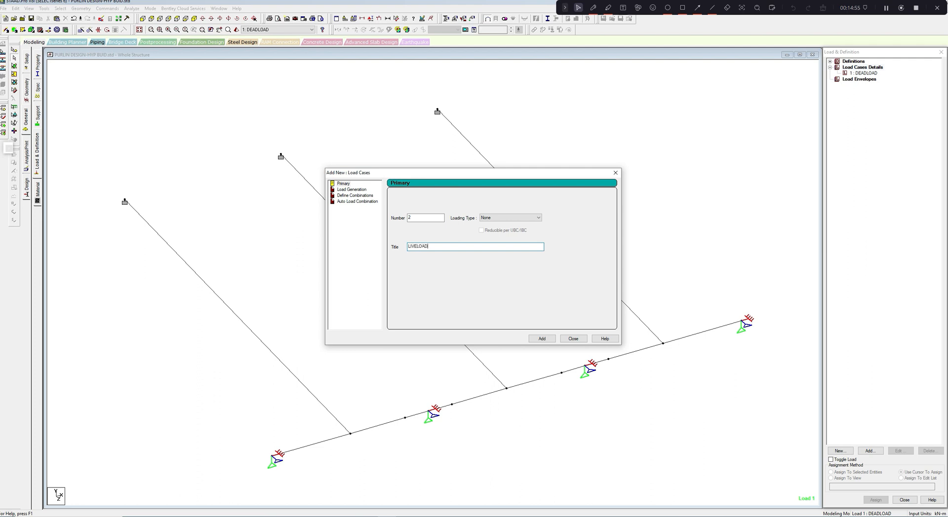
pyautogui.click(542, 339)
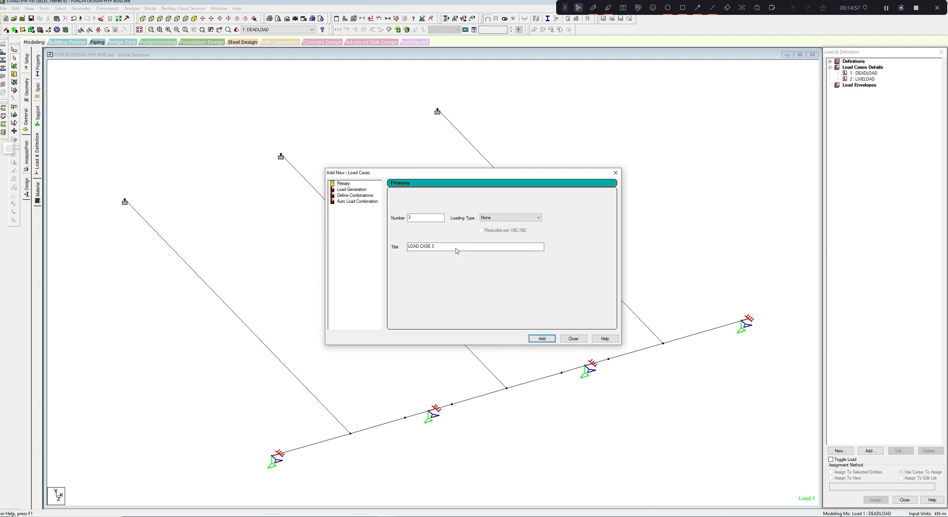
# - Add primary load cases 3 titled WINDUPLIFT and 4 titled 4.WINDTHRUST, both with loading type None
pyautogui.moveTo(444, 246); pyautogui.dragTo(413, 247)
pyautogui.write('WINDUPLIFT')
pyautogui.click(542, 339)
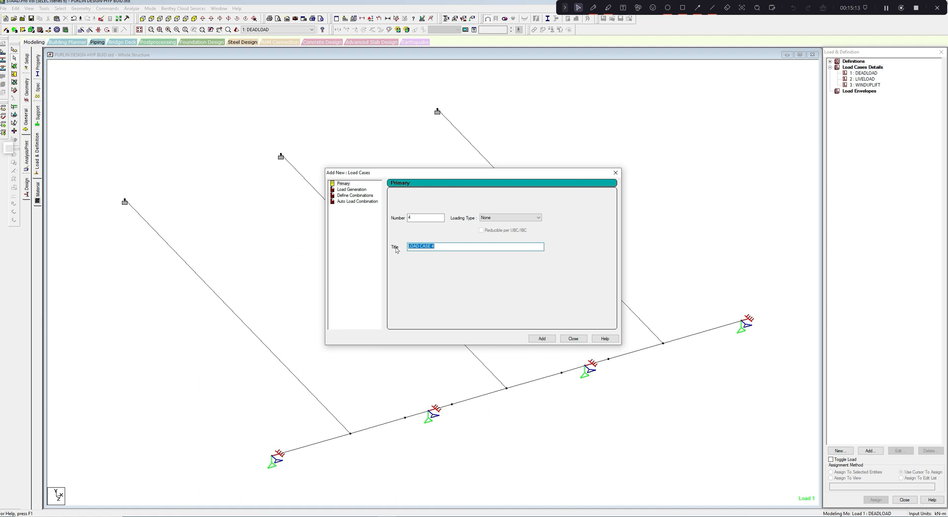
pyautogui.write('4.WINDTHRUST')
pyautogui.click(542, 339)
pyautogui.click(573, 339)
# - Review the four primary load cases one after another, ending with DEADLOAD as the active case
pyautogui.click(875, 92)
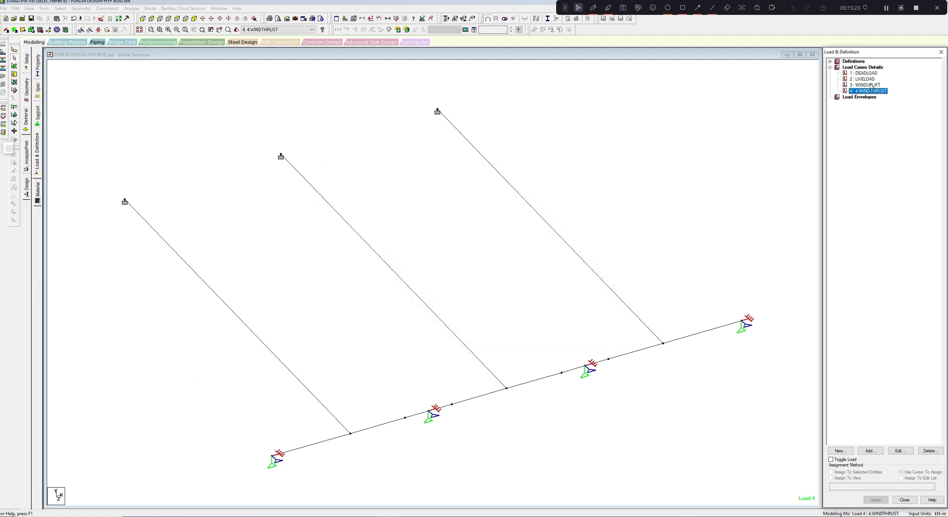
pyautogui.click(873, 86)
pyautogui.click(871, 80)
pyautogui.click(869, 73)
pyautogui.moveTo(653, 191); pyautogui.dragTo(667, 178, button='middle')
pyautogui.scroll(-1, 670, 157)
pyautogui.scroll(-1, 670, 160)
pyautogui.click(862, 75)
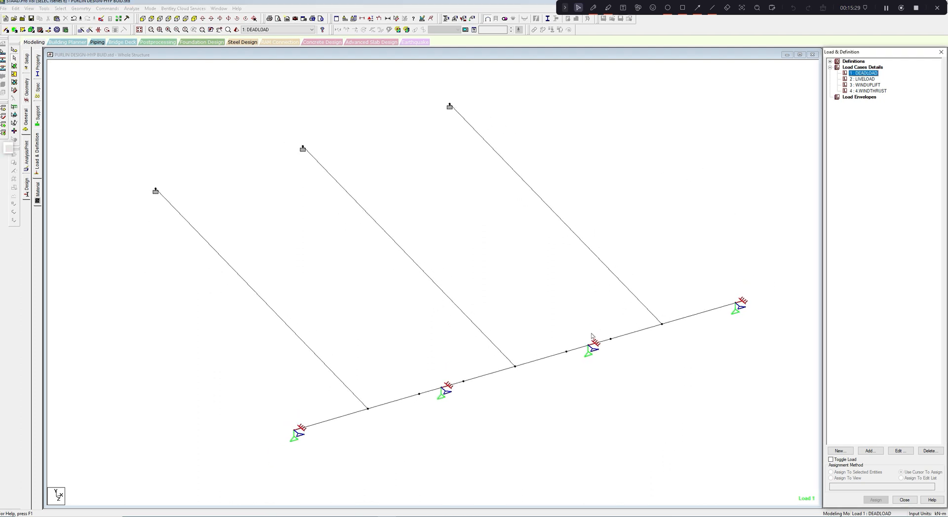
pyautogui.moveTo(595, 327); pyautogui.dragTo(593, 321, button='middle')
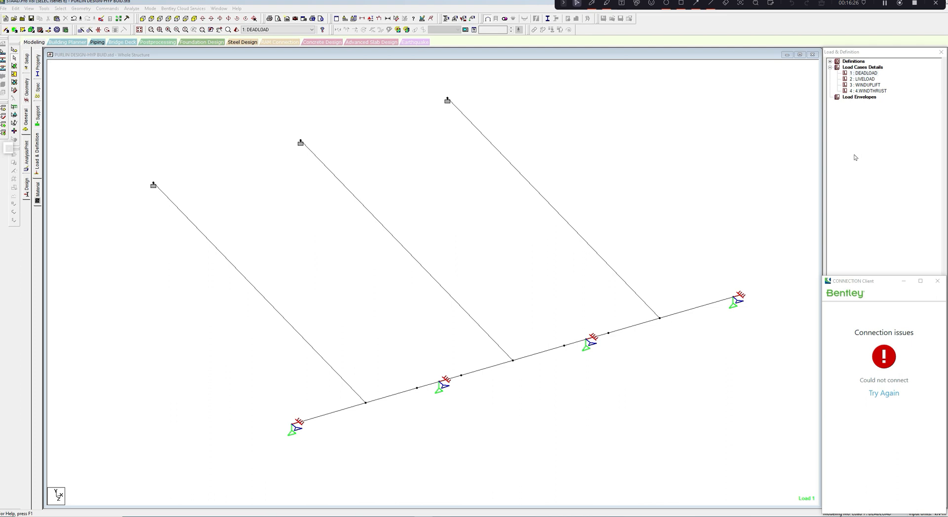
pyautogui.click(866, 74)
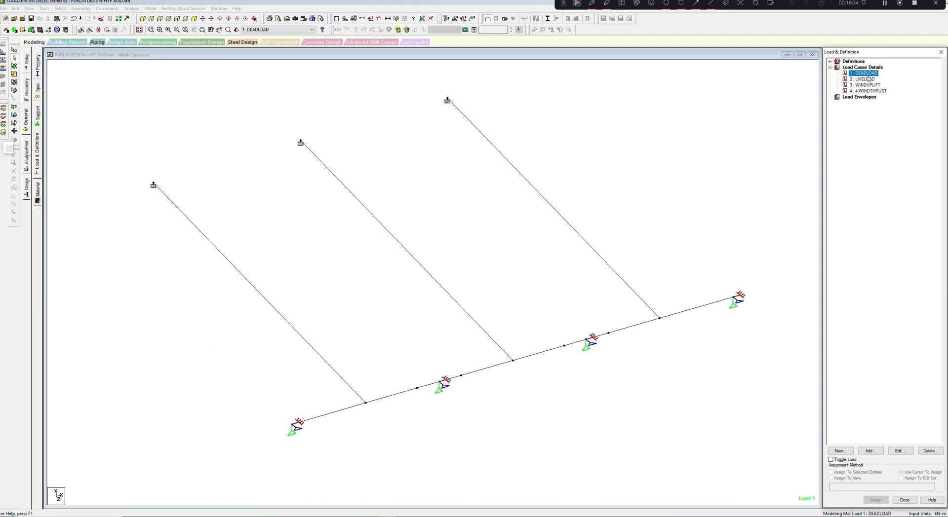
pyautogui.click(607, 3)
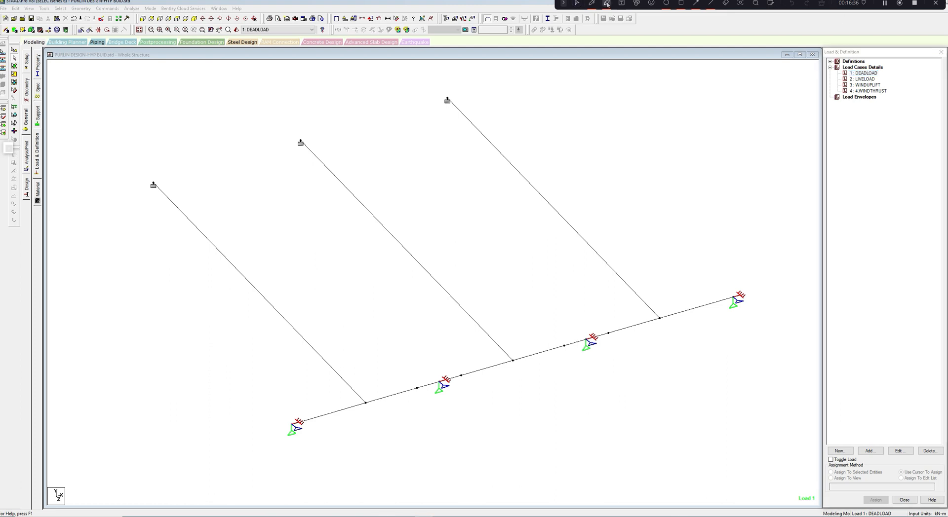
pyautogui.moveTo(615, 105)
pyautogui.mouseDown()
pyautogui.moveTo(617, 129)
pyautogui.moveTo(617, 104)
pyautogui.moveTo(670, 117)
pyautogui.mouseUp()
pyautogui.click(634, 108)
pyautogui.moveTo(663, 97)
pyautogui.mouseDown()
pyautogui.moveTo(664, 136)
pyautogui.moveTo(687, 110)
pyautogui.moveTo(684, 134)
pyautogui.moveTo(707, 98)
pyautogui.moveTo(739, 118)
pyautogui.moveTo(723, 132)
pyautogui.mouseUp()
pyautogui.moveTo(764, 97)
pyautogui.mouseDown()
pyautogui.moveTo(763, 129)
pyautogui.moveTo(778, 105)
pyautogui.moveTo(790, 110)
pyautogui.moveTo(782, 130)
pyautogui.moveTo(795, 93)
pyautogui.mouseUp()
pyautogui.moveTo(714, 158)
pyautogui.mouseDown()
pyautogui.moveTo(746, 155)
pyautogui.moveTo(740, 166)
pyautogui.mouseUp()
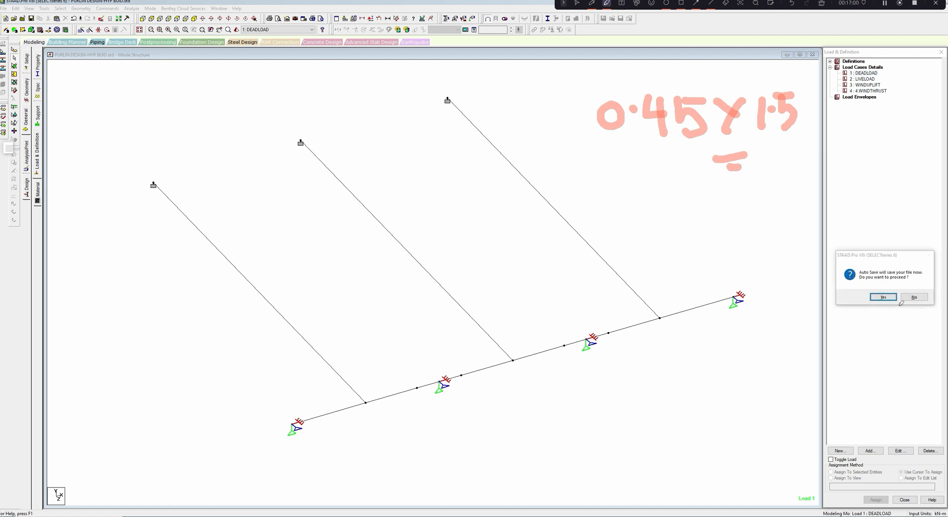
pyautogui.moveTo(769, 143)
pyautogui.mouseDown()
pyautogui.moveTo(765, 182)
pyautogui.moveTo(774, 143)
pyautogui.moveTo(812, 154)
pyautogui.moveTo(810, 170)
pyautogui.moveTo(839, 153)
pyautogui.moveTo(836, 186)
pyautogui.moveTo(843, 169)
pyautogui.mouseUp()
pyautogui.click(796, 158)
pyautogui.moveTo(860, 152)
pyautogui.mouseDown()
pyautogui.moveTo(885, 176)
pyautogui.moveTo(870, 190)
pyautogui.moveTo(874, 155)
pyautogui.mouseUp()
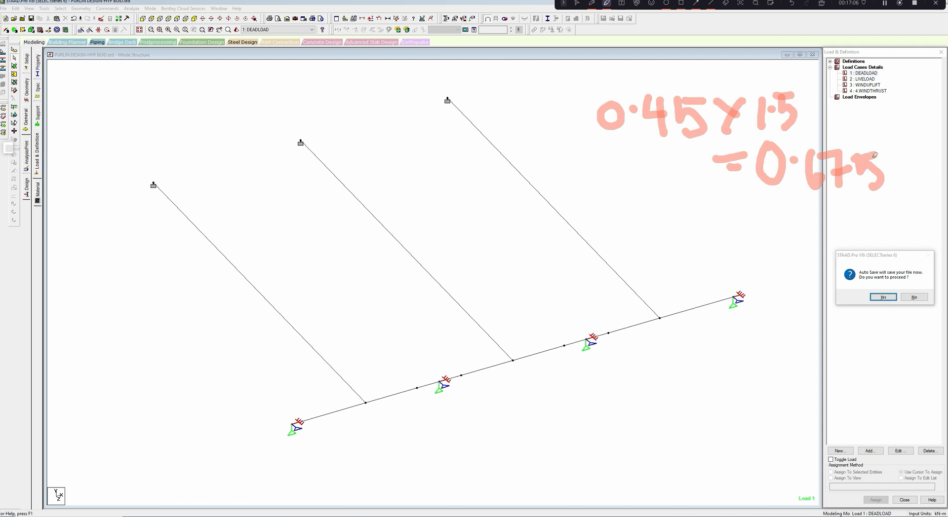
pyautogui.moveTo(790, 217)
pyautogui.mouseDown()
pyautogui.moveTo(785, 241)
pyautogui.moveTo(789, 230)
pyautogui.moveTo(807, 247)
pyautogui.mouseUp()
pyautogui.moveTo(809, 212); pyautogui.dragTo(818, 244)
pyautogui.moveTo(818, 245)
pyautogui.mouseDown()
pyautogui.moveTo(837, 202)
pyautogui.moveTo(840, 233)
pyautogui.moveTo(870, 218)
pyautogui.moveTo(883, 226)
pyautogui.mouseUp()
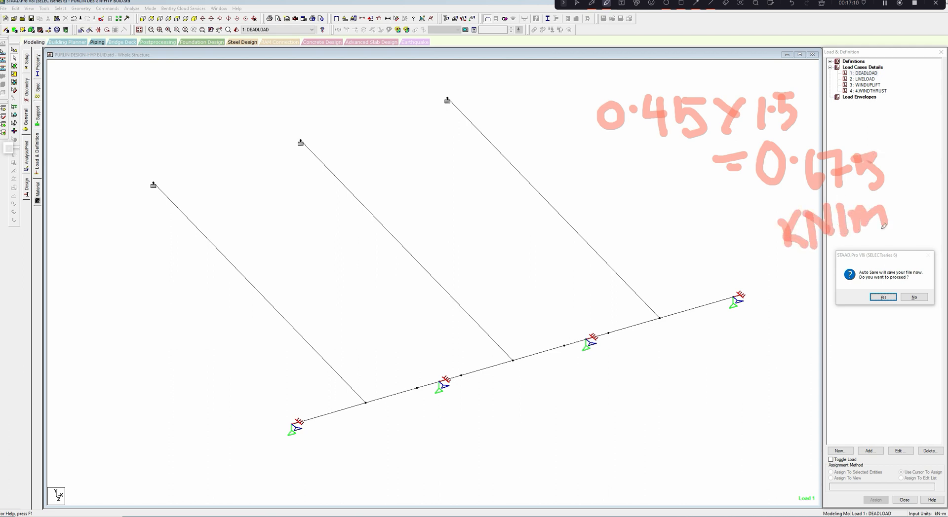
pyautogui.click(605, 4)
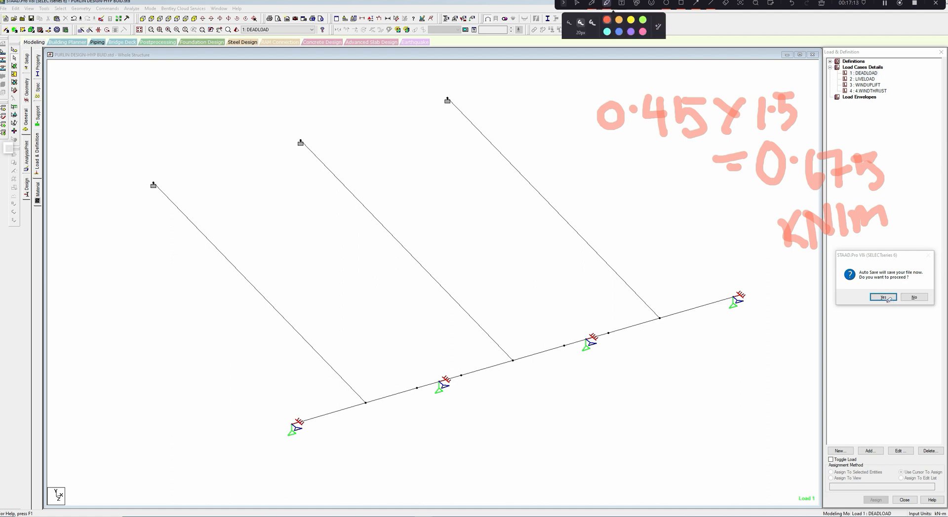
pyautogui.click(577, 5)
# - Save the modified structure and add a uniform member force of -0.675 kN/m in the GY direction to the DEADLOAD case
pyautogui.click(883, 297)
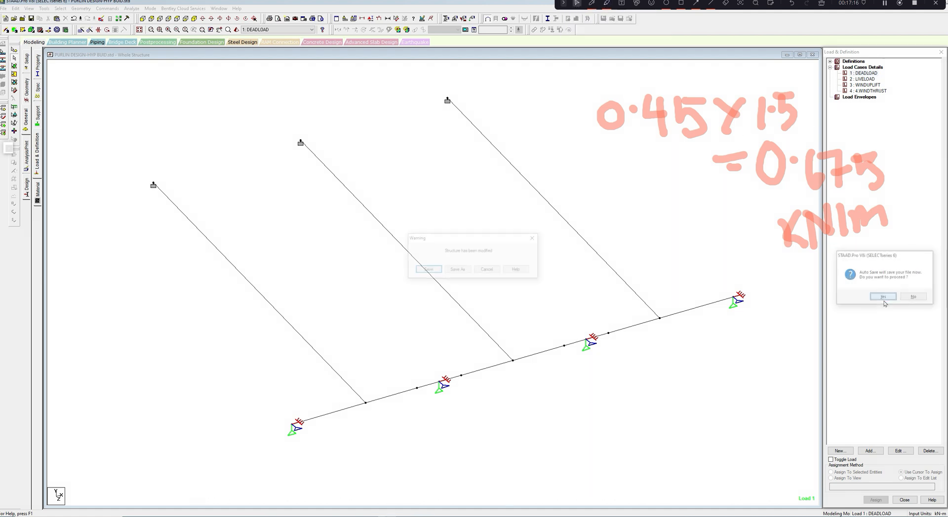
pyautogui.click(436, 274)
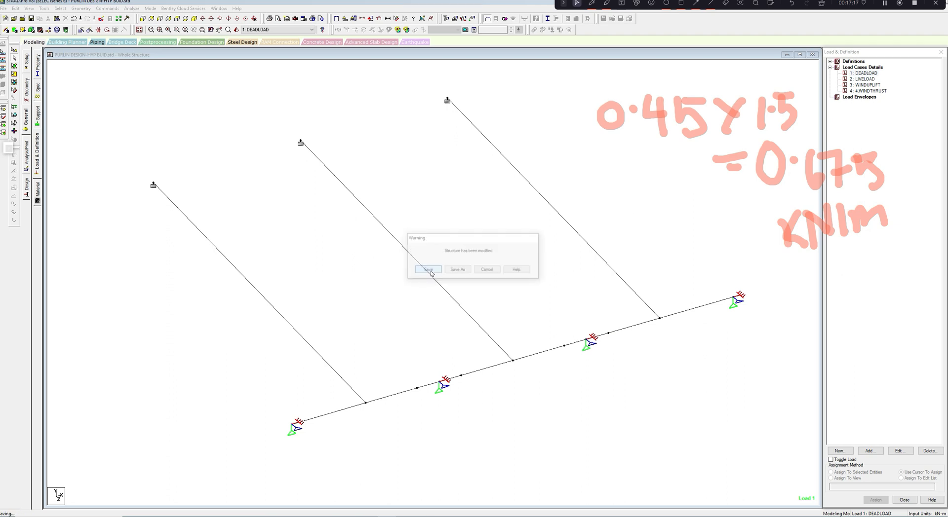
pyautogui.click(864, 73)
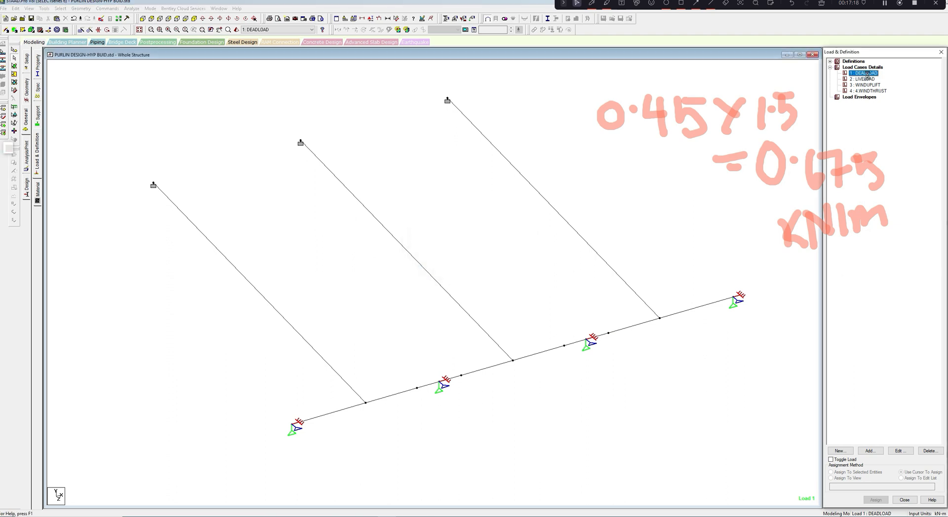
pyautogui.click(870, 451)
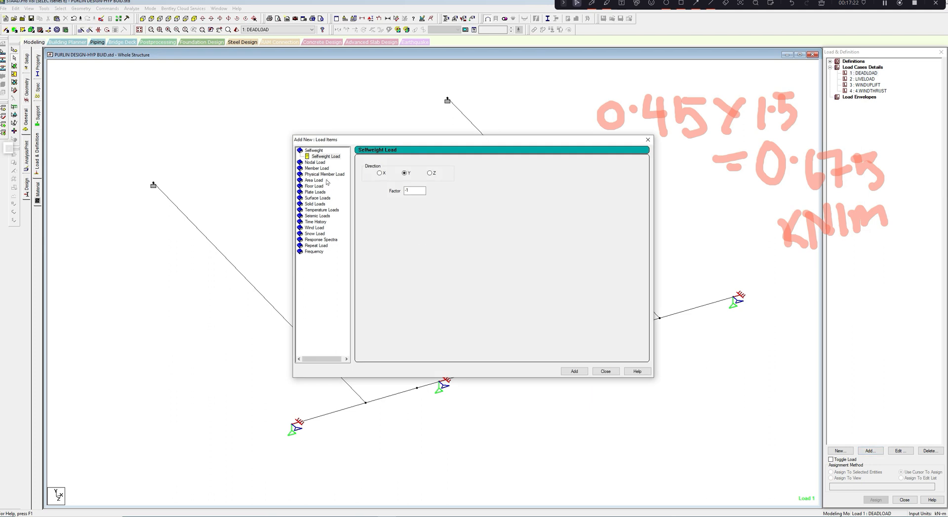
pyautogui.click(317, 169)
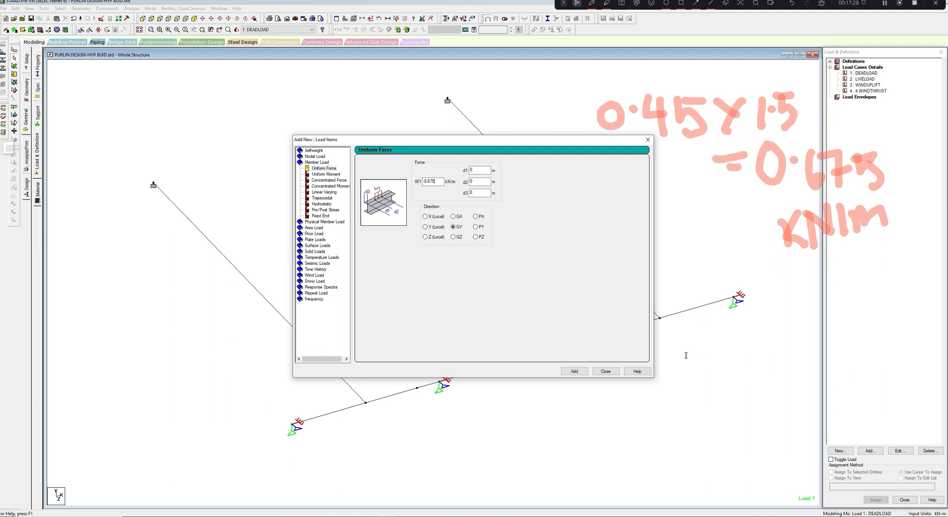
pyautogui.click(581, 375)
pyautogui.click(605, 371)
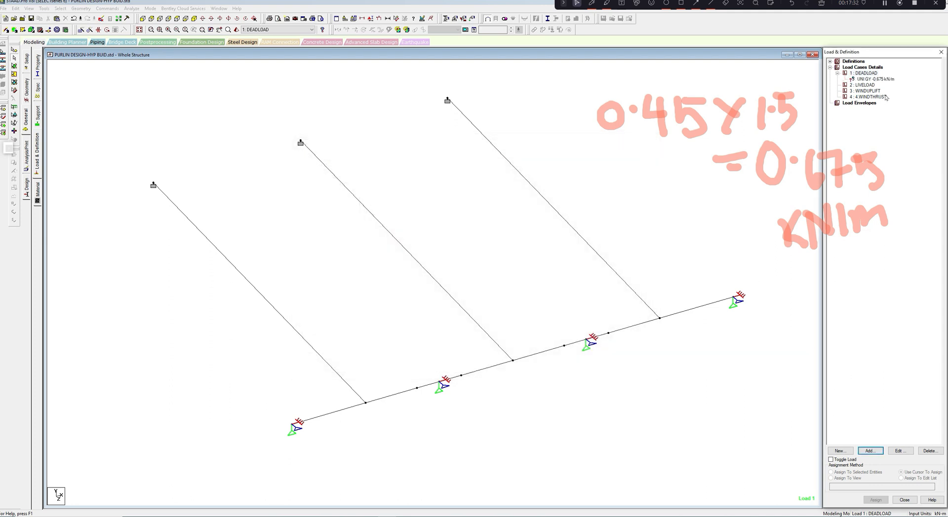
# - Assign the -0.675 kN/m dead load to all purlin beams, including the lap beams, leaving out the sag rods
pyautogui.click(887, 80)
pyautogui.scroll(2, 593, 215)
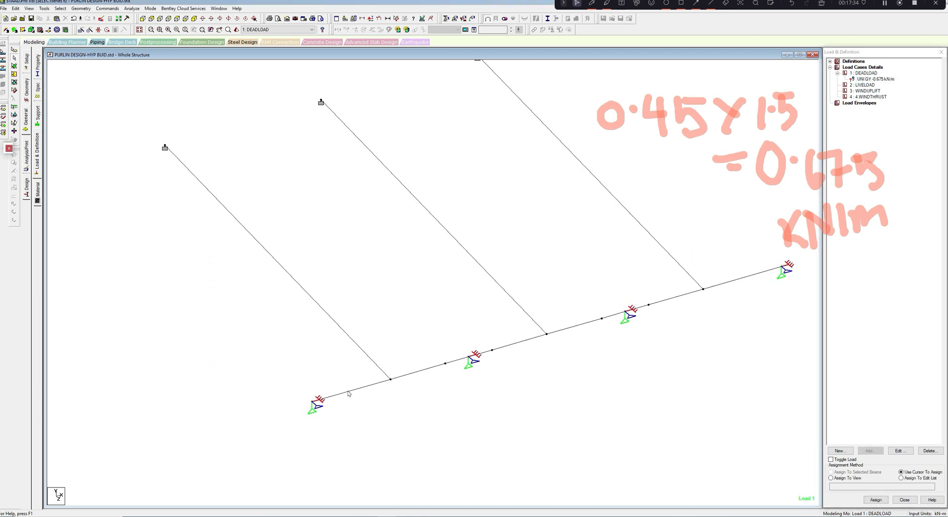
pyautogui.click(348, 392)
pyautogui.click(417, 372)
pyautogui.click(464, 358)
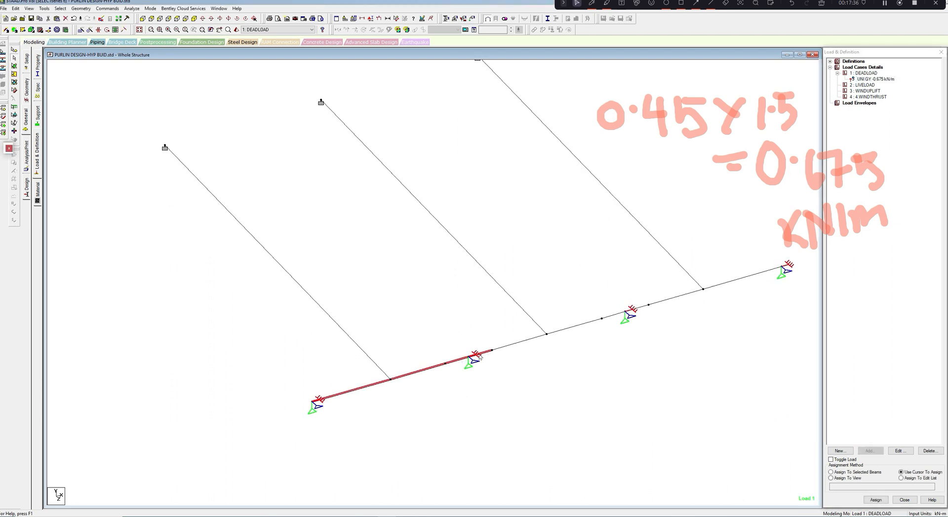
pyautogui.click(523, 341)
pyautogui.click(584, 324)
pyautogui.click(606, 317)
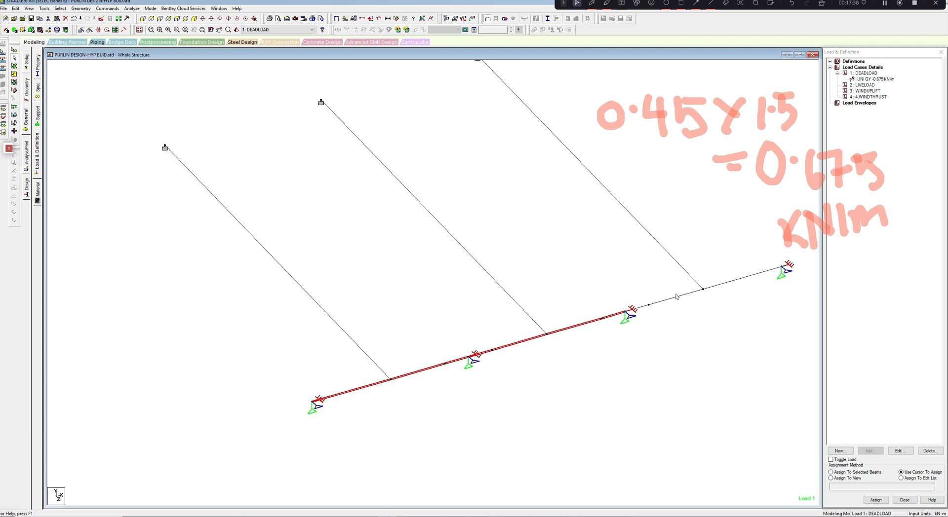
pyautogui.click(641, 308)
pyautogui.click(661, 300)
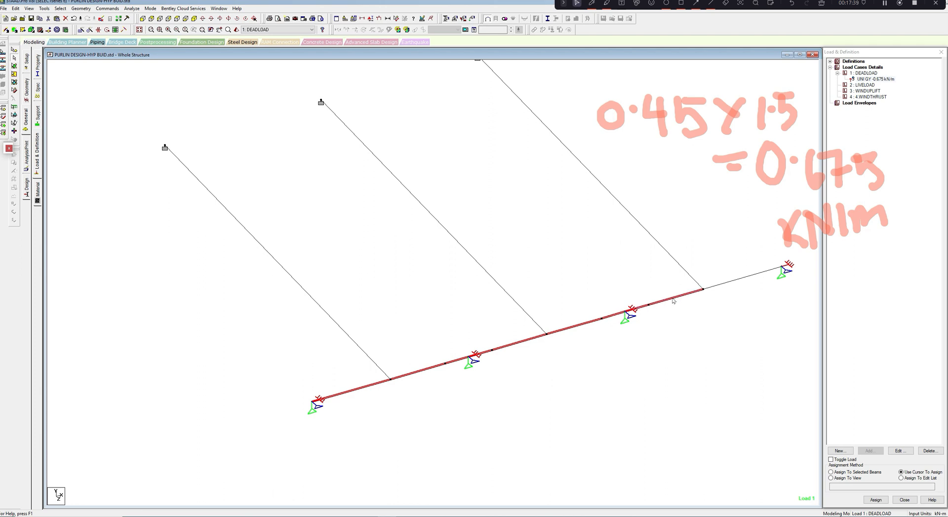
pyautogui.click(732, 284)
pyautogui.click(831, 473)
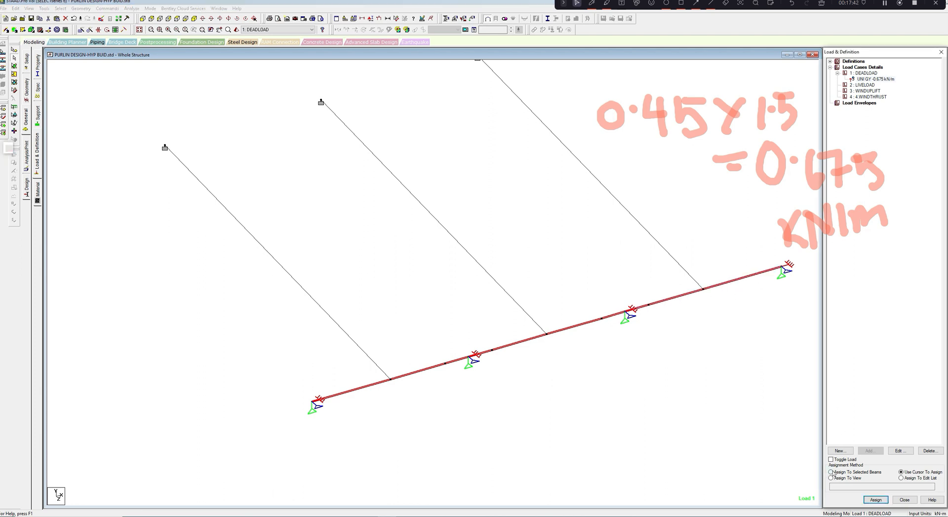
pyautogui.click(876, 500)
pyautogui.click(896, 299)
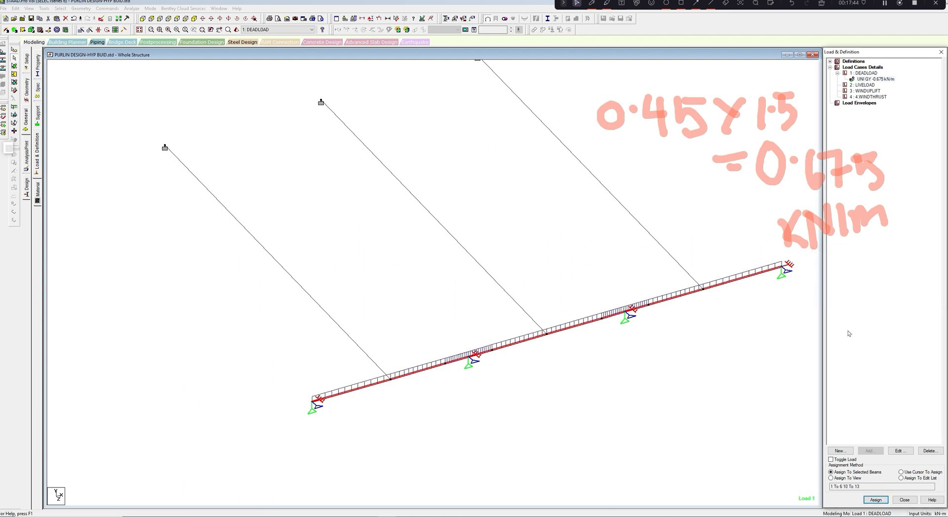
pyautogui.click(875, 79)
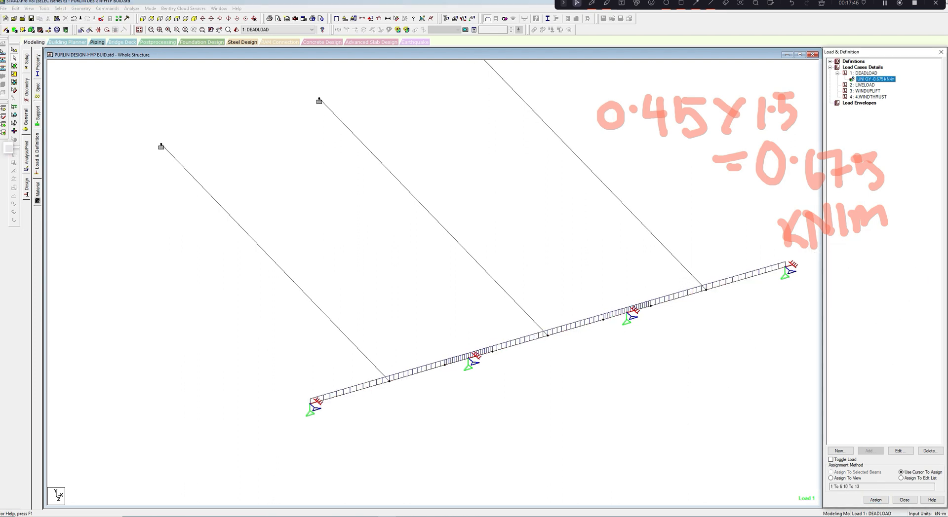
pyautogui.click(868, 85)
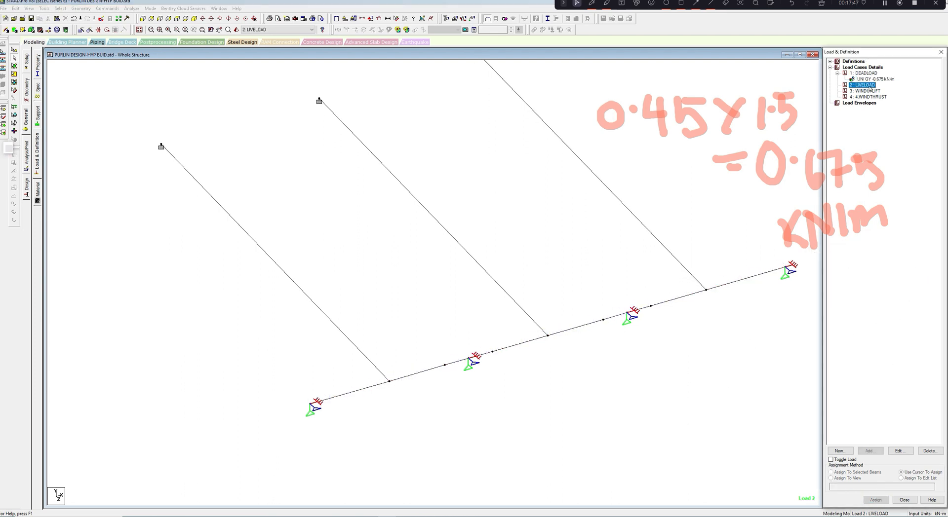
pyautogui.click(860, 3)
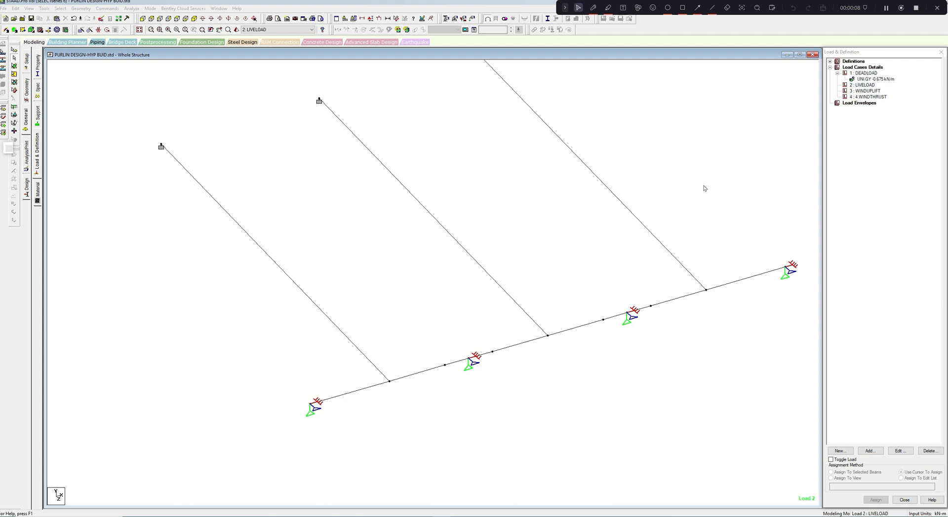
pyautogui.click(593, 8)
pyautogui.moveTo(493, 146); pyautogui.dragTo(493, 177)
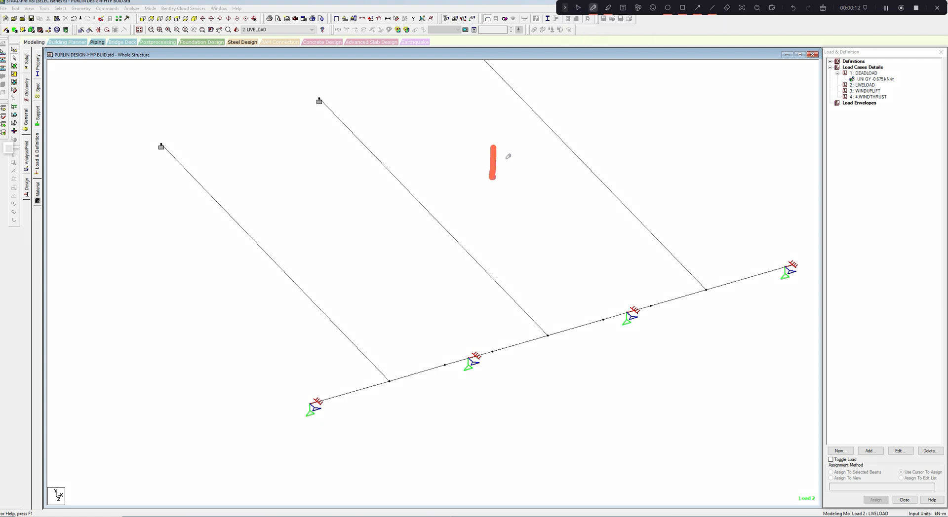
pyautogui.click(505, 159)
pyautogui.moveTo(520, 145)
pyautogui.mouseDown()
pyautogui.moveTo(534, 171)
pyautogui.moveTo(519, 184)
pyautogui.mouseUp()
pyautogui.moveTo(522, 146); pyautogui.dragTo(539, 147)
pyautogui.moveTo(551, 153)
pyautogui.mouseDown()
pyautogui.moveTo(567, 169)
pyautogui.moveTo(551, 176)
pyautogui.moveTo(584, 150)
pyautogui.moveTo(640, 146)
pyautogui.moveTo(636, 182)
pyautogui.mouseUp()
pyautogui.click(612, 152)
pyautogui.moveTo(662, 149)
pyautogui.mouseDown()
pyautogui.moveTo(692, 173)
pyautogui.moveTo(661, 189)
pyautogui.moveTo(690, 147)
pyautogui.moveTo(706, 169)
pyautogui.moveTo(734, 175)
pyautogui.mouseUp()
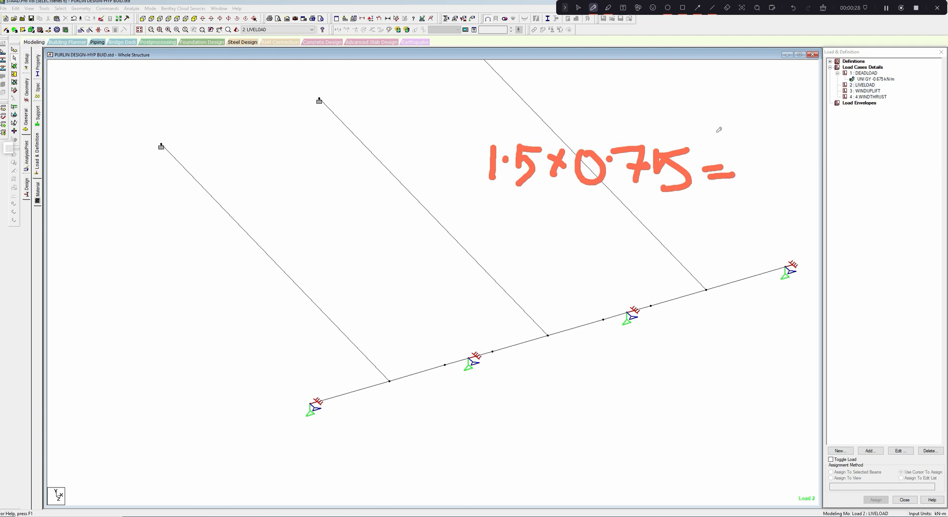
pyautogui.moveTo(748, 158); pyautogui.dragTo(745, 190)
pyautogui.moveTo(773, 160); pyautogui.dragTo(771, 190)
pyautogui.moveTo(779, 165)
pyautogui.mouseDown()
pyautogui.moveTo(784, 187)
pyautogui.moveTo(814, 189)
pyautogui.moveTo(817, 157)
pyautogui.mouseUp()
pyautogui.moveTo(759, 209)
pyautogui.mouseDown()
pyautogui.moveTo(756, 235)
pyautogui.moveTo(769, 223)
pyautogui.moveTo(776, 233)
pyautogui.mouseUp()
pyautogui.moveTo(782, 205); pyautogui.dragTo(779, 229)
pyautogui.moveTo(783, 206)
pyautogui.mouseDown()
pyautogui.moveTo(799, 223)
pyautogui.moveTo(797, 195)
pyautogui.moveTo(806, 228)
pyautogui.moveTo(828, 202)
pyautogui.moveTo(843, 217)
pyautogui.mouseUp()
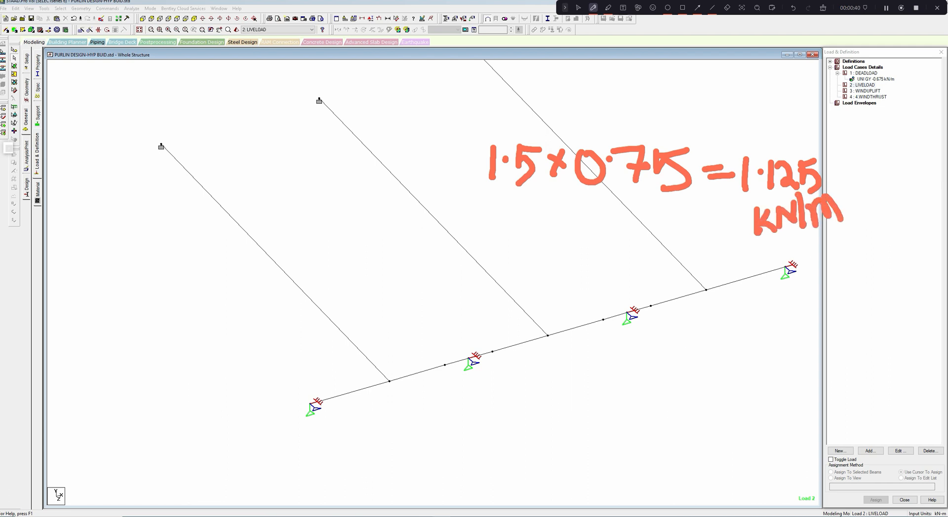
pyautogui.click(578, 7)
# - Add a uniform member force of -1.125 kN/m in the GY direction to the LIVELOAD case
pyautogui.click(857, 85)
pyautogui.click(869, 450)
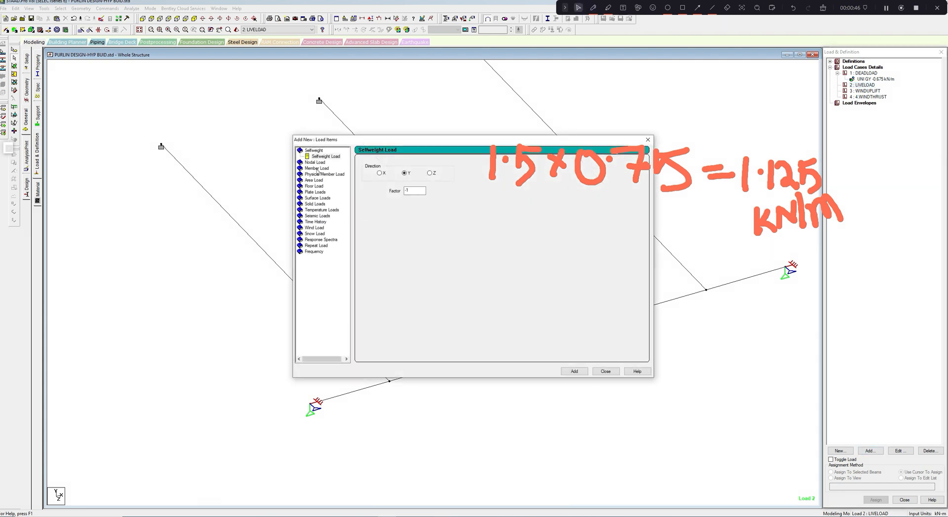
pyautogui.click(317, 169)
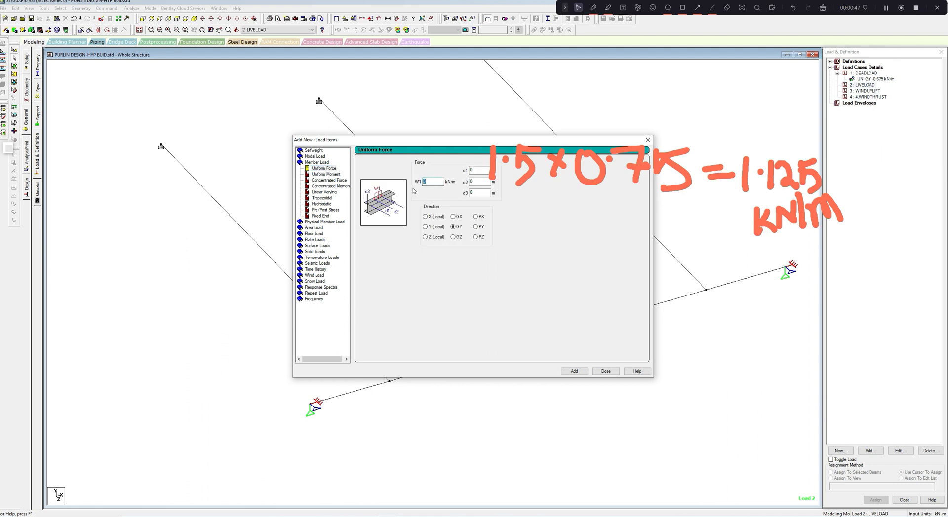
pyautogui.write('-1.125')
pyautogui.click(575, 371)
pyautogui.click(606, 372)
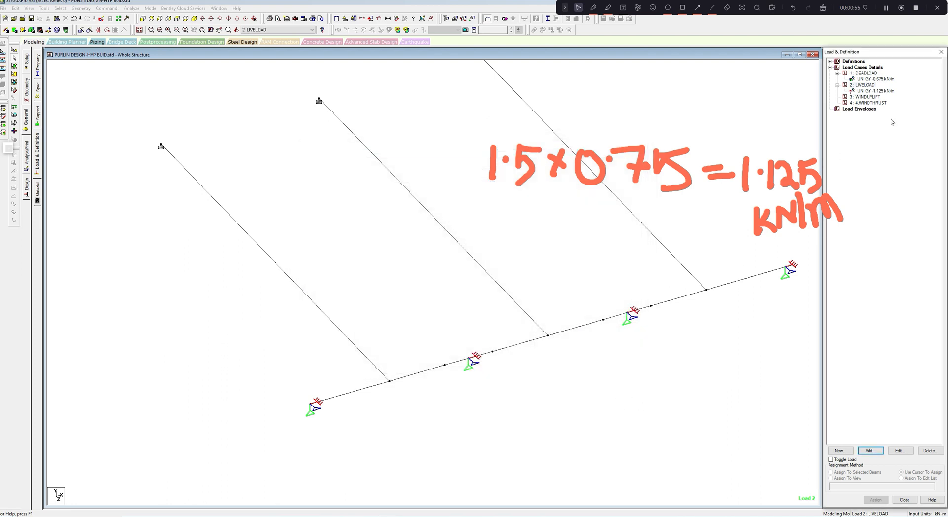
# - Assign the -1.125 kN/m LIVELOAD force to all purlin beams, including the lap beams, leaving out the sag rods
pyautogui.click(884, 92)
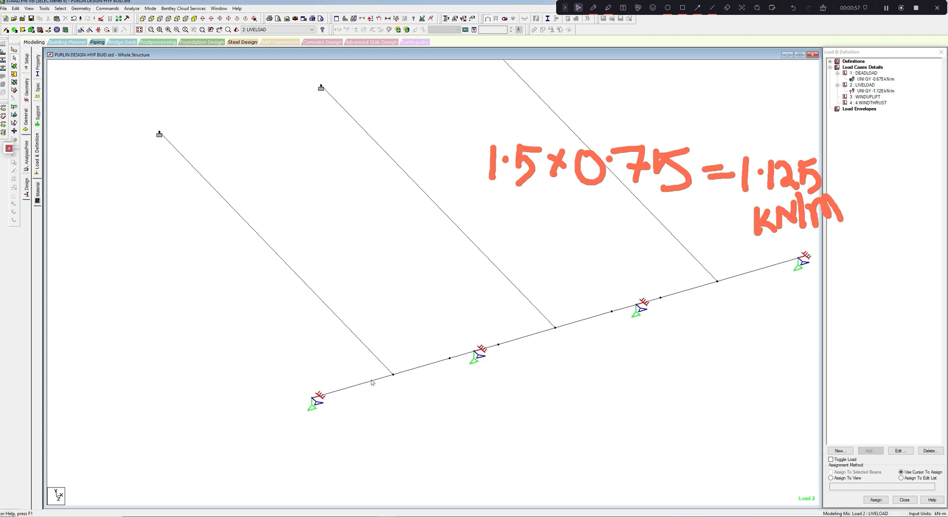
pyautogui.keyDown('ctrl'); pyautogui.click(420, 368); pyautogui.keyUp('ctrl')
pyautogui.keyDown('ctrl'); pyautogui.click(453, 359); pyautogui.keyUp('ctrl')
pyautogui.keyDown('ctrl'); pyautogui.click(488, 349); pyautogui.keyUp('ctrl')
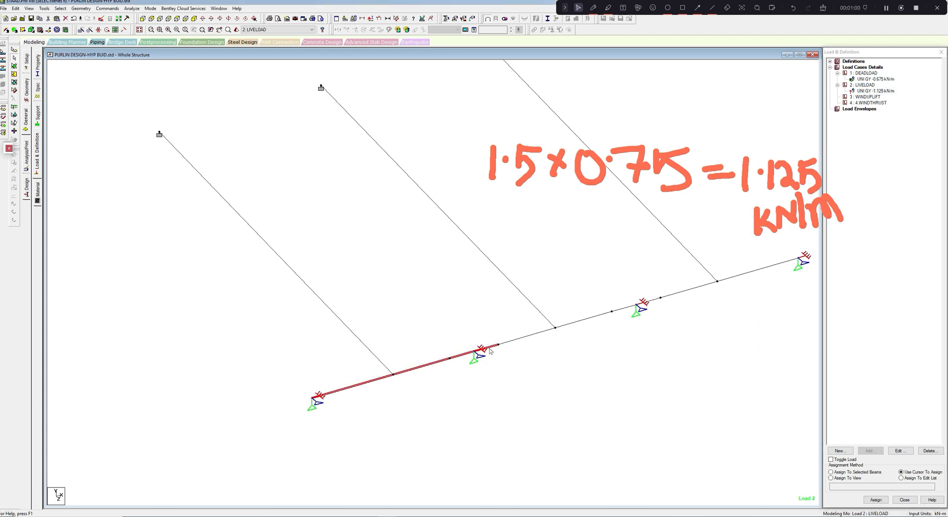
pyautogui.keyDown('ctrl'); pyautogui.click(518, 340); pyautogui.keyUp('ctrl')
pyautogui.click(568, 325)
pyautogui.click(633, 307)
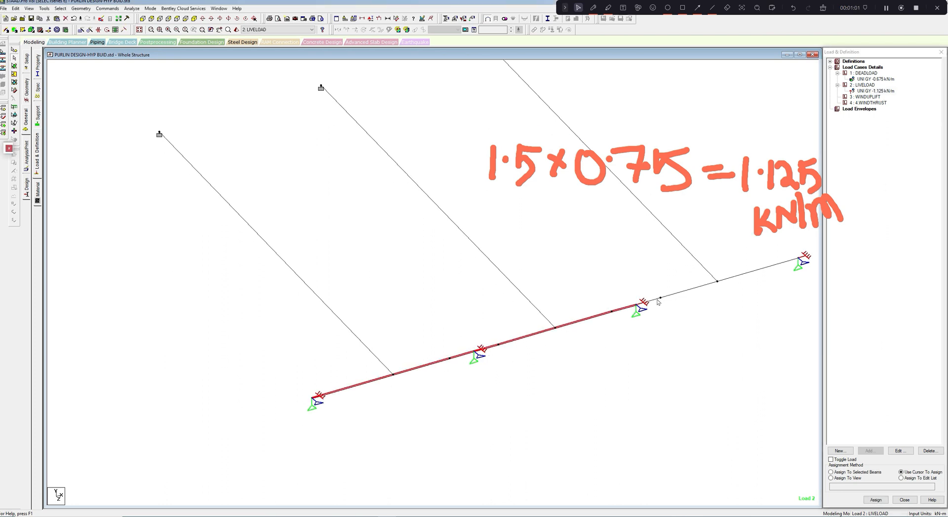
pyautogui.click(654, 301)
pyautogui.click(682, 292)
pyautogui.click(751, 271)
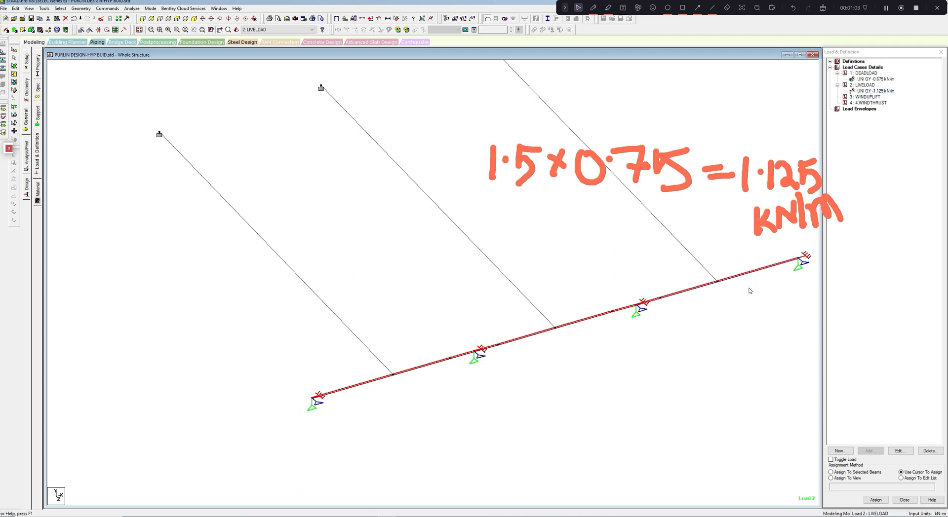
pyautogui.click(831, 472)
pyautogui.click(867, 497)
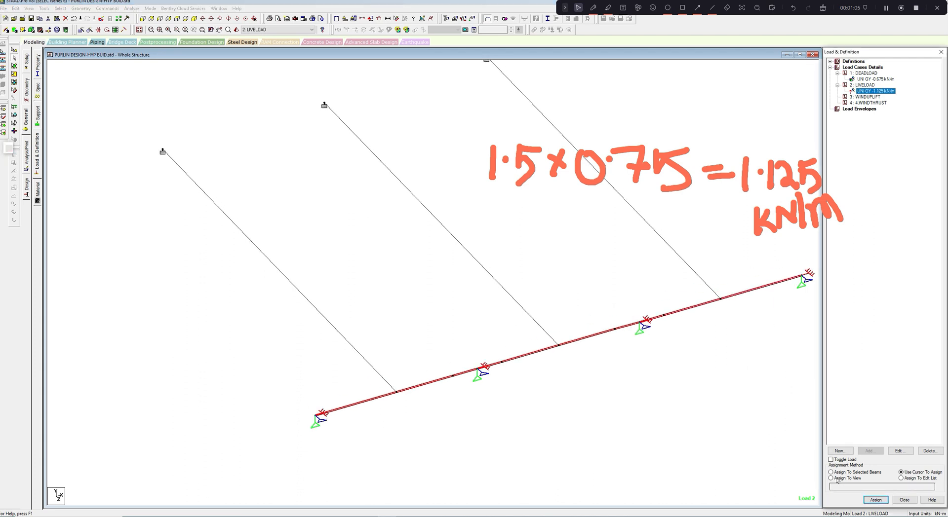
pyautogui.click(831, 473)
pyautogui.click(875, 500)
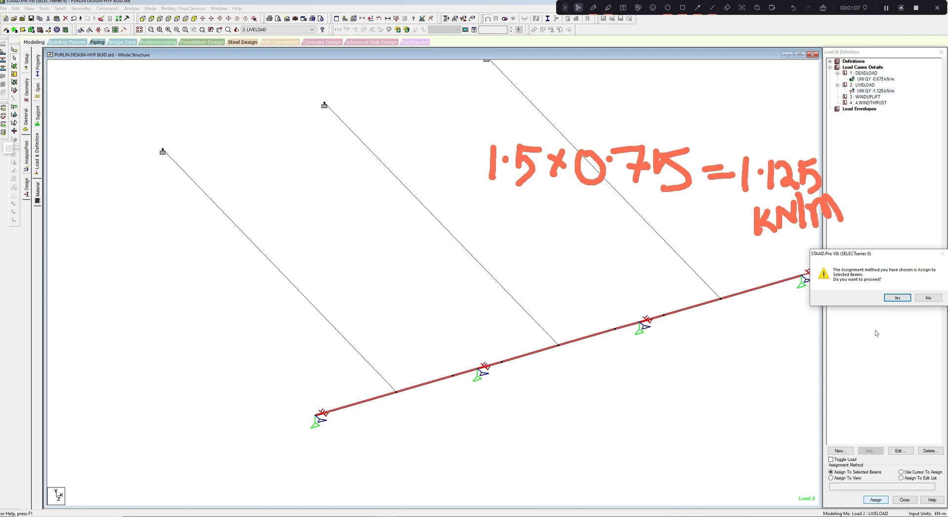
pyautogui.click(896, 300)
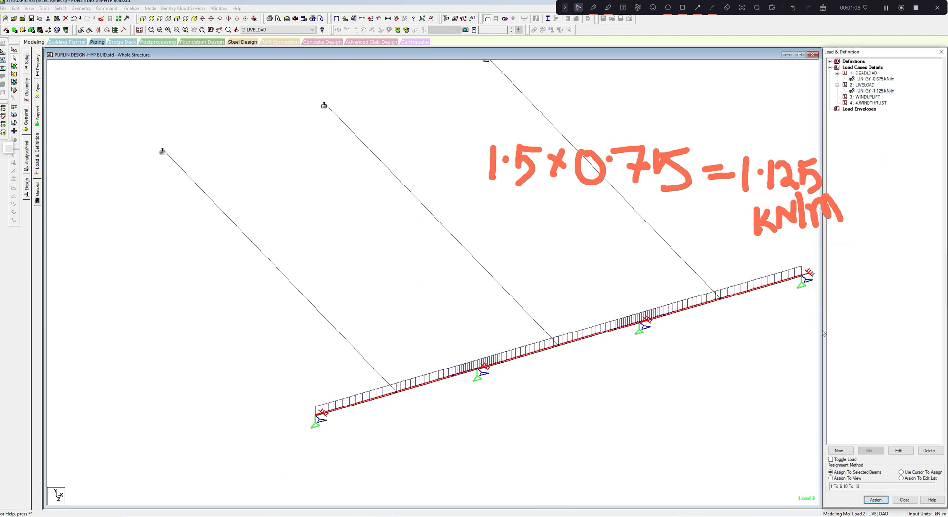
# - Activate the WINDUPLIFT case and replace the handwritten screen note with the uplift calculation 0.91 × 1.5 = 1.365 kN/m
pyautogui.click(865, 98)
pyautogui.moveTo(678, 416); pyautogui.dragTo(620, 436, button='middle')
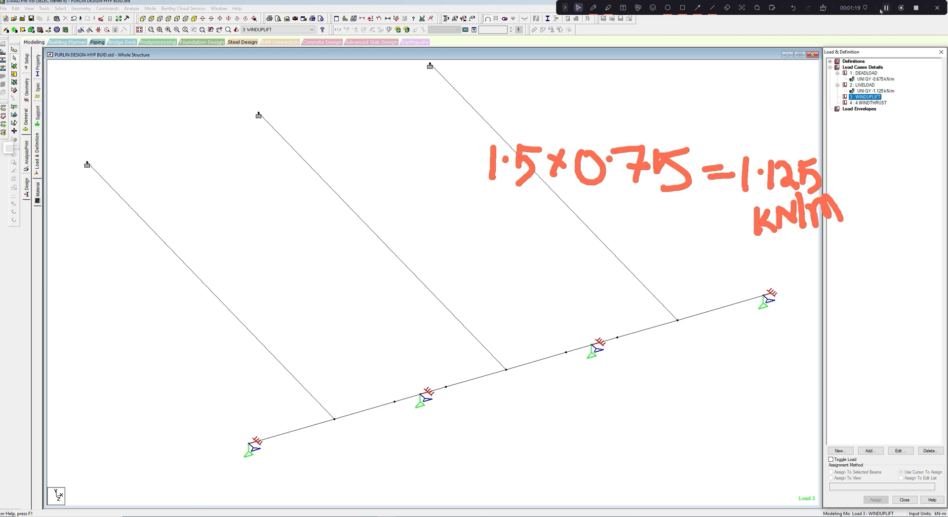
pyautogui.click(823, 8)
pyautogui.click(593, 7)
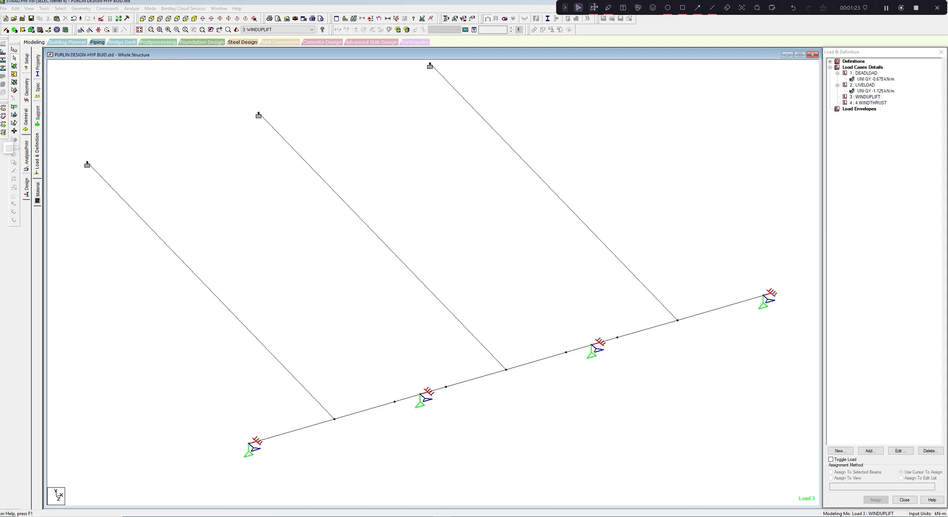
pyautogui.moveTo(413, 181)
pyautogui.mouseDown()
pyautogui.moveTo(419, 201)
pyautogui.moveTo(408, 181)
pyautogui.moveTo(469, 172)
pyautogui.moveTo(475, 196)
pyautogui.mouseUp()
pyautogui.moveTo(483, 162); pyautogui.dragTo(484, 195)
pyautogui.moveTo(483, 168); pyautogui.dragTo(499, 193)
pyautogui.moveTo(505, 168); pyautogui.dragTo(495, 195)
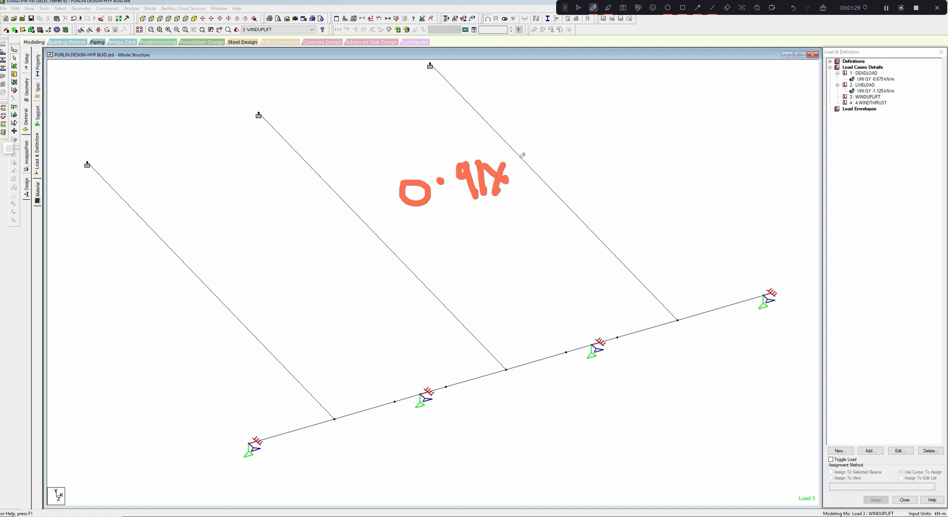
pyautogui.moveTo(522, 155); pyautogui.dragTo(527, 185)
pyautogui.moveTo(531, 170)
pyautogui.mouseDown()
pyautogui.moveTo(550, 164)
pyautogui.moveTo(546, 180)
pyautogui.moveTo(572, 138)
pyautogui.moveTo(615, 156)
pyautogui.mouseUp()
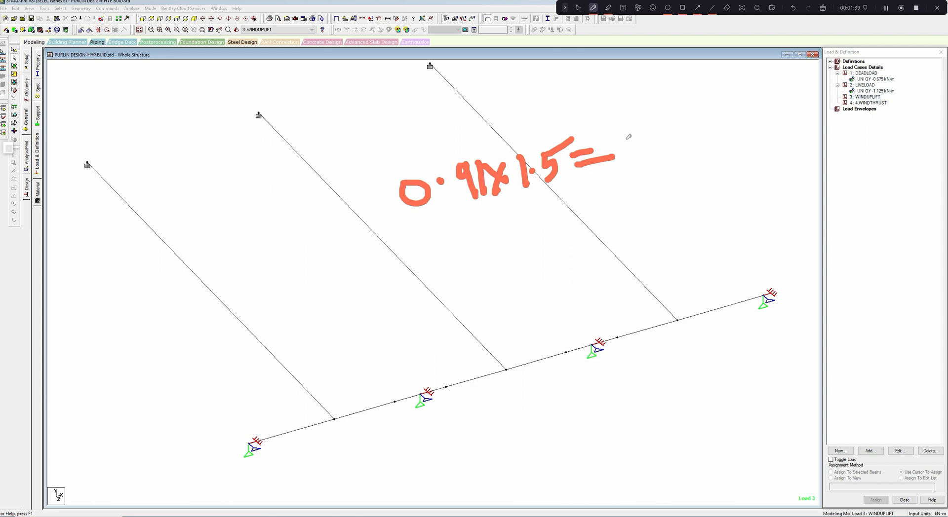
pyautogui.moveTo(624, 133)
pyautogui.mouseDown()
pyautogui.moveTo(623, 162)
pyautogui.moveTo(634, 146)
pyautogui.moveTo(651, 147)
pyautogui.moveTo(641, 161)
pyautogui.moveTo(667, 149)
pyautogui.moveTo(703, 151)
pyautogui.moveTo(706, 141)
pyautogui.moveTo(721, 148)
pyautogui.mouseUp()
pyautogui.moveTo(732, 125)
pyautogui.mouseDown()
pyautogui.moveTo(747, 114)
pyautogui.moveTo(751, 138)
pyautogui.moveTo(786, 132)
pyautogui.mouseUp()
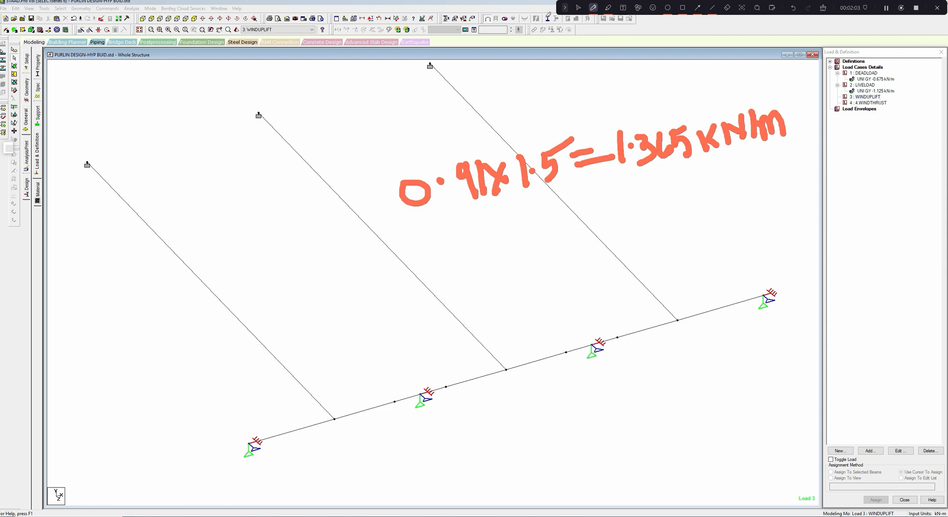
pyautogui.click(577, 8)
# - Add a uniform member force of -1.3675 kN/m in the local Y direction to the WINDUPLIFT case and select it for assignment
pyautogui.click(865, 97)
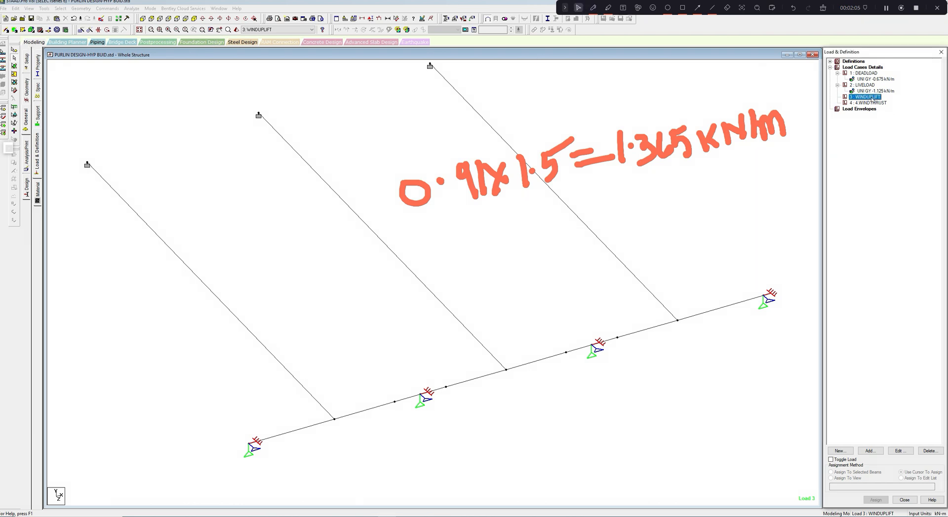
pyautogui.click(869, 452)
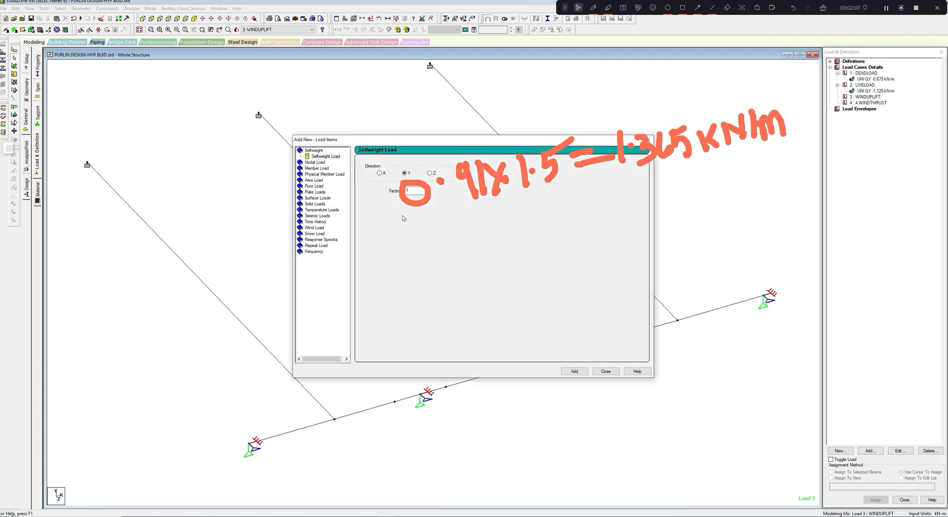
pyautogui.click(322, 169)
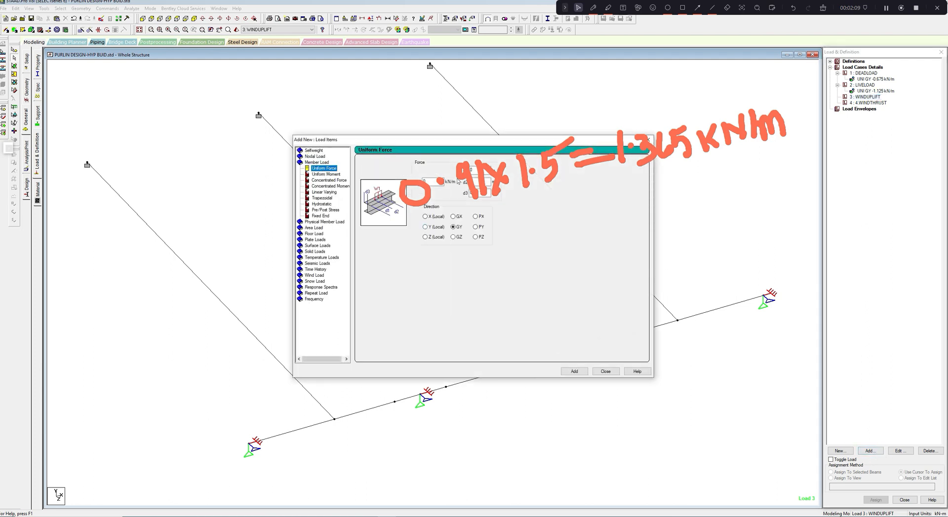
pyautogui.moveTo(448, 138); pyautogui.dragTo(559, 215)
pyautogui.click(535, 299)
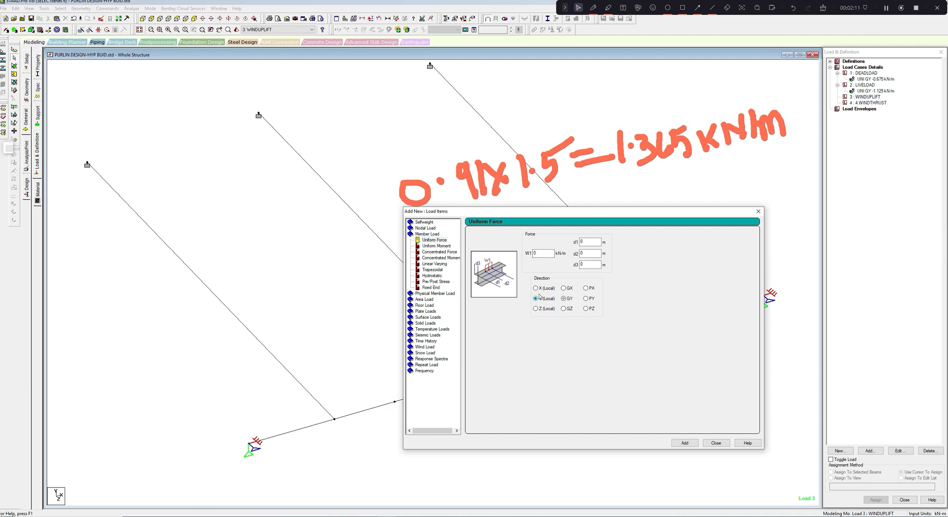
pyautogui.doubleClick(533, 254)
pyautogui.write('-1.3675')
pyautogui.click(685, 443)
pyautogui.click(716, 443)
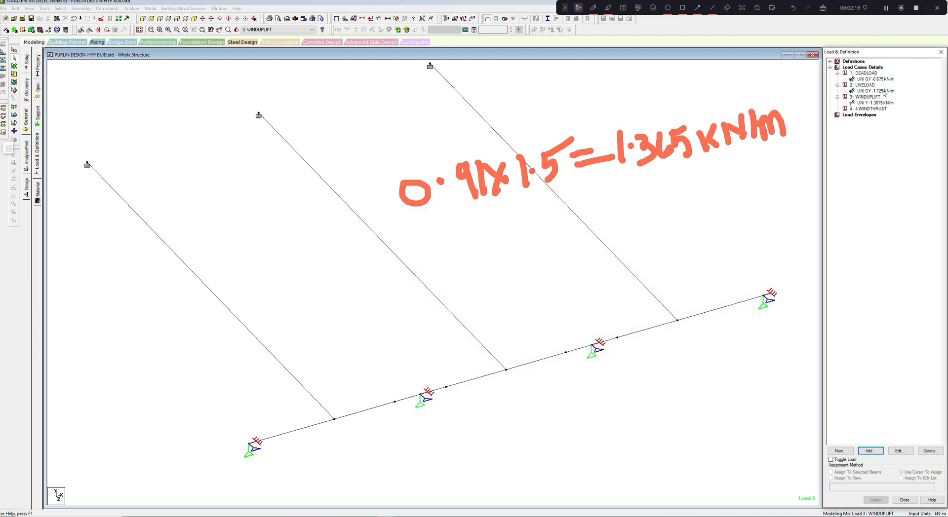
pyautogui.click(880, 103)
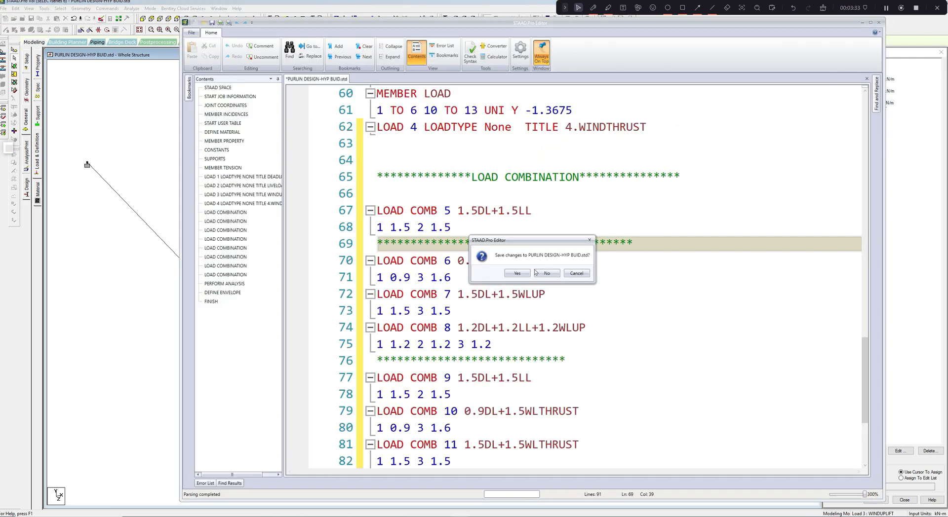
# - Save the input file changes containing load combinations 5 to 11 and return to the whole-structure view
pyautogui.click(527, 274)
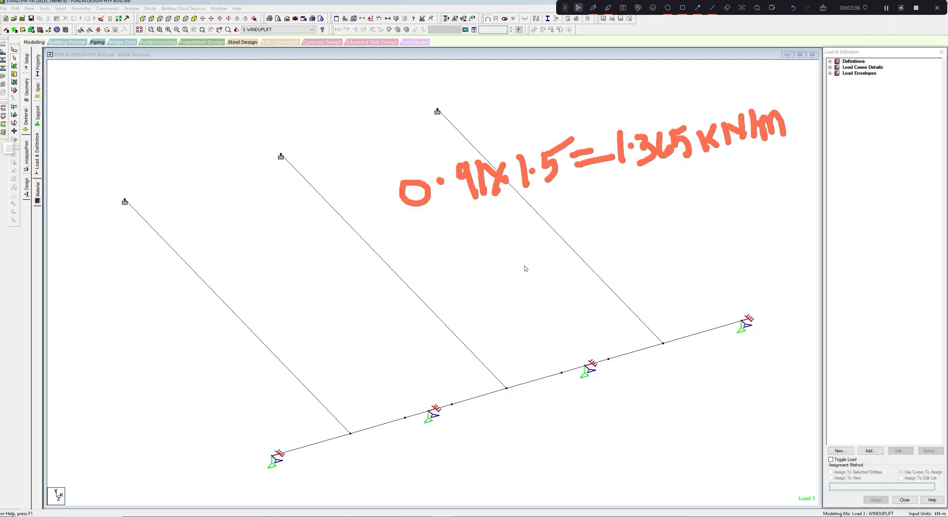
pyautogui.scroll(3, 528, 251)
pyautogui.moveTo(525, 261)
pyautogui.mouseDown(button='middle')
pyautogui.moveTo(529, 252)
pyautogui.moveTo(536, 275)
pyautogui.mouseUp(button='middle')
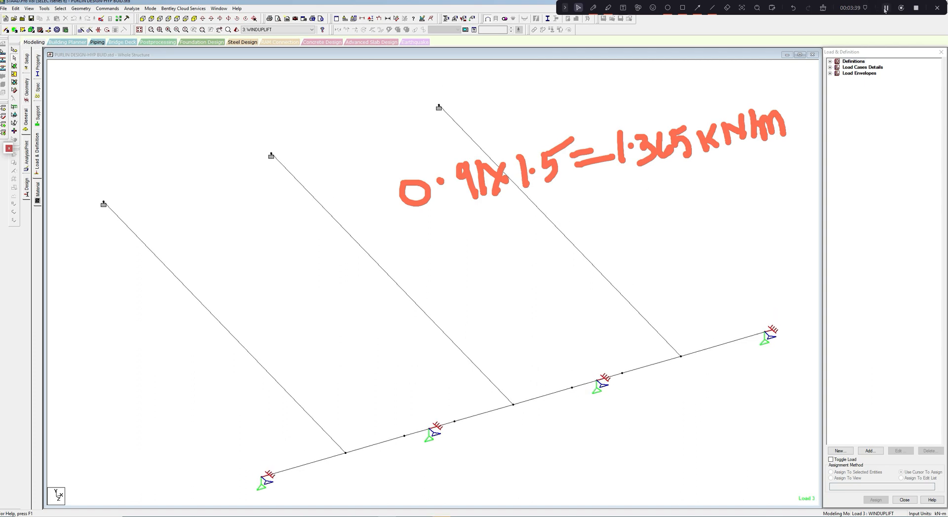
pyautogui.click(886, 8)
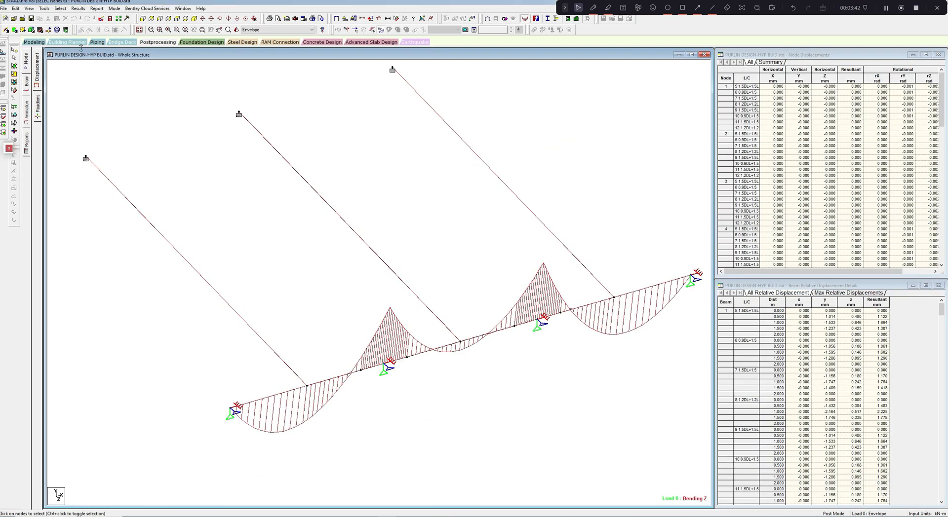
# - Review the load cases, the load combinations and the strength envelope definition in the input file, then close it
pyautogui.click(110, 19)
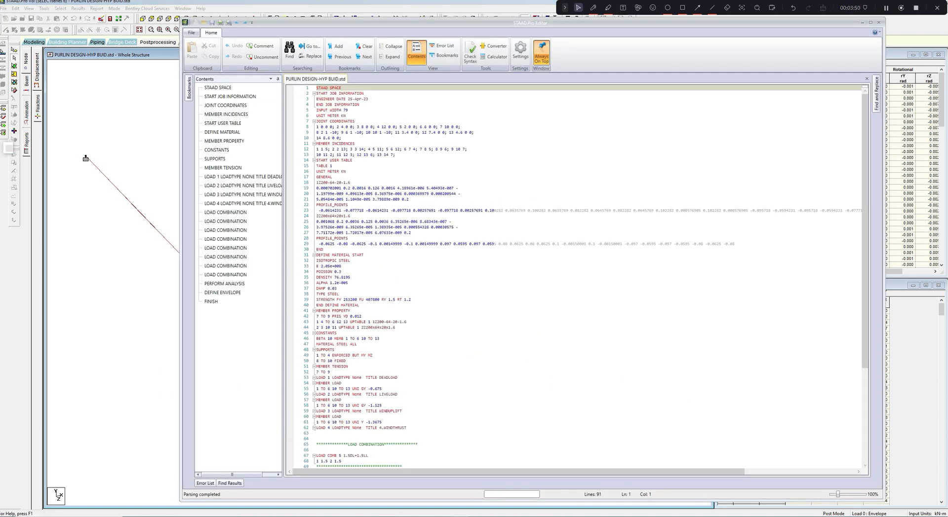
pyautogui.scroll(-5, 586, 276)
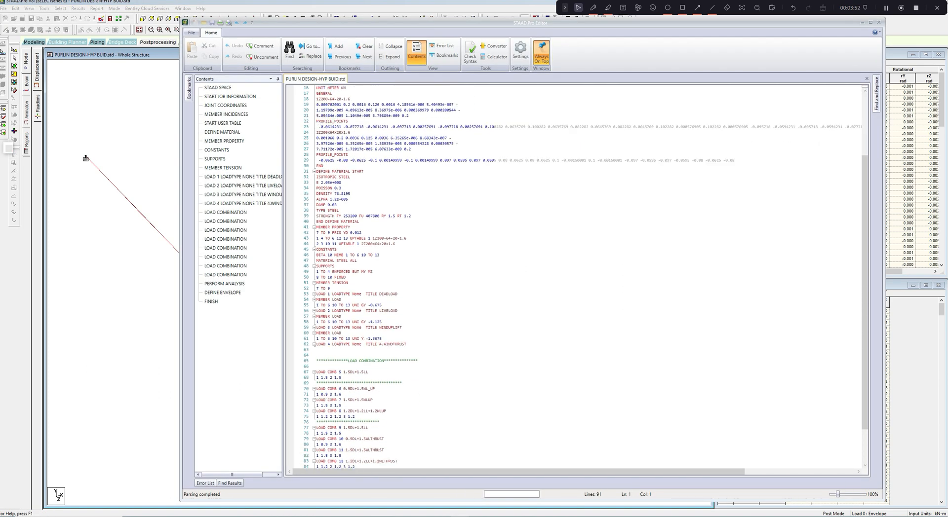
pyautogui.scroll(-3, 862, 421)
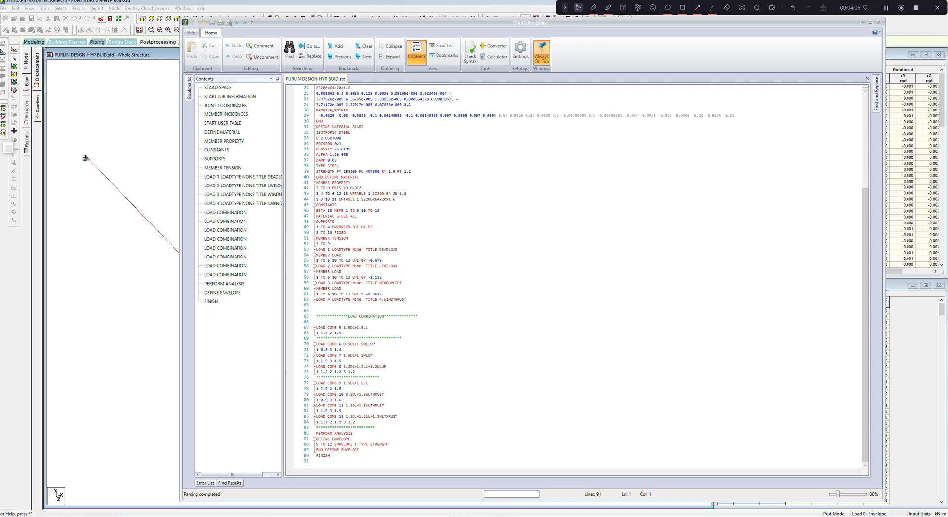
pyautogui.click(878, 22)
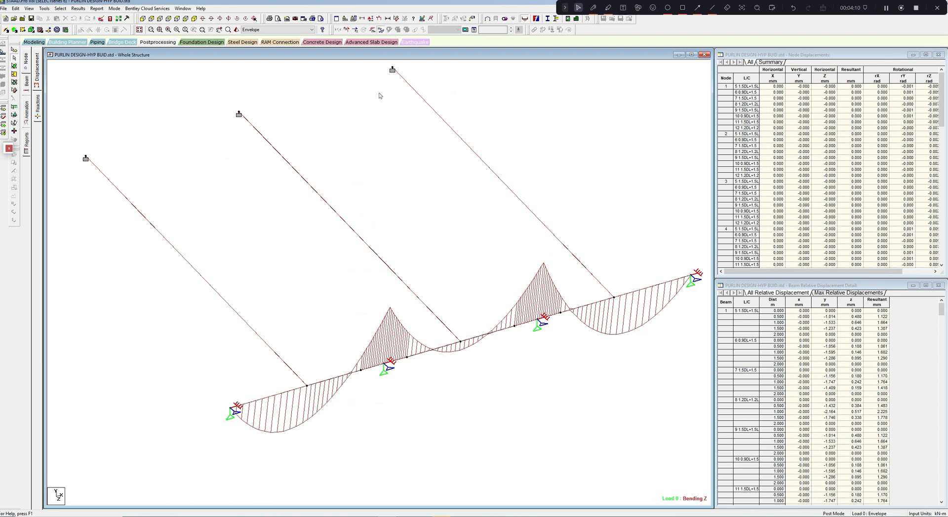
# - Compare the bending Z diagrams of combination 12, WINDUPLIFT and DEADLOAD along the purlin
pyautogui.click(312, 30)
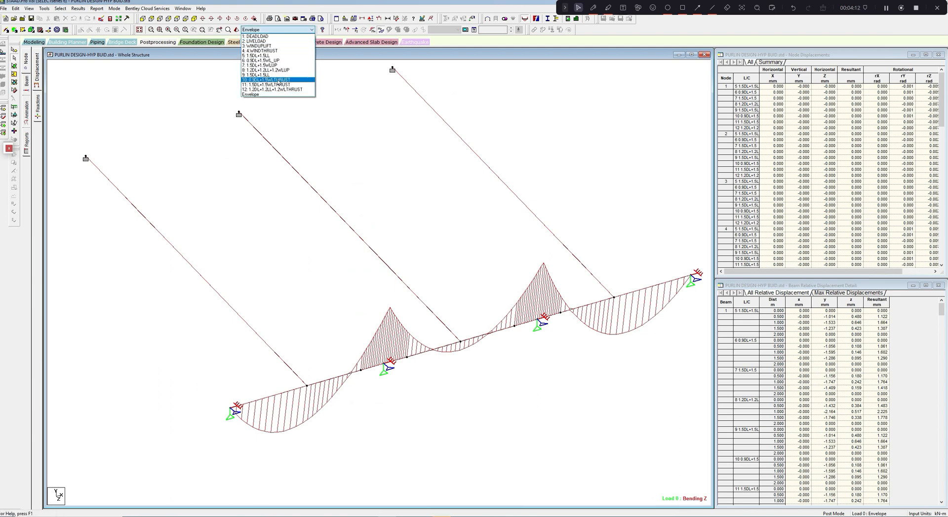
pyautogui.click(273, 90)
pyautogui.click(284, 30)
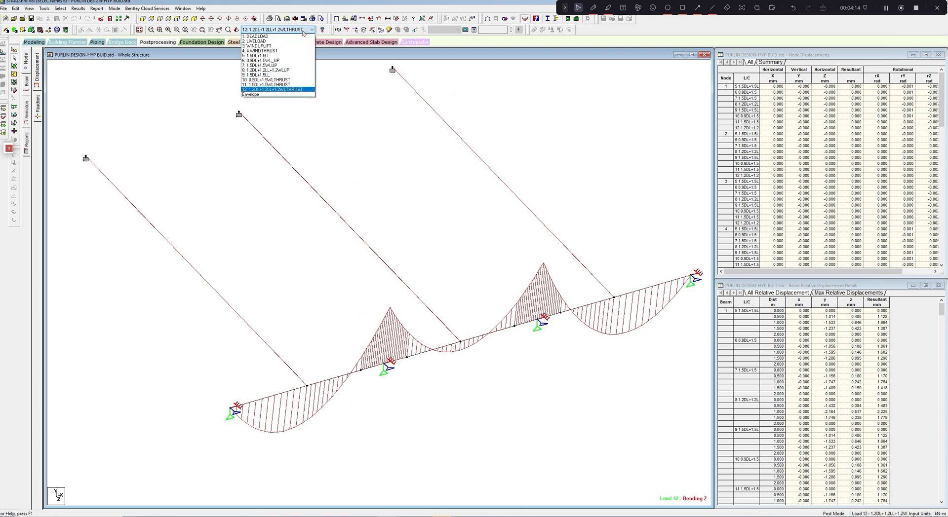
pyautogui.click(280, 44)
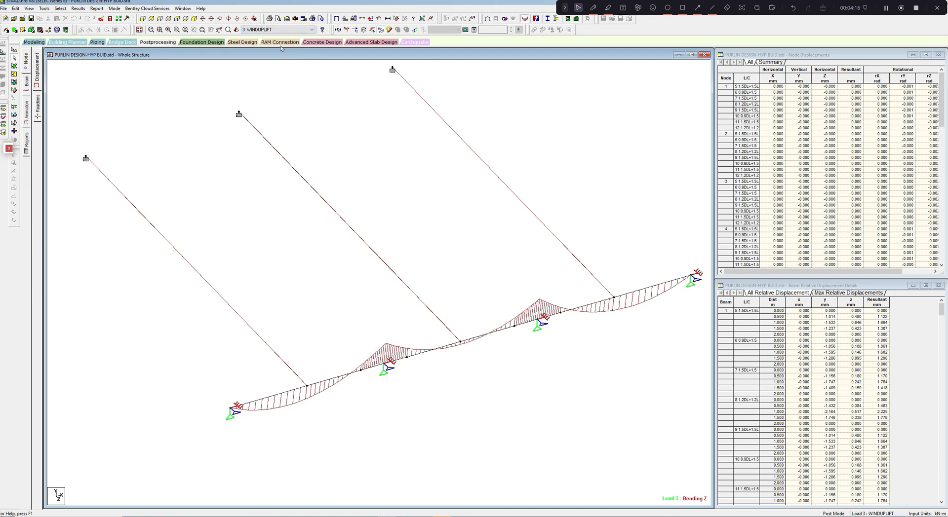
pyautogui.click(311, 30)
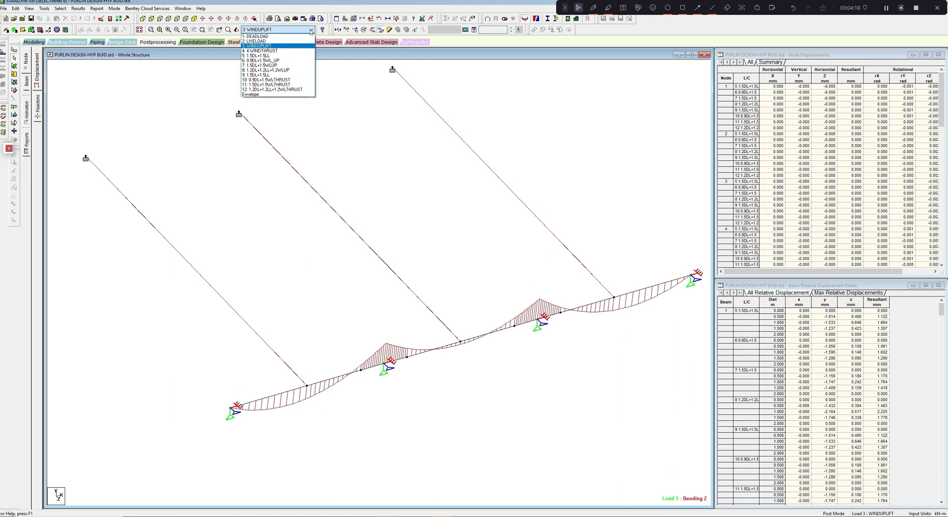
pyautogui.click(294, 37)
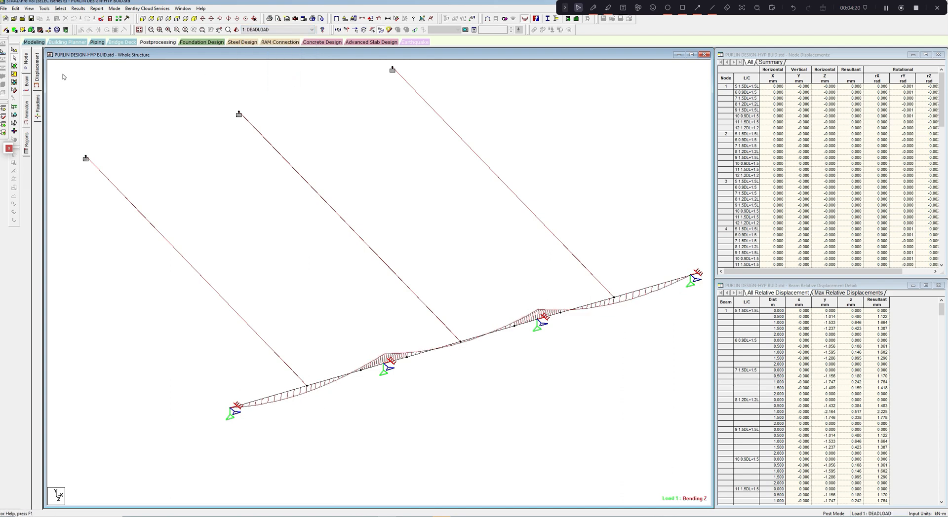
pyautogui.click(311, 30)
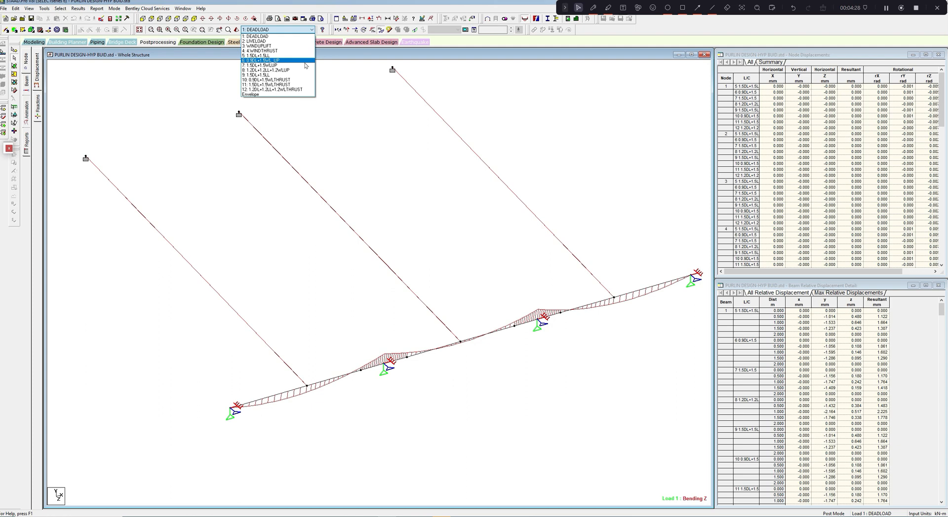
pyautogui.click(348, 119)
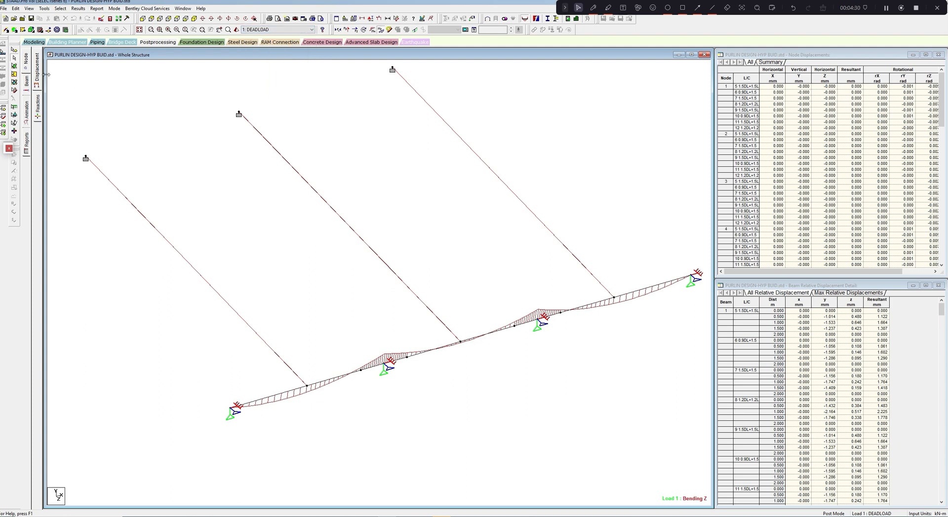
# - Return to modeling and change the WINDUPLIFT uniform force to 1.3675 kN/m in local Y, deleting the old result files
pyautogui.click(40, 43)
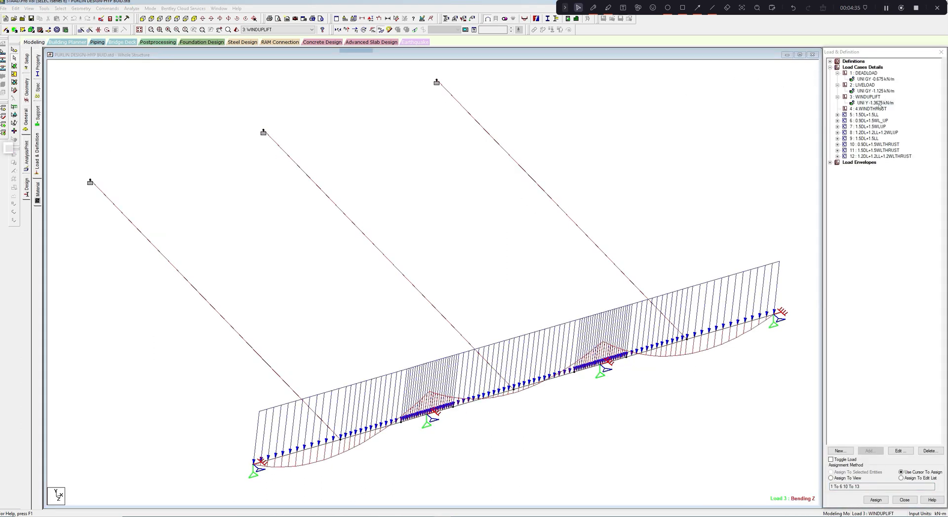
pyautogui.click(874, 102)
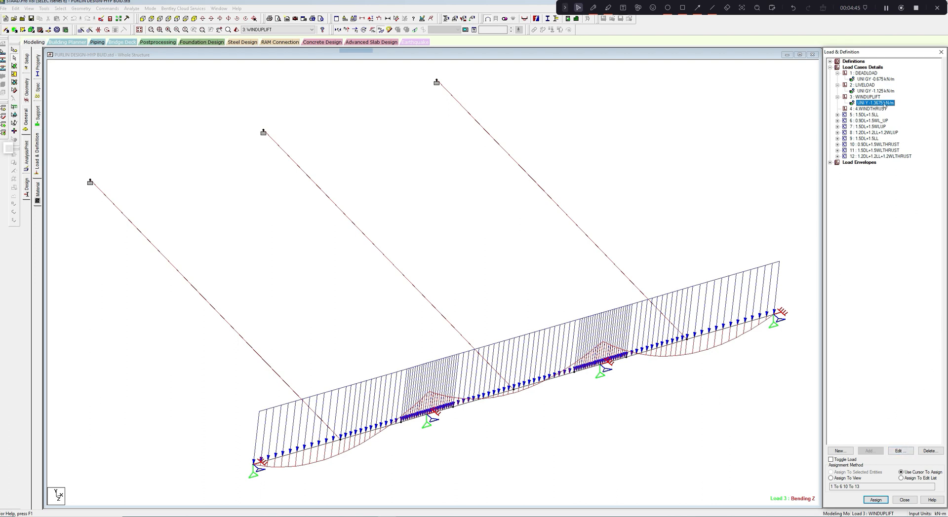
pyautogui.click(899, 450)
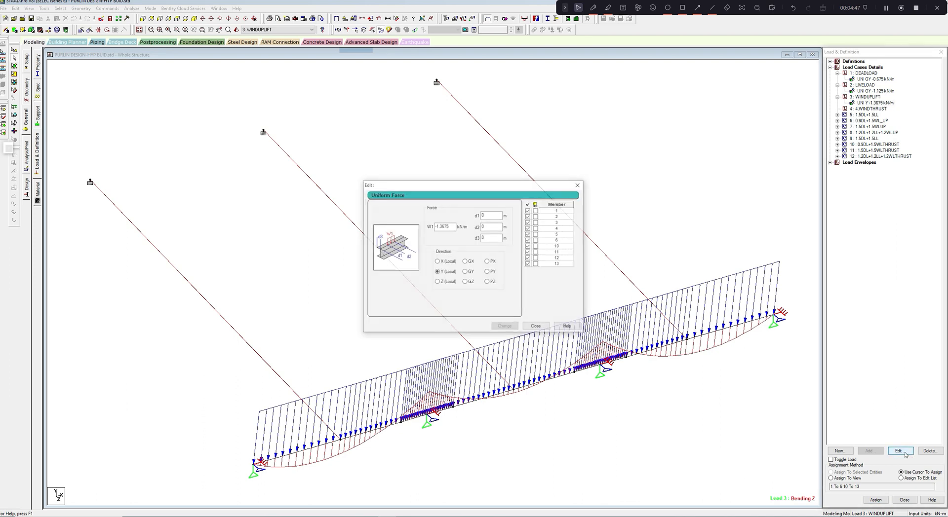
pyautogui.click(435, 226)
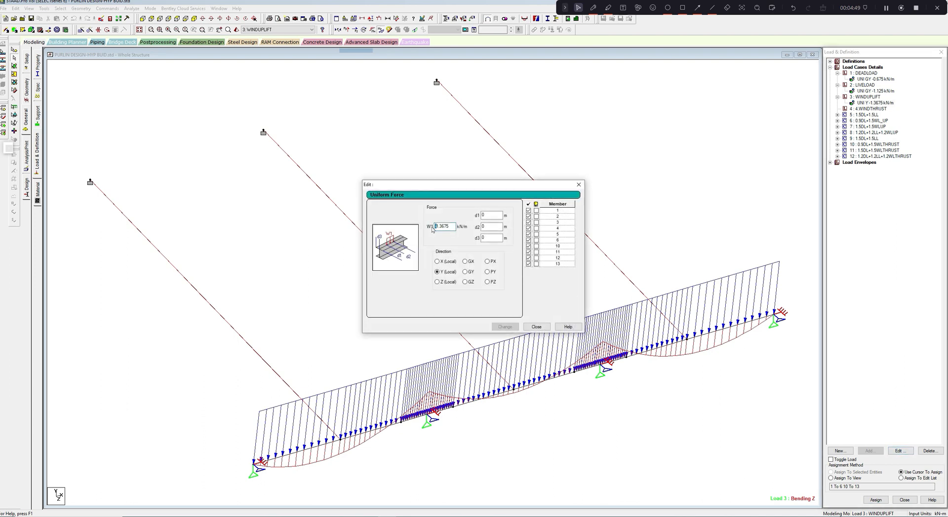
pyautogui.press('Delete')
pyautogui.click(502, 326)
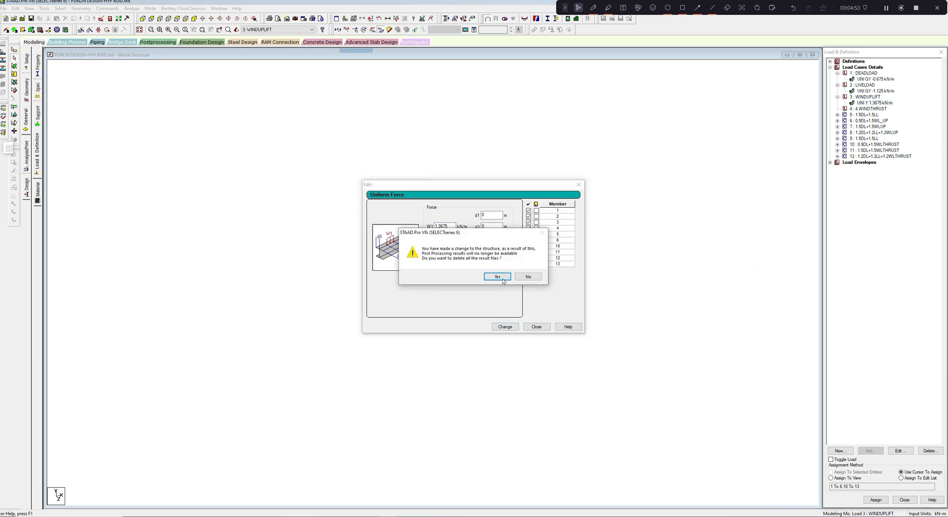
pyautogui.click(502, 278)
pyautogui.click(579, 184)
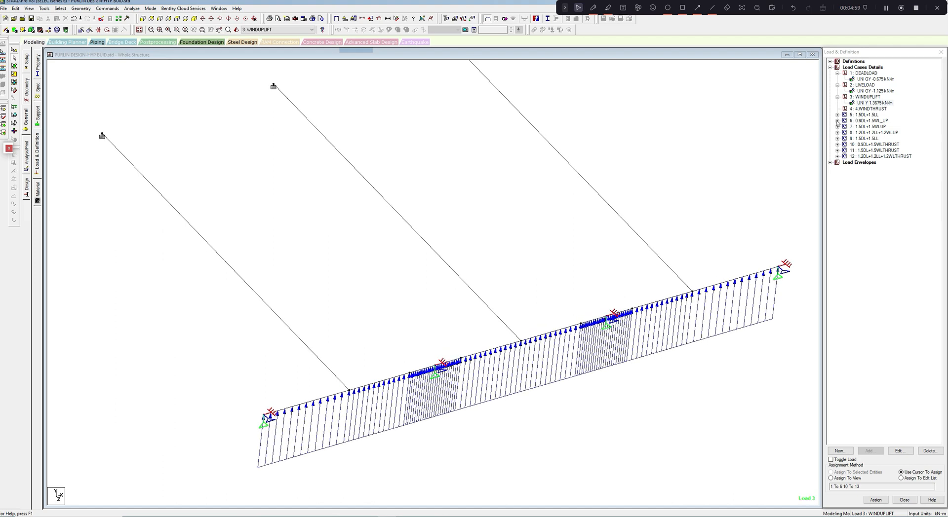
# - Examine the components of load combination 6 (0.9DL+1.5WL_UP) and its load directions along the purlin
pyautogui.click(837, 122)
pyautogui.click(874, 125)
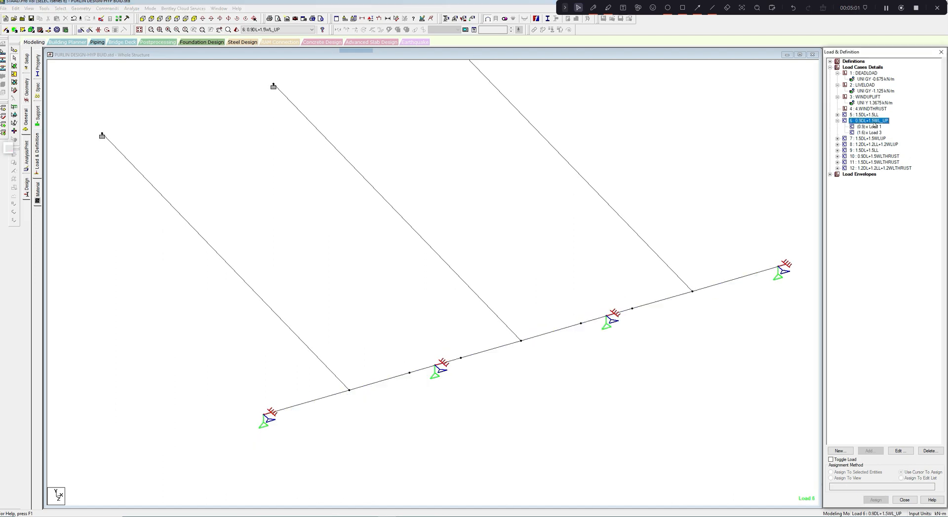
pyautogui.click(864, 128)
pyautogui.moveTo(704, 203); pyautogui.dragTo(735, 130, button='middle')
pyautogui.scroll(1, 717, 165)
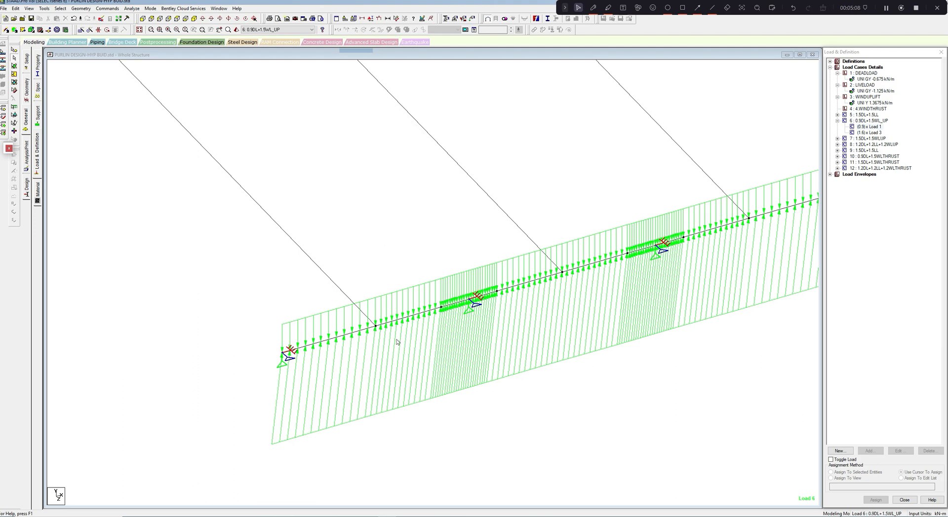
pyautogui.scroll(-3, 413, 249)
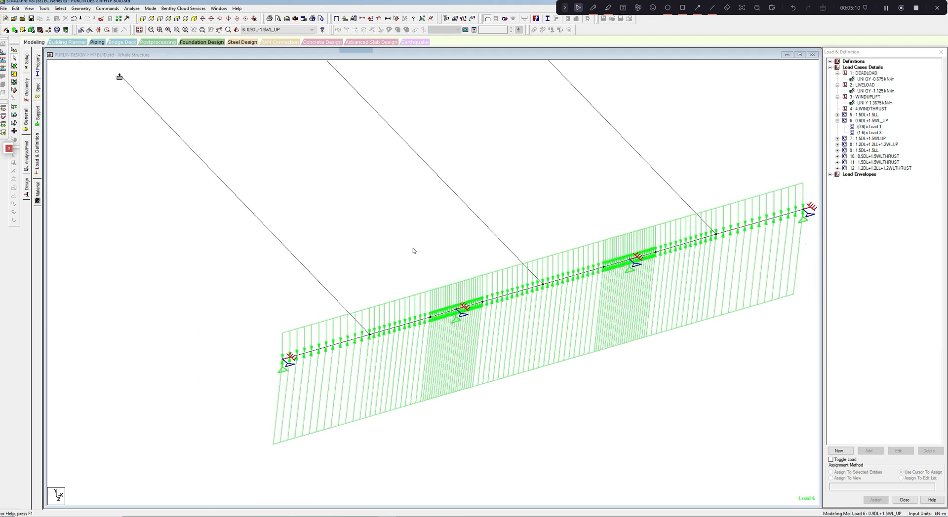
pyautogui.moveTo(446, 231); pyautogui.dragTo(422, 236, button='middle')
pyautogui.scroll(-2, 423, 236)
pyautogui.scroll(2, 423, 236)
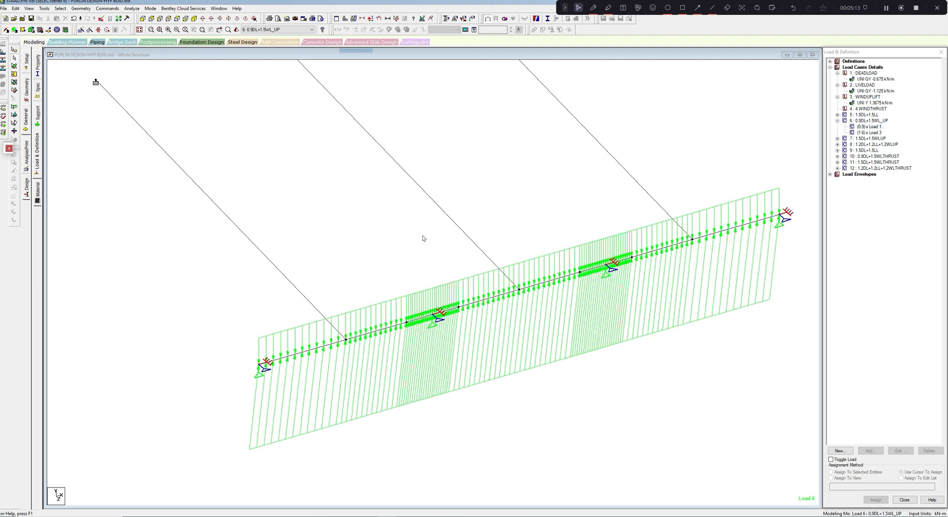
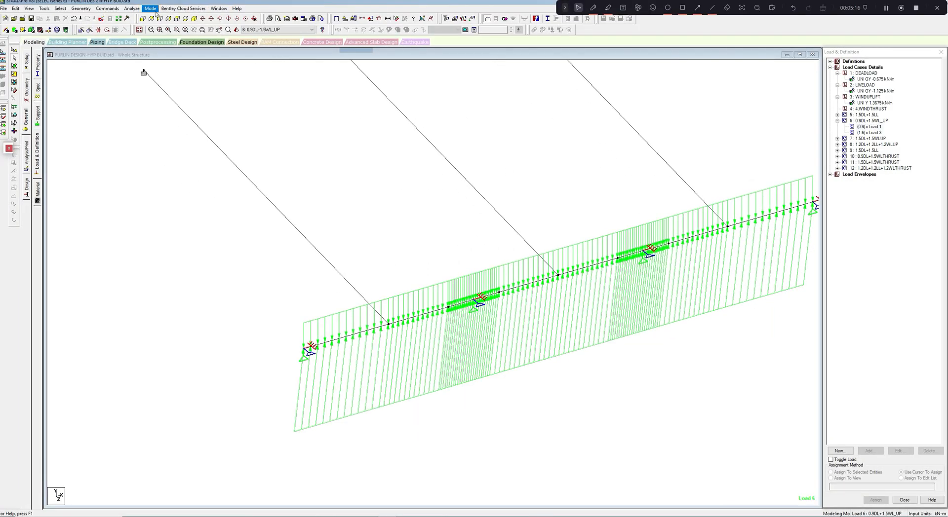
# - Rerun the analysis despite the empty load case, staying in modeling mode, and display combination 6's bending Z diagram
pyautogui.click(137, 9)
pyautogui.click(140, 17)
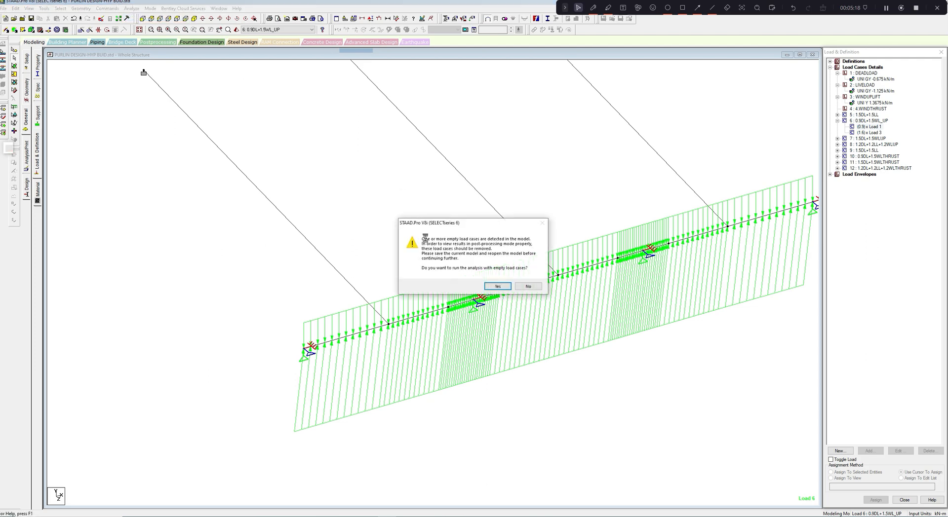
pyautogui.click(498, 286)
pyautogui.click(427, 269)
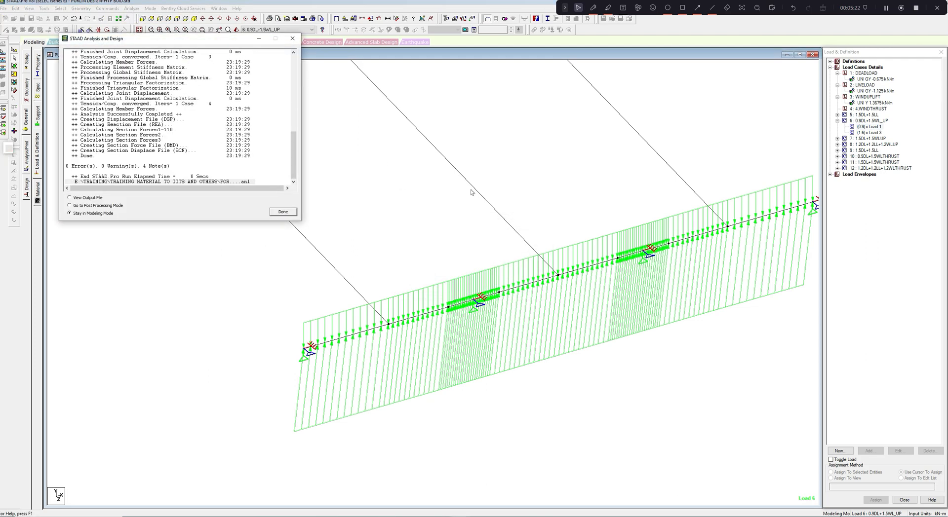
pyautogui.click(283, 212)
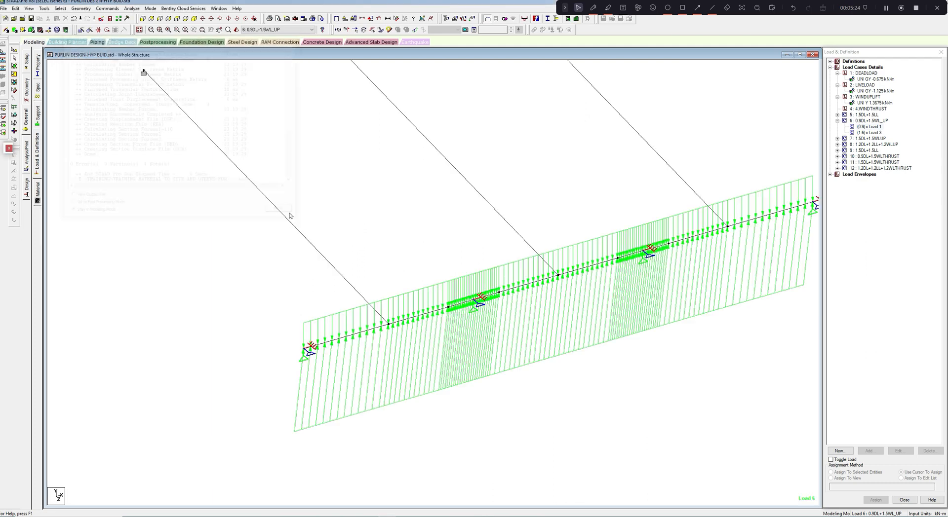
pyautogui.click(386, 31)
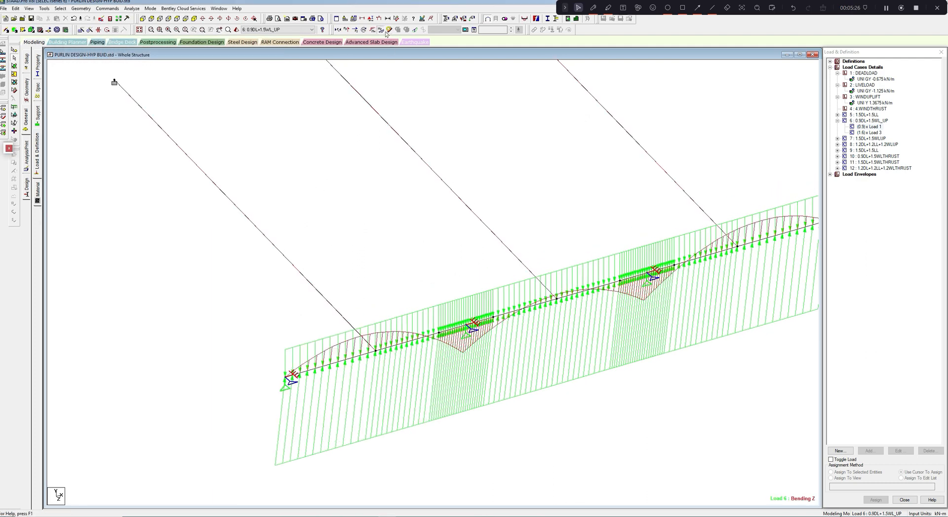
pyautogui.scroll(1, 382, 71)
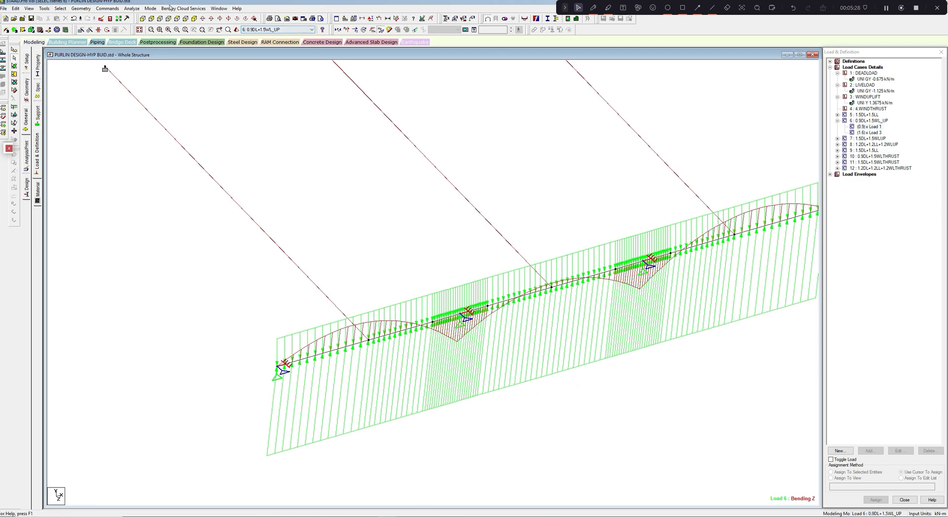
# - Enter postprocessing with ENVELOPE 1 covering combinations 5 to 12, and display the envelope's bending Z diagram
pyautogui.click(150, 8)
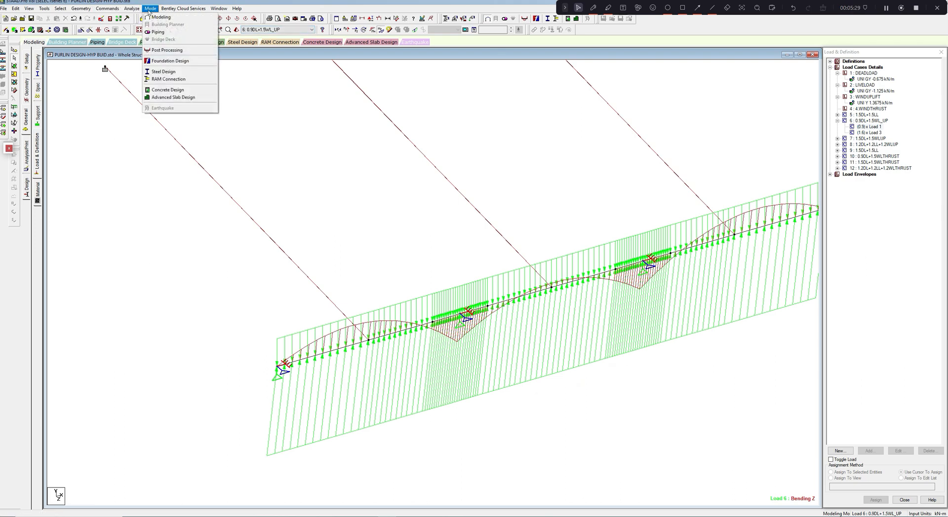
pyautogui.click(156, 50)
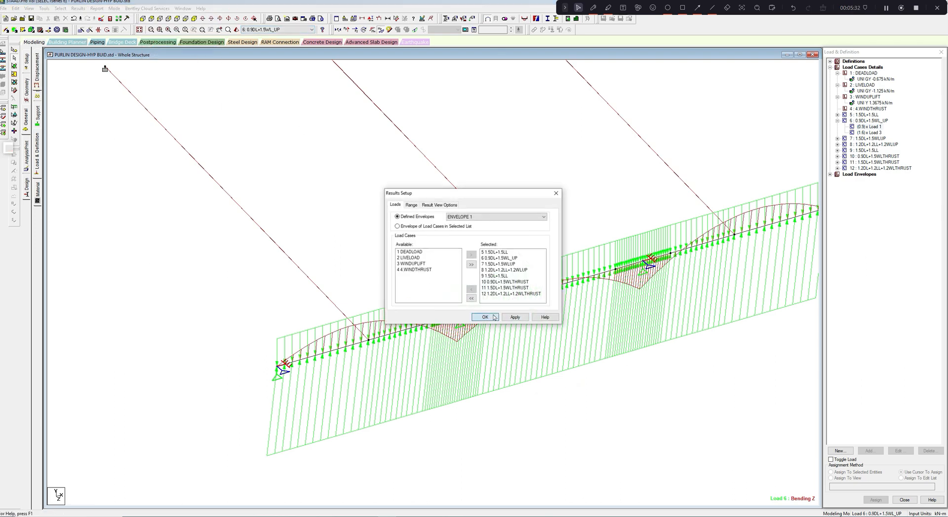
pyautogui.click(484, 317)
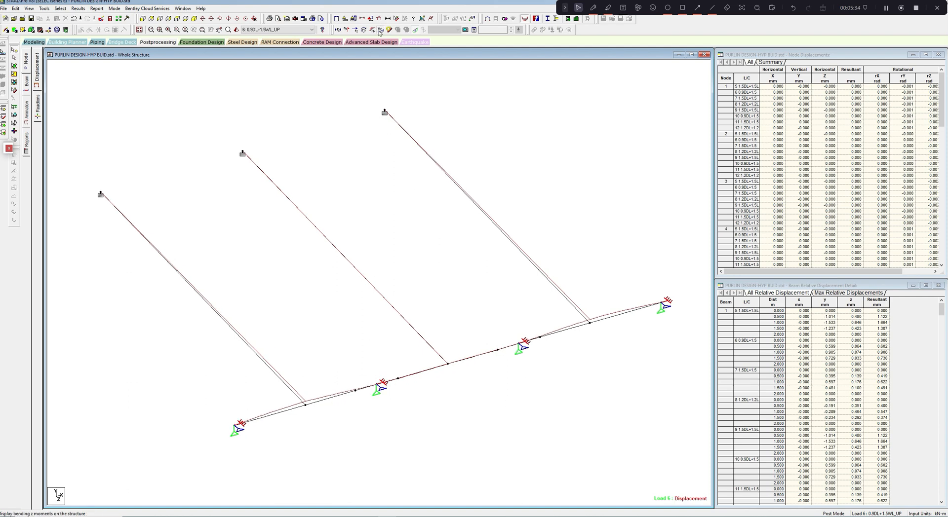
pyautogui.click(346, 30)
pyautogui.click(312, 30)
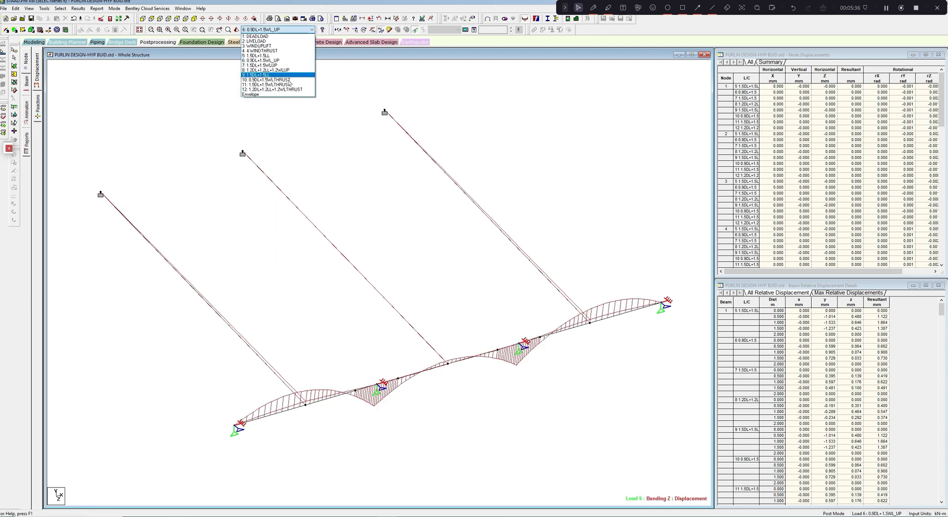
pyautogui.click(277, 95)
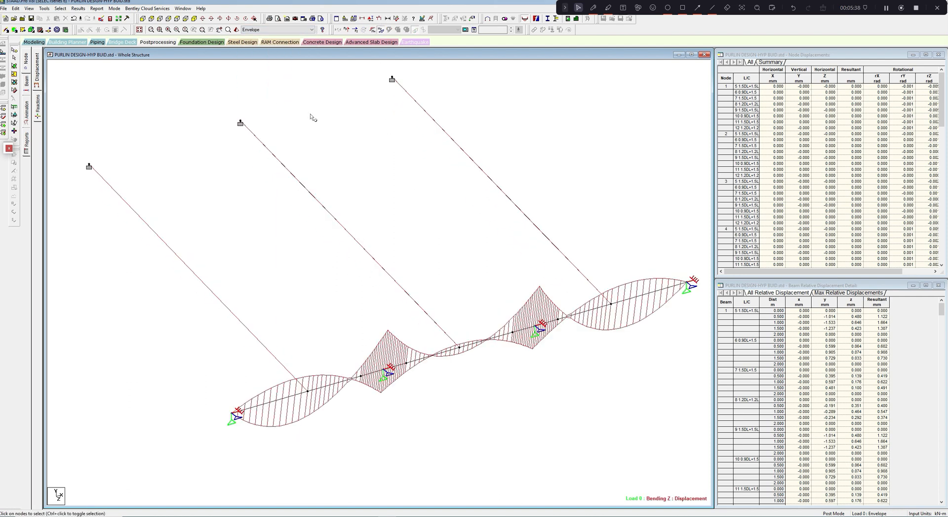
# - Annotate the bending diagram with the moment values at the beam ends
pyautogui.click(78, 9)
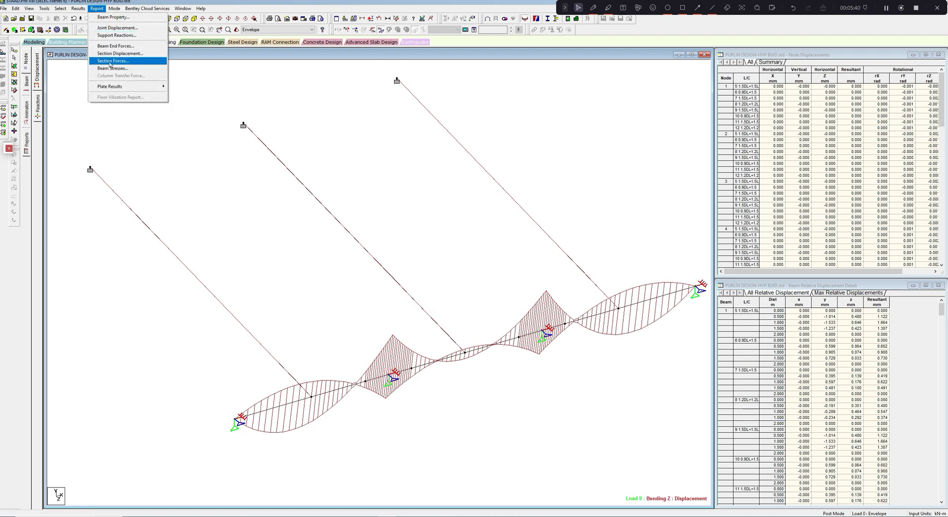
pyautogui.click(90, 127)
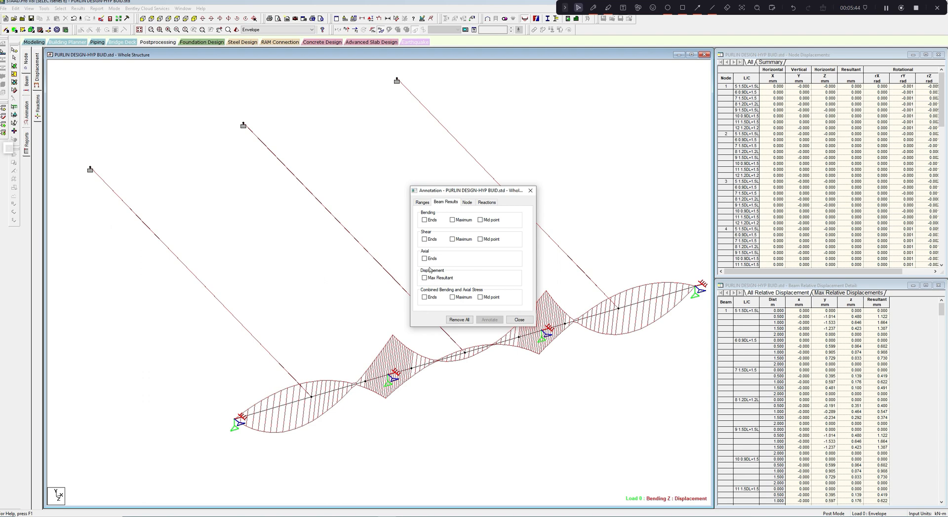
pyautogui.click(424, 219)
pyautogui.click(489, 320)
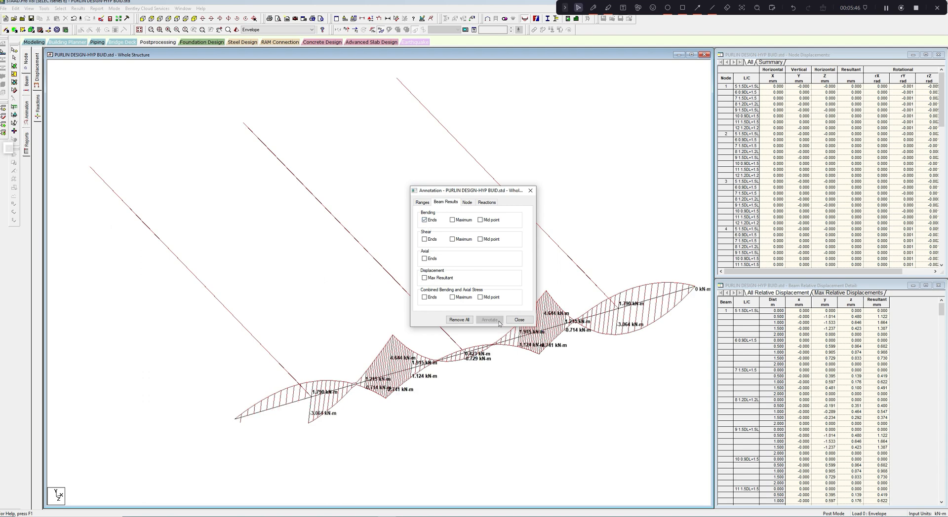
pyautogui.click(530, 191)
# - Examine the envelope moments annotated along the purlin, especially at the supports and the end-span sag rod point
pyautogui.scroll(2, 493, 227)
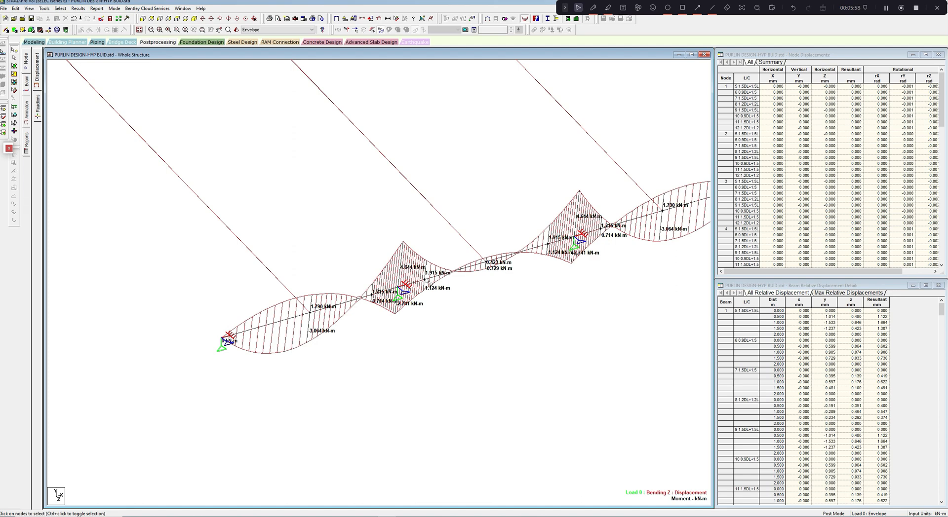
pyautogui.moveTo(426, 314); pyautogui.dragTo(326, 329, button='middle')
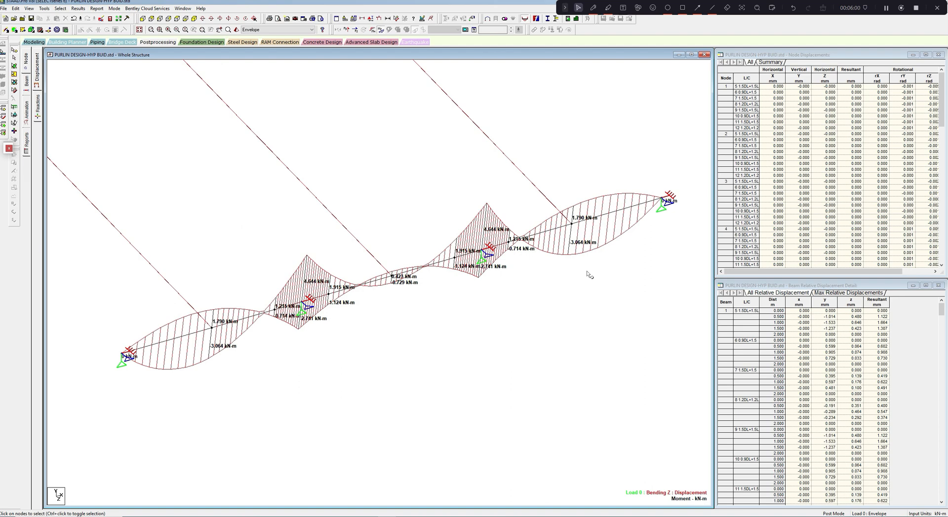
pyautogui.moveTo(587, 274); pyautogui.dragTo(596, 277, button='middle')
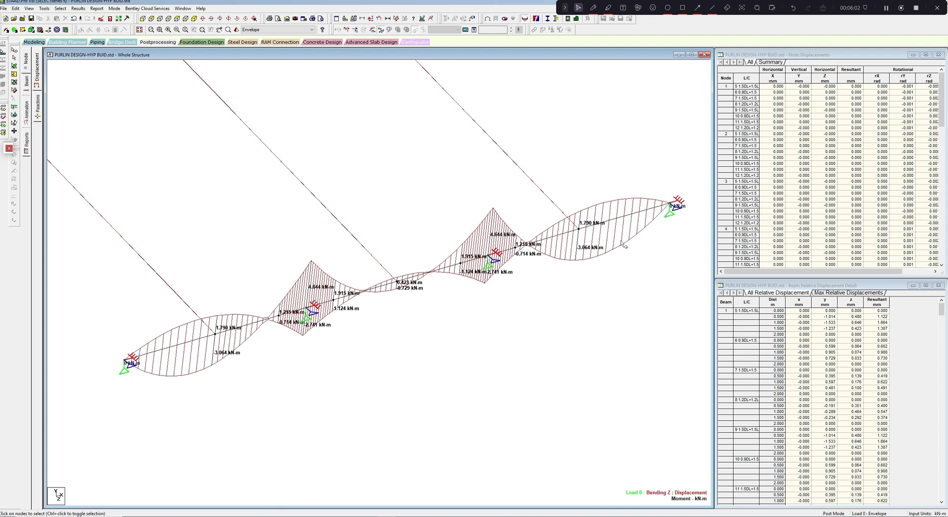
pyautogui.moveTo(611, 265); pyautogui.dragTo(617, 259, button='middle')
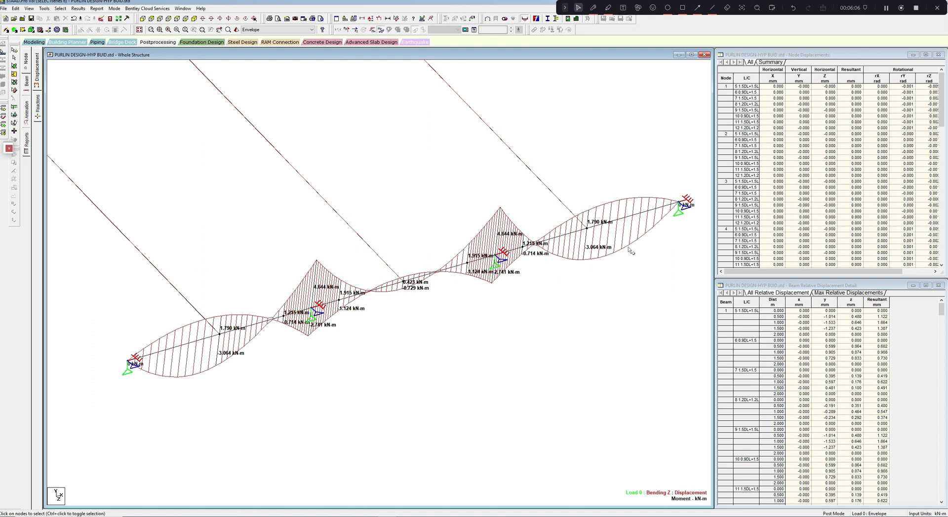
pyautogui.click(627, 220)
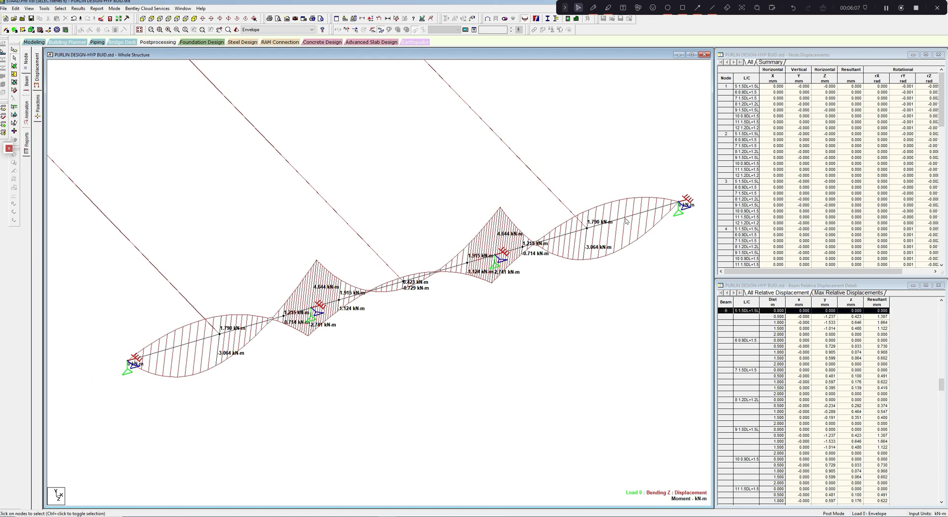
pyautogui.keyDown('ctrl'); pyautogui.click(584, 229); pyautogui.keyUp('ctrl')
pyautogui.click(607, 229)
# - Switch the displayed results from the envelope to load combination 5 (1.5DL+1.5LL)
pyautogui.click(299, 30)
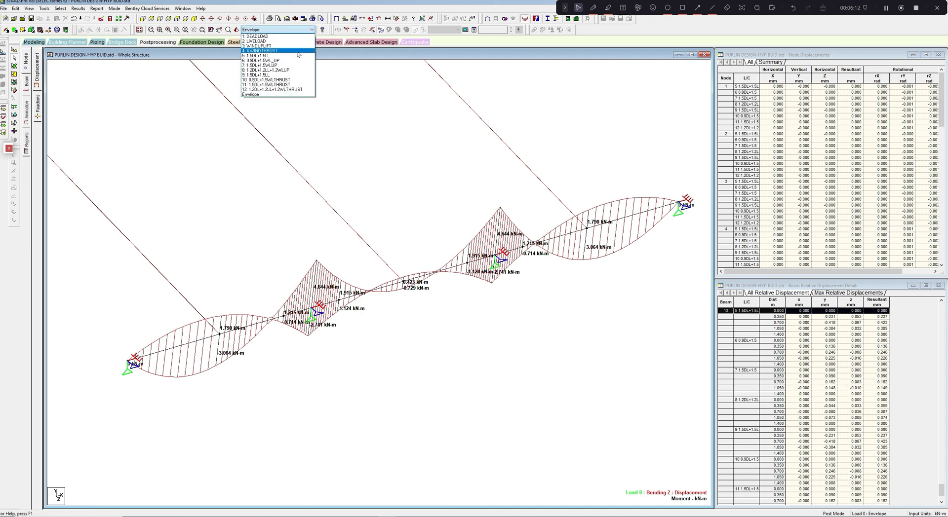
pyautogui.click(297, 56)
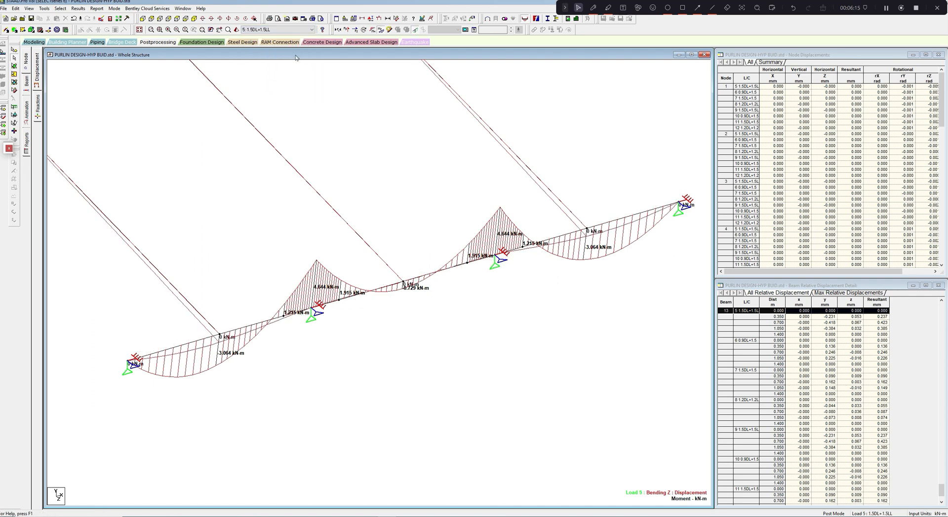
pyautogui.click(311, 29)
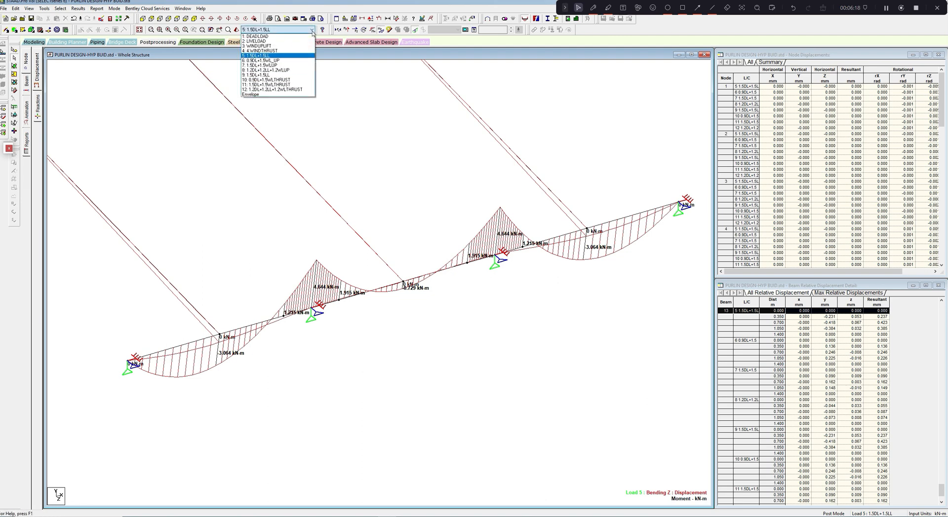
pyautogui.click(431, 116)
# - Check beam 6's bending Z moment under 1.5DL+1.5LL at 0.434 m along the beam, then close its details
pyautogui.doubleClick(613, 223)
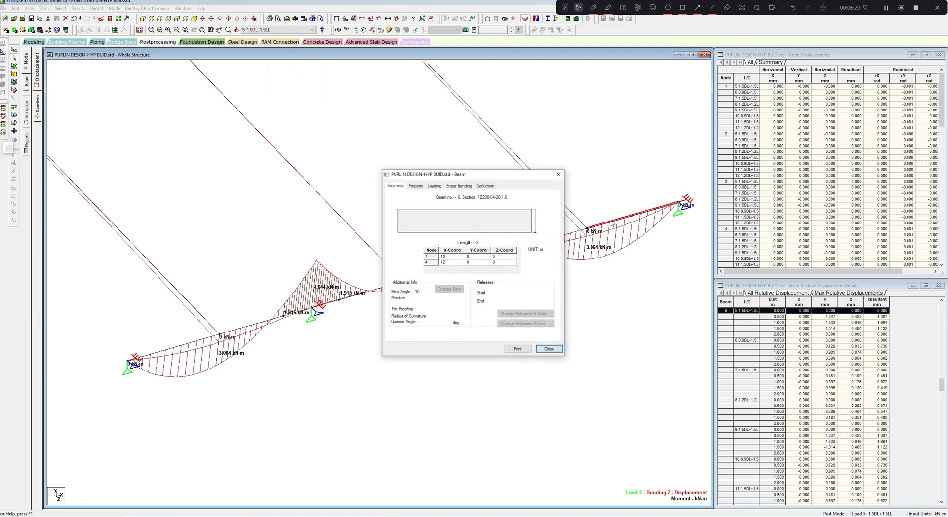
pyautogui.click(457, 186)
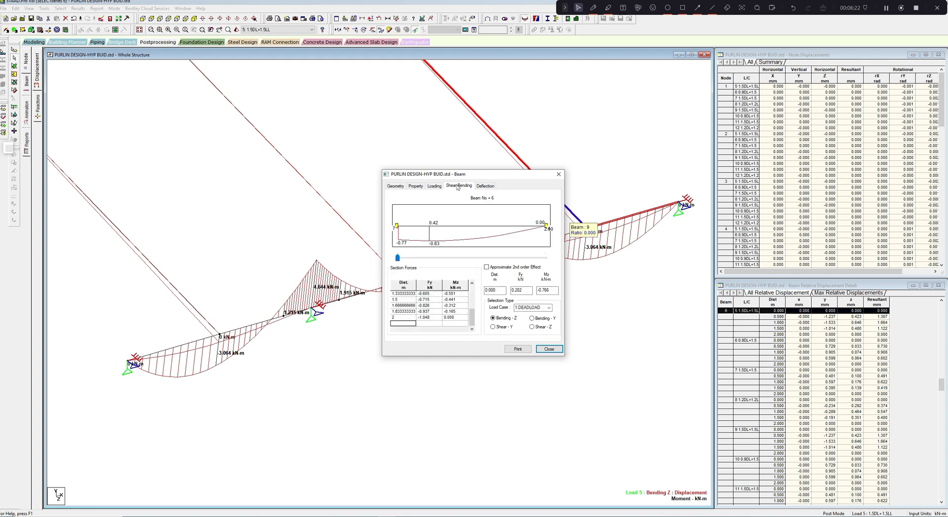
pyautogui.click(549, 308)
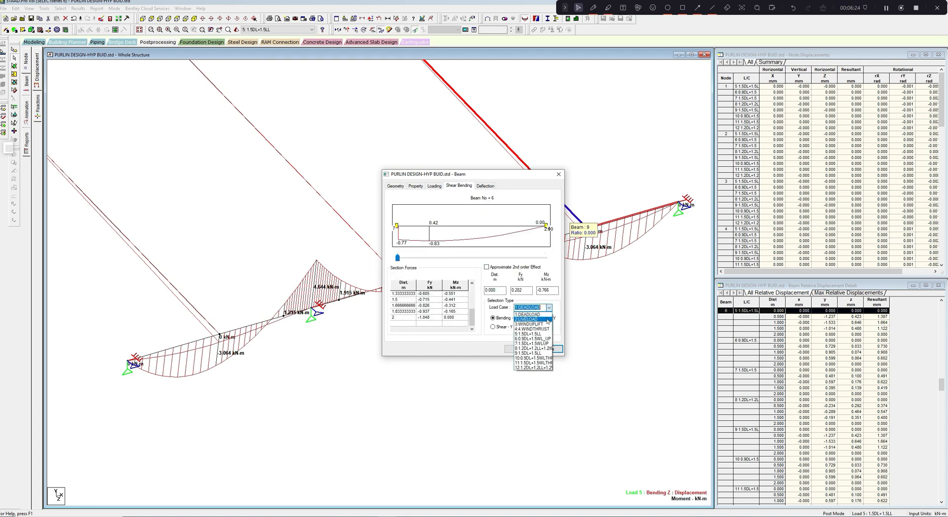
pyautogui.click(541, 333)
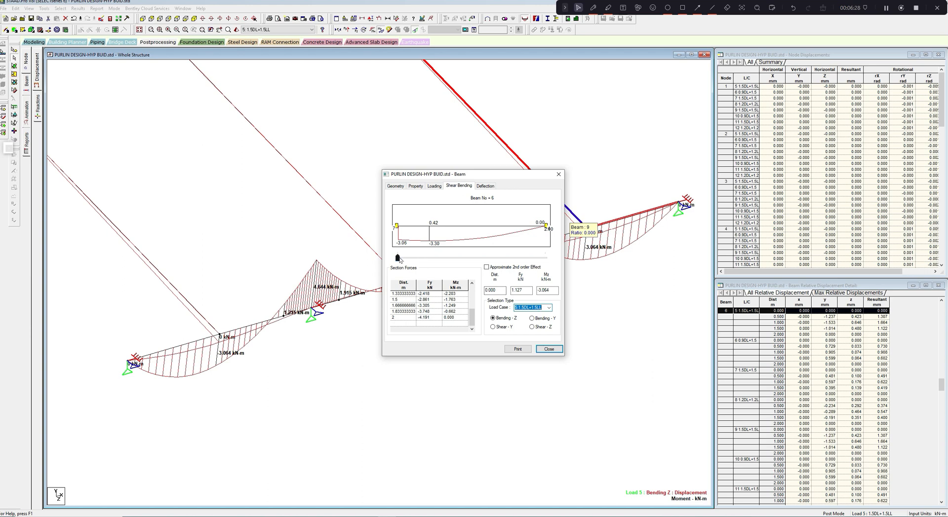
pyautogui.moveTo(402, 261); pyautogui.dragTo(431, 259)
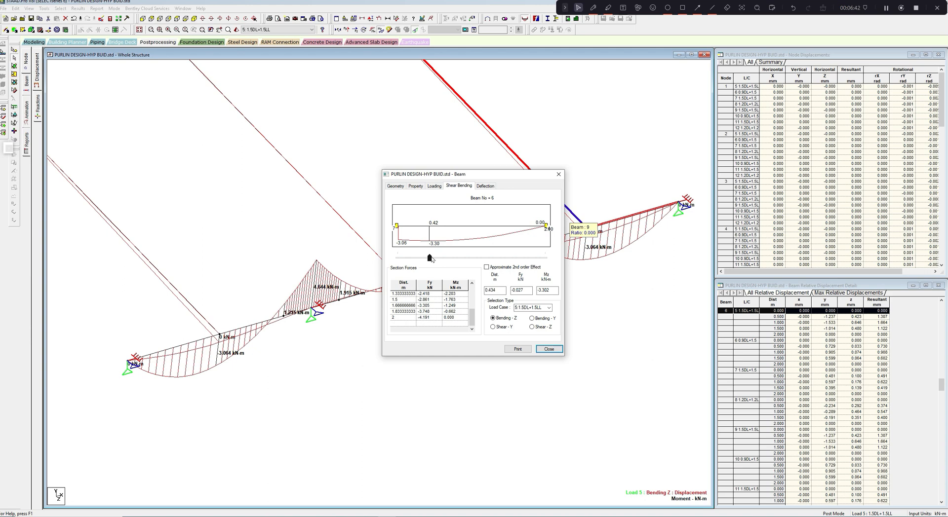
pyautogui.click(559, 174)
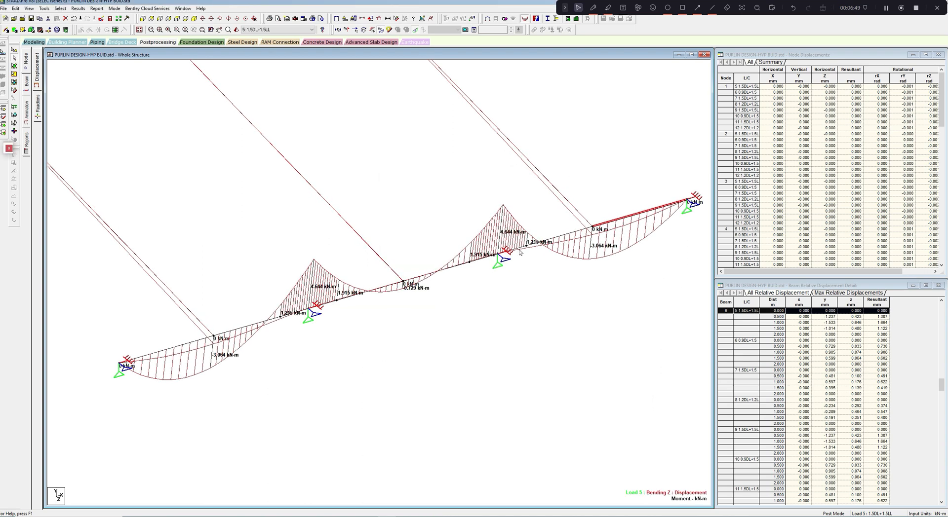
# - Open the details of the short lap beam at the interior support adjoining beam 6's span, then close them
pyautogui.click(519, 250)
pyautogui.doubleClick(519, 250)
pyautogui.click(559, 175)
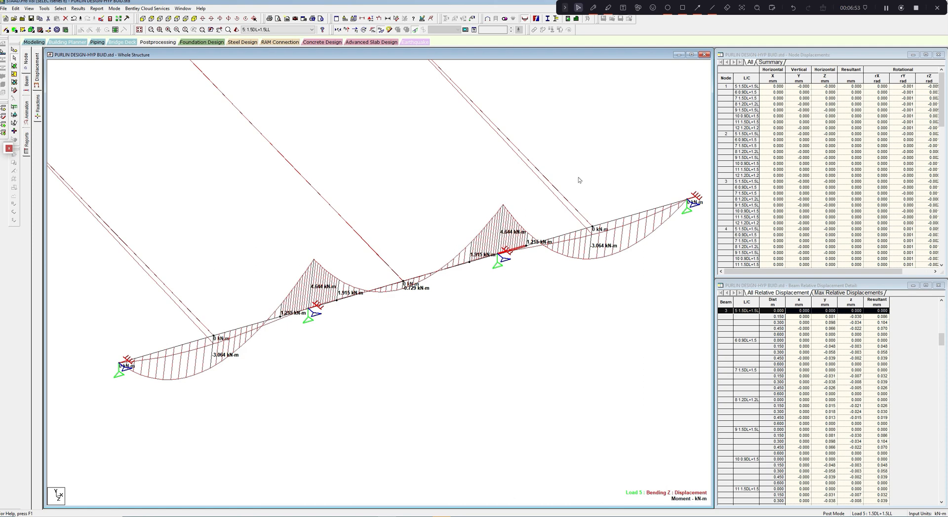
pyautogui.moveTo(501, 275); pyautogui.dragTo(502, 289, button='middle')
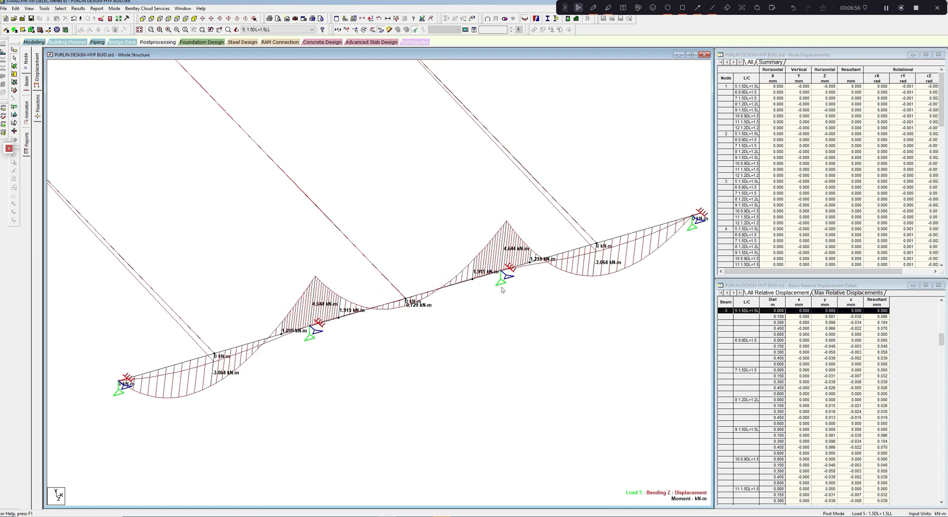
# - Add the bending Y diagram to the purlin for combination 5 and compare it with bending Z
pyautogui.click(380, 31)
pyautogui.moveTo(391, 168); pyautogui.dragTo(445, 172, button='middle')
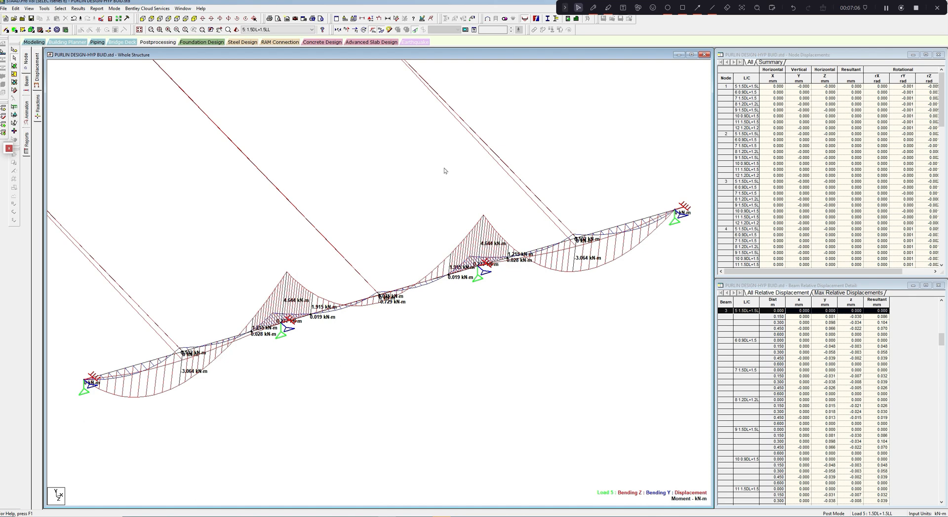
pyautogui.moveTo(456, 175); pyautogui.dragTo(483, 170, button='middle')
pyautogui.moveTo(626, 200); pyautogui.dragTo(611, 201, button='middle')
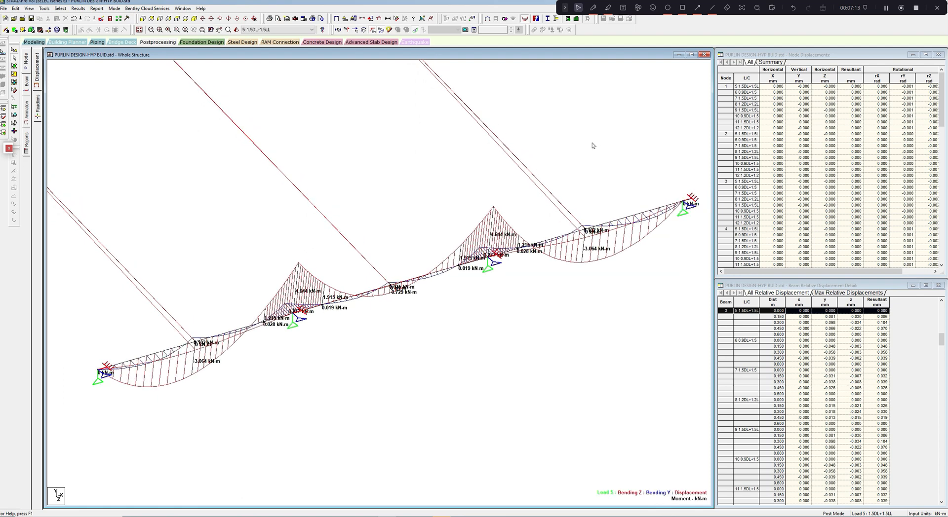
pyautogui.moveTo(593, 144); pyautogui.dragTo(594, 162, button='middle')
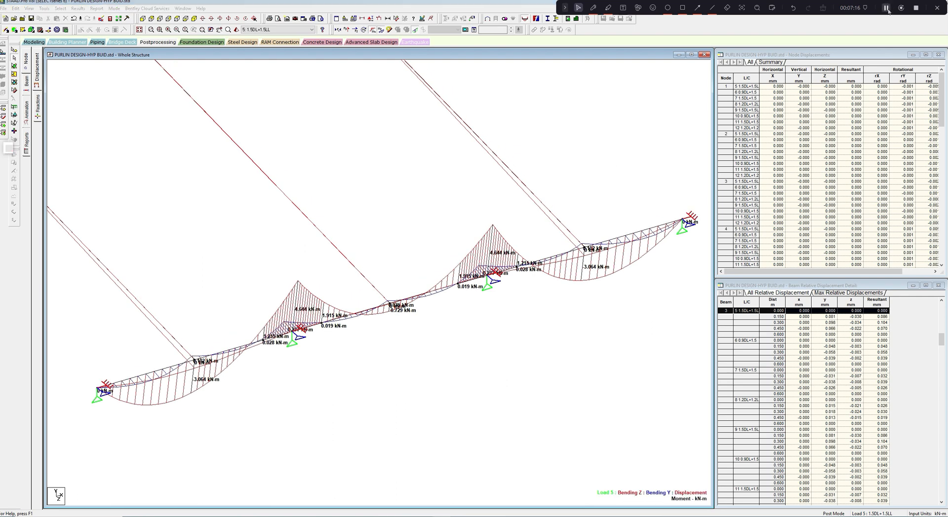
pyautogui.moveTo(661, 204); pyautogui.dragTo(701, 180, button='middle')
# - Launch CFS 13 and continue in its free Light Mode
pyautogui.press('super')
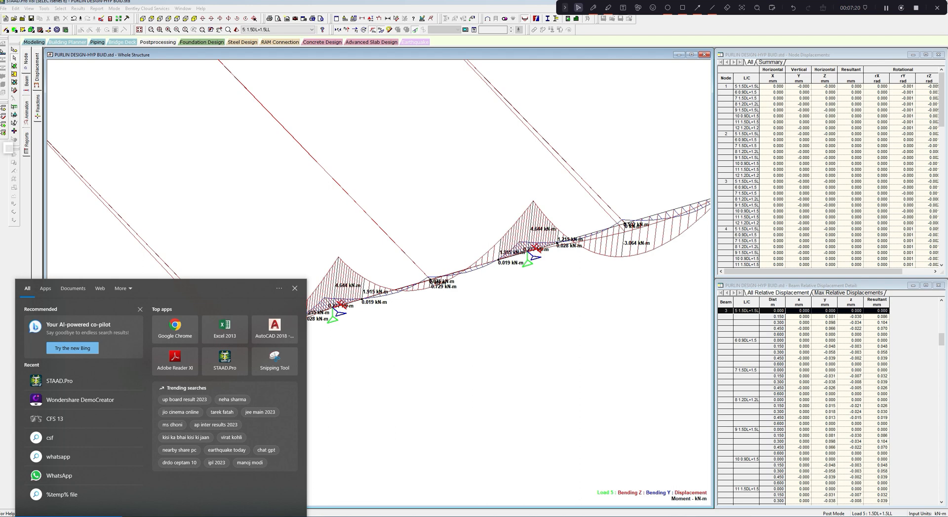
pyautogui.write('cfs')
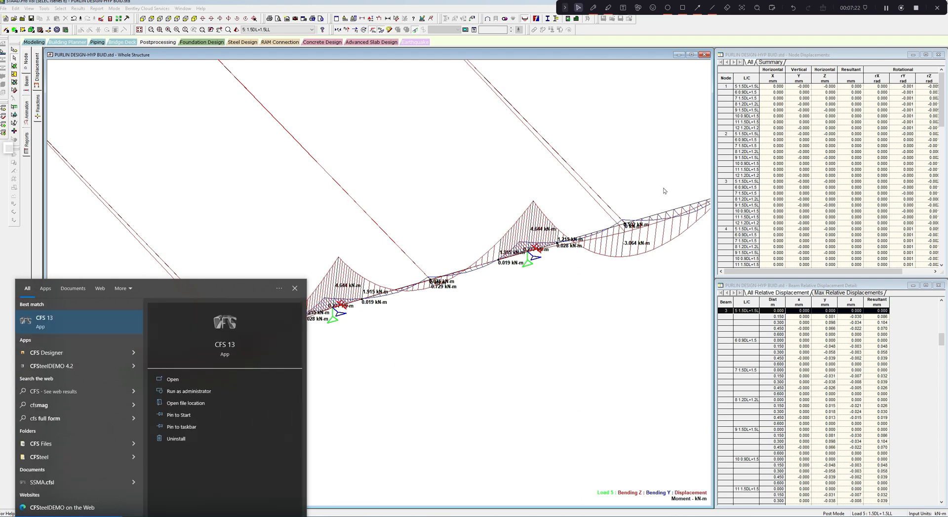
pyautogui.click(111, 324)
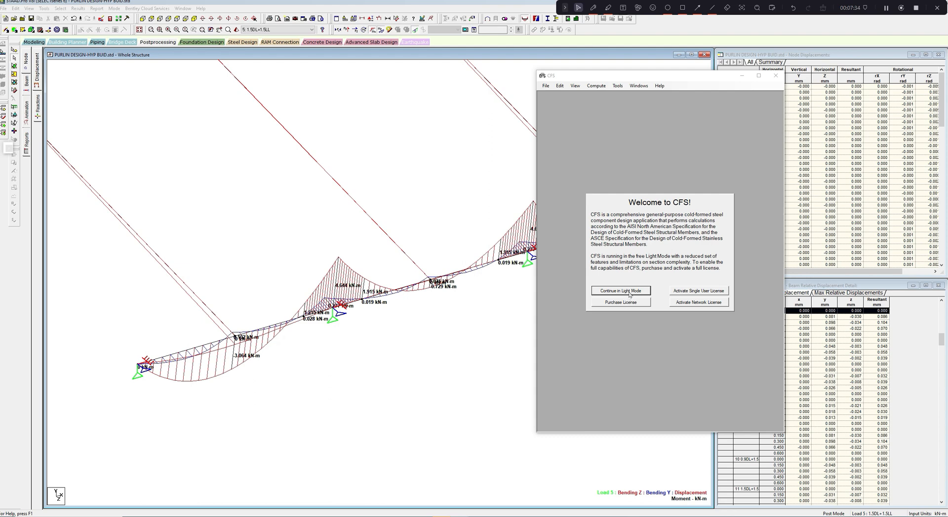
pyautogui.click(630, 295)
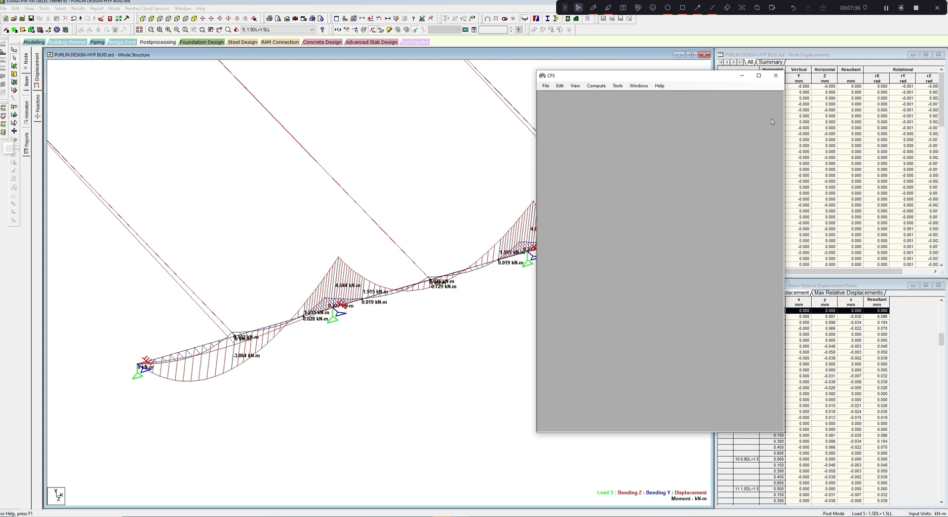
# - Start a new section with the wizard and choose the stiffened Zee shape
pyautogui.click(543, 109)
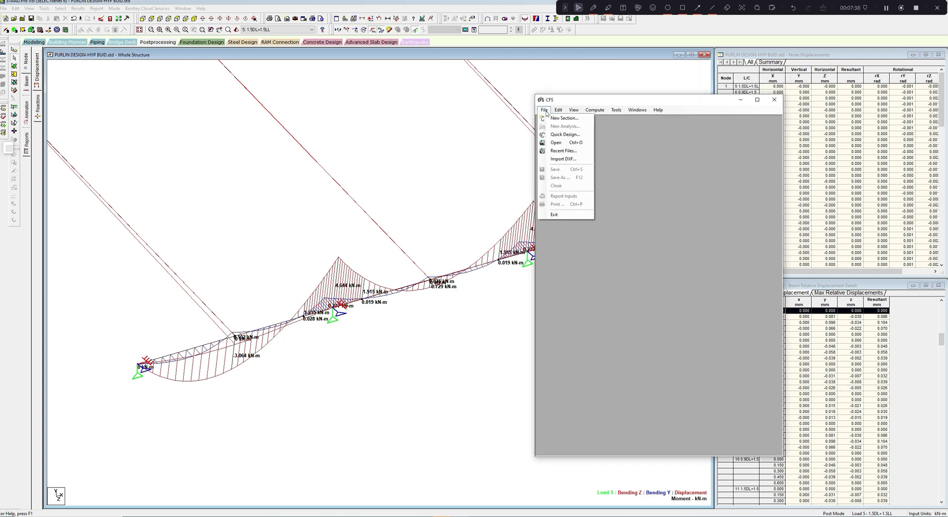
pyautogui.click(562, 118)
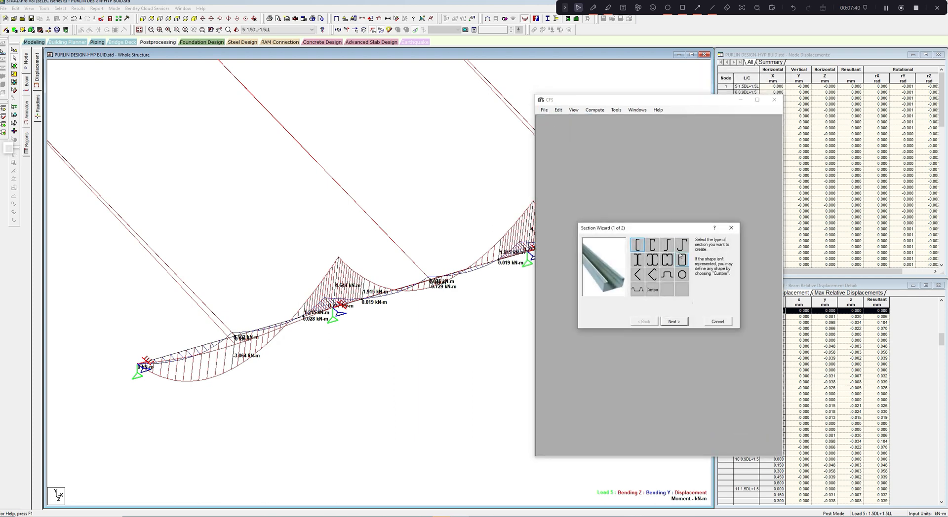
pyautogui.click(683, 249)
pyautogui.click(674, 322)
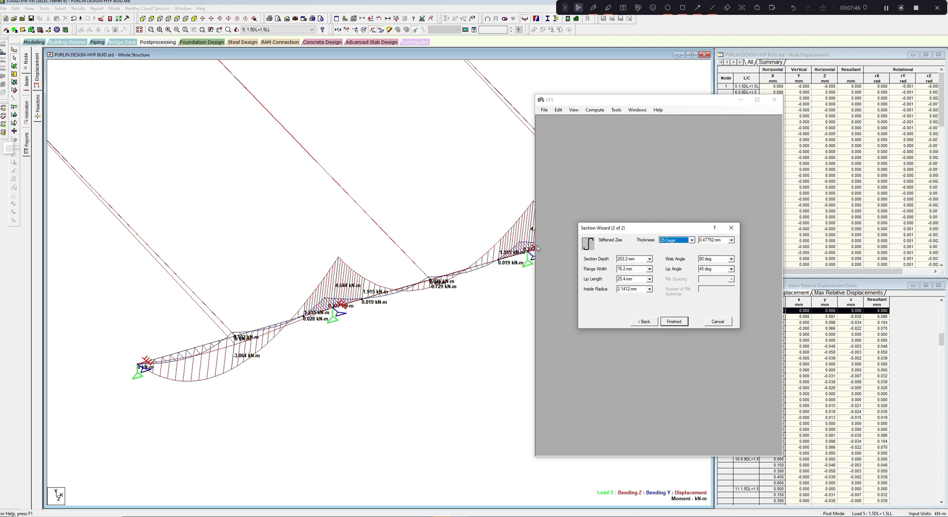
# - Create the Zee with 200 mm depth, 64 mm flanges, 20 mm lips, 1.6 mm thickness and 2.4 mm inside radius
pyautogui.doubleClick(623, 258)
pyautogui.write('200')
pyautogui.press('Tab')
pyautogui.write('64')
pyautogui.press('Tab')
pyautogui.write('20')
pyautogui.press('Tab')
pyautogui.moveTo(714, 240); pyautogui.dragTo(686, 242)
pyautogui.write('1.6')
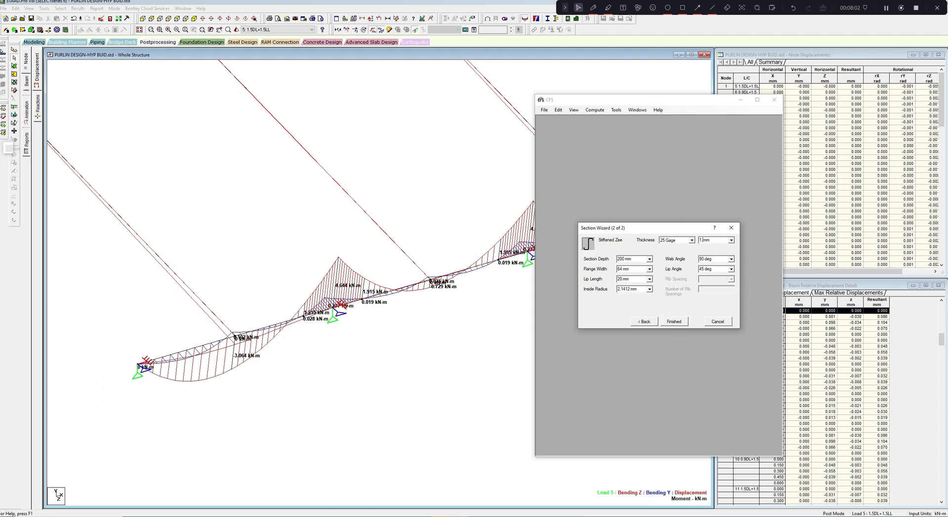
pyautogui.moveTo(631, 289); pyautogui.dragTo(602, 288)
pyautogui.write('2')
pyautogui.click(675, 322)
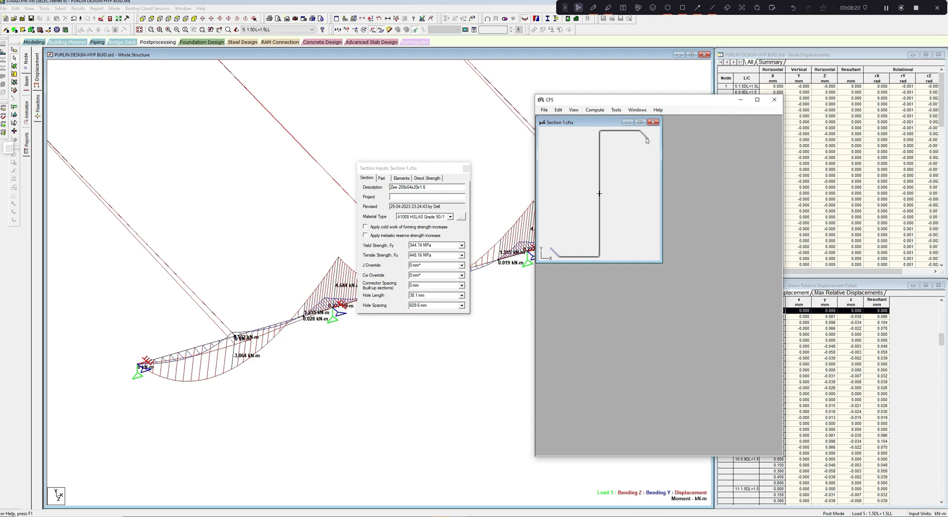
# - Set the angle of the first lip, element 1 of the stiffened Zee, to -60 degrees
pyautogui.click(381, 178)
pyautogui.click(401, 178)
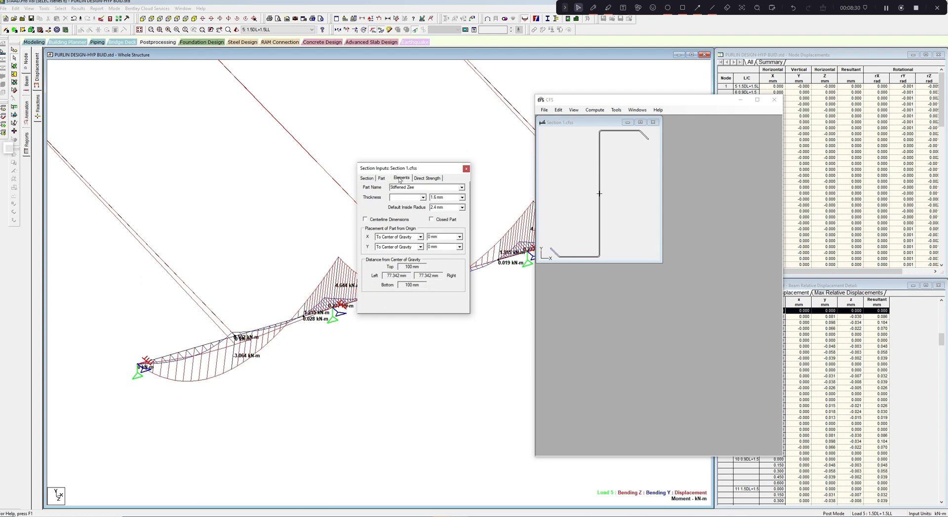
pyautogui.click(406, 210)
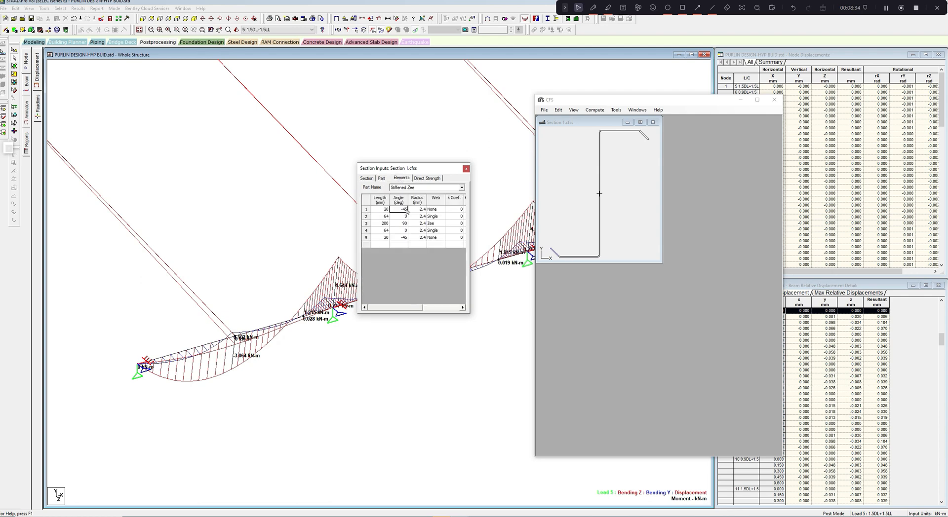
pyautogui.click(381, 179)
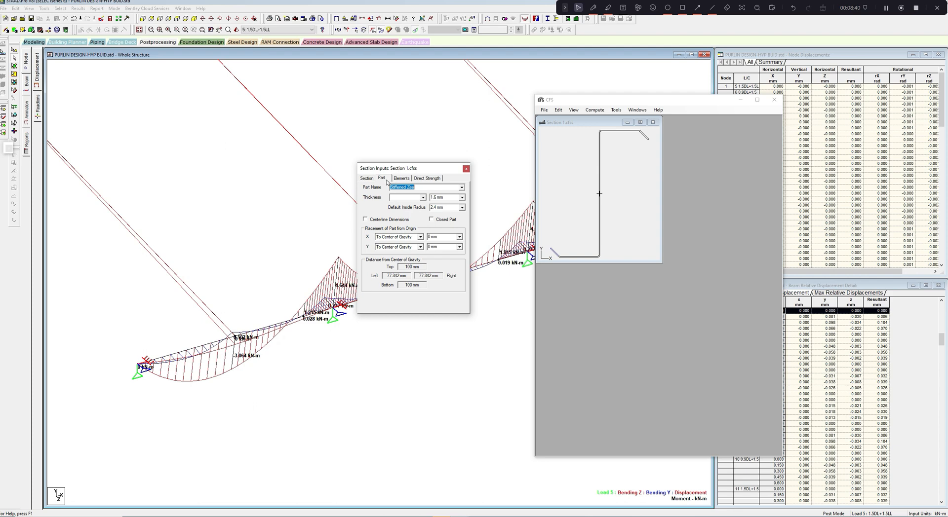
pyautogui.click(369, 179)
pyautogui.click(384, 179)
pyautogui.click(400, 179)
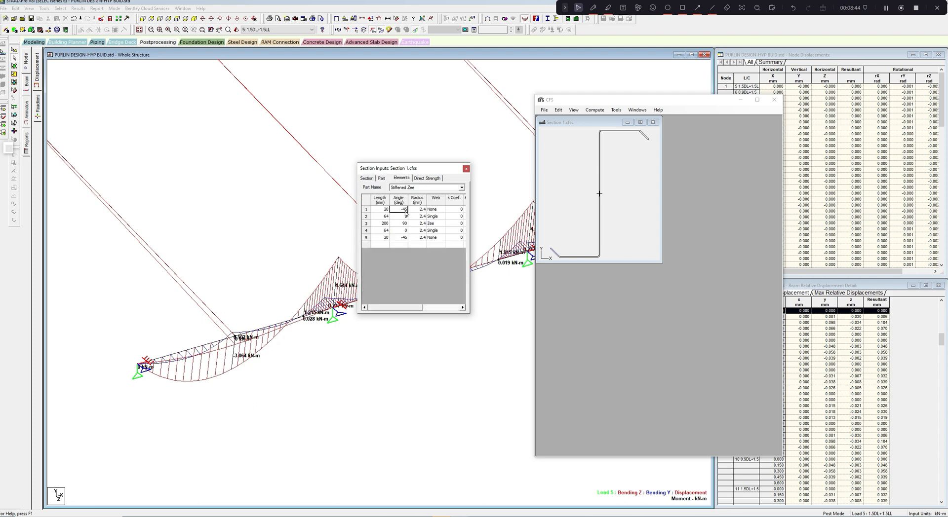
pyautogui.write('-60')
pyautogui.press('BackSpace')
# - Set the angle of the second lip, element 5 of the stiffened Zee, to -60 degrees
pyautogui.click(402, 238)
pyautogui.click(521, 288)
pyautogui.press('BackSpace')
pyautogui.click(399, 238)
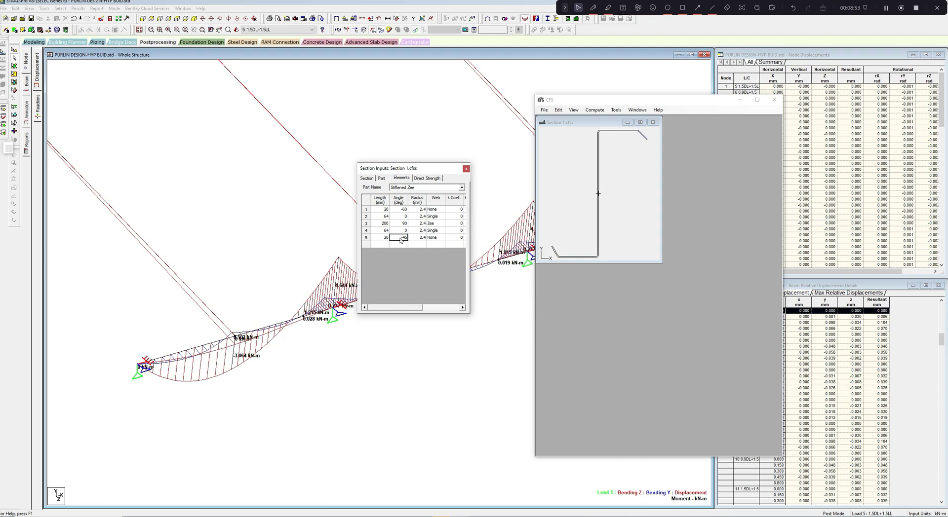
pyautogui.press('BackSpace')
pyautogui.press('BackSpace')
pyautogui.click(609, 212)
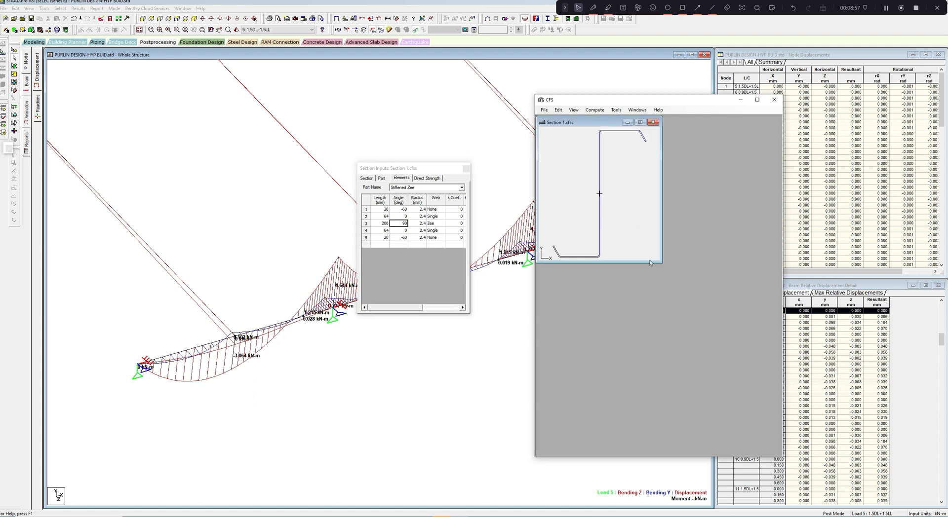
# - Enlarge the CFS and section drawing windows and move the section inputs clear of the drawing
pyautogui.moveTo(662, 264); pyautogui.dragTo(772, 452)
pyautogui.moveTo(782, 301); pyautogui.dragTo(893, 301)
pyautogui.moveTo(651, 104); pyautogui.dragTo(580, 107)
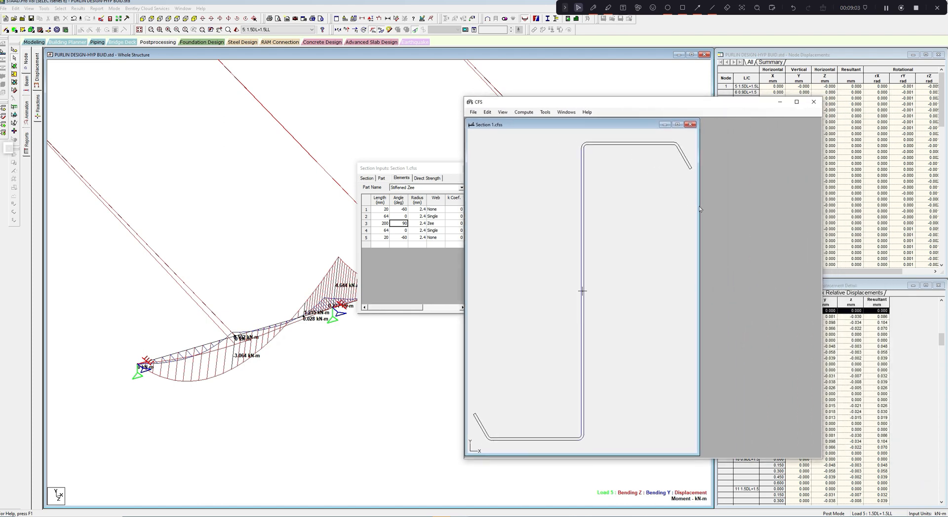
pyautogui.moveTo(699, 209); pyautogui.dragTo(794, 237)
pyautogui.moveTo(427, 169); pyautogui.dragTo(381, 179)
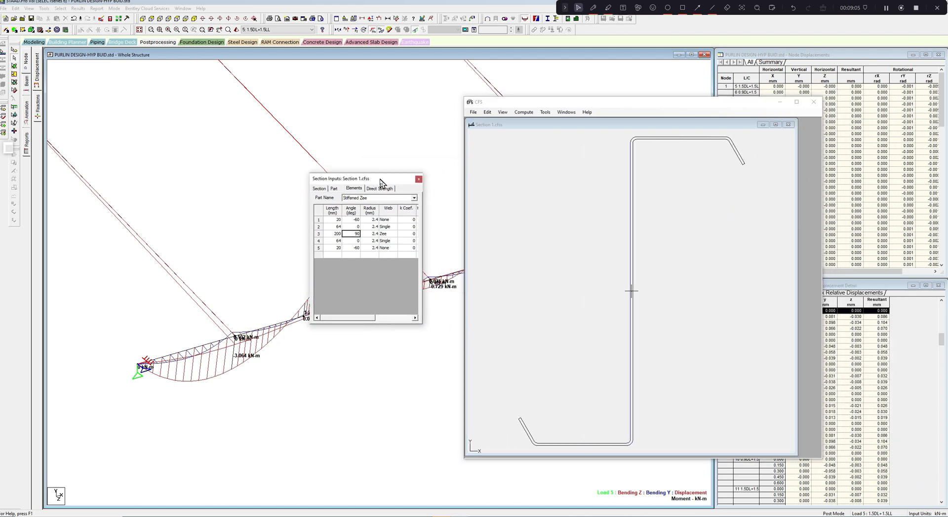
# - Enter HYP BUILDING as the section's project, check the yield strength and close the section inputs
pyautogui.click(321, 189)
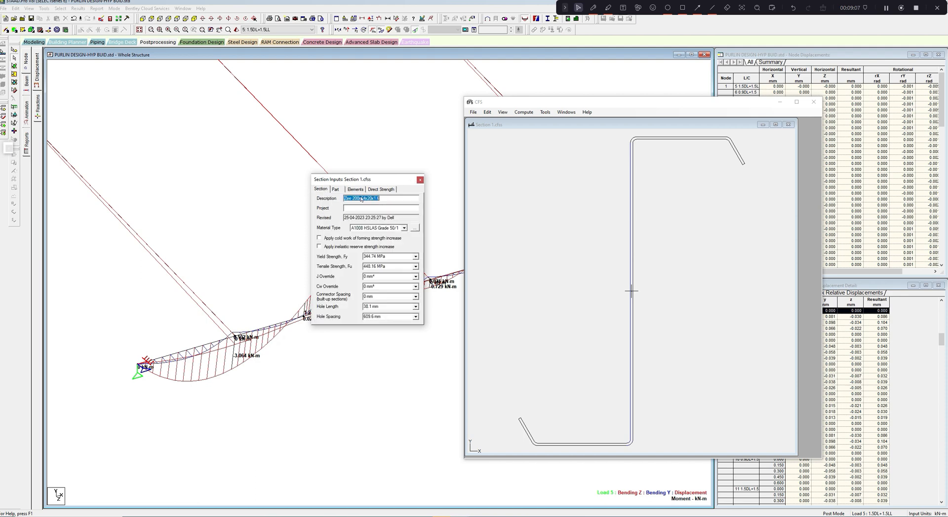
pyautogui.press('Tab')
pyautogui.write('HY')
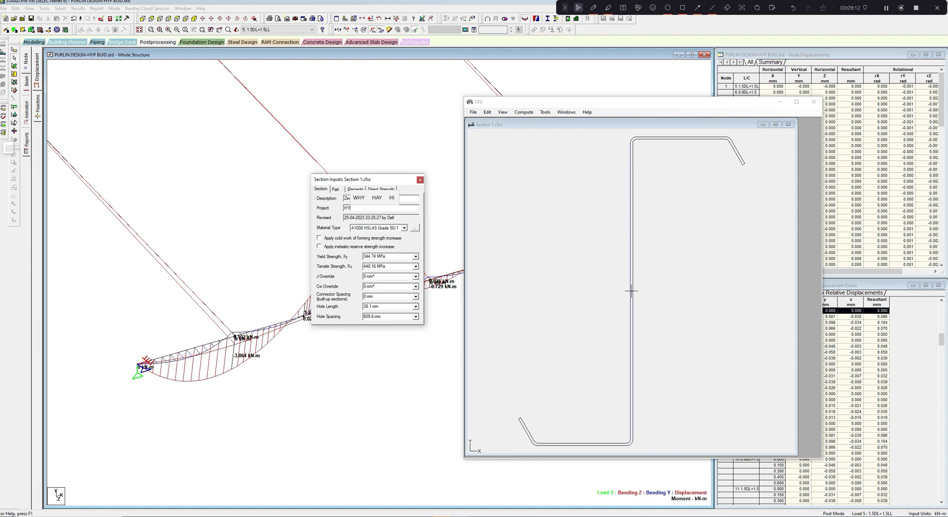
pyautogui.write('P BUILD')
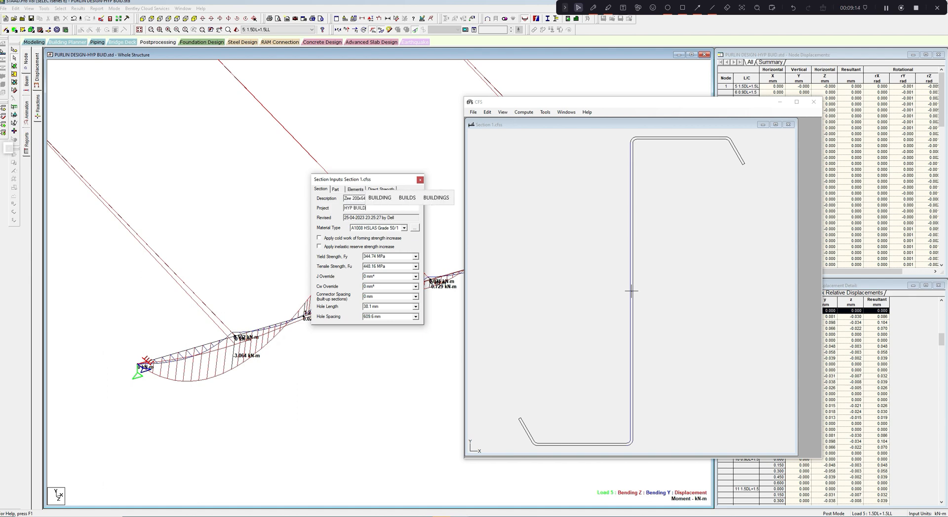
pyautogui.write('ING')
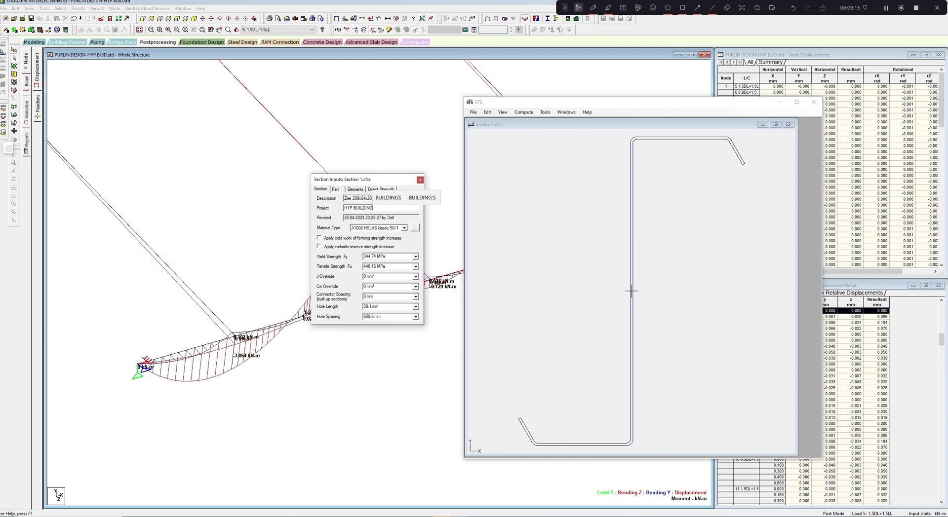
pyautogui.doubleClick(377, 257)
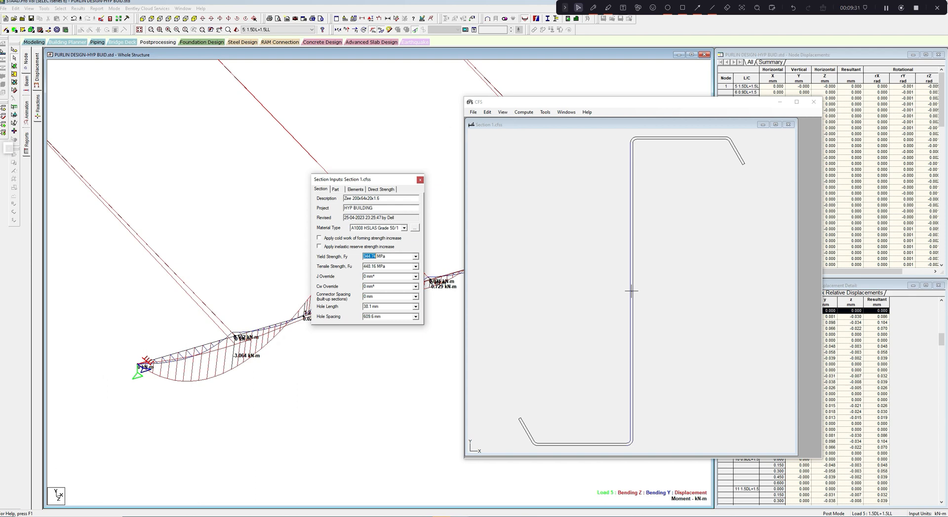
pyautogui.click(420, 179)
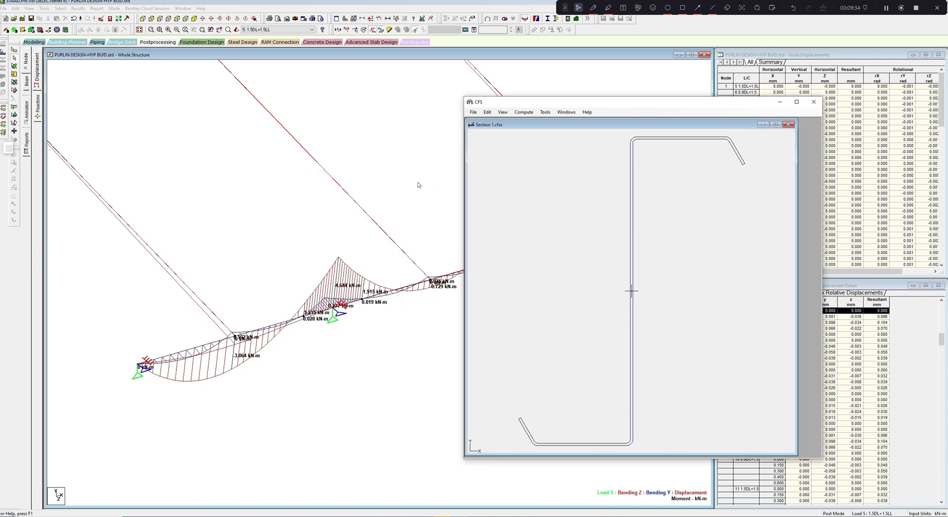
# - Select AISI S100-16, US LRFD as the design specification
pyautogui.click(527, 114)
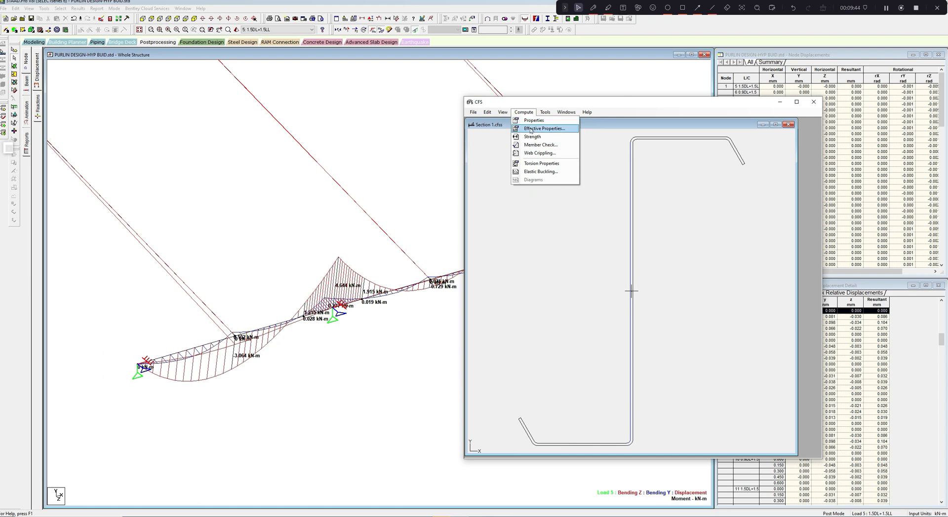
pyautogui.moveTo(558, 122)
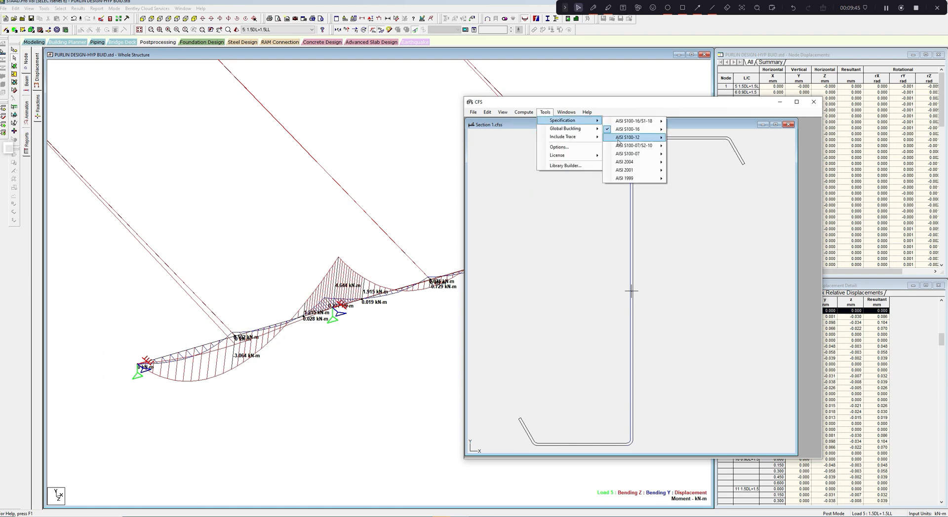
pyautogui.moveTo(629, 133)
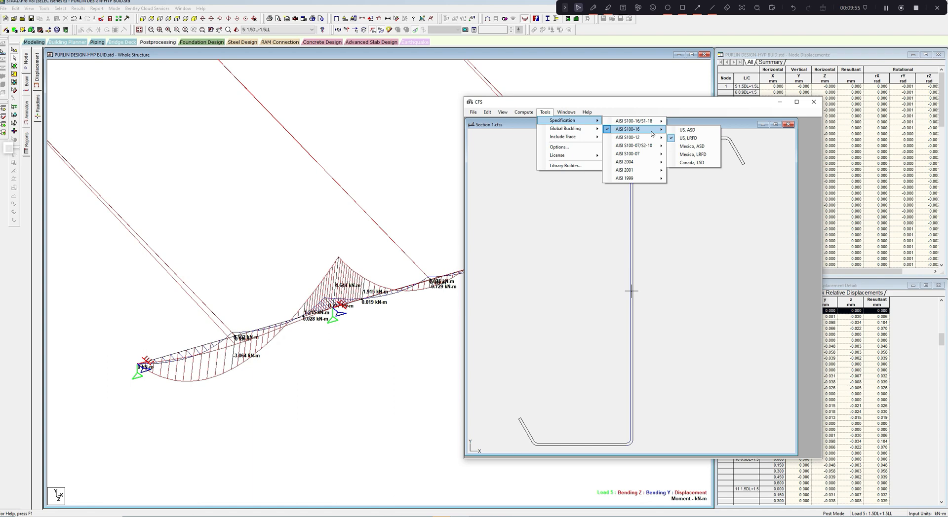
pyautogui.click(683, 139)
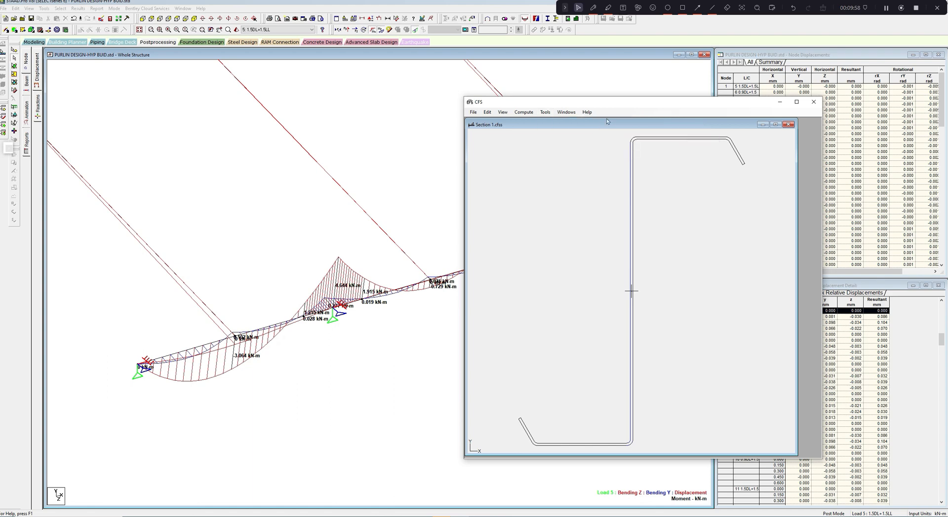
# - Open the member check and enter unbraced lengths Lx 4000 mm, Ly 2000 mm and Lt 2000 mm, plus the length Lm
pyautogui.click(522, 113)
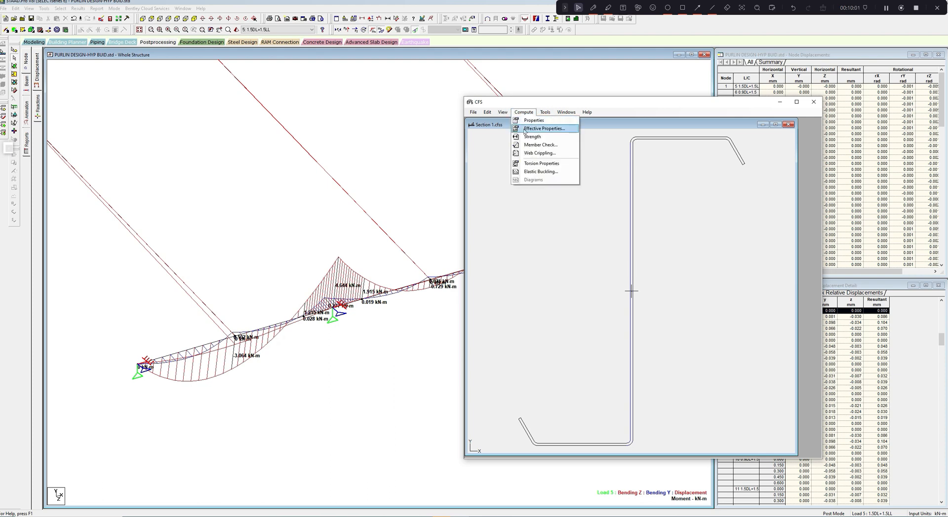
pyautogui.click(532, 146)
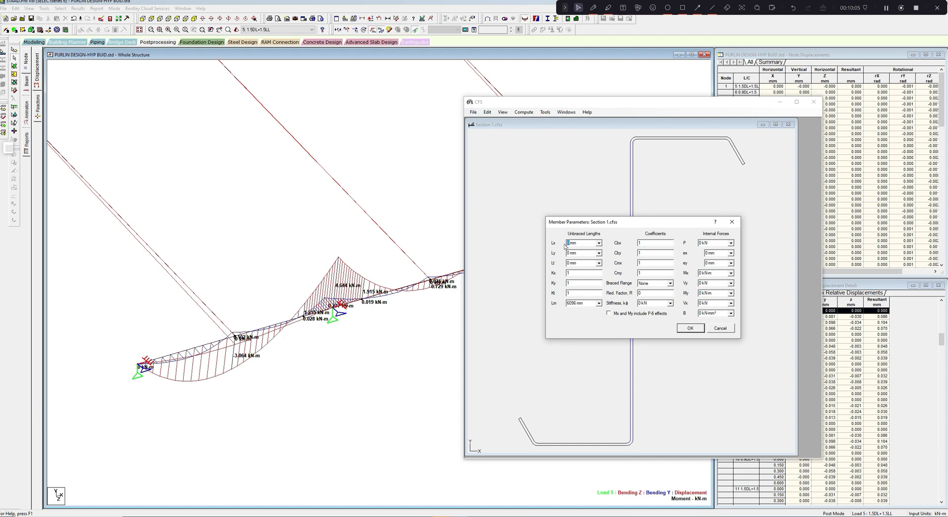
pyautogui.write('40000')
pyautogui.click(568, 256)
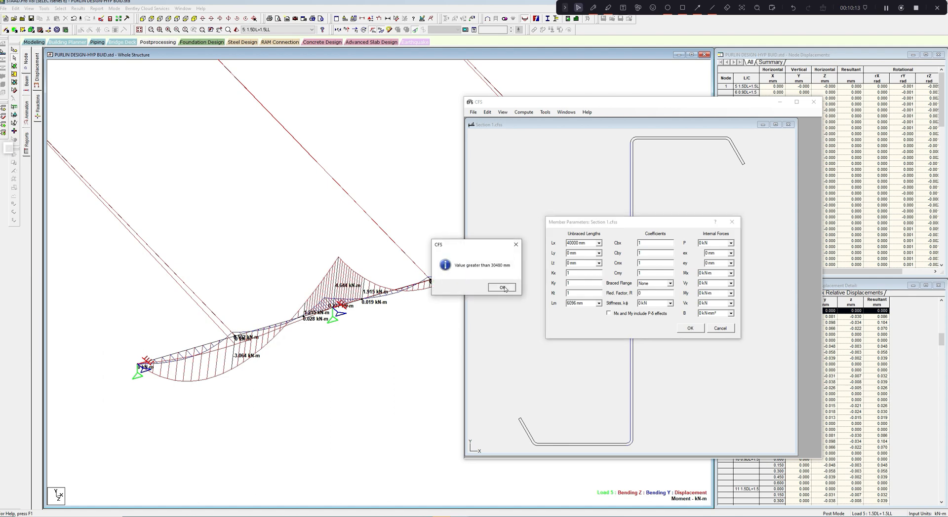
pyautogui.click(502, 288)
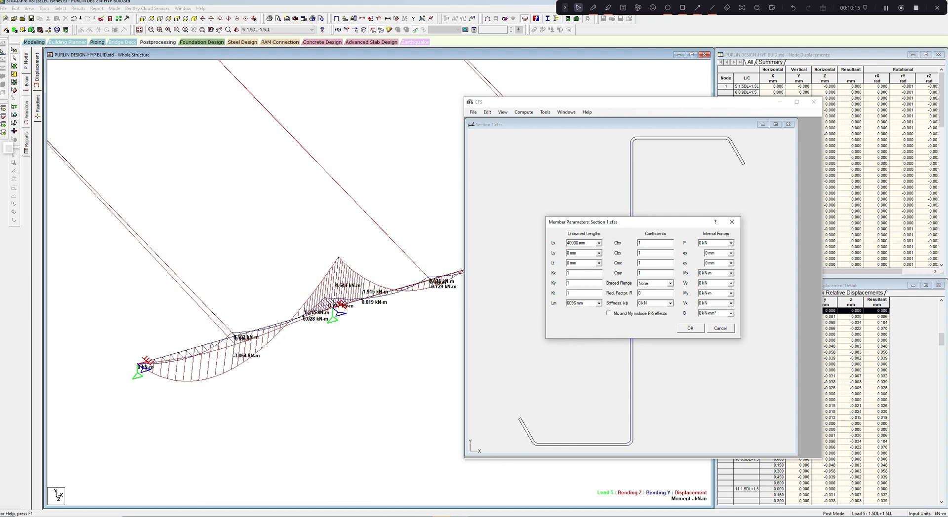
pyautogui.write('400')
pyautogui.press('Tab')
pyautogui.write('200')
pyautogui.press('Tab')
pyautogui.write('2000')
pyautogui.moveTo(630, 223); pyautogui.dragTo(620, 226)
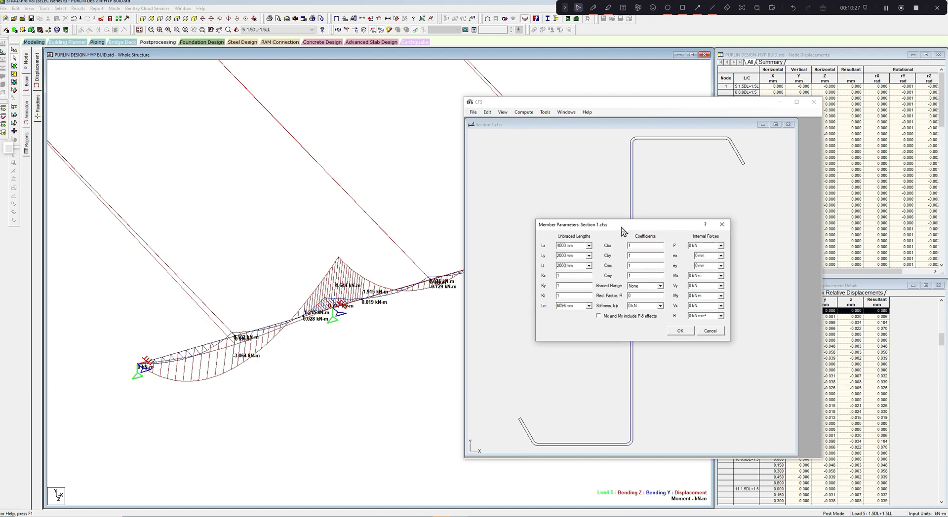
pyautogui.click(578, 308)
pyautogui.write('4000')
# - Switch to STAAD.Pro, select the purlin member beyond the end span's sag rod and open its beam end forces report settings
pyautogui.click(408, 194)
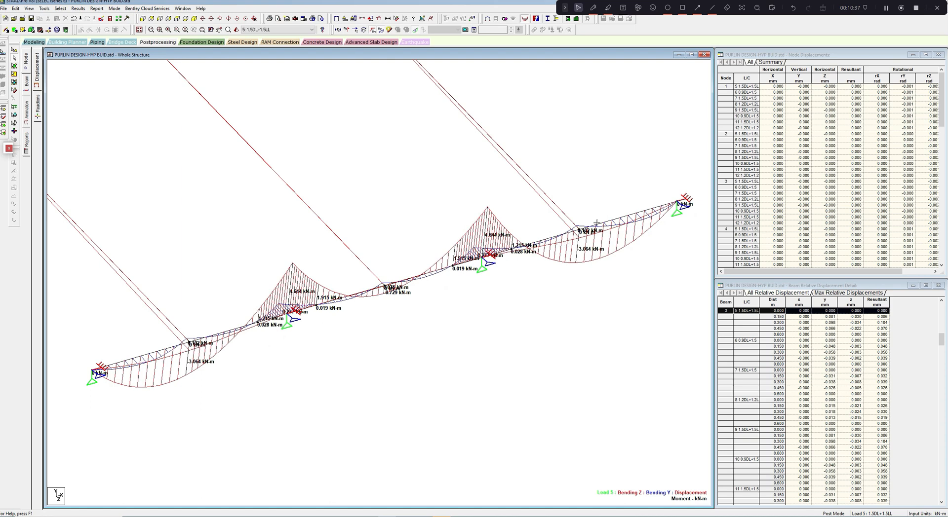
pyautogui.click(595, 223)
pyautogui.moveTo(617, 276); pyautogui.dragTo(613, 283, button='middle')
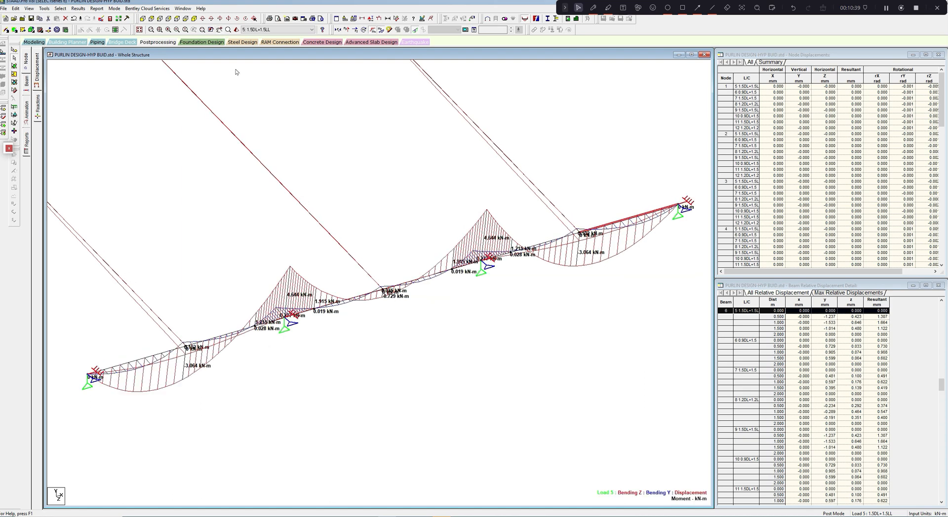
pyautogui.click(101, 9)
pyautogui.moveTo(114, 8)
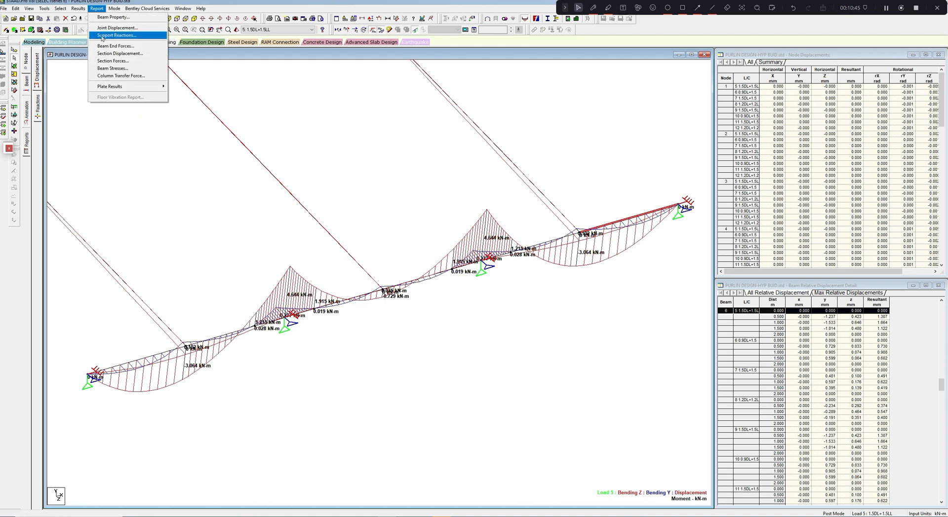
pyautogui.click(114, 46)
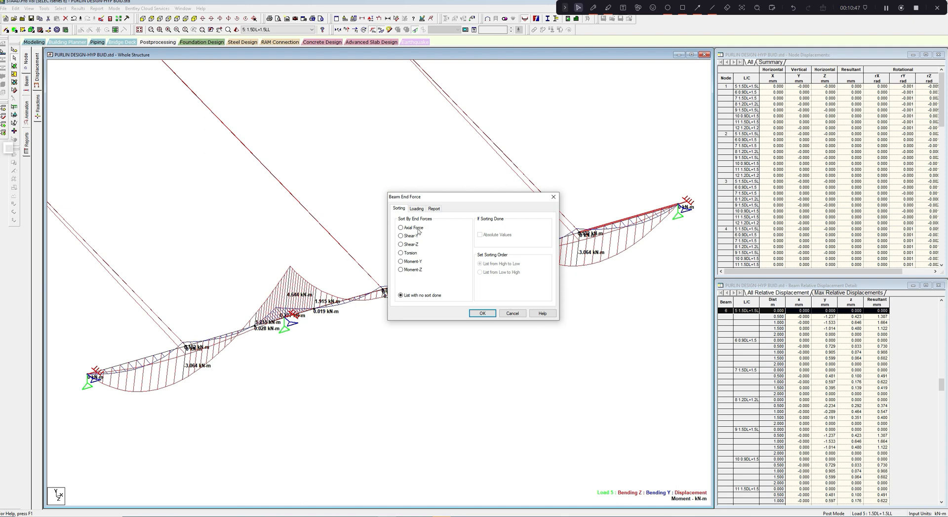
# - Generate the beam end force report sorted by Moment-Z, including only the factored combinations, load cases 5 to 12
pyautogui.click(401, 269)
pyautogui.click(416, 209)
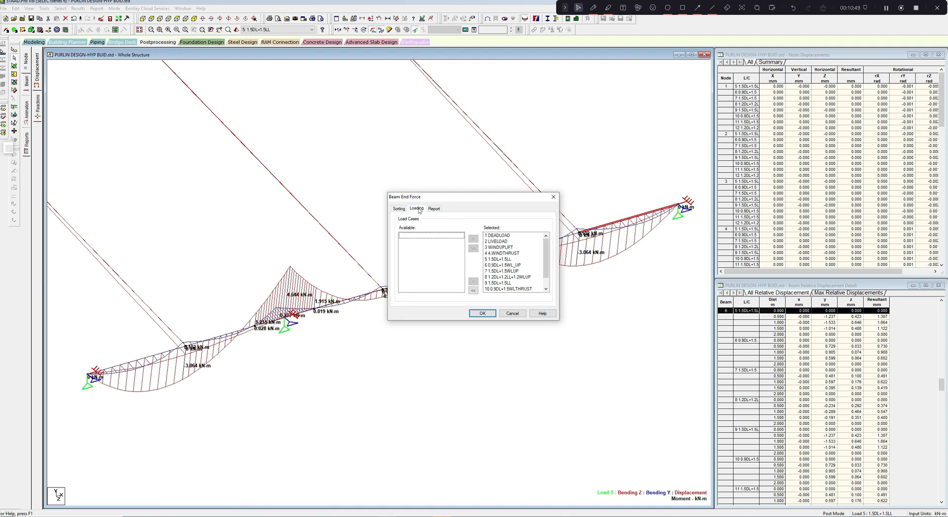
pyautogui.click(473, 291)
pyautogui.scroll(-1, 461, 266)
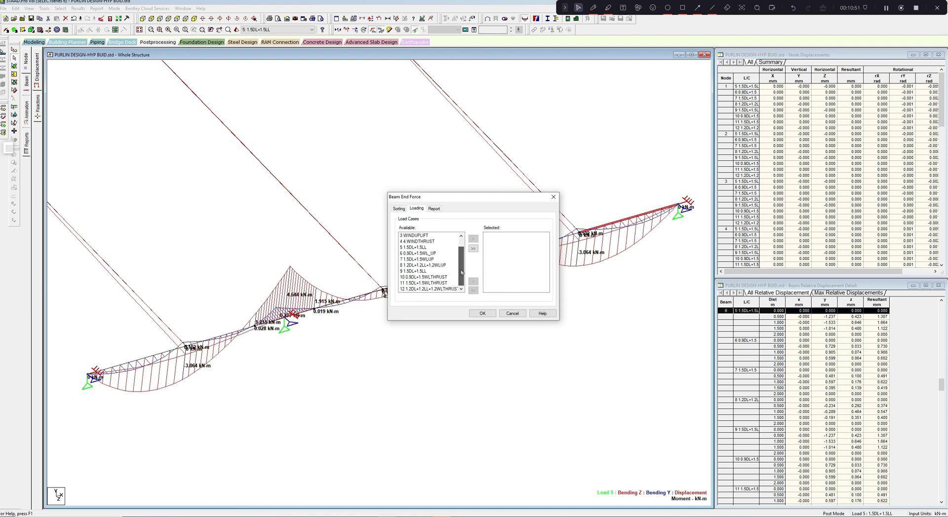
pyautogui.moveTo(424, 247); pyautogui.dragTo(442, 297)
pyautogui.click(473, 239)
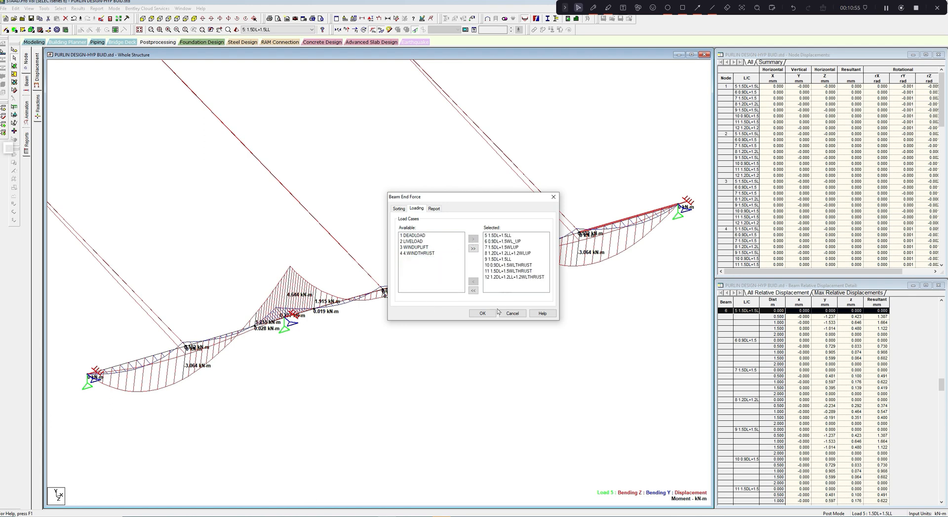
pyautogui.click(483, 314)
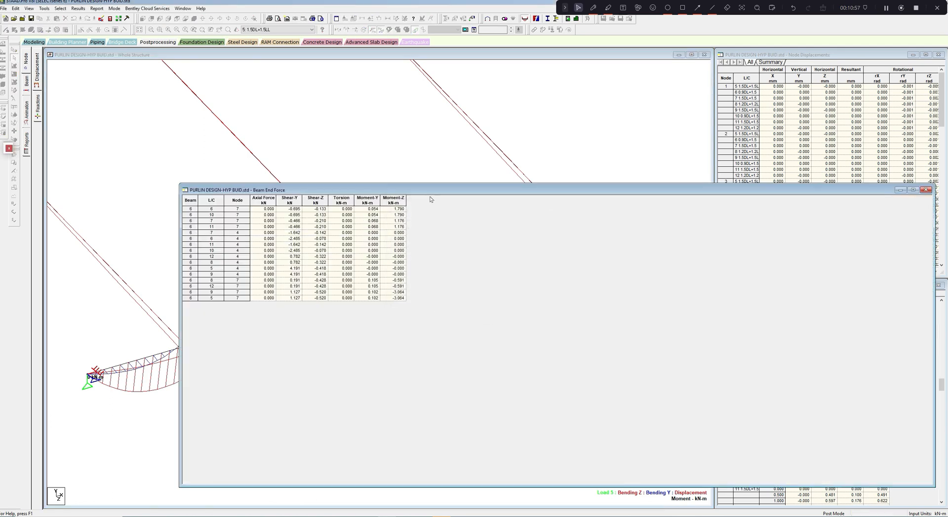
# - Shrink and reposition the beam end force table, mark the load case 5 row at node 7, and return to CFS's member parameters
pyautogui.moveTo(408, 193); pyautogui.dragTo(274, 188)
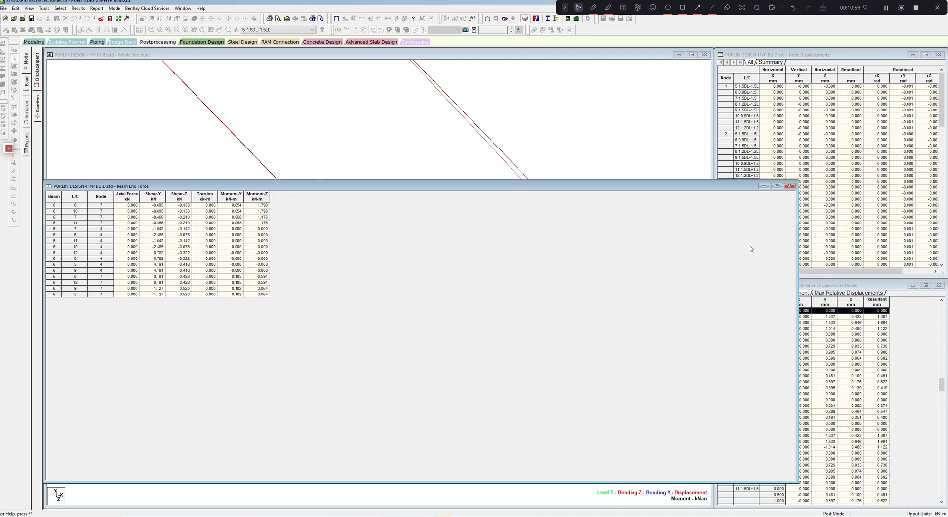
pyautogui.moveTo(797, 263); pyautogui.dragTo(290, 231)
pyautogui.moveTo(206, 187); pyautogui.dragTo(333, 154)
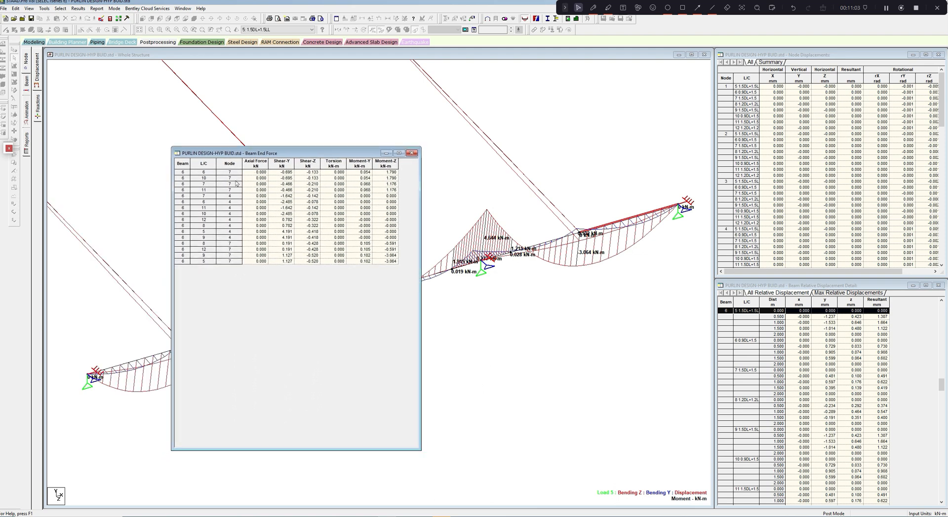
pyautogui.click(187, 171)
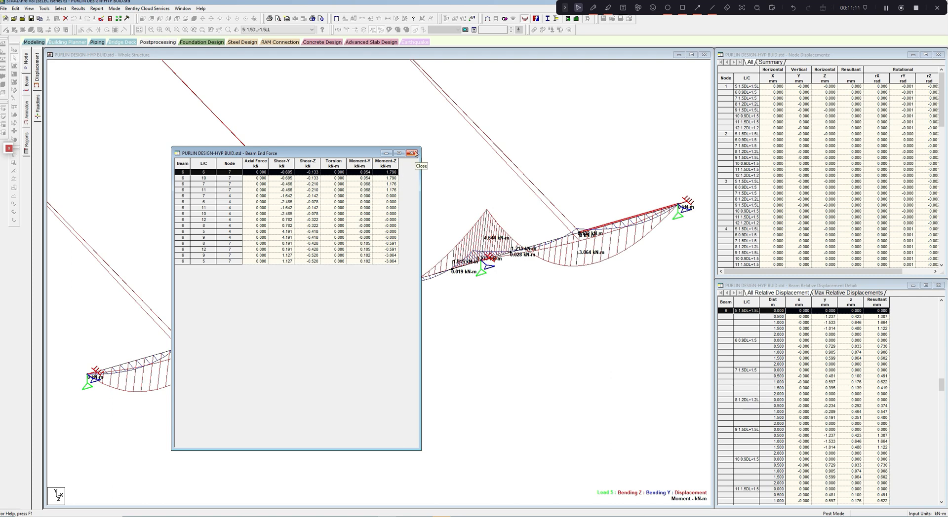
pyautogui.click(888, 8)
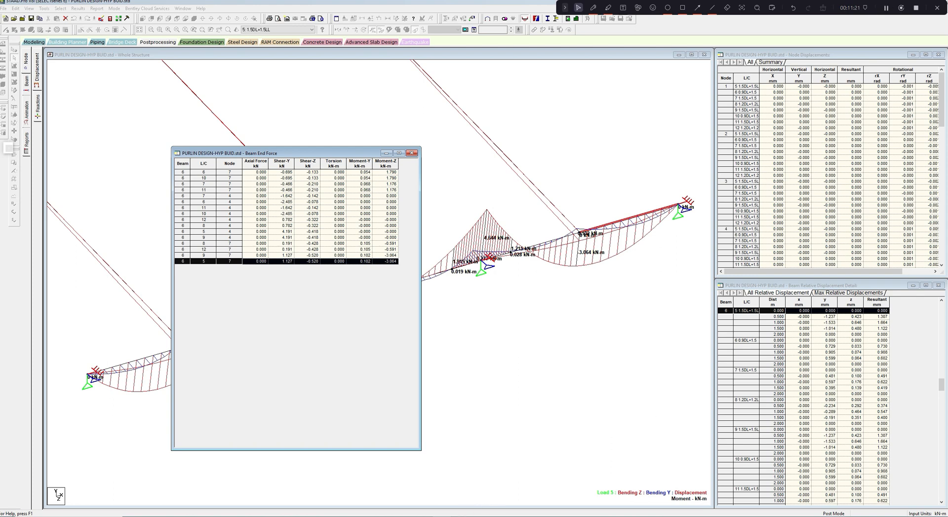
pyautogui.moveTo(467, 515)
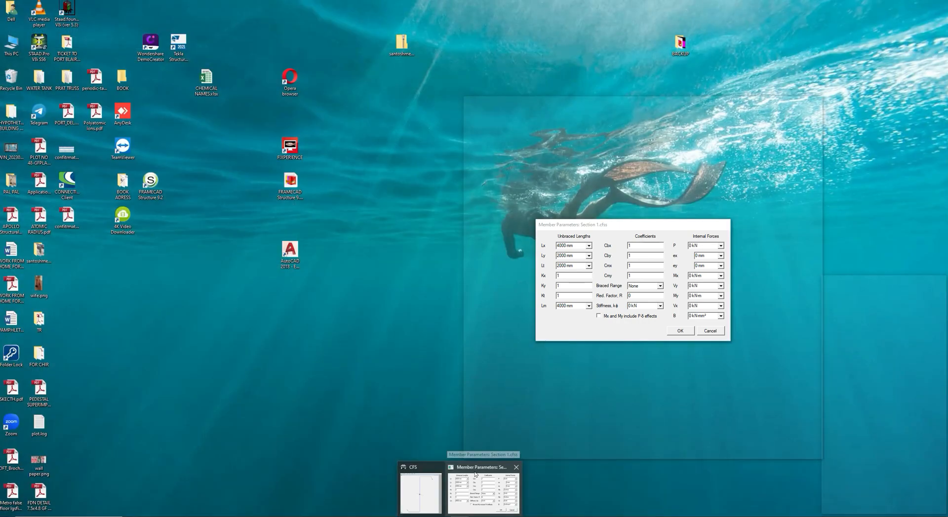
pyautogui.click(460, 472)
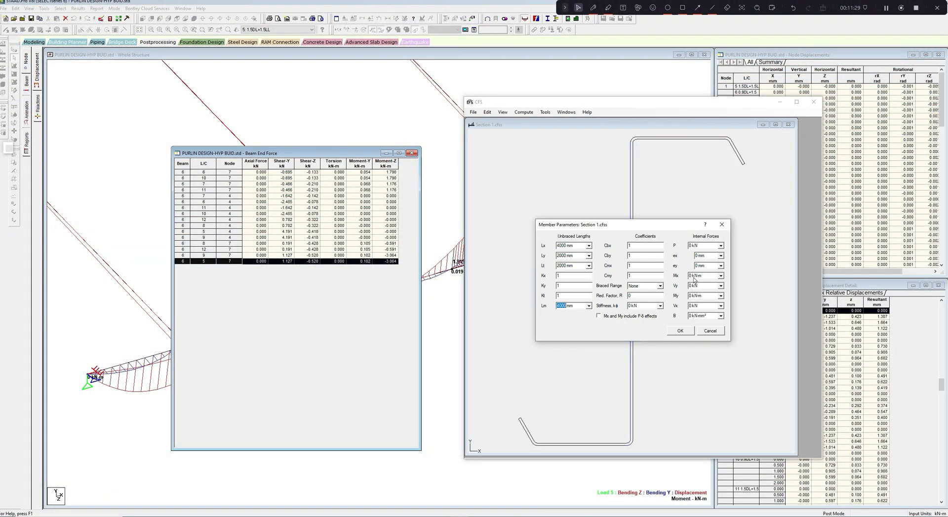
# - Enter the internal forces Mx 3.064 kN-m, Vy 1.127 kN, My 0.102 kN-m and Vx 0.520 kN
pyautogui.moveTo(693, 277); pyautogui.dragTo(686, 278)
pyautogui.write('3.064')
pyautogui.doubleClick(693, 286)
pyautogui.write('1.127')
pyautogui.write('0')
pyautogui.write('.102')
pyautogui.write('0.520')
# - Run the member check, review the interaction equations in the results and generated report, and close the report
pyautogui.click(685, 332)
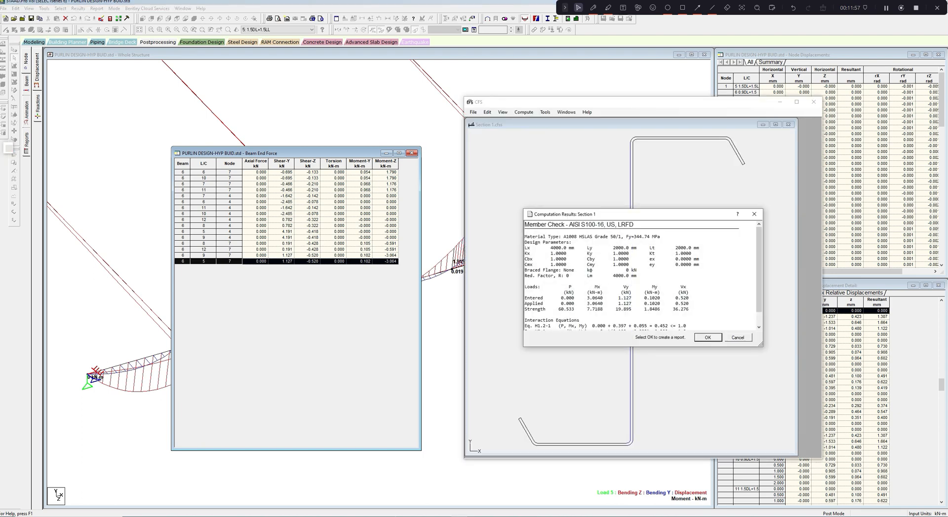
pyautogui.moveTo(759, 298); pyautogui.dragTo(759, 309)
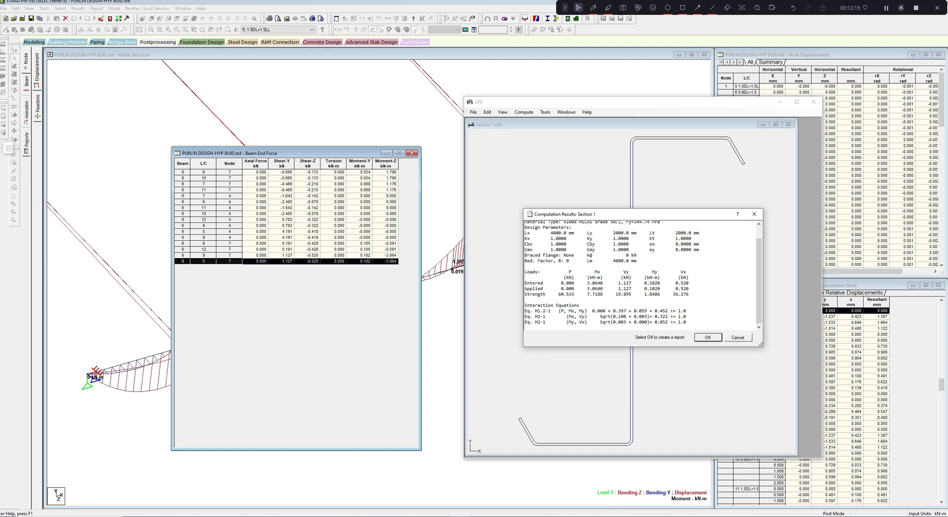
pyautogui.click(707, 338)
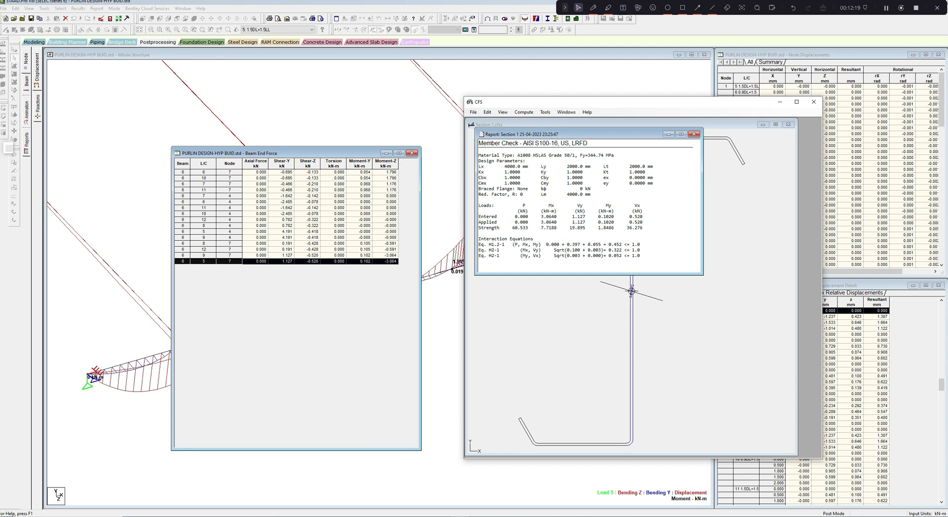
pyautogui.moveTo(483, 144); pyautogui.dragTo(642, 256)
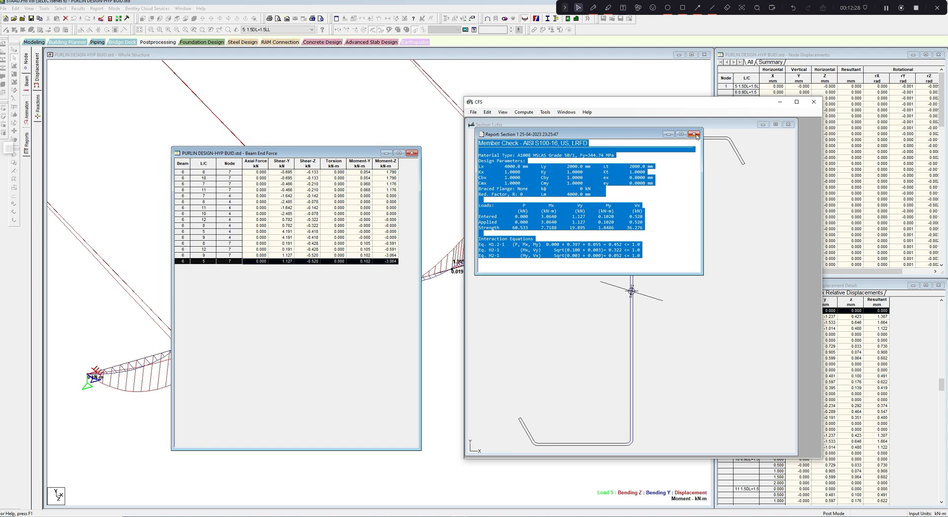
pyautogui.click(688, 135)
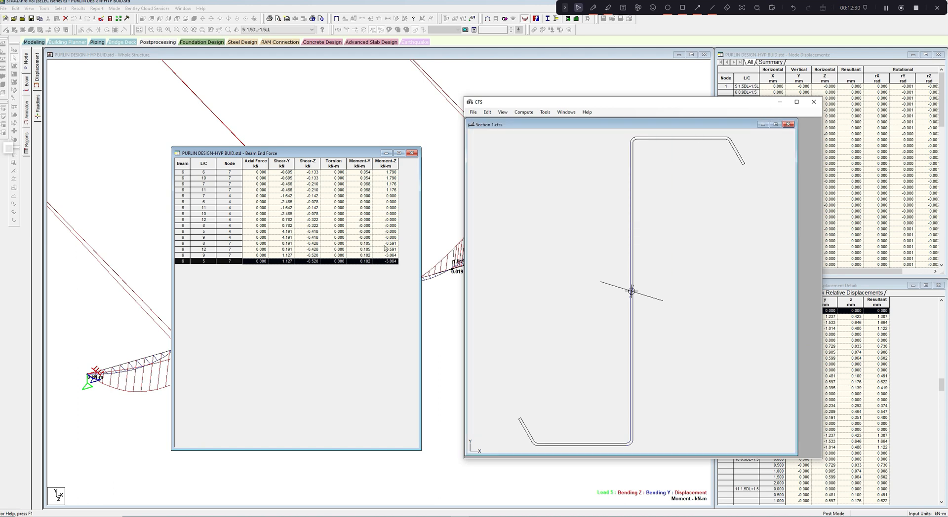
# - Close the beam end force table in STAAD.Pro and select the lap member at the second interior support
pyautogui.click(416, 153)
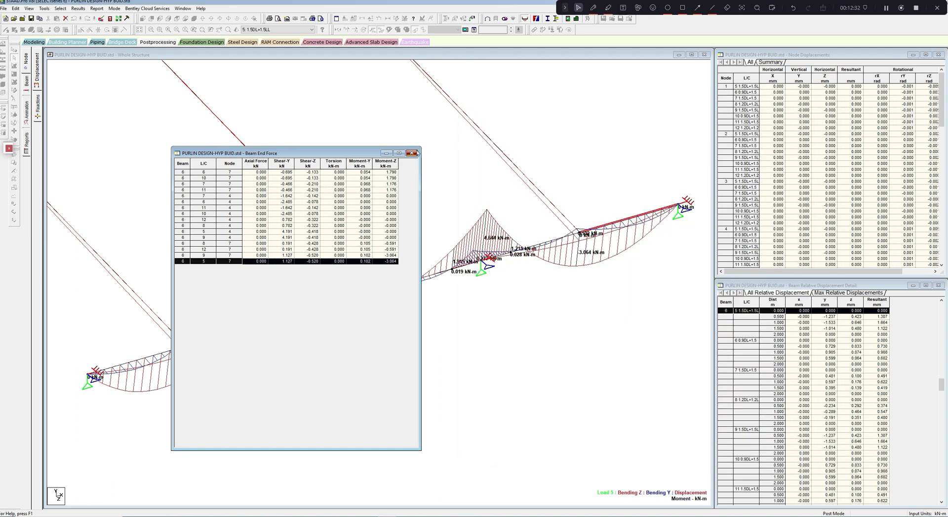
pyautogui.click(416, 153)
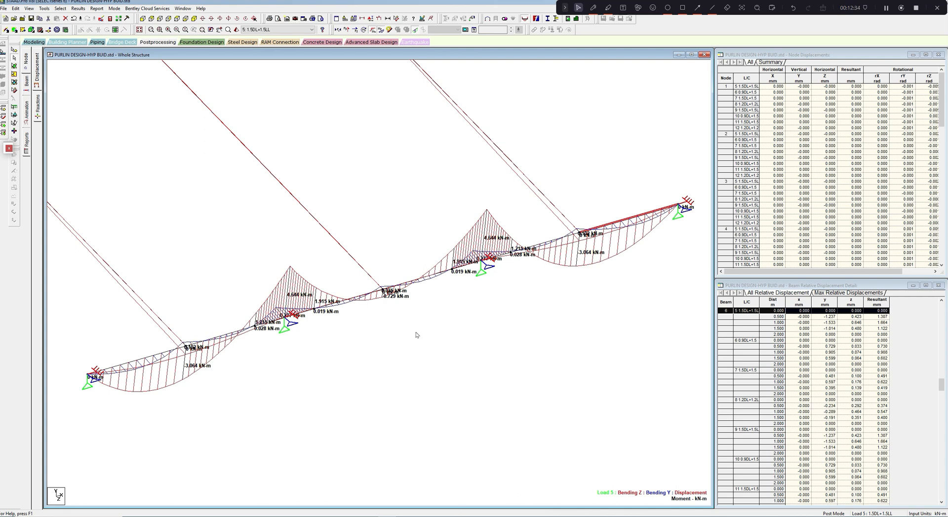
pyautogui.click(486, 267)
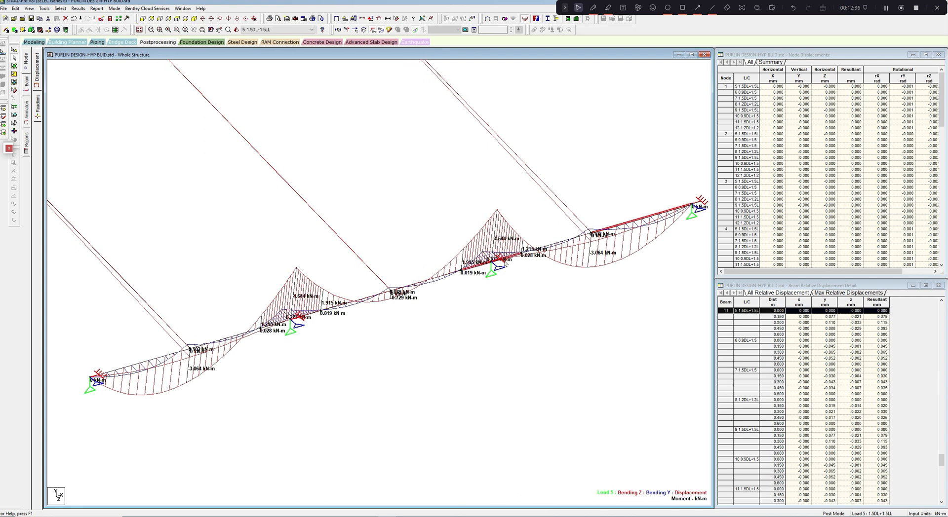
pyautogui.click(504, 263)
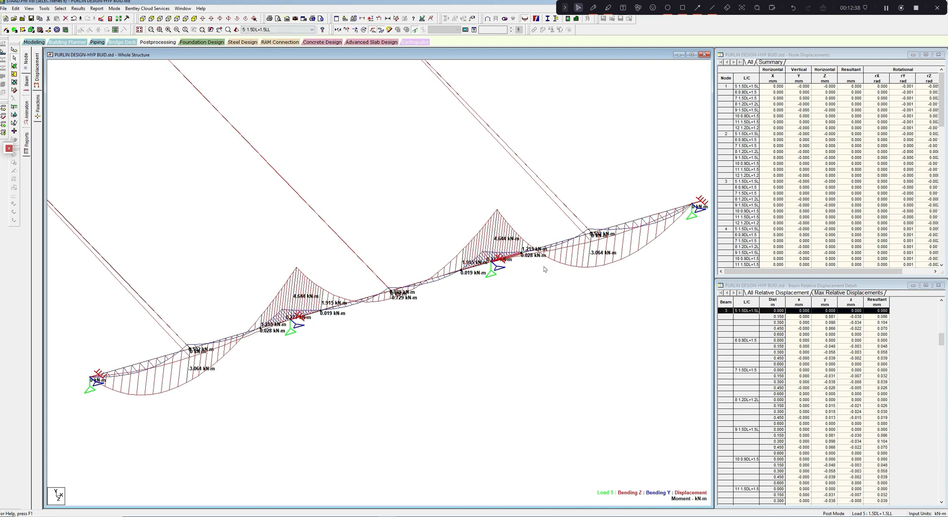
# - Generate the lap member's beam end force report sorted by Moment-Z from high to low
pyautogui.click(97, 8)
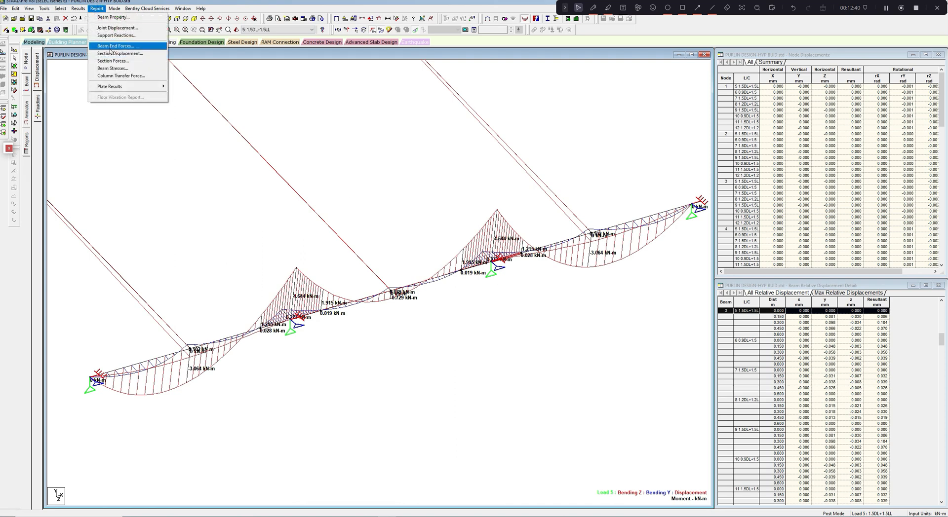
pyautogui.click(112, 46)
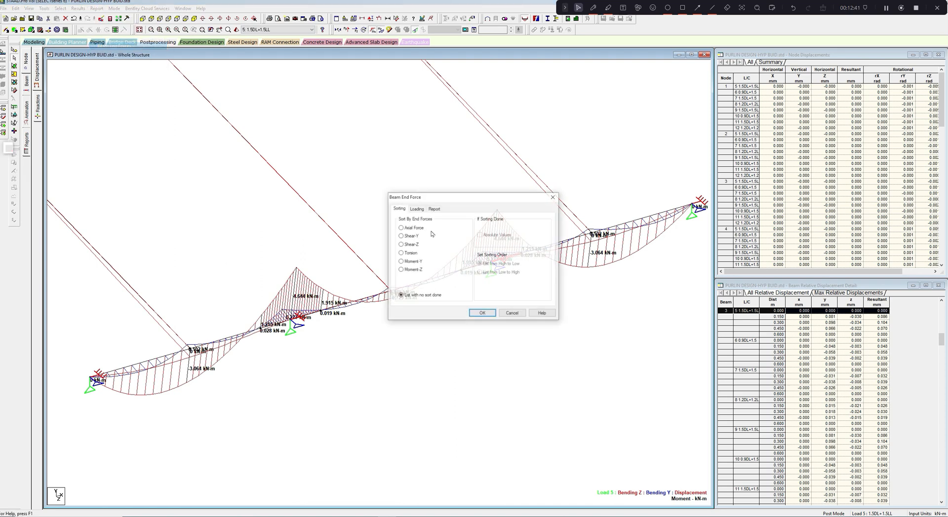
pyautogui.click(407, 271)
pyautogui.click(481, 315)
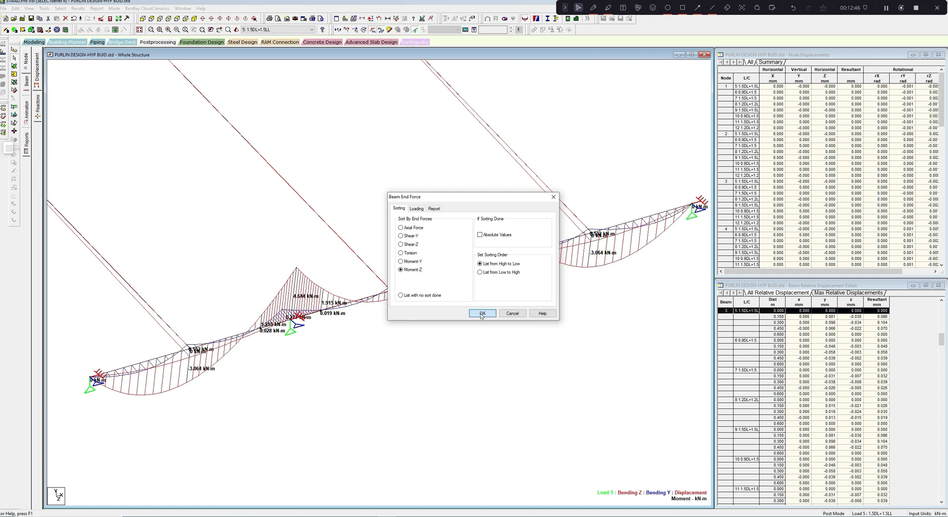
pyautogui.click(481, 315)
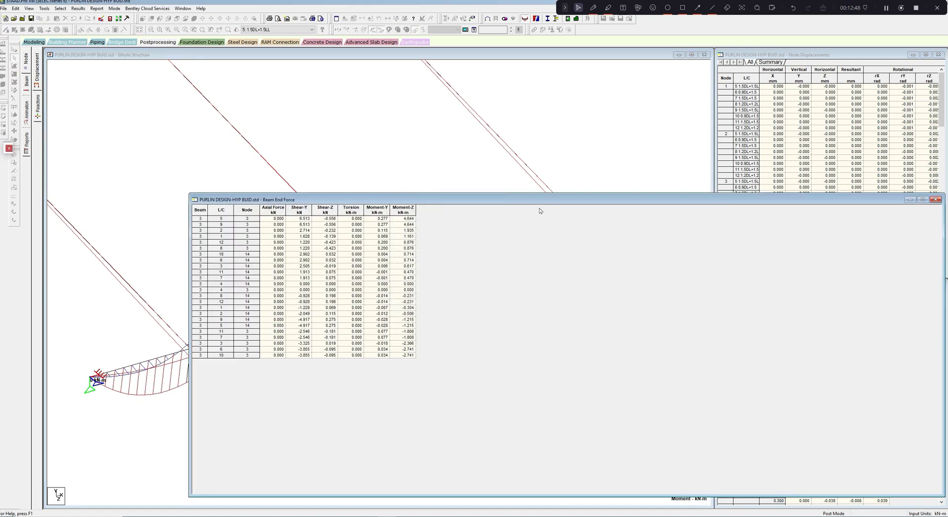
# - Shrink the end force table, open the member check in CFS, and mark the table's load case 5 row at node 3
pyautogui.moveTo(825, 245); pyautogui.dragTo(338, 206)
pyautogui.click(464, 516)
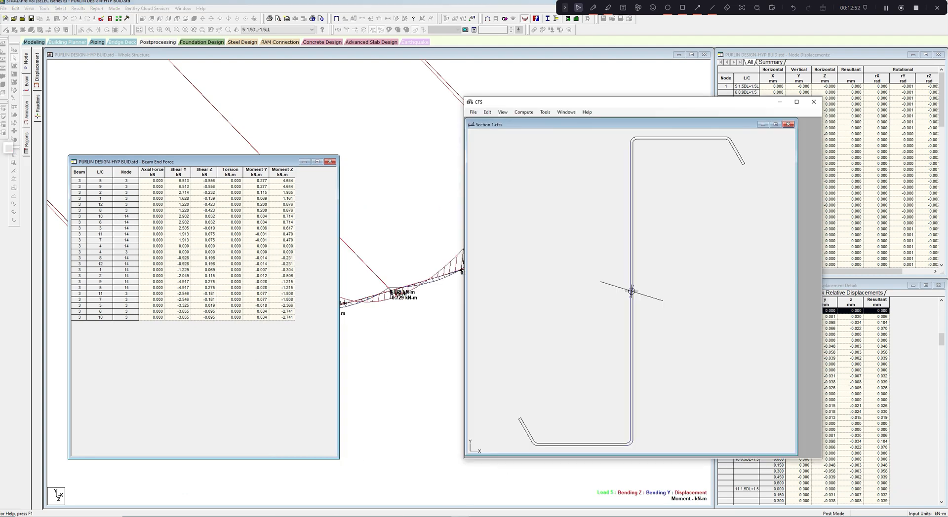
pyautogui.click(523, 112)
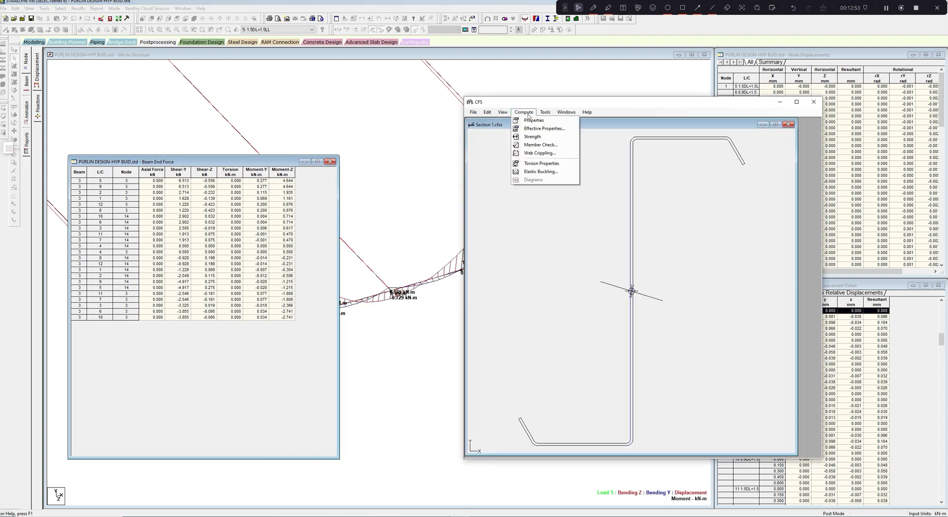
pyautogui.click(533, 148)
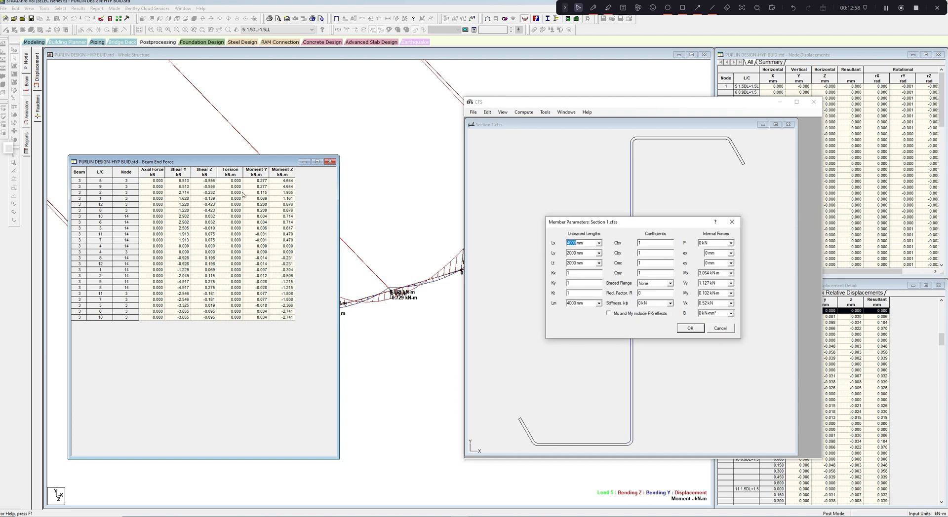
pyautogui.click(91, 186)
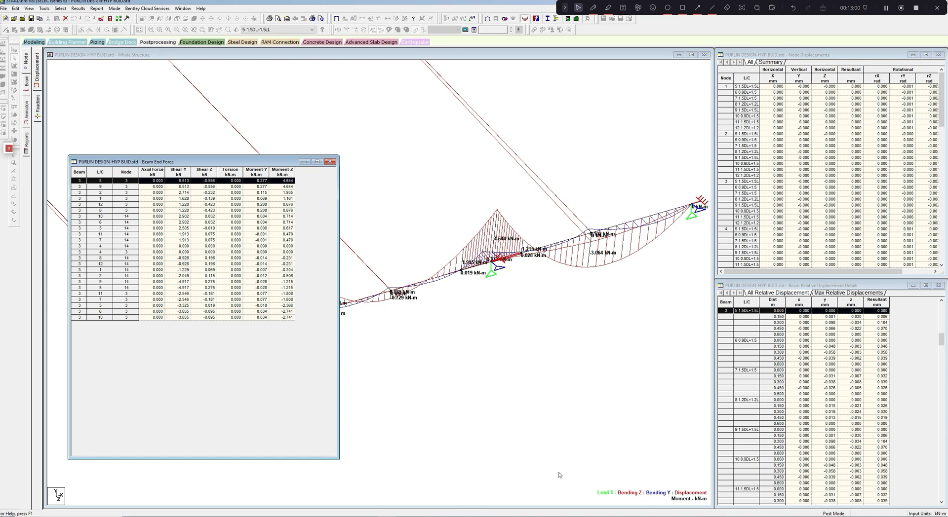
pyautogui.click(488, 478)
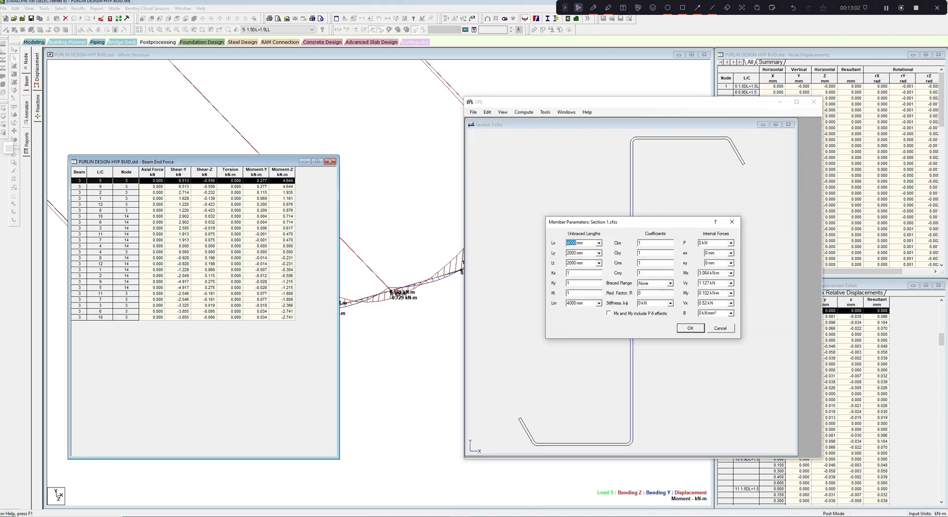
# - Set the section's internal forces Mx to 4.644 kN-m and Vy to 6.513 kN
pyautogui.click(707, 273)
pyautogui.write('4.644')
pyautogui.press('Tab')
pyautogui.hotkey('shift', 'Tab')
pyautogui.write('6.513')
# - Set the internal forces My to 0.277 kN-m and Vx to 0.556 kN
pyautogui.moveTo(709, 293); pyautogui.dragTo(687, 292)
pyautogui.write('0.277')
pyautogui.moveTo(707, 303); pyautogui.dragTo(696, 304)
pyautogui.click(703, 304)
pyautogui.press('BackSpace')
pyautogui.write('56')
# - Run the member check for the support forces, review its interaction equations and close the results
pyautogui.click(690, 328)
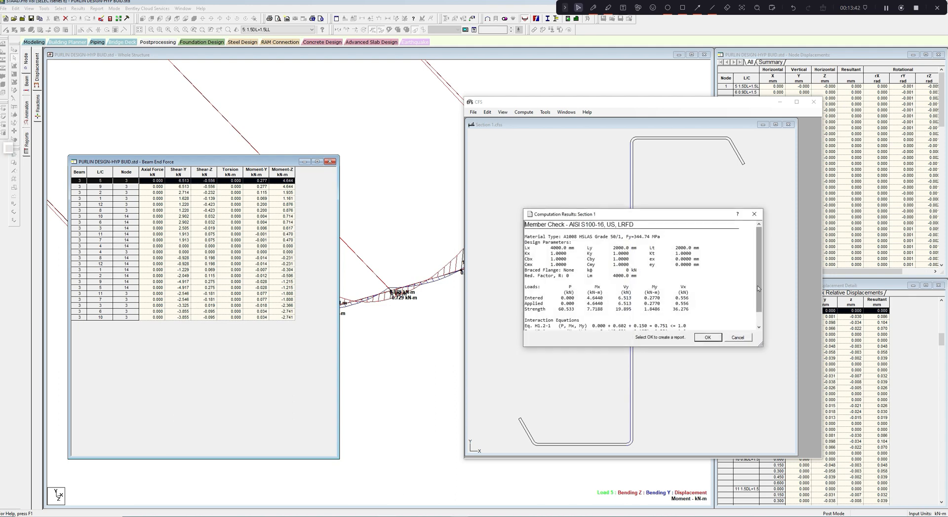
pyautogui.scroll(-1, 757, 286)
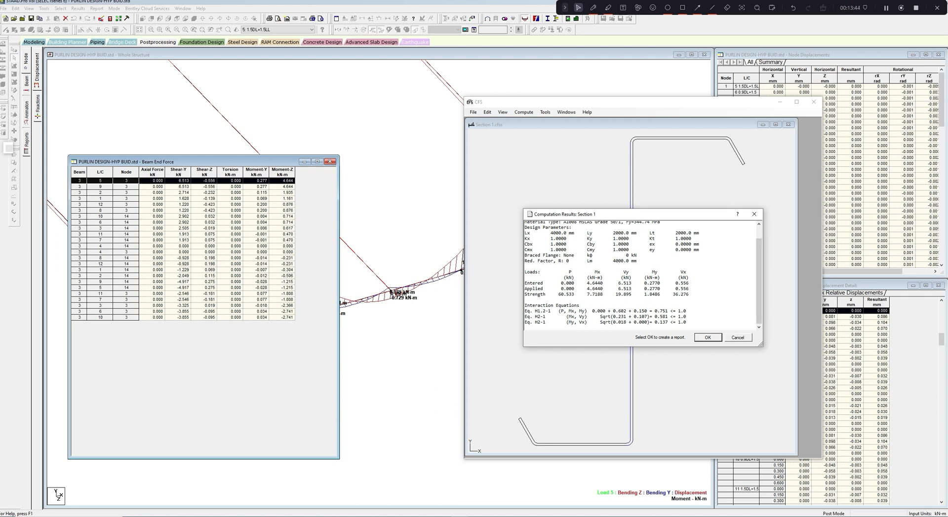
pyautogui.click(754, 215)
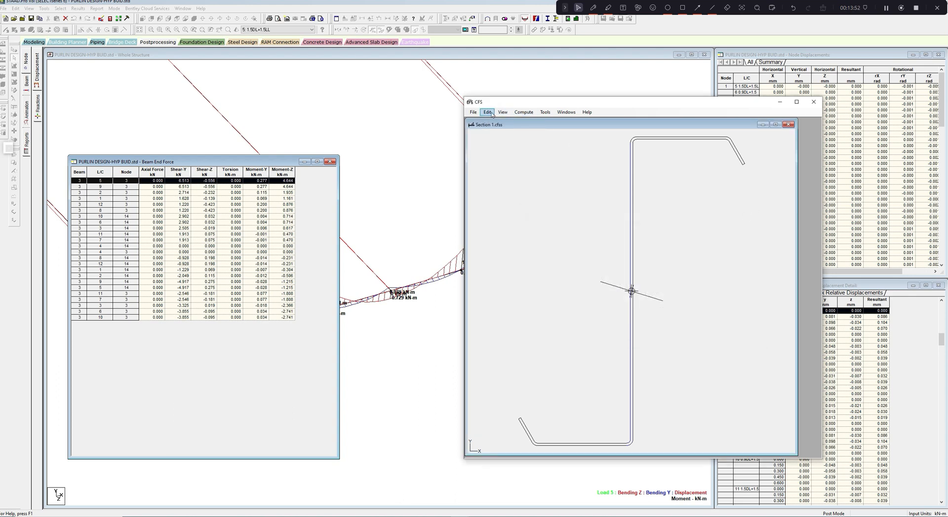
# - Open the section inputs and set the Zee part's thickness to 3.2 mm for the lap
pyautogui.click(502, 113)
pyautogui.click(502, 113)
pyautogui.click(503, 113)
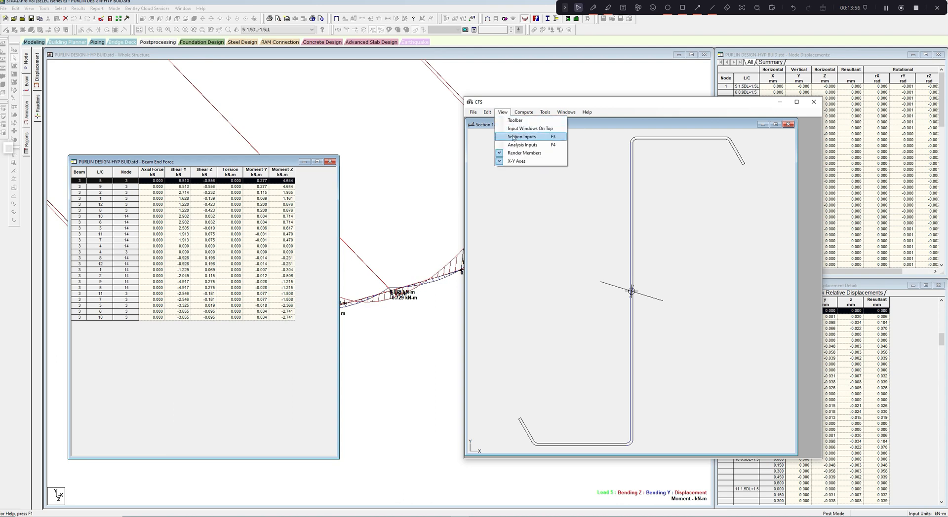
pyautogui.click(512, 136)
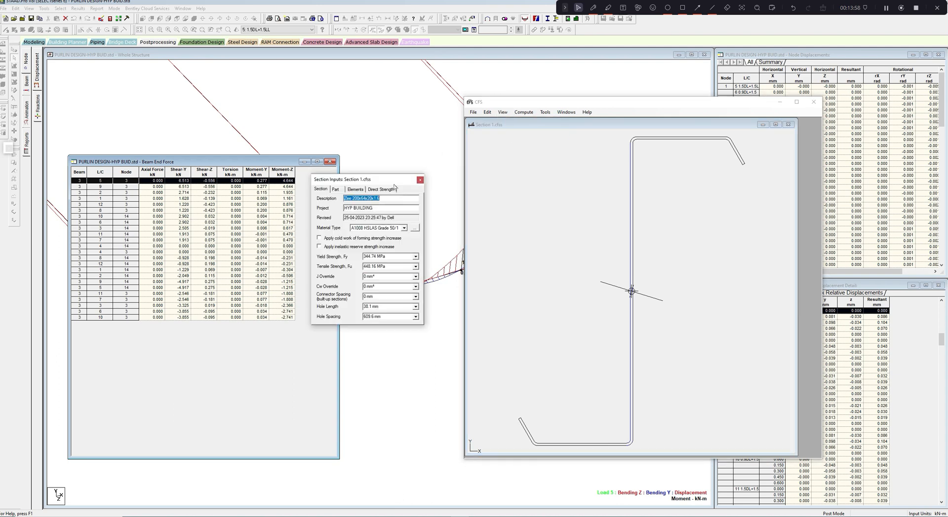
pyautogui.click(339, 190)
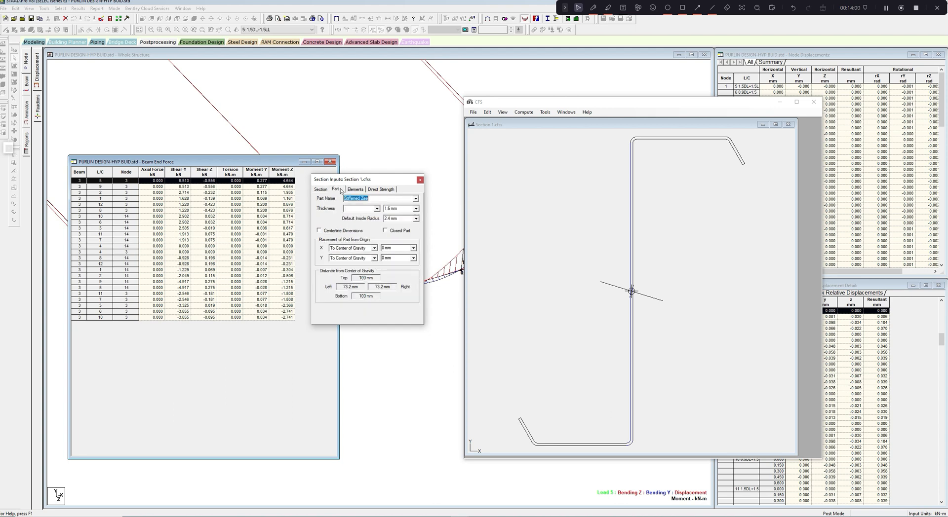
pyautogui.doubleClick(389, 209)
pyautogui.write('3.2')
# - Update the thickness in the section description to 3.2 and close the section inputs
pyautogui.click(329, 189)
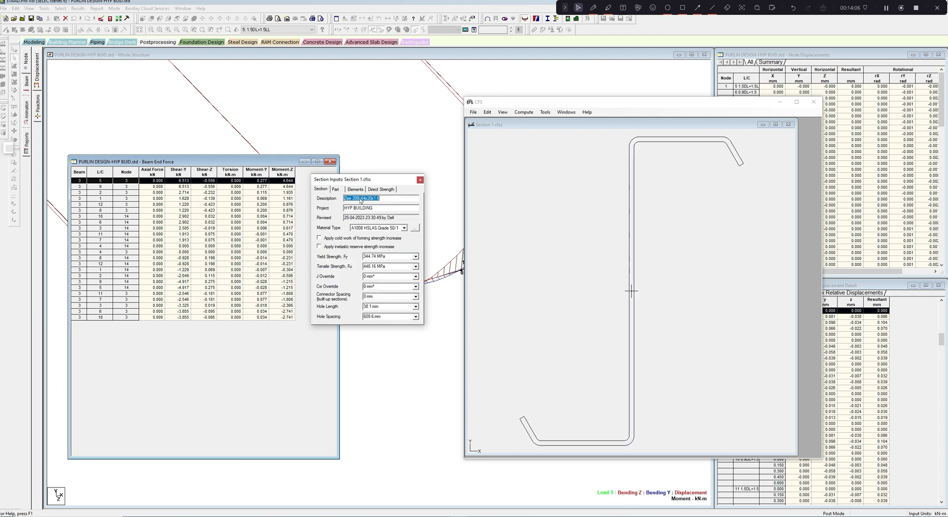
pyautogui.moveTo(381, 198); pyautogui.dragTo(373, 198)
pyautogui.write('3.2')
pyautogui.click(341, 190)
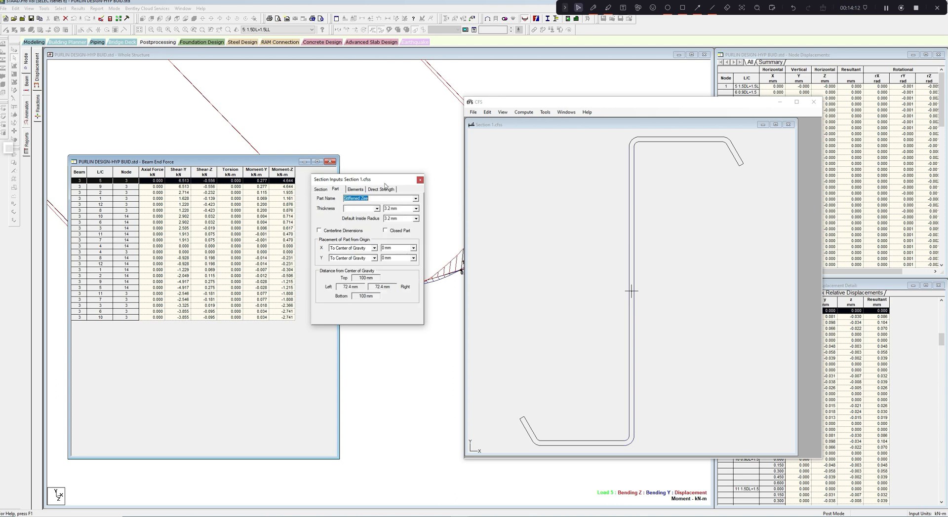
pyautogui.click(420, 180)
# - Run the member check on the thickened section with the existing support forces, review the interaction equations and close the results
pyautogui.click(525, 114)
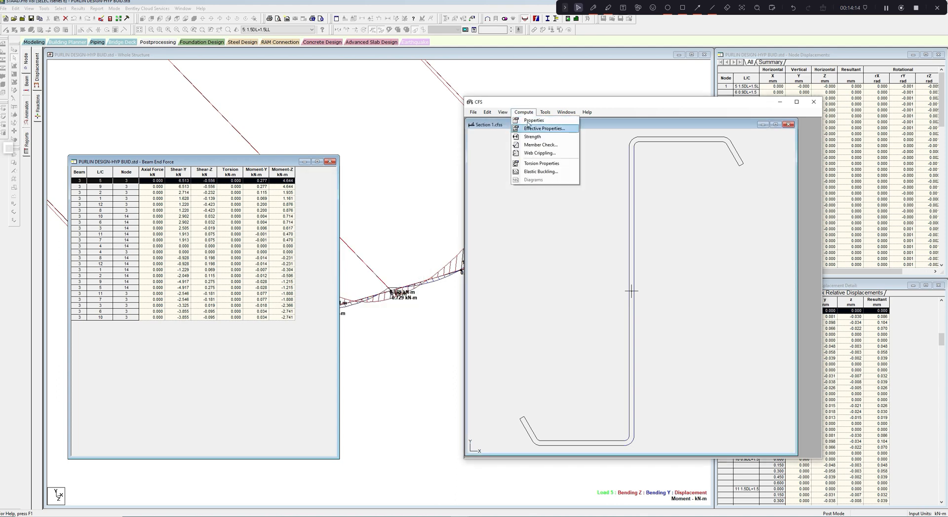
pyautogui.click(536, 148)
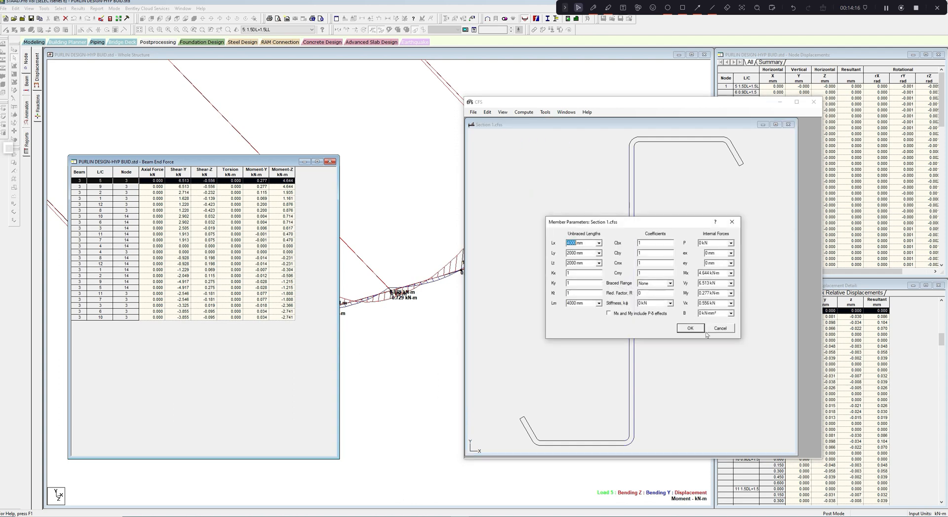
pyautogui.click(697, 335)
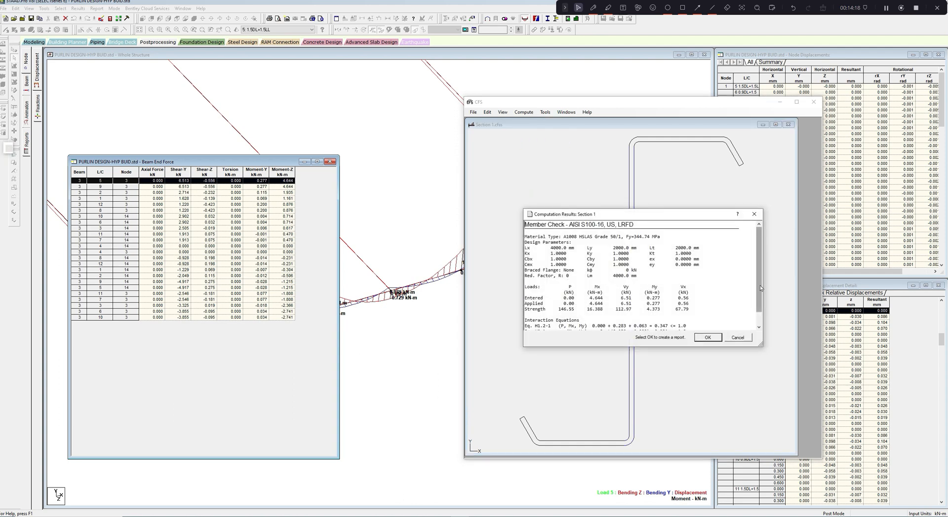
pyautogui.scroll(-2, 760, 285)
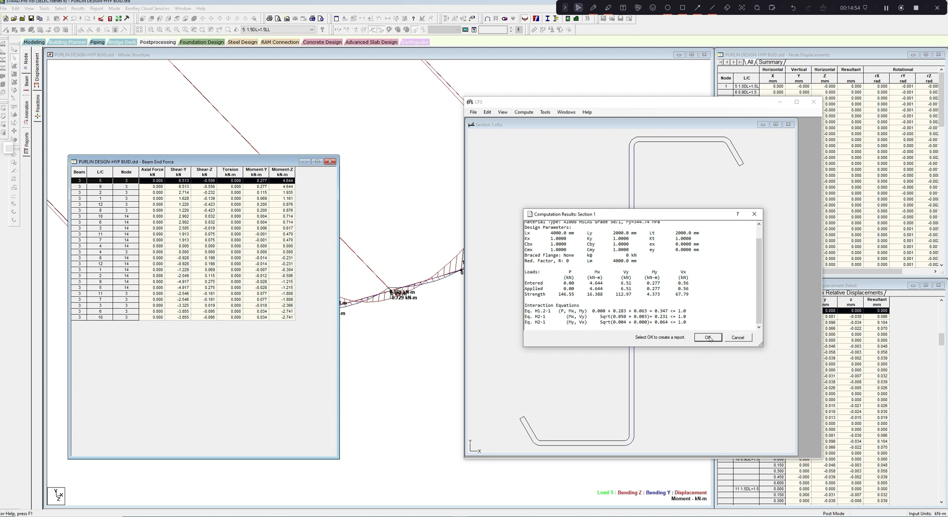
pyautogui.click(754, 213)
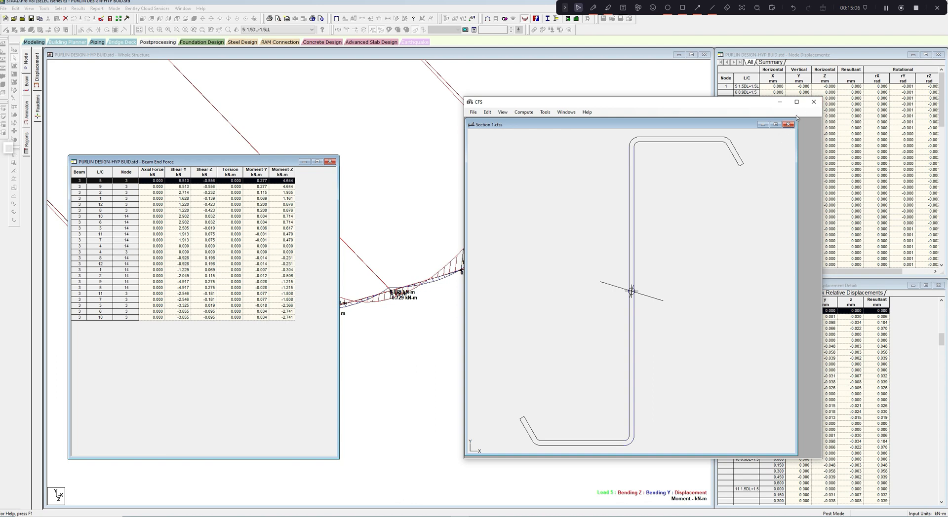
# - Return to STAAD.Pro, close the beam end force table and examine the bending moment diagram across all three spans
pyautogui.click(781, 103)
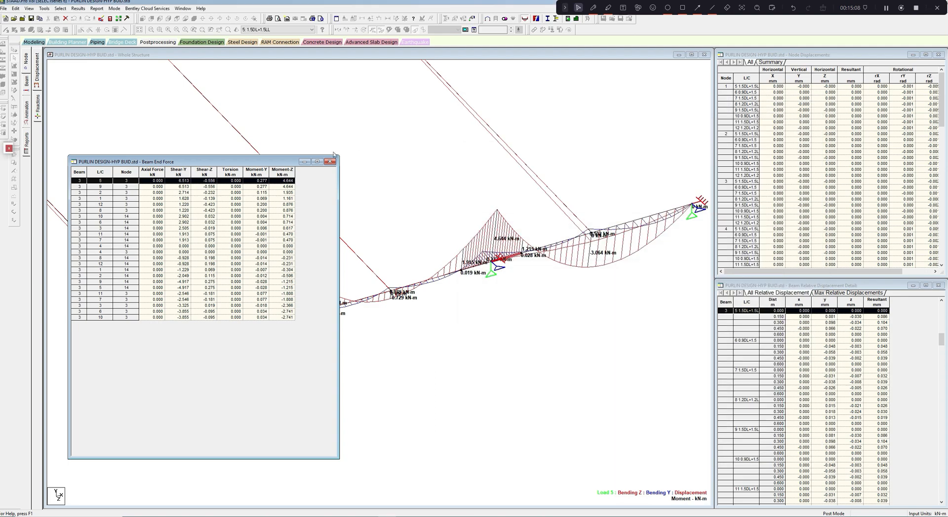
pyautogui.click(330, 162)
pyautogui.moveTo(478, 223); pyautogui.dragTo(509, 211, button='middle')
pyautogui.moveTo(383, 240); pyautogui.dragTo(370, 284, button='middle')
pyautogui.scroll(-5, 364, 279)
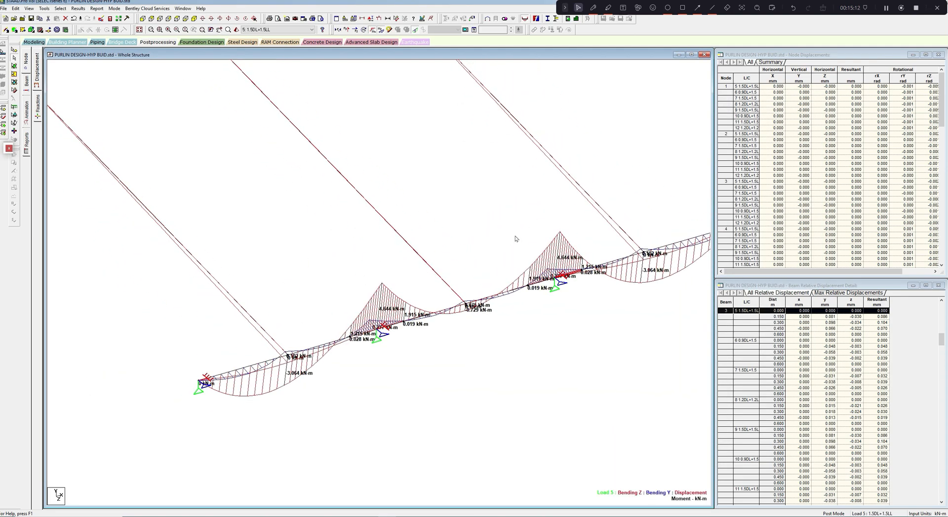
pyautogui.scroll(-1, 516, 239)
pyautogui.moveTo(516, 239); pyautogui.dragTo(495, 269, button='middle')
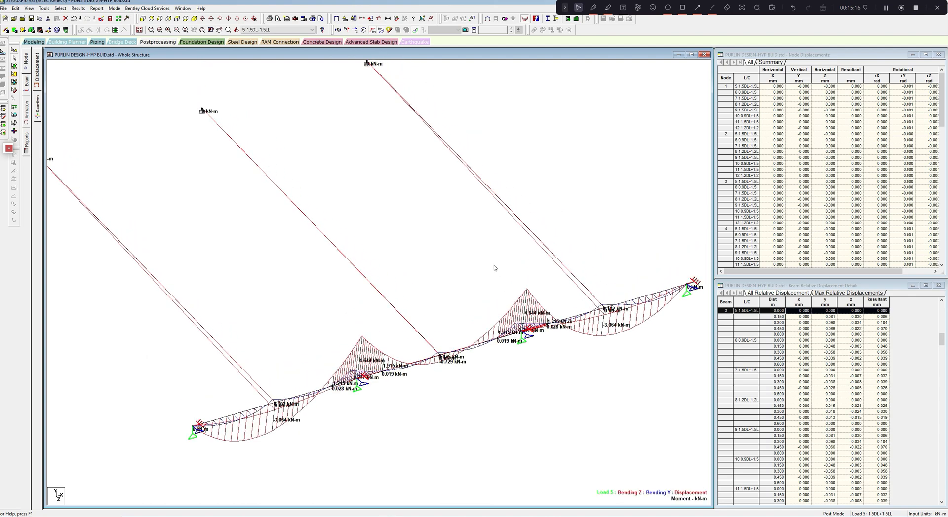
pyautogui.scroll(-2, 495, 267)
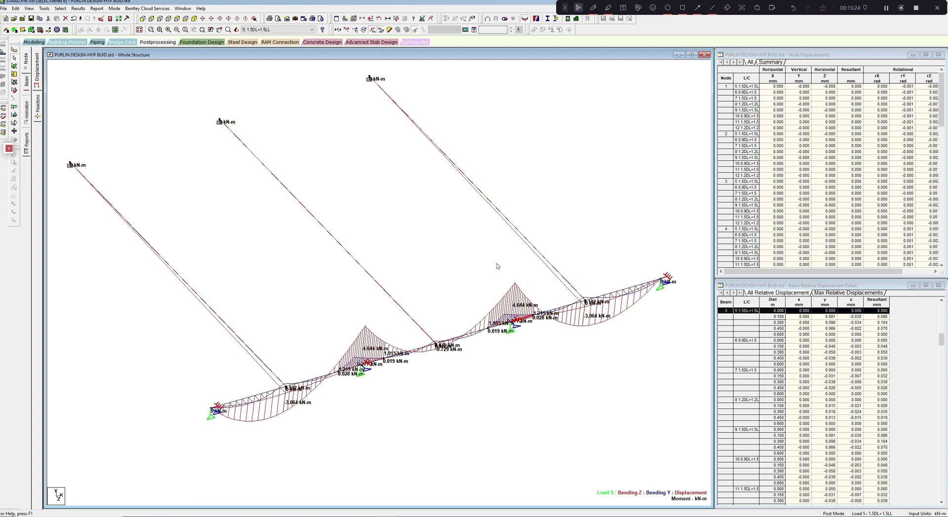
pyautogui.moveTo(498, 268); pyautogui.dragTo(510, 277, button='middle')
# - Pick out the supported far-end nodes of the three inclined sag rods one after another
pyautogui.click(14, 49)
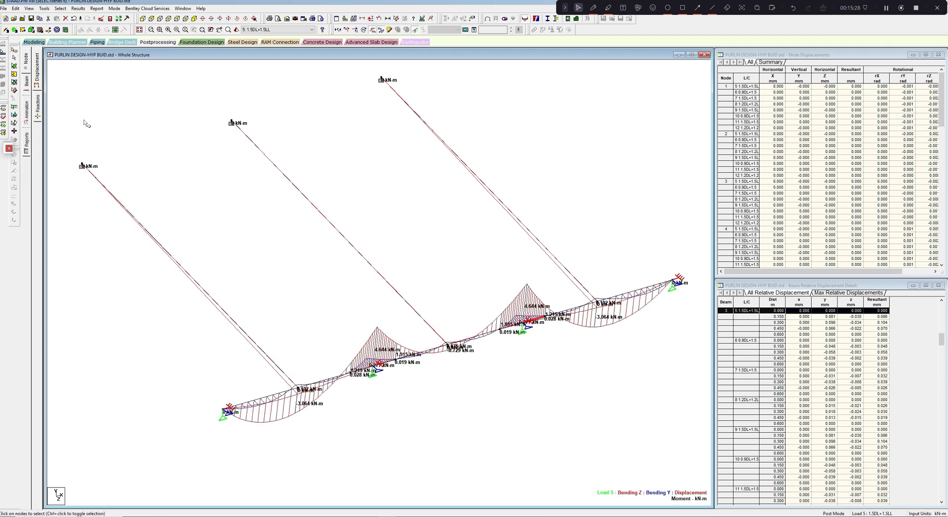
pyautogui.moveTo(74, 149); pyautogui.dragTo(107, 178)
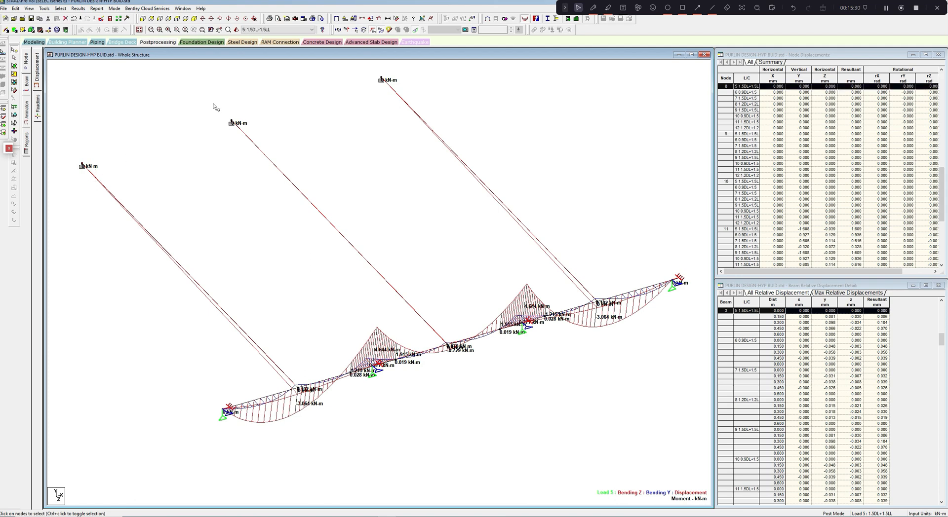
pyautogui.moveTo(213, 104); pyautogui.dragTo(239, 135)
pyautogui.moveTo(254, 113); pyautogui.dragTo(245, 136, button='middle')
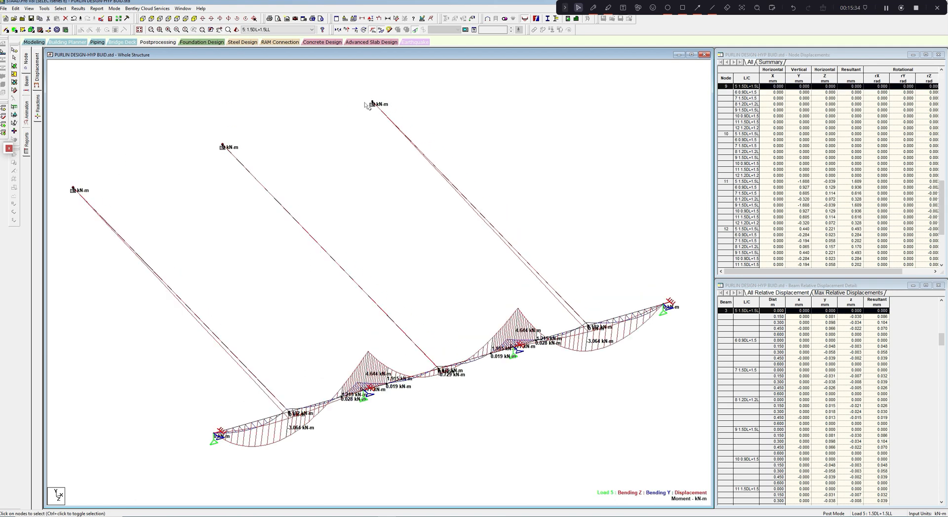
pyautogui.scroll(1, 368, 106)
pyautogui.moveTo(365, 86); pyautogui.dragTo(378, 111)
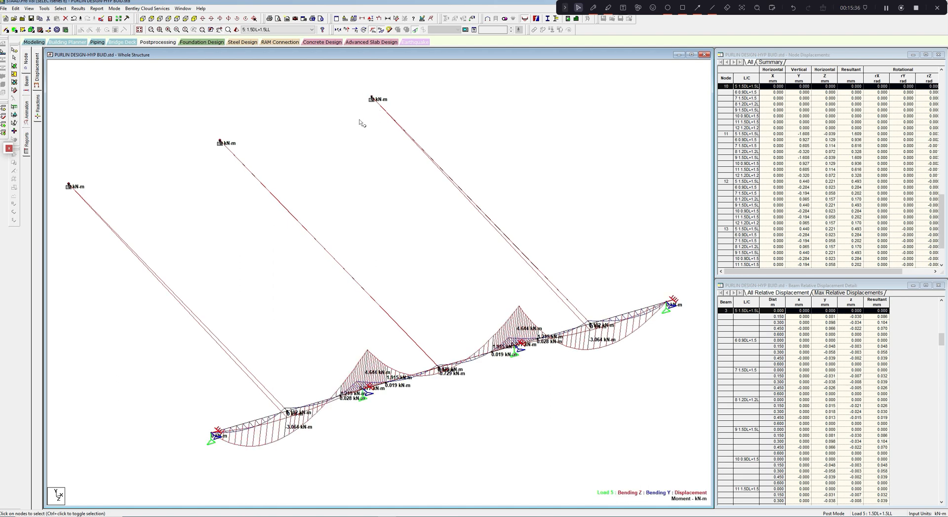
pyautogui.moveTo(359, 119); pyautogui.dragTo(368, 119, button='middle')
pyautogui.scroll(-1, 332, 115)
pyautogui.moveTo(332, 114); pyautogui.dragTo(340, 125, button='middle')
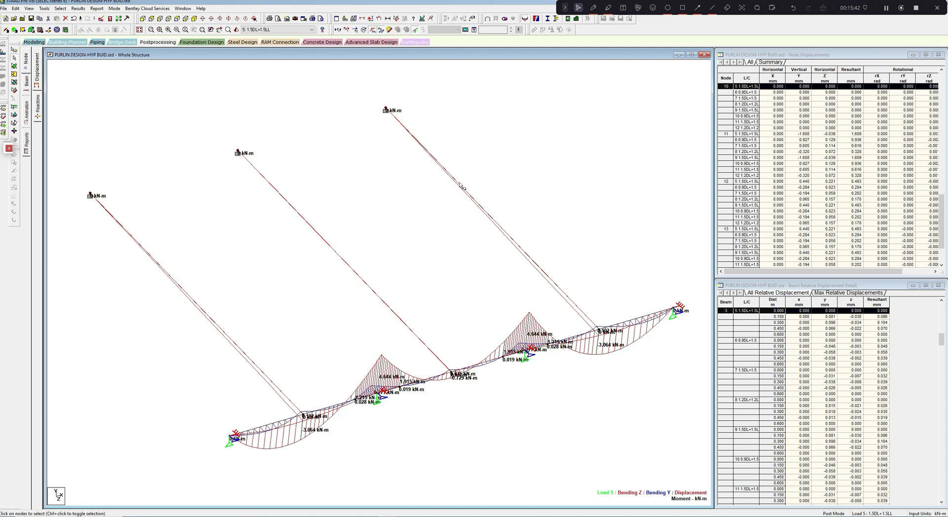
# - Highlight the three inclined sag rods individually to identify them and clear the selection
pyautogui.click(461, 187)
pyautogui.keyDown('ctrl'); pyautogui.click(361, 280); pyautogui.keyUp('ctrl')
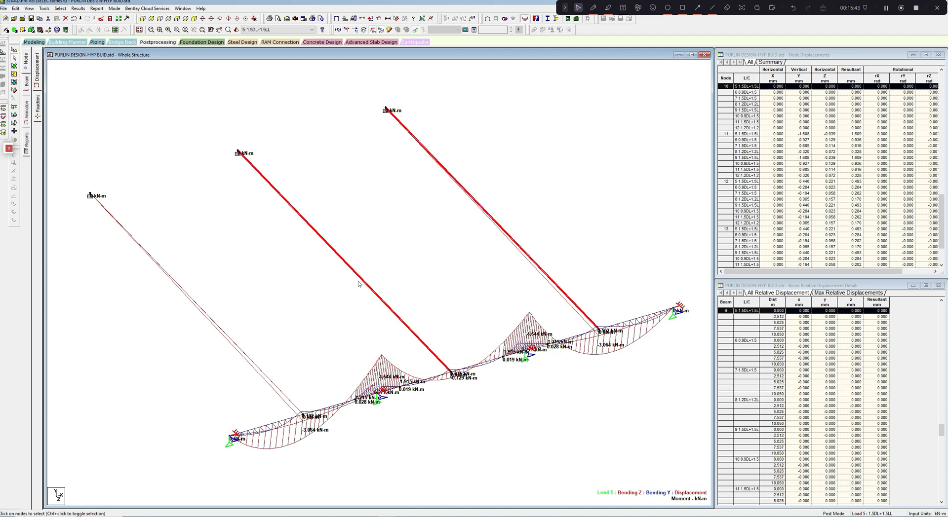
pyautogui.click(278, 341)
pyautogui.moveTo(278, 341); pyautogui.dragTo(283, 326, button='middle')
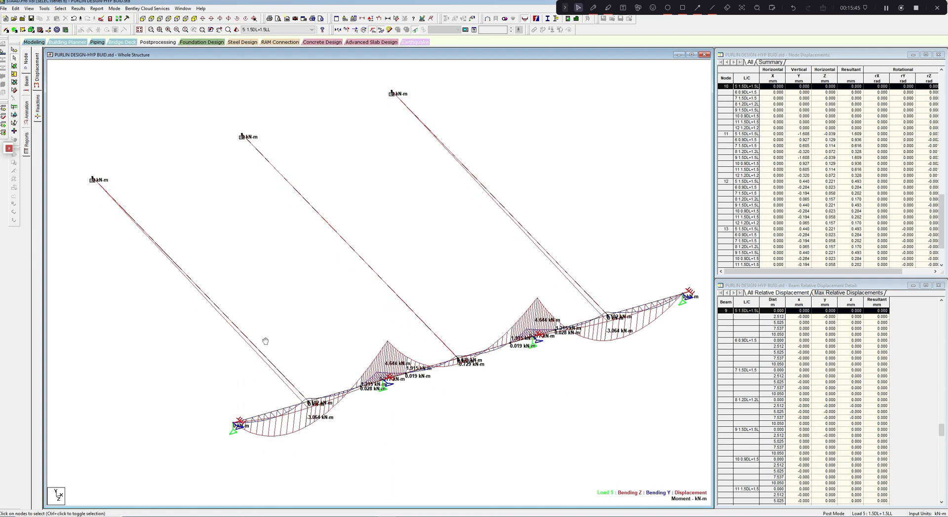
pyautogui.click(252, 345)
pyautogui.keyDown('ctrl'); pyautogui.click(400, 286); pyautogui.keyUp('ctrl')
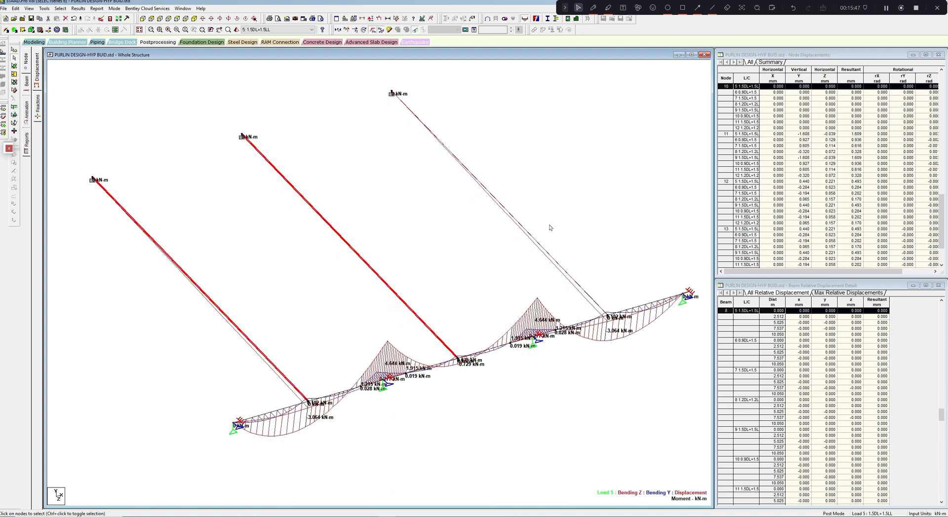
pyautogui.keyDown('ctrl'); pyautogui.click(539, 240); pyautogui.keyUp('ctrl')
pyautogui.click(563, 208)
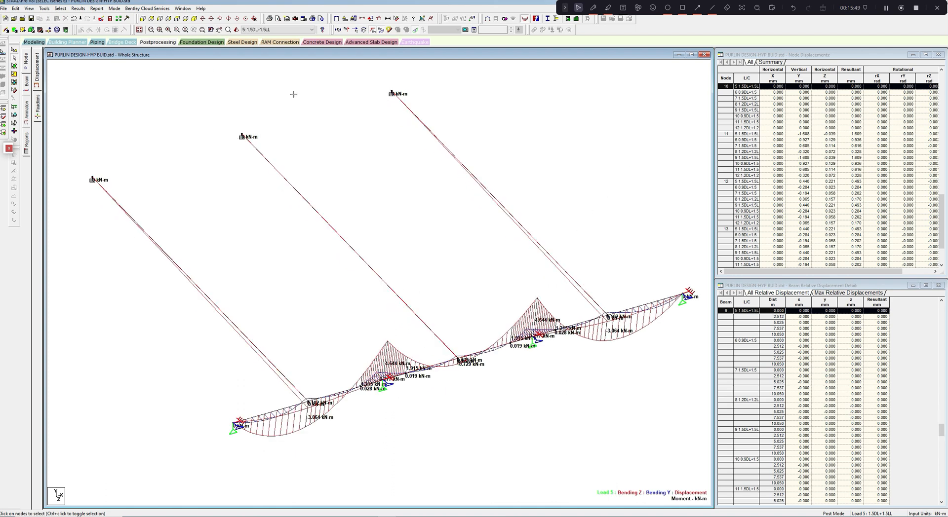
# - Save a copy of the purlin model under the file name GIRT DESIGN
pyautogui.click(5, 8)
pyautogui.click(20, 188)
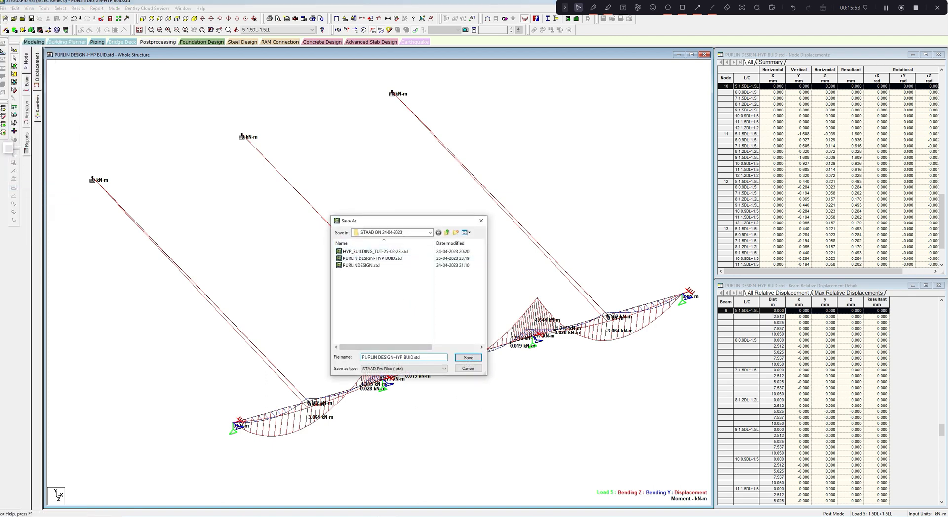
pyautogui.moveTo(421, 358); pyautogui.dragTo(361, 357)
pyautogui.write('GIRT DESIGN')
pyautogui.click(471, 358)
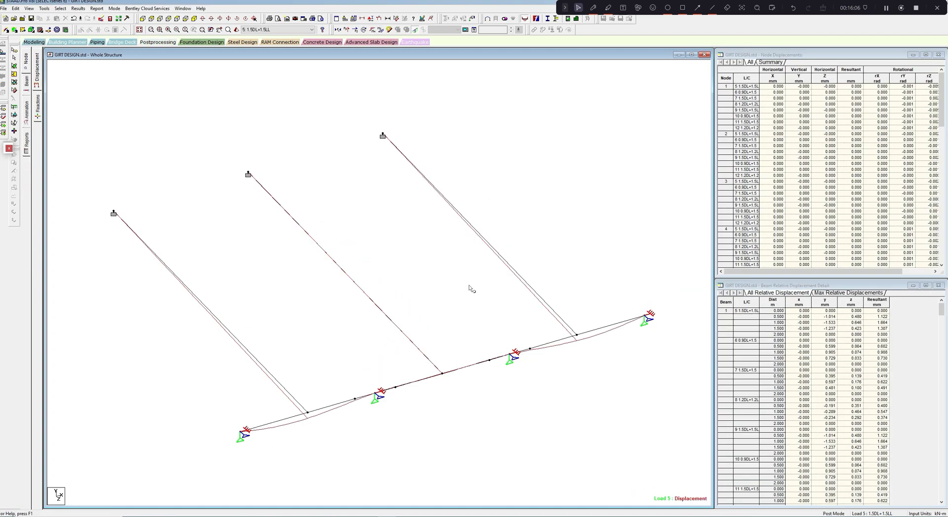
# - Delete the three inclined sag rods from the girt model and accept discarding the analysis results
pyautogui.click(291, 362)
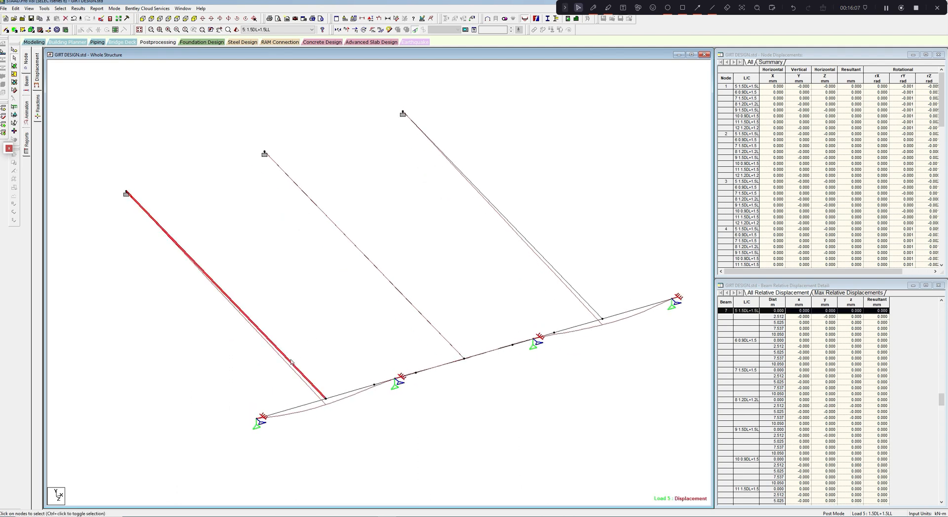
pyautogui.keyDown('ctrl'); pyautogui.click(423, 312); pyautogui.keyUp('ctrl')
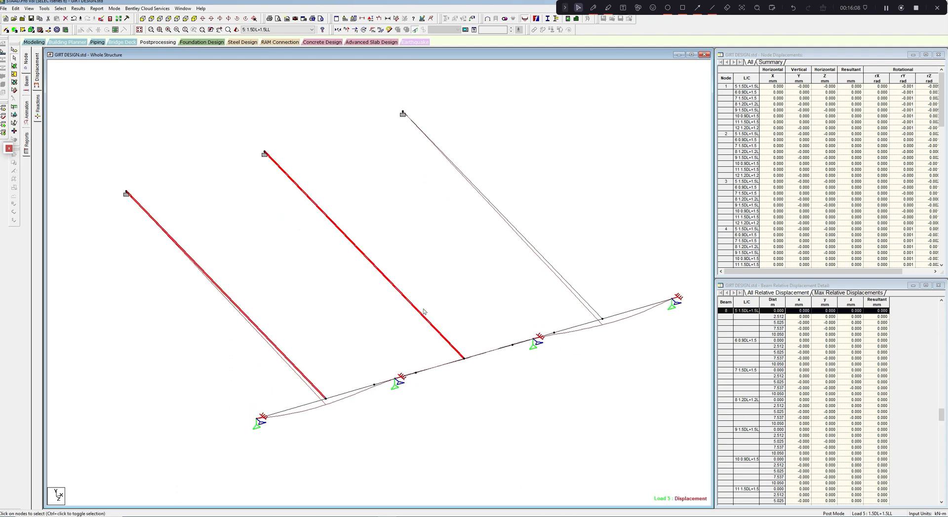
pyautogui.keyDown('ctrl'); pyautogui.click(564, 278); pyautogui.keyUp('ctrl')
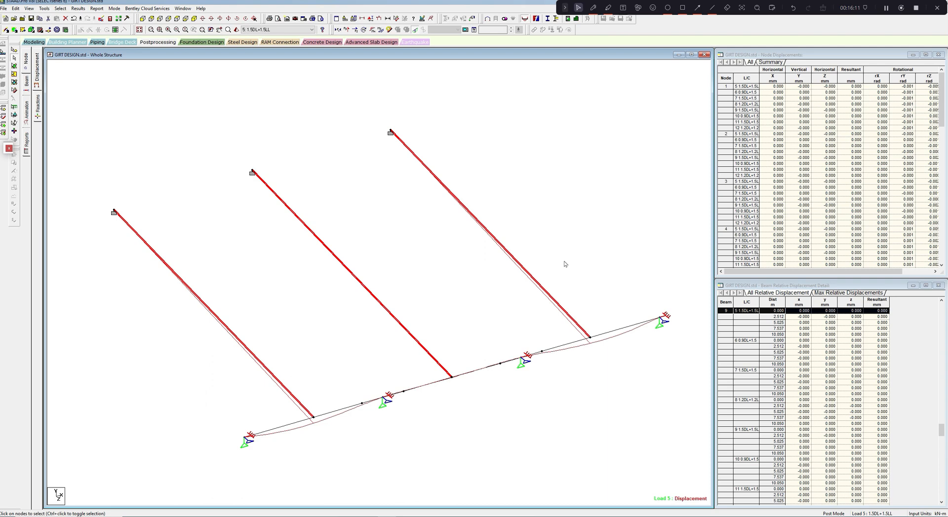
pyautogui.press('Delete')
pyautogui.click(493, 277)
pyautogui.click(492, 278)
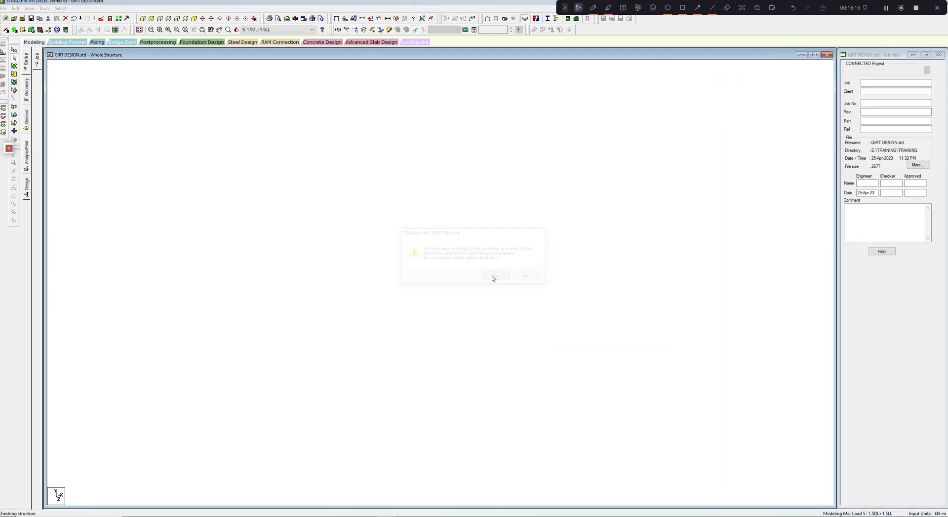
pyautogui.click(492, 277)
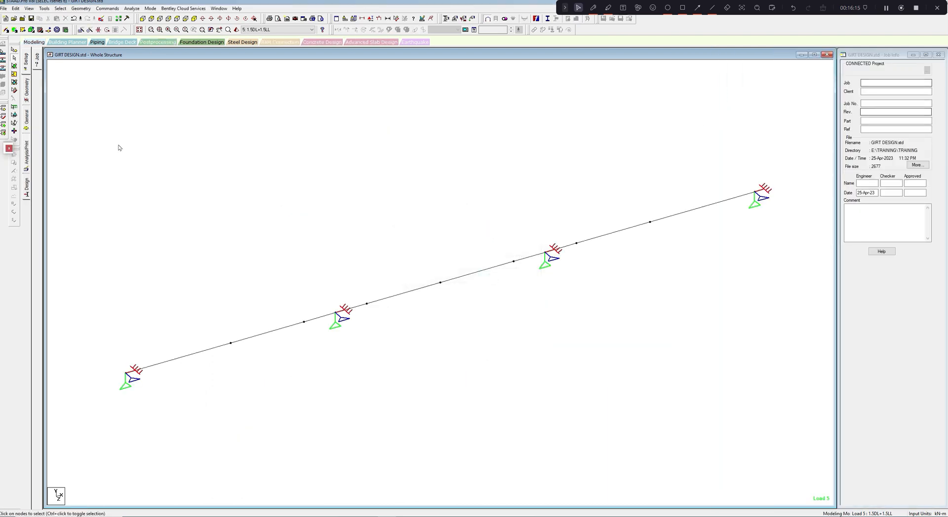
# - Copy the mid-span nodes of the three spans and paste them vertically above the girt with an offset in Y
pyautogui.moveTo(220, 329); pyautogui.dragTo(258, 384)
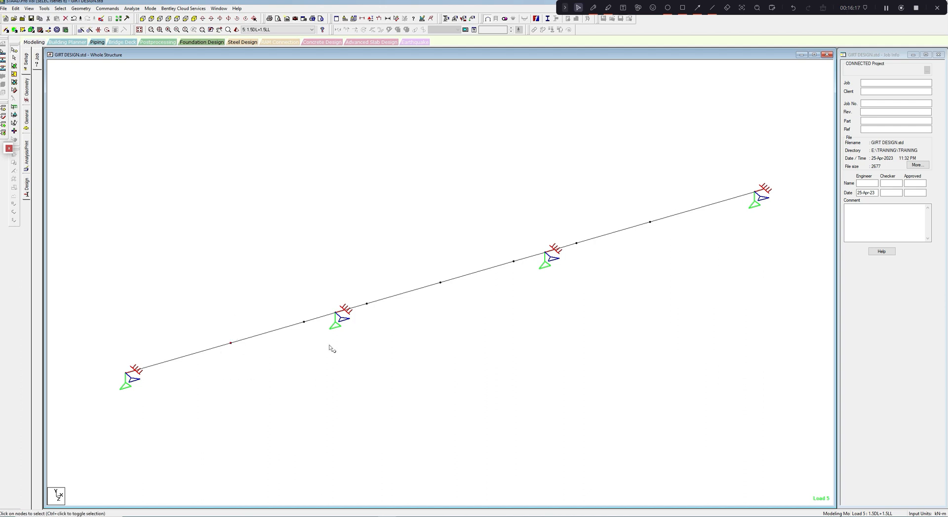
pyautogui.keyDown('ctrl'); pyautogui.moveTo(412, 273); pyautogui.dragTo(451, 314); pyautogui.keyUp('ctrl')
pyautogui.keyDown('ctrl'); pyautogui.moveTo(643, 193); pyautogui.dragTo(651, 259); pyautogui.keyUp('ctrl')
pyautogui.moveTo(587, 136); pyautogui.dragTo(585, 178, button='middle')
pyautogui.rightClick(578, 165)
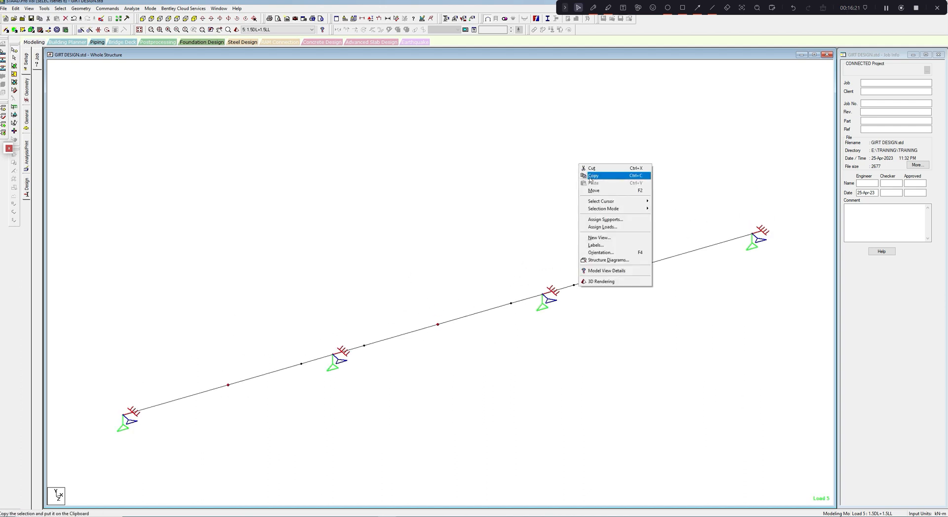
pyautogui.click(592, 176)
pyautogui.rightClick(584, 163)
pyautogui.click(598, 181)
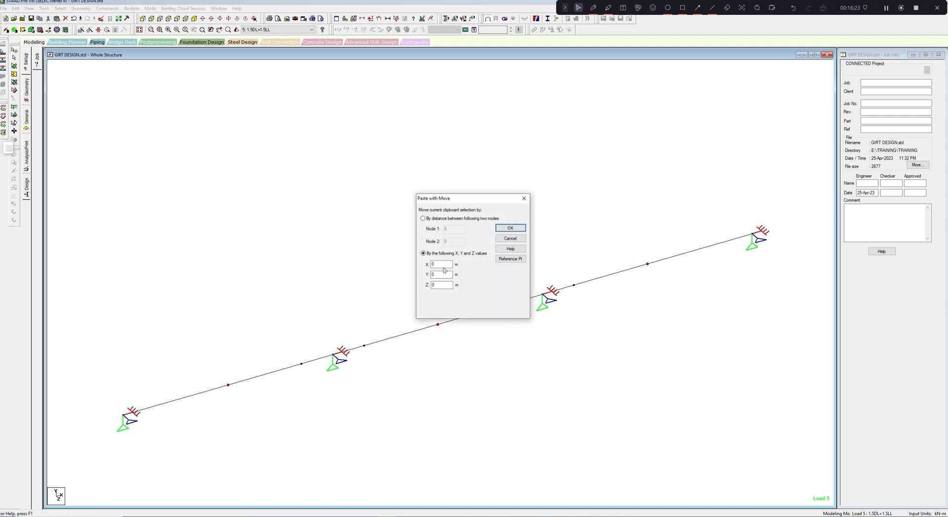
pyautogui.click(442, 275)
pyautogui.press('BackSpace')
pyautogui.write('0')
pyautogui.click(508, 230)
# - Add three vertical beams joining each mid-span node to the copied node directly above it
pyautogui.click(4, 31)
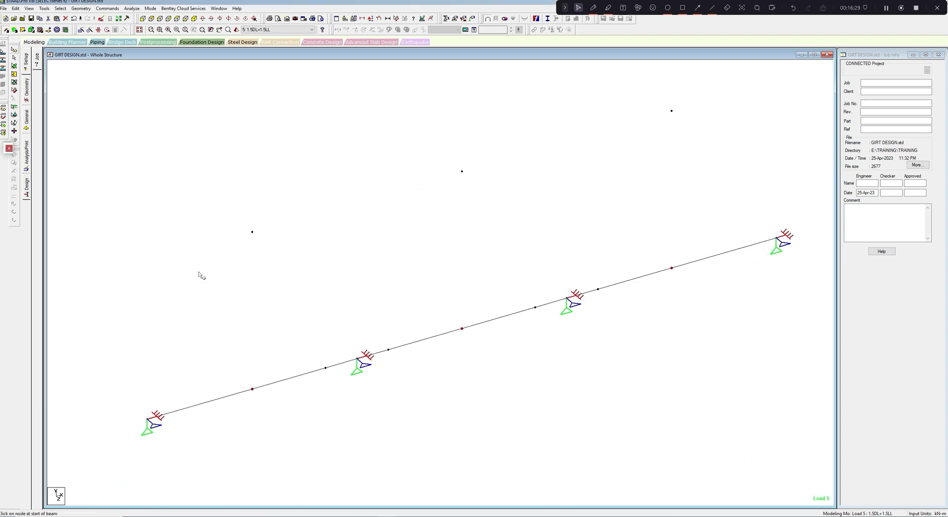
pyautogui.moveTo(252, 389); pyautogui.dragTo(253, 232)
pyautogui.moveTo(462, 328); pyautogui.dragTo(462, 172)
pyautogui.moveTo(671, 268); pyautogui.dragTo(671, 111)
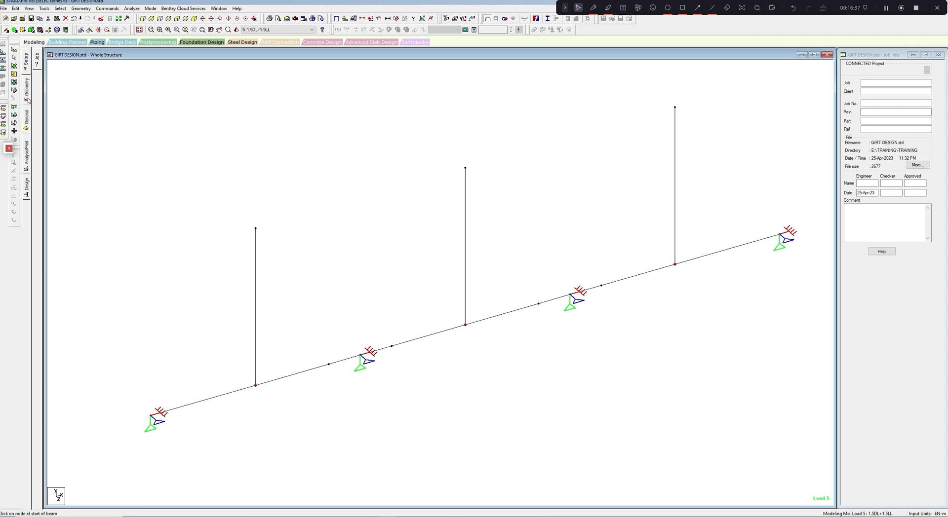
# - Assign the circular section Cir 0.01 to the three vertical sag rods
pyautogui.click(27, 124)
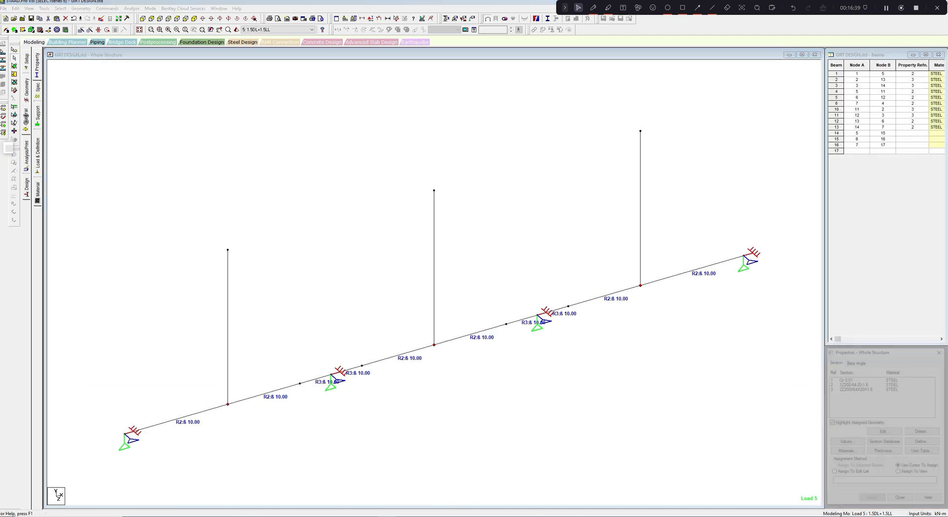
pyautogui.click(846, 379)
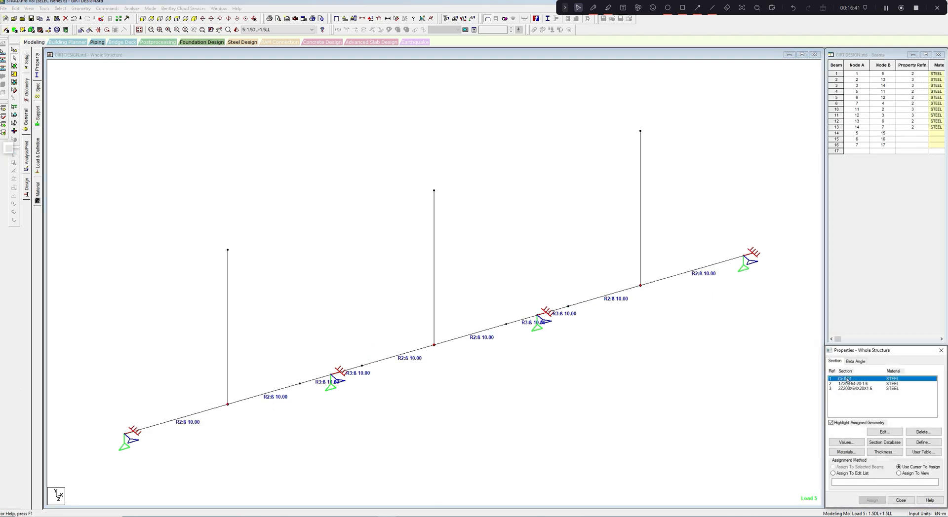
pyautogui.moveTo(683, 211); pyautogui.dragTo(206, 276)
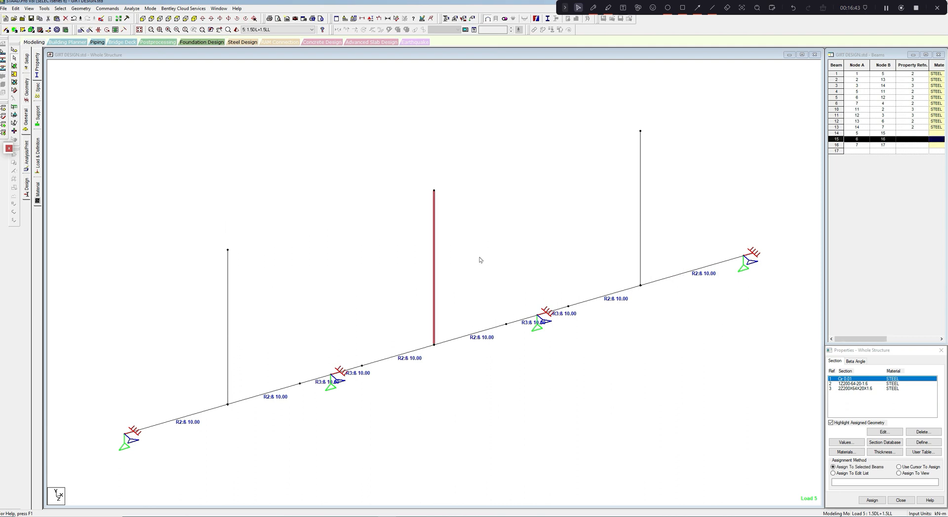
pyautogui.keyDown('ctrl'); pyautogui.click(642, 258); pyautogui.keyUp('ctrl')
pyautogui.keyDown('ctrl'); pyautogui.click(230, 329); pyautogui.keyUp('ctrl')
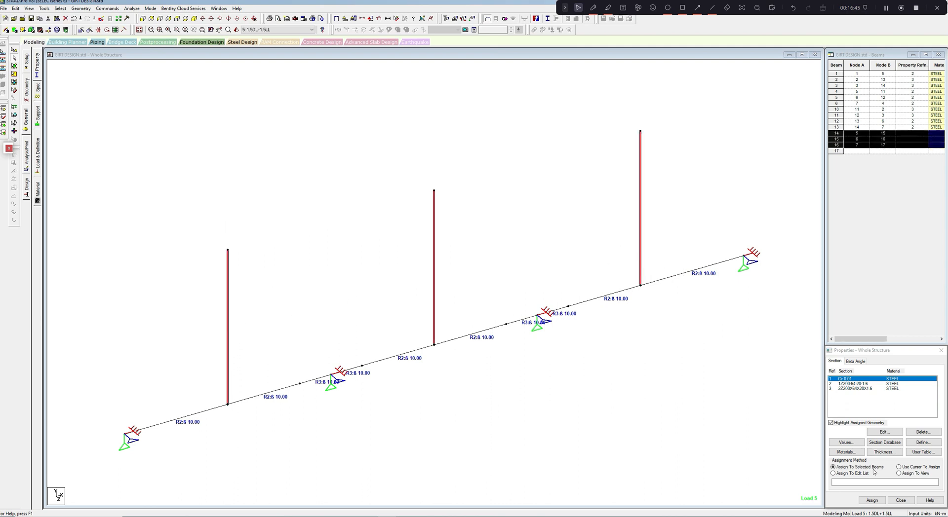
pyautogui.click(872, 500)
pyautogui.click(897, 447)
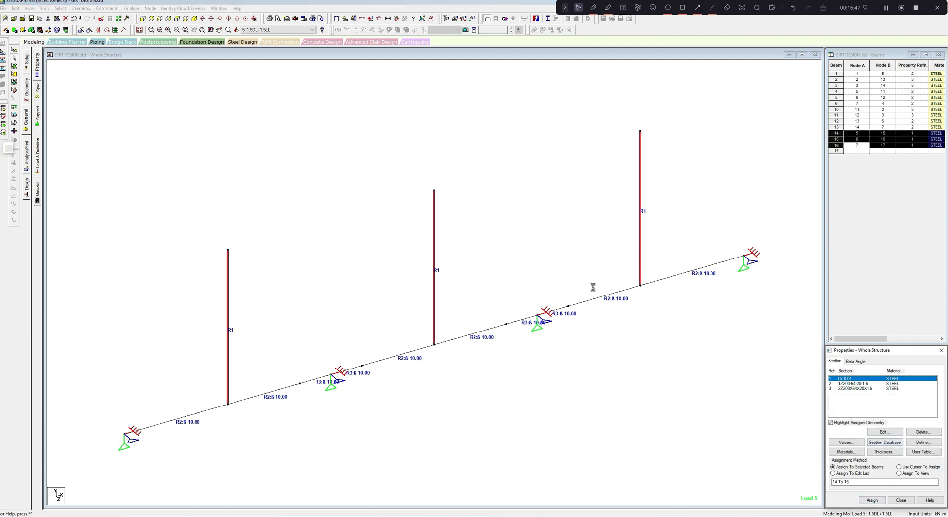
# - Assign a tension-only member specification to the three selected vertical sag rods
pyautogui.click(117, 9)
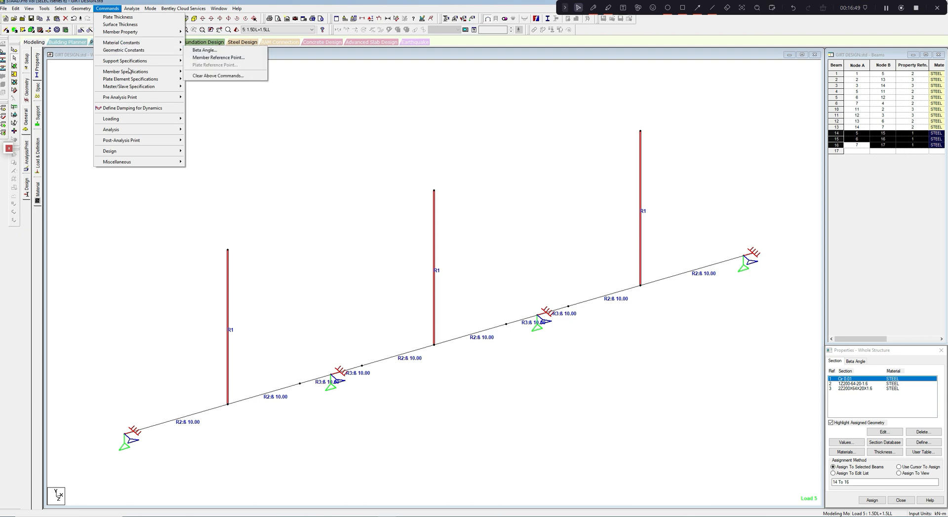
pyautogui.click(204, 85)
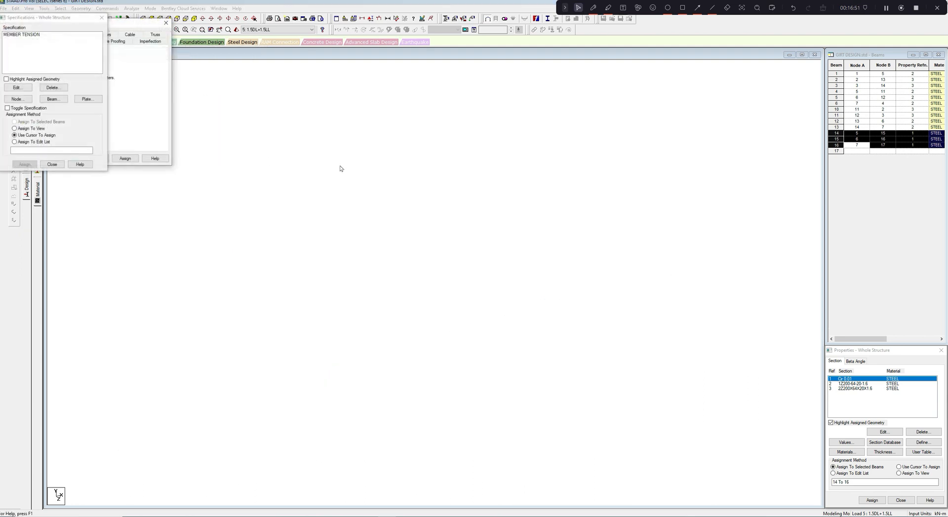
pyautogui.click(125, 159)
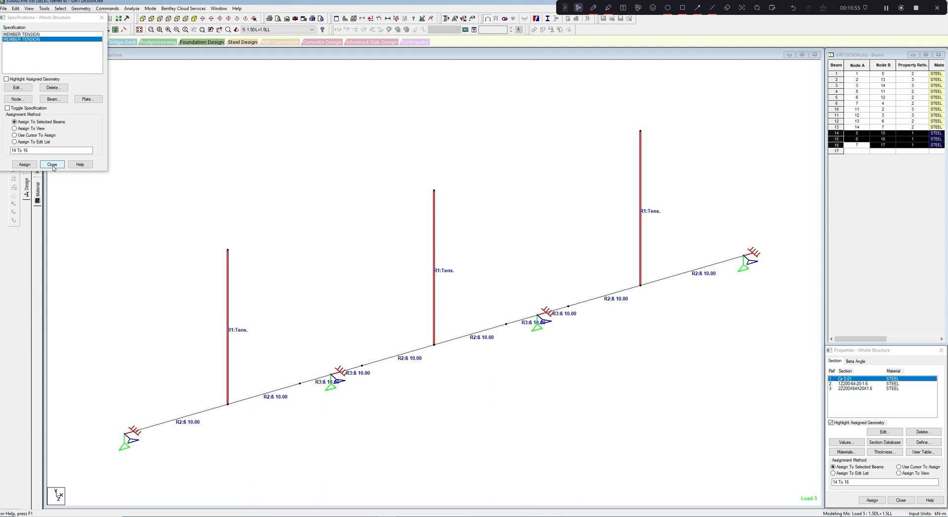
pyautogui.click(52, 165)
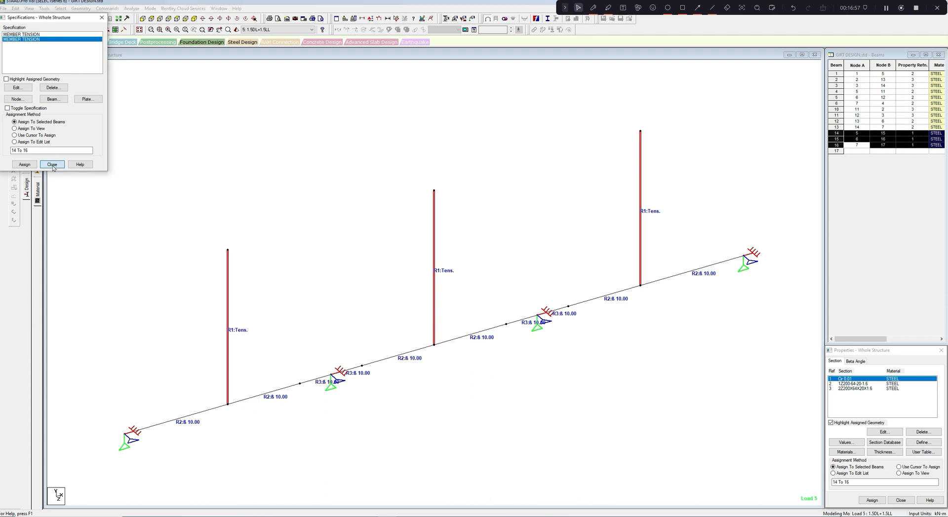
pyautogui.click(52, 165)
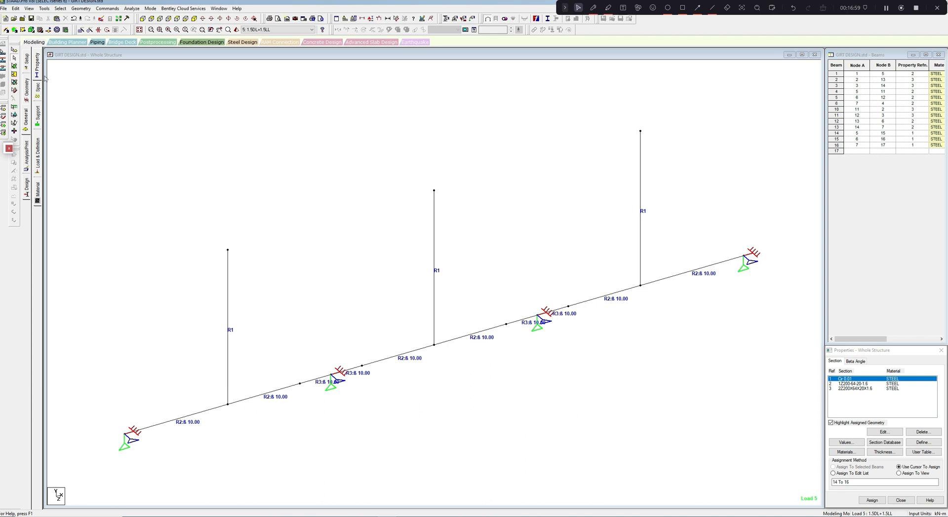
# - Assign Support 3 to the upper end nodes of the three vertical sag rods
pyautogui.click(37, 115)
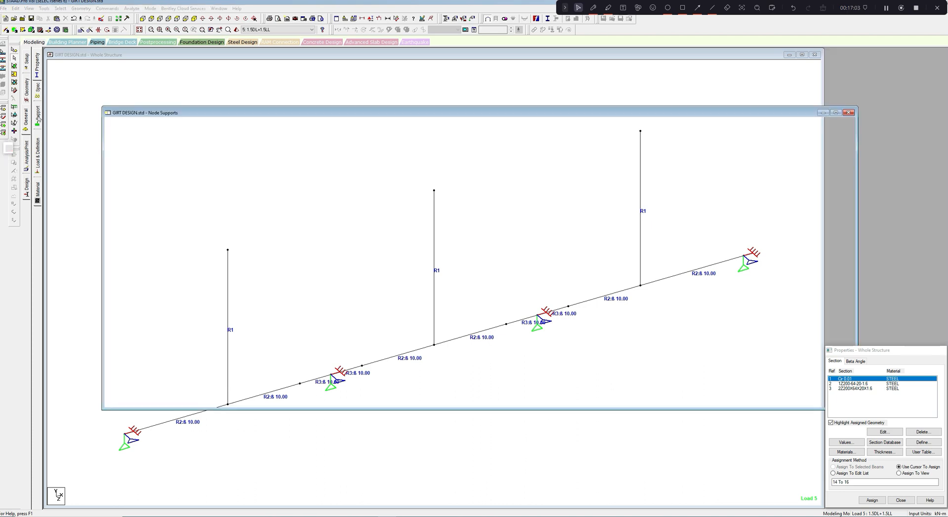
pyautogui.click(876, 410)
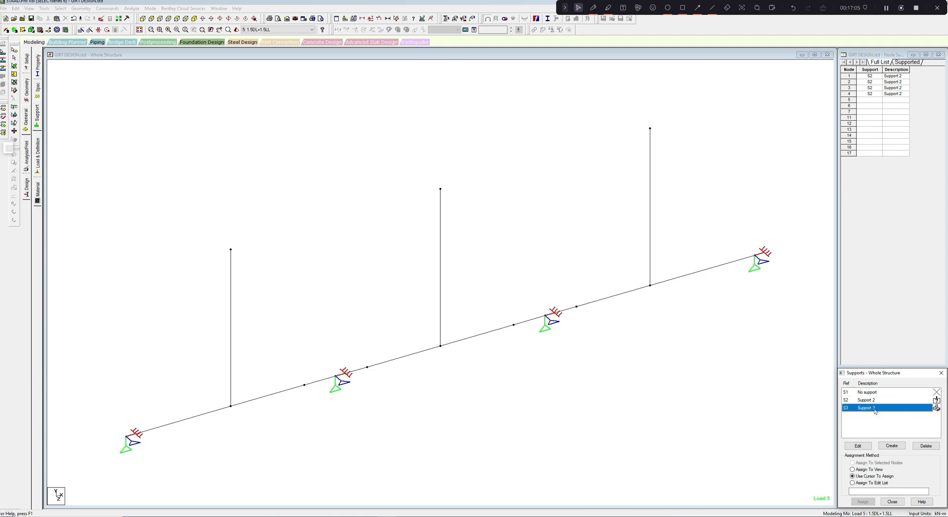
pyautogui.click(862, 502)
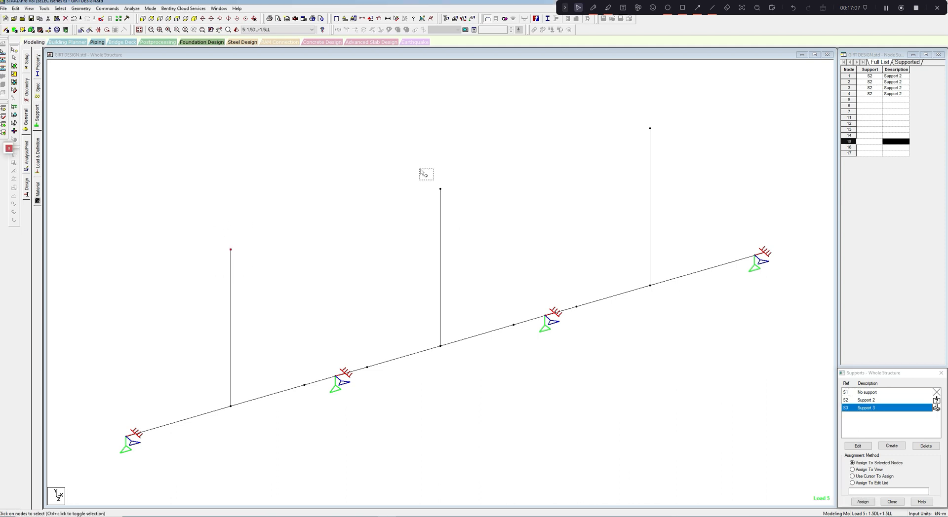
pyautogui.keyDown('ctrl'); pyautogui.moveTo(421, 170); pyautogui.dragTo(468, 234); pyautogui.keyUp('ctrl')
pyautogui.keyDown('ctrl'); pyautogui.moveTo(620, 119); pyautogui.dragTo(660, 170); pyautogui.keyUp('ctrl')
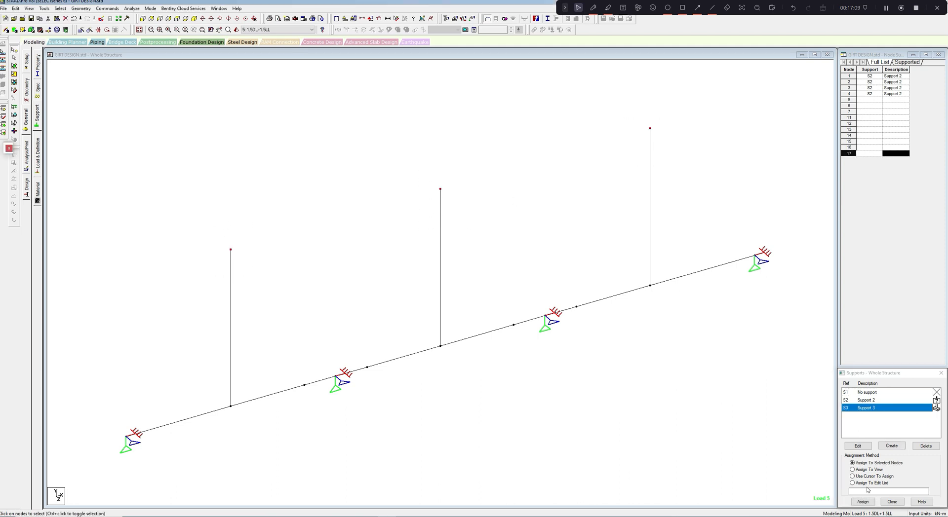
pyautogui.click(862, 502)
pyautogui.click(896, 459)
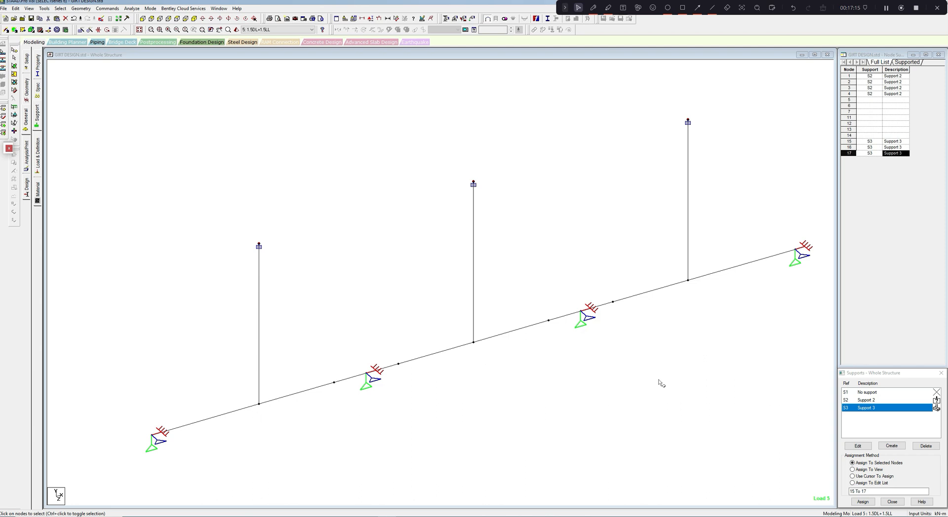
pyautogui.moveTo(572, 408); pyautogui.dragTo(582, 398, button='middle')
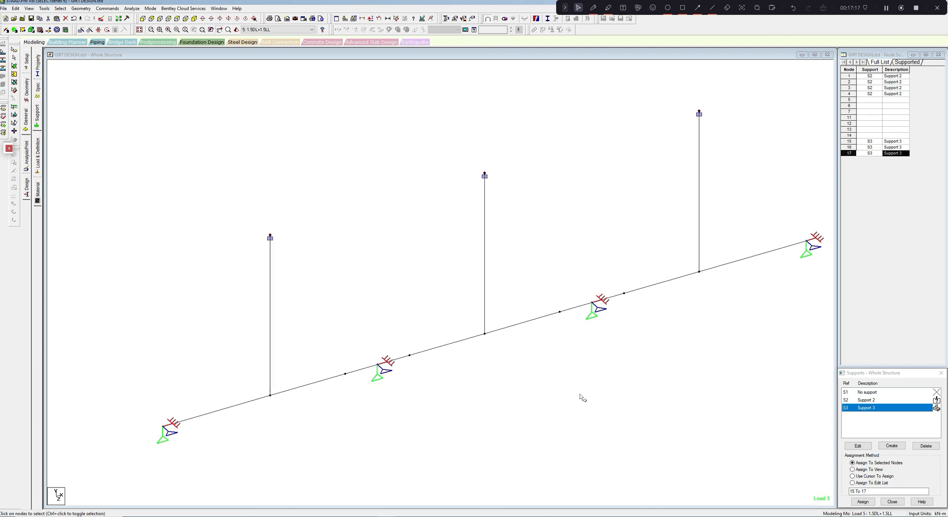
pyautogui.scroll(1, 480, 407)
pyautogui.moveTo(480, 406); pyautogui.dragTo(503, 397, button='middle')
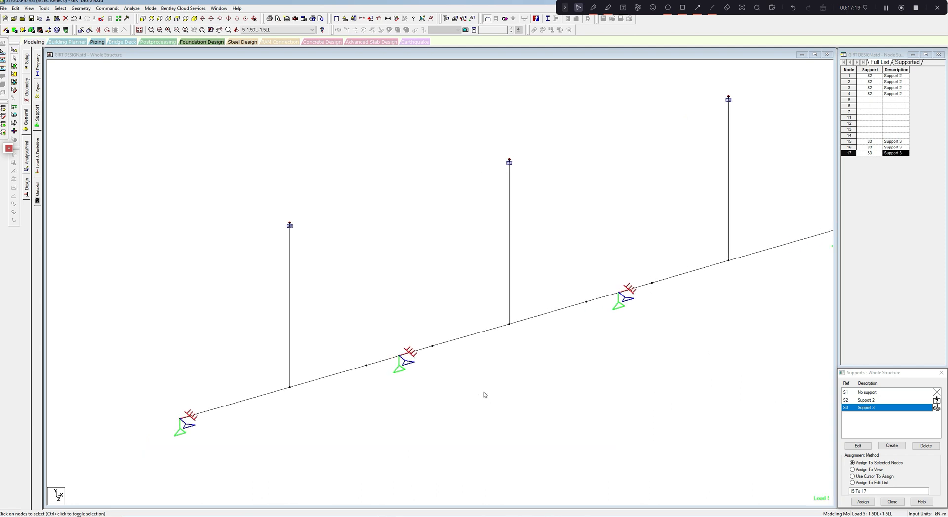
pyautogui.moveTo(343, 293); pyautogui.dragTo(348, 304, button='middle')
pyautogui.scroll(-1, 348, 298)
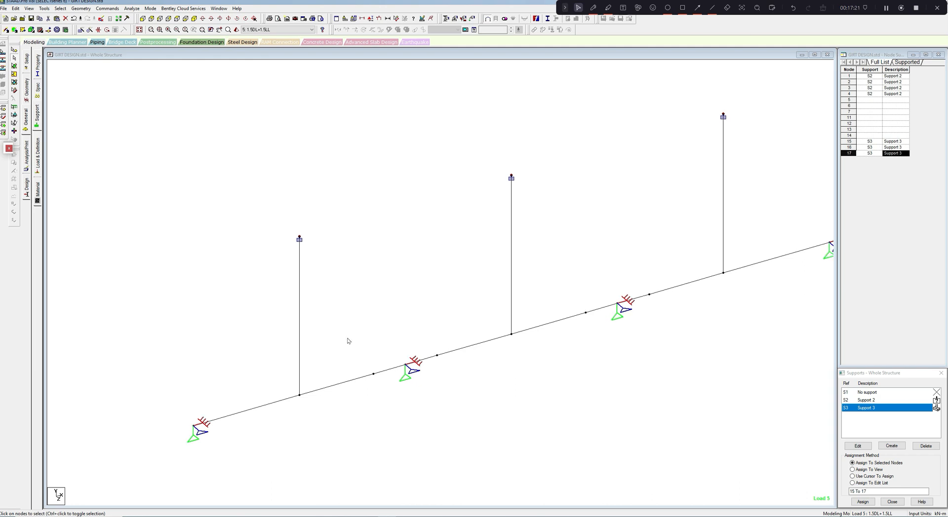
pyautogui.click(296, 396)
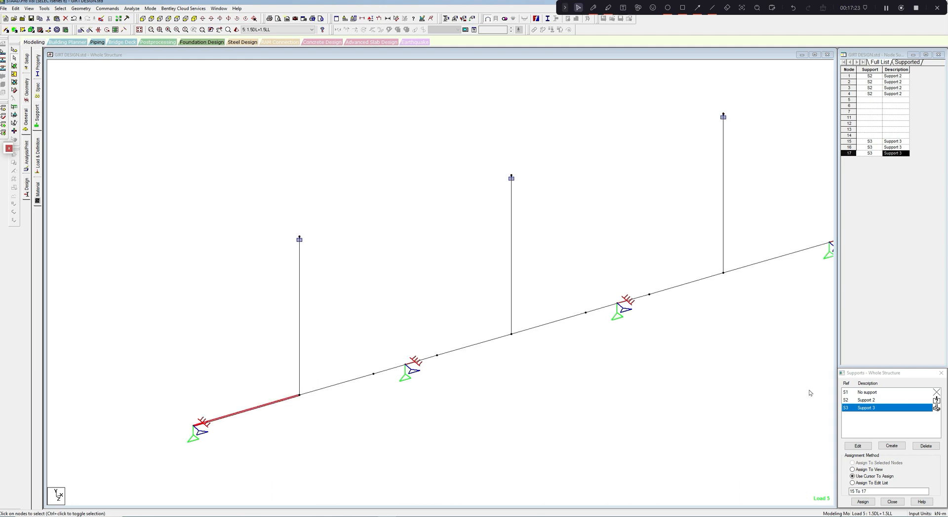
pyautogui.click(862, 384)
pyautogui.click(725, 320)
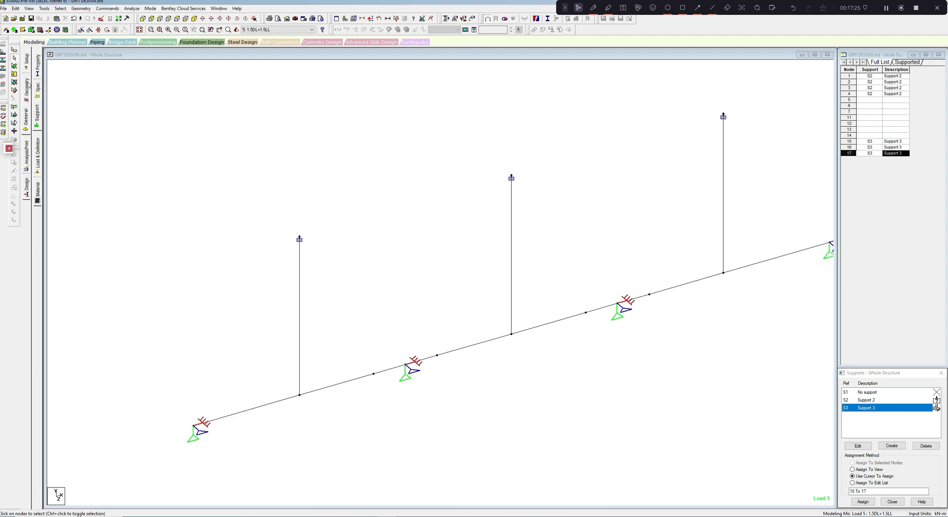
# - Create a new beta angle definition of 90 degrees for the girt members
pyautogui.click(40, 74)
pyautogui.click(850, 361)
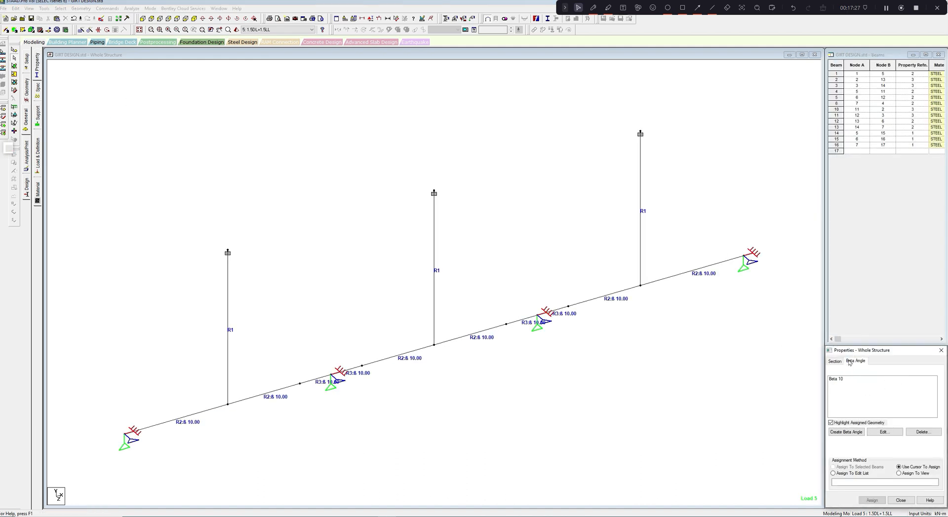
pyautogui.click(843, 379)
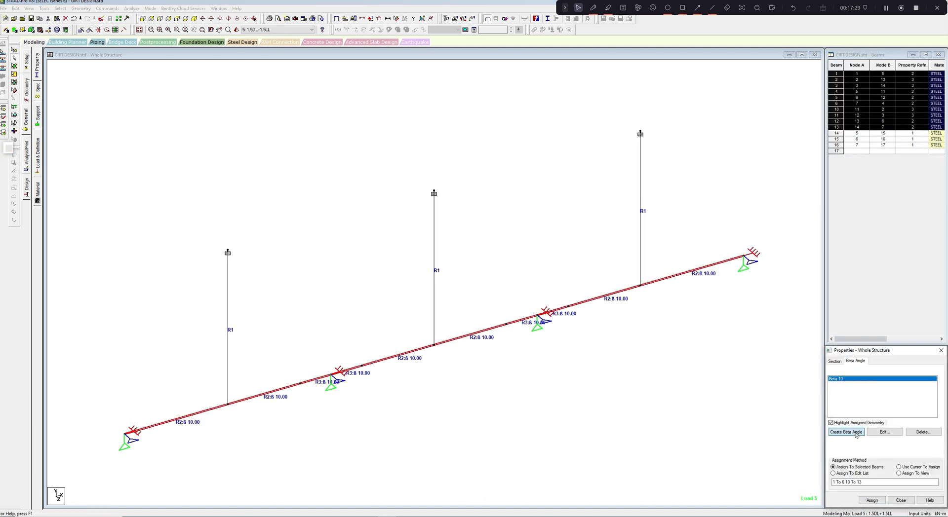
pyautogui.click(846, 433)
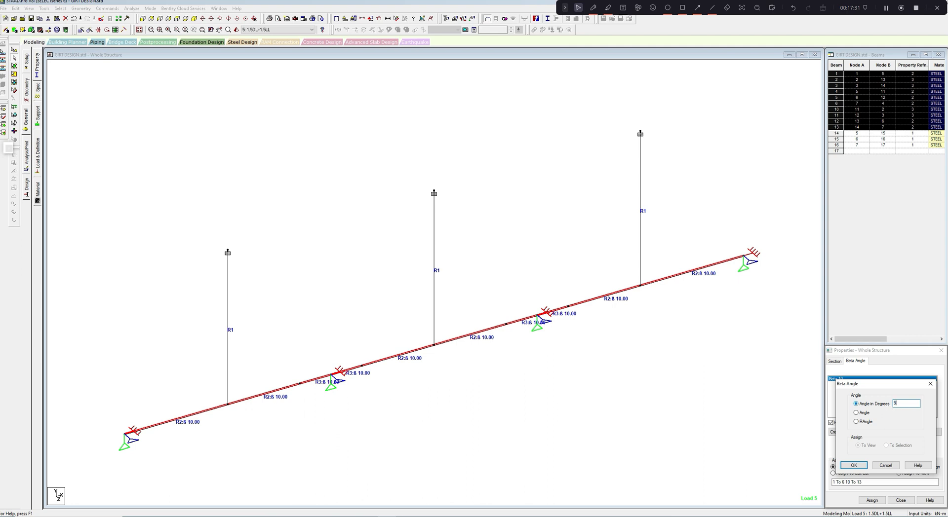
pyautogui.click(852, 466)
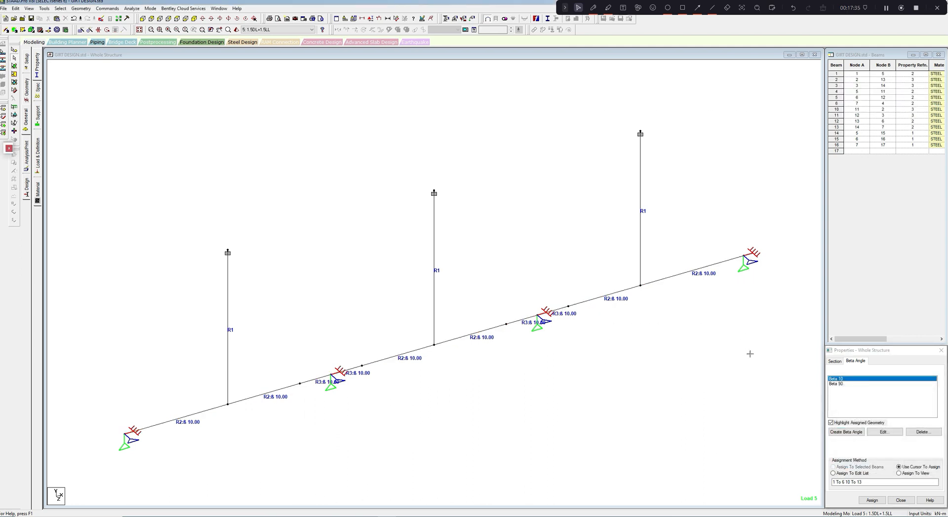
# - Inspect the selected end span and its sag rod in a 3D rendered view before changing the section orientation
pyautogui.click(237, 30)
pyautogui.moveTo(511, 270)
pyautogui.mouseDown()
pyautogui.moveTo(504, 296)
pyautogui.moveTo(461, 327)
pyautogui.moveTo(507, 286)
pyautogui.mouseUp()
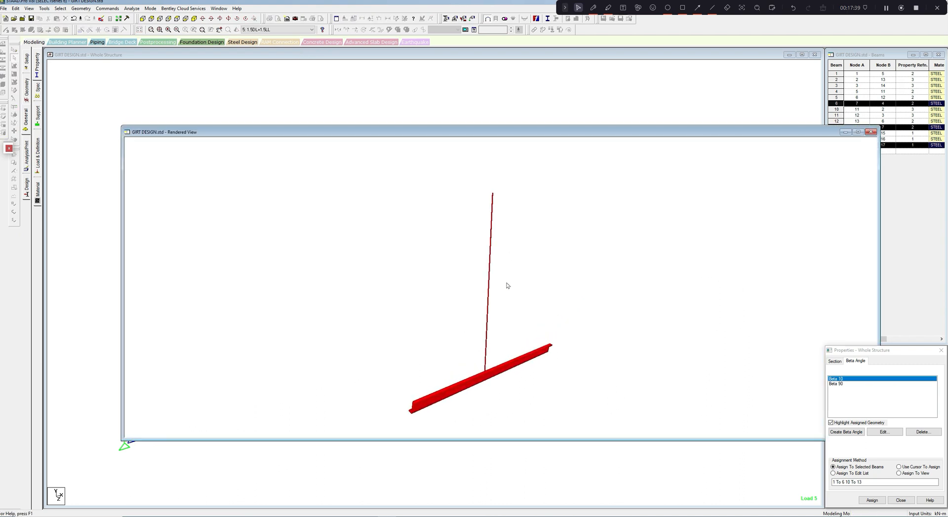
pyautogui.click(869, 133)
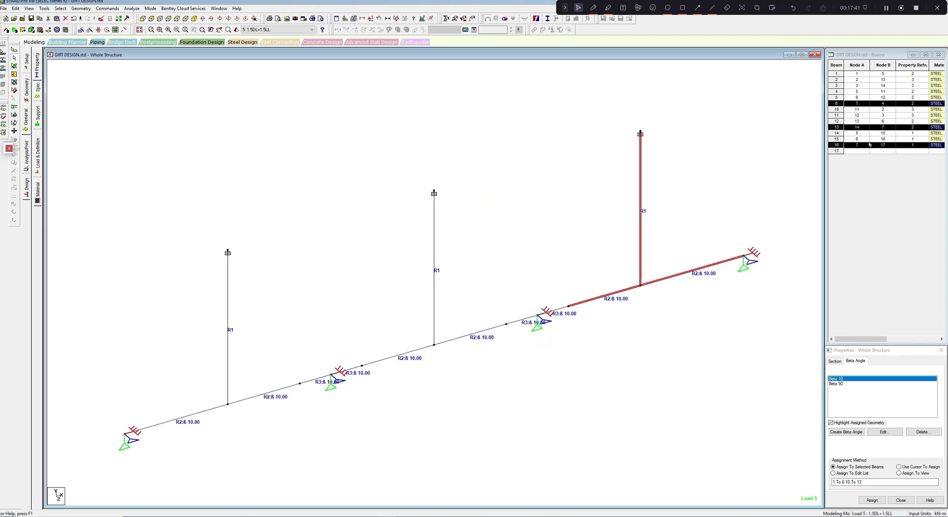
# - Assign the Beta 90 angle to all girt beams along the three spans, leaving out the sag rods
pyautogui.click(841, 390)
pyautogui.click(839, 384)
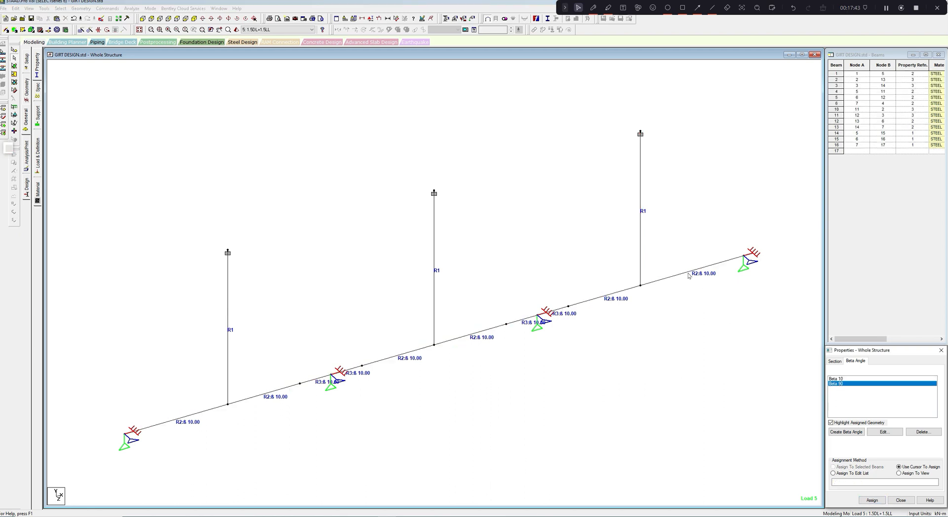
pyautogui.moveTo(236, 291); pyautogui.dragTo(518, 470)
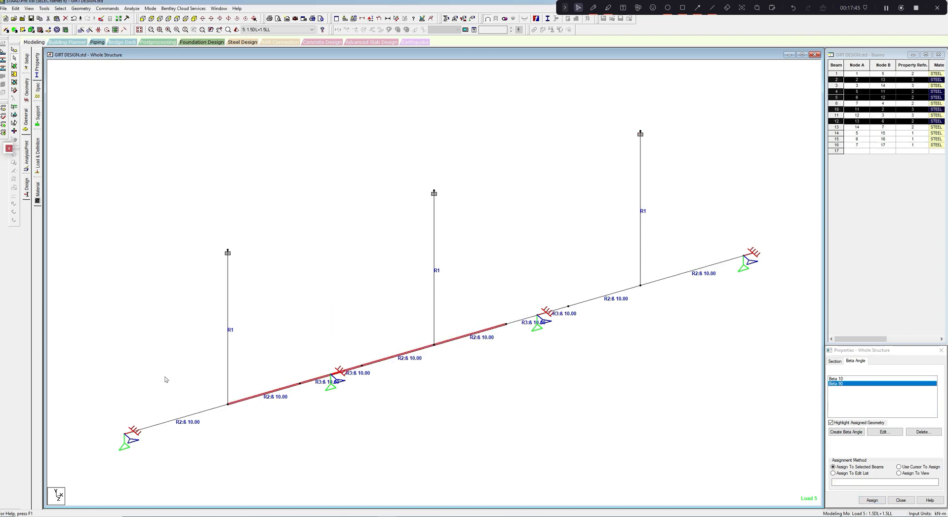
pyautogui.keyDown('ctrl'); pyautogui.moveTo(145, 370); pyautogui.dragTo(338, 492); pyautogui.keyUp('ctrl')
pyautogui.keyDown('ctrl'); pyautogui.moveTo(480, 280); pyautogui.dragTo(637, 421); pyautogui.keyUp('ctrl')
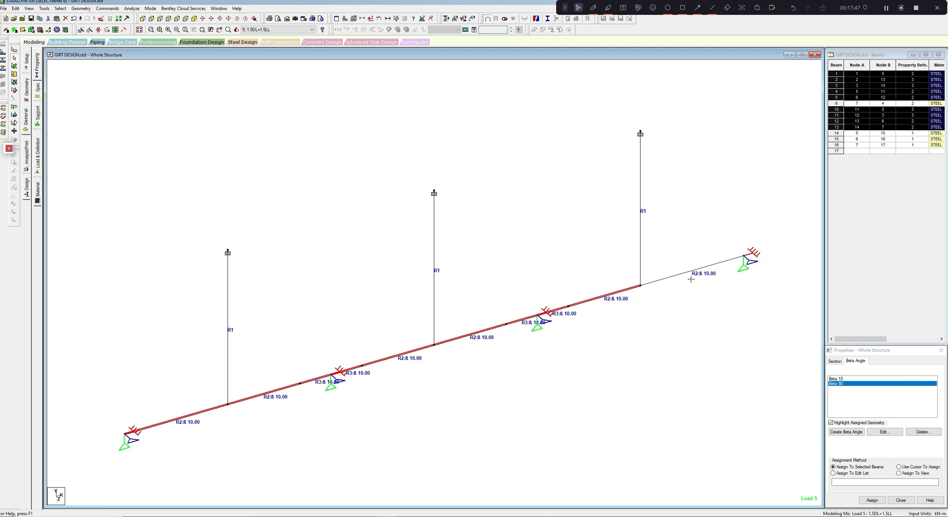
pyautogui.keyDown('ctrl'); pyautogui.click(680, 275); pyautogui.keyUp('ctrl')
pyautogui.click(872, 500)
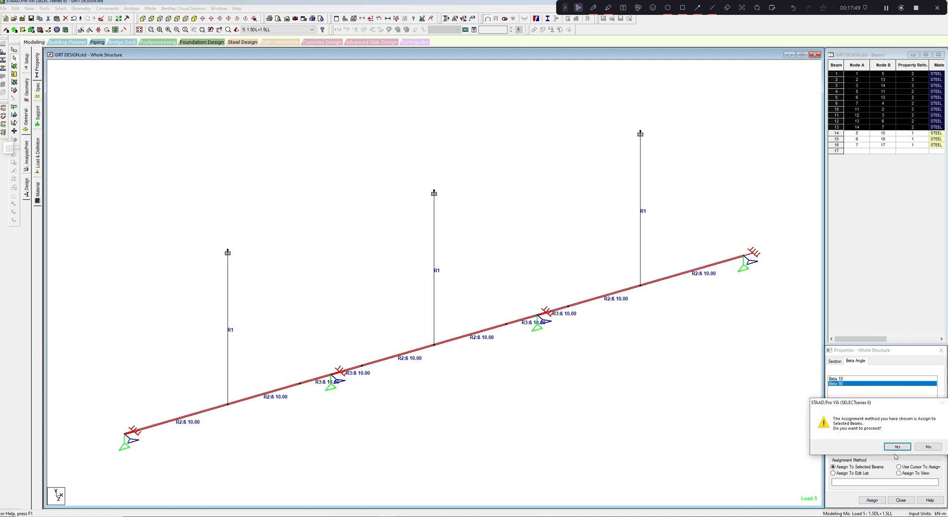
pyautogui.click(897, 447)
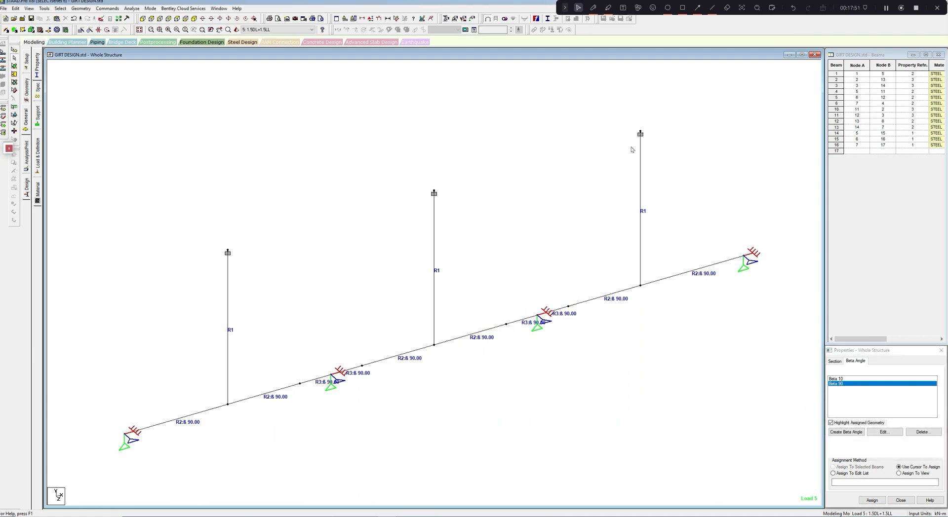
# - Render the end span with its sag rod in 3D to check the rotated Z section's orientation
pyautogui.moveTo(580, 119); pyautogui.dragTo(787, 340)
pyautogui.click(772, 180)
pyautogui.moveTo(586, 136); pyautogui.dragTo(763, 360)
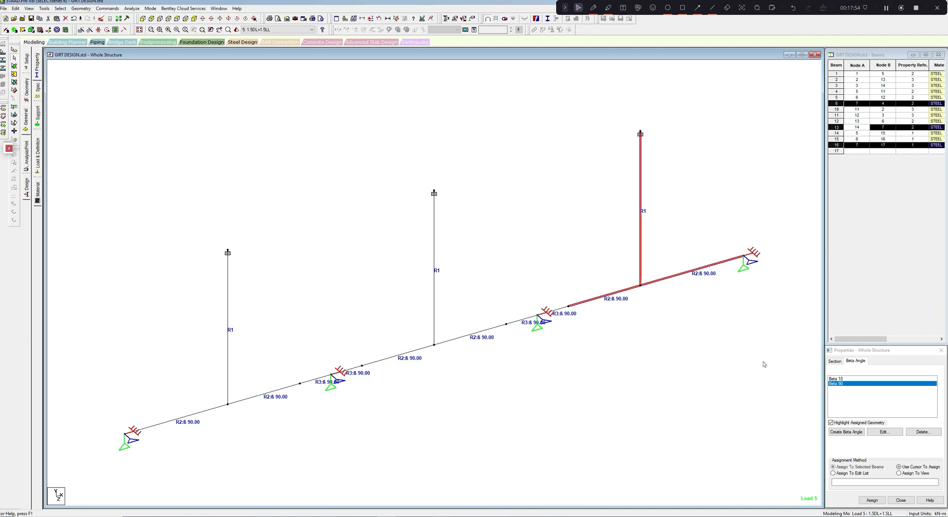
pyautogui.click(367, 21)
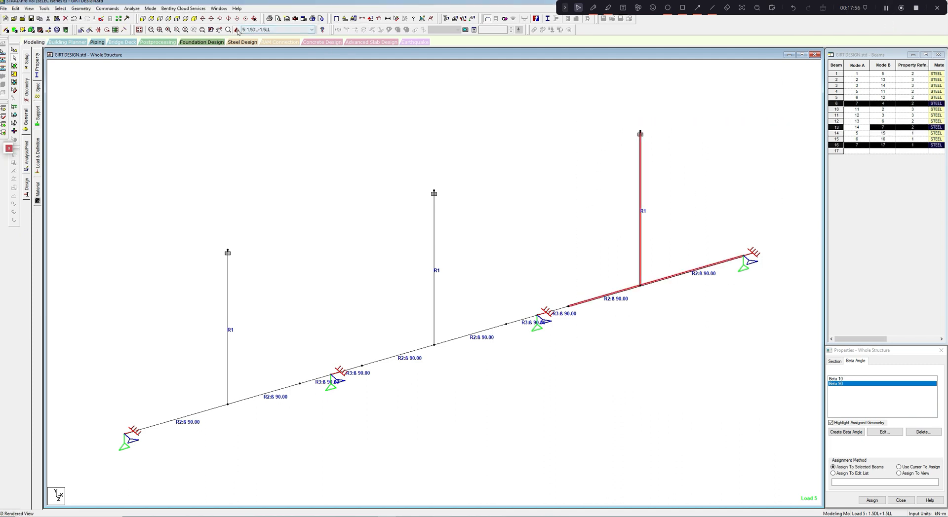
pyautogui.moveTo(518, 307); pyautogui.dragTo(511, 392)
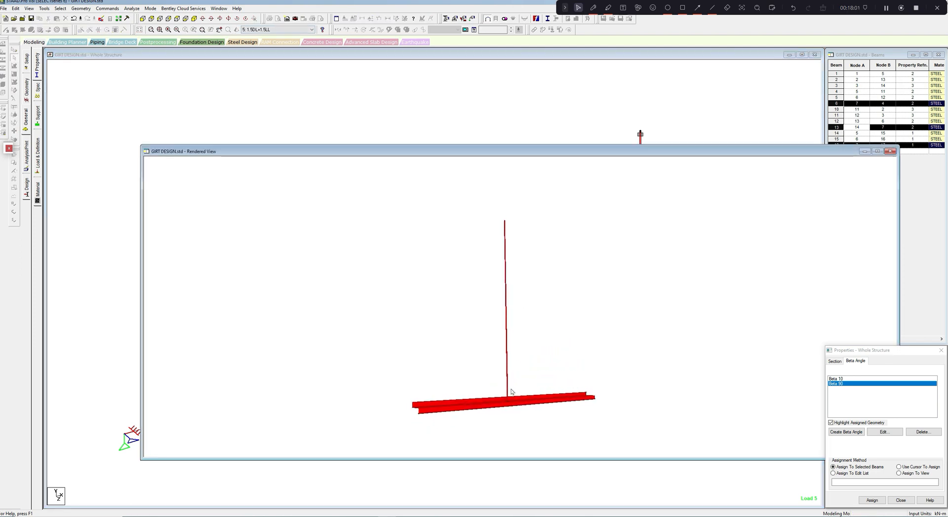
pyautogui.click(890, 151)
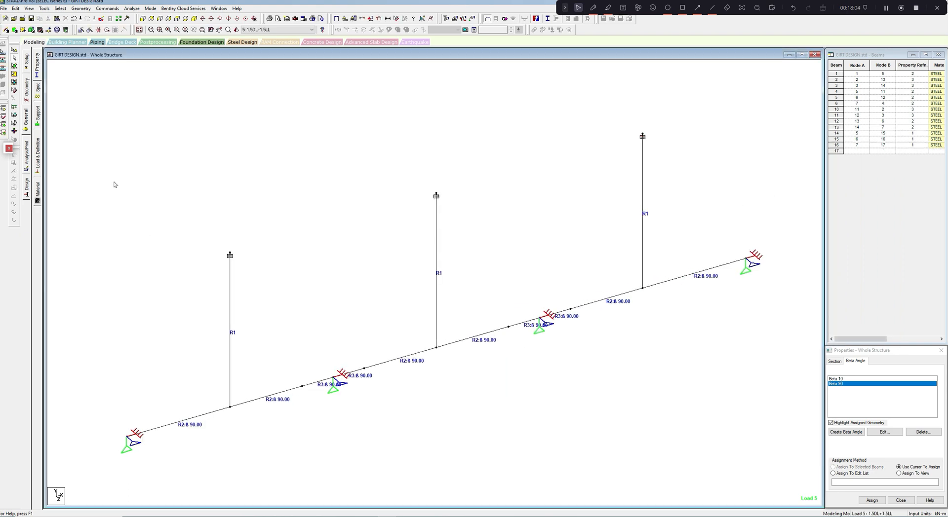
# - Show the uniform member load of the DEADLOAD load case on the girt
pyautogui.click(39, 157)
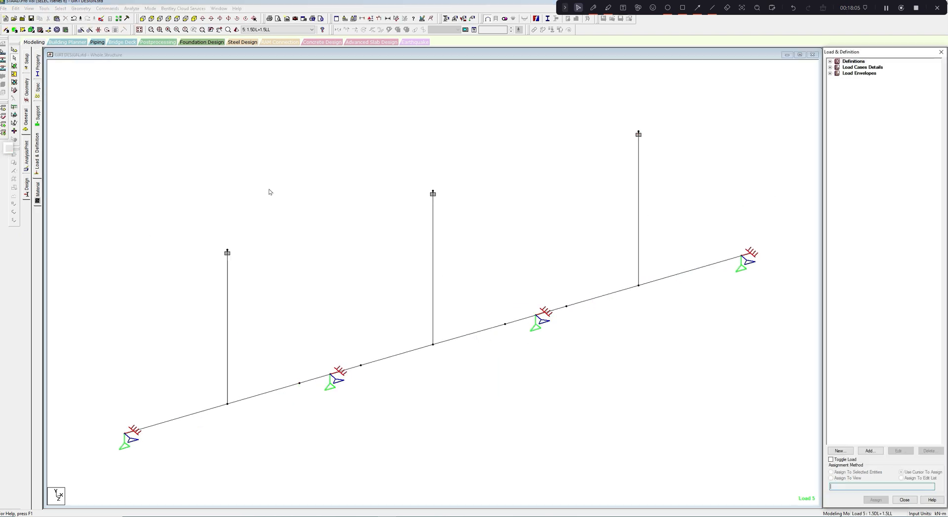
pyautogui.click(830, 68)
pyautogui.click(853, 73)
pyautogui.click(837, 73)
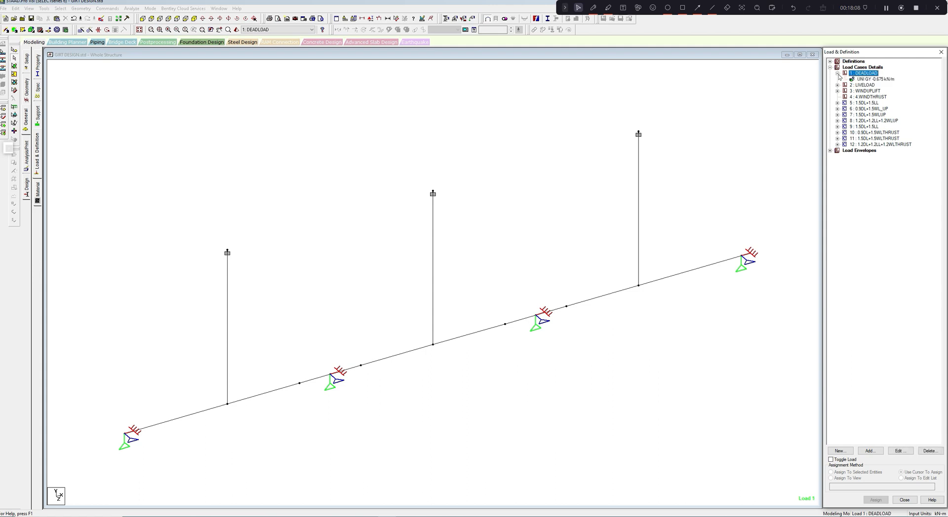
pyautogui.click(865, 79)
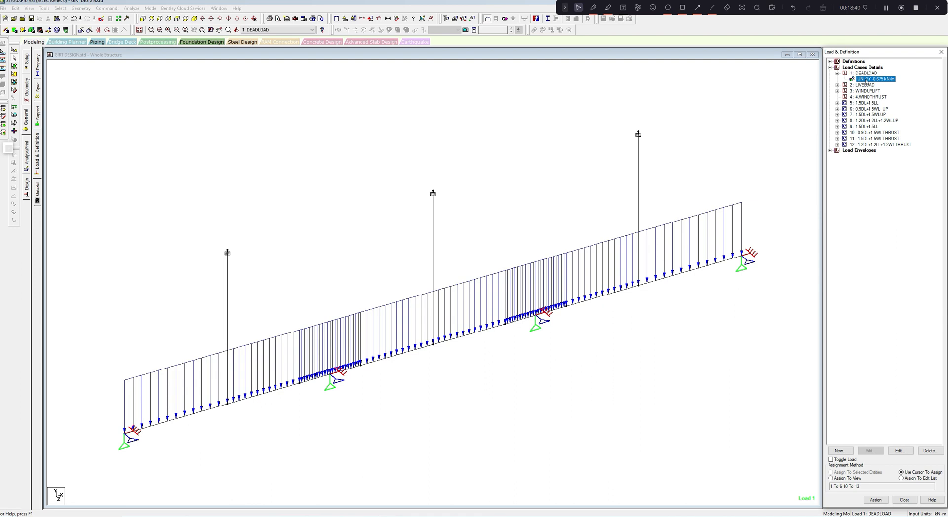
# - Set the uniform GY force of the DEADLOAD case on the girt to -0.3 kN/m
pyautogui.click(899, 450)
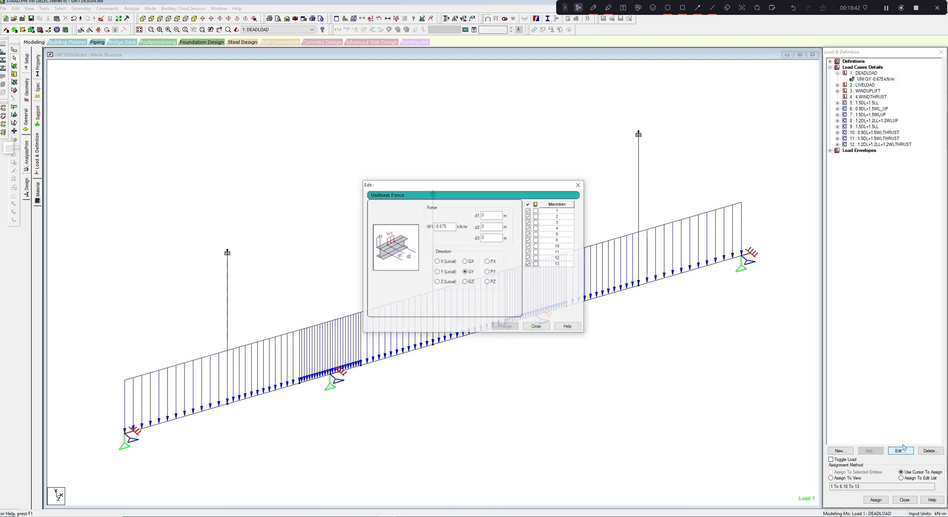
pyautogui.moveTo(448, 226); pyautogui.dragTo(439, 227)
pyautogui.click(448, 226)
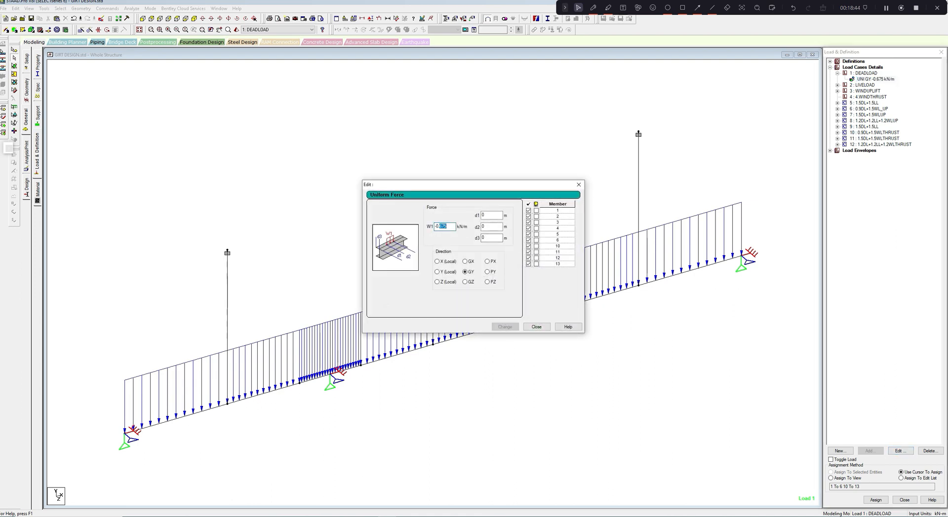
pyautogui.write('3')
pyautogui.click(509, 327)
pyautogui.click(537, 327)
# - Set the uniform GY force of the LIVELOAD case on the girt to -0.6 kN/m
pyautogui.click(838, 85)
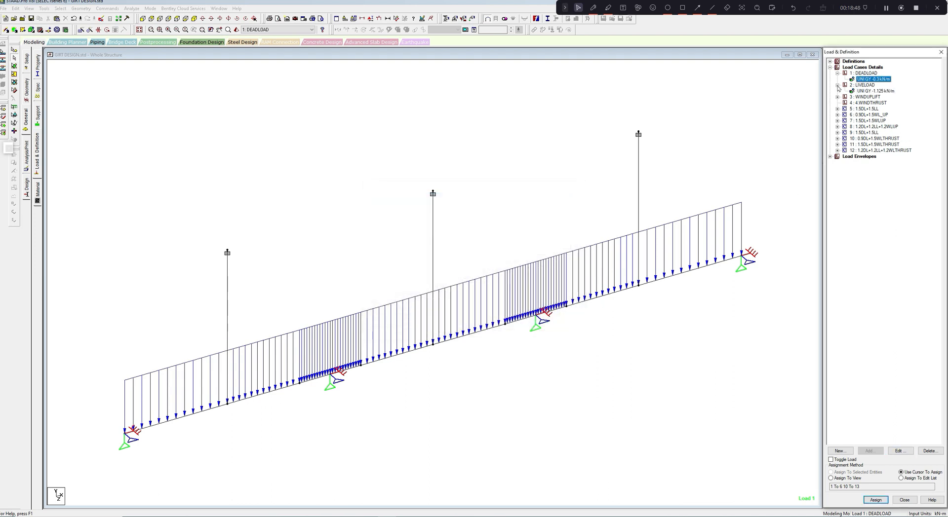
pyautogui.click(872, 90)
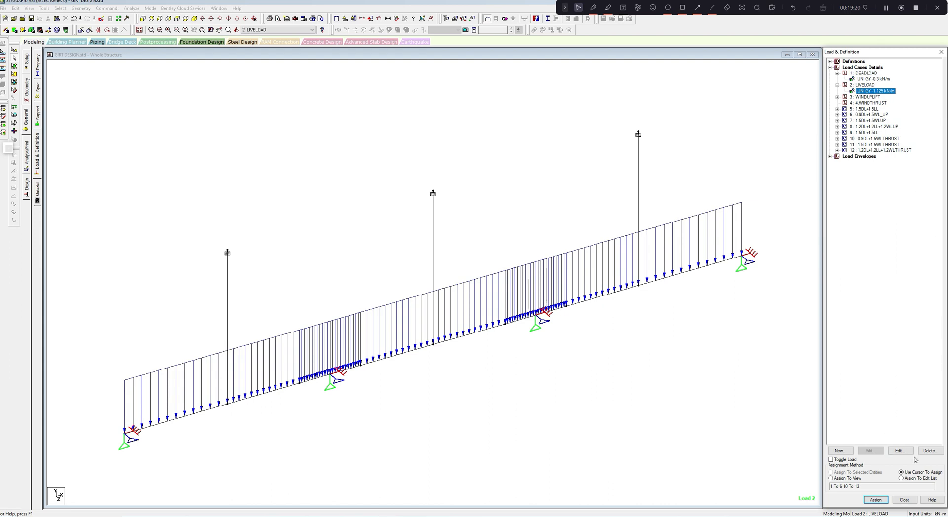
pyautogui.click(898, 451)
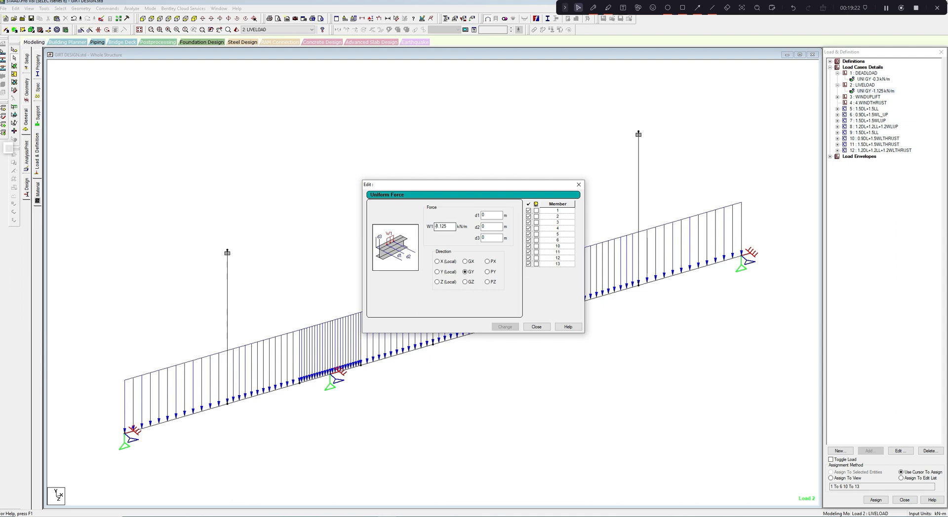
pyautogui.doubleClick(435, 227)
pyautogui.write('-0.6')
pyautogui.click(508, 327)
pyautogui.click(536, 326)
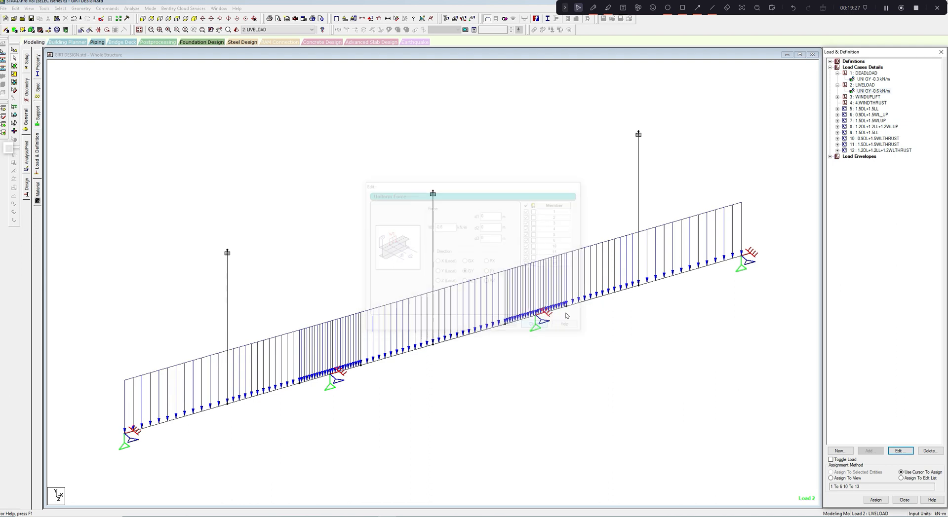
# - Rename primary load case 3 as WINDPRESSURE
pyautogui.click(837, 96)
pyautogui.click(867, 97)
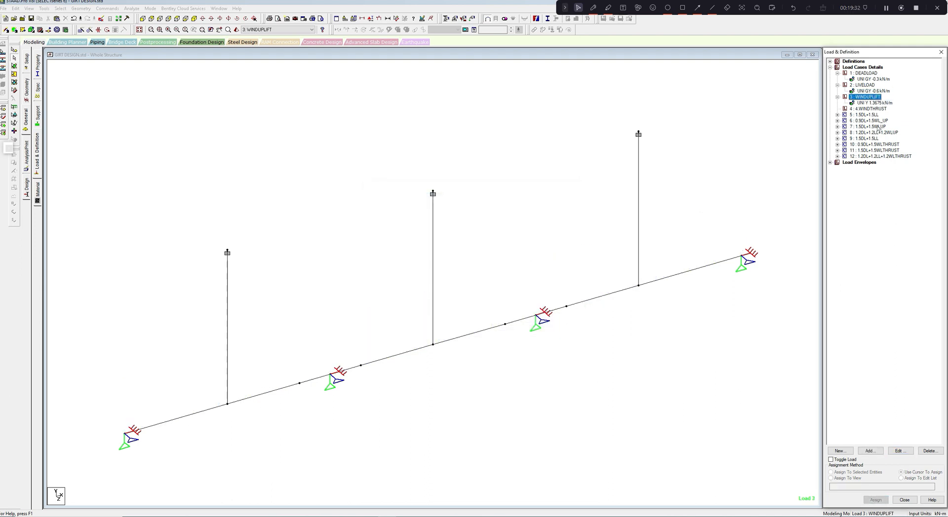
pyautogui.click(897, 451)
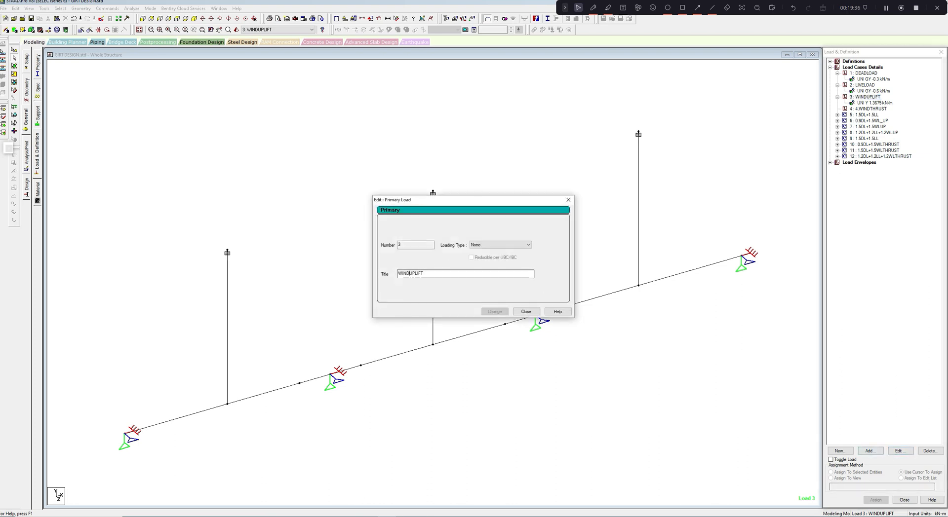
pyautogui.moveTo(426, 274); pyautogui.dragTo(409, 274)
pyautogui.write('PRESSURE')
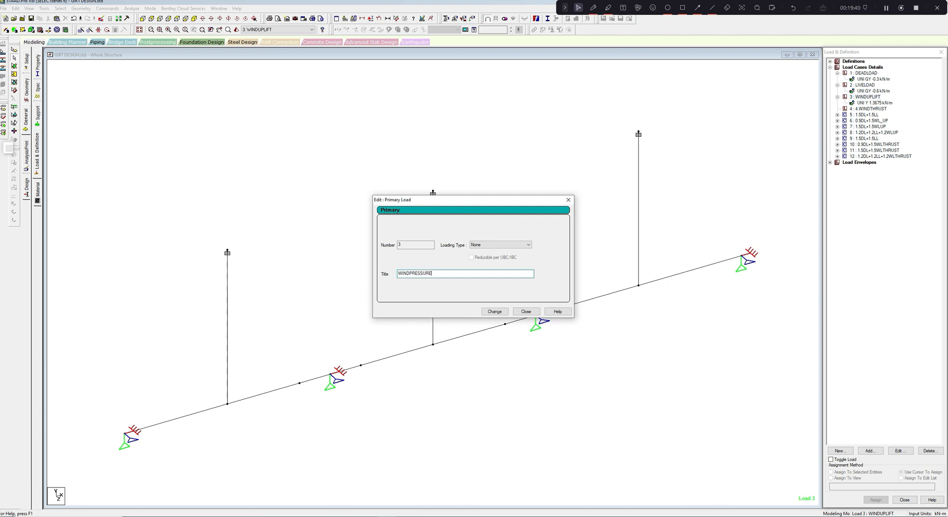
pyautogui.click(493, 311)
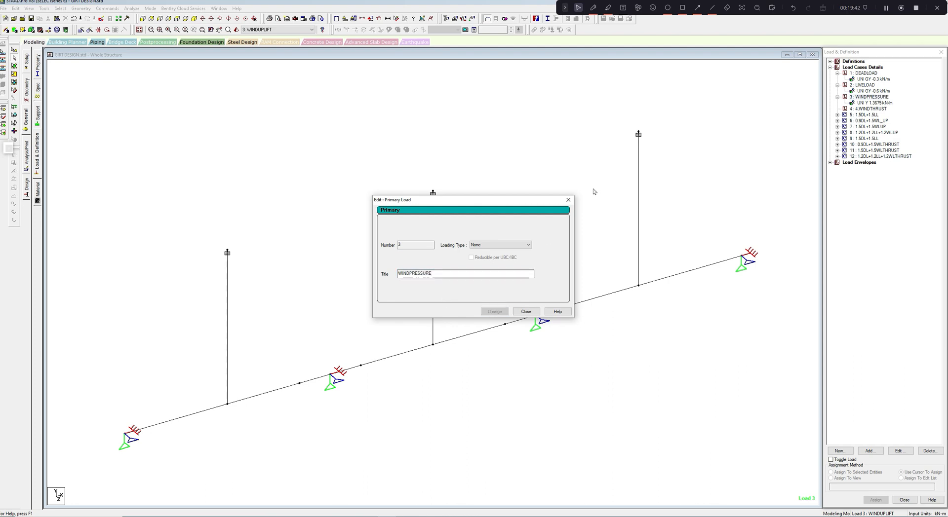
pyautogui.click(569, 200)
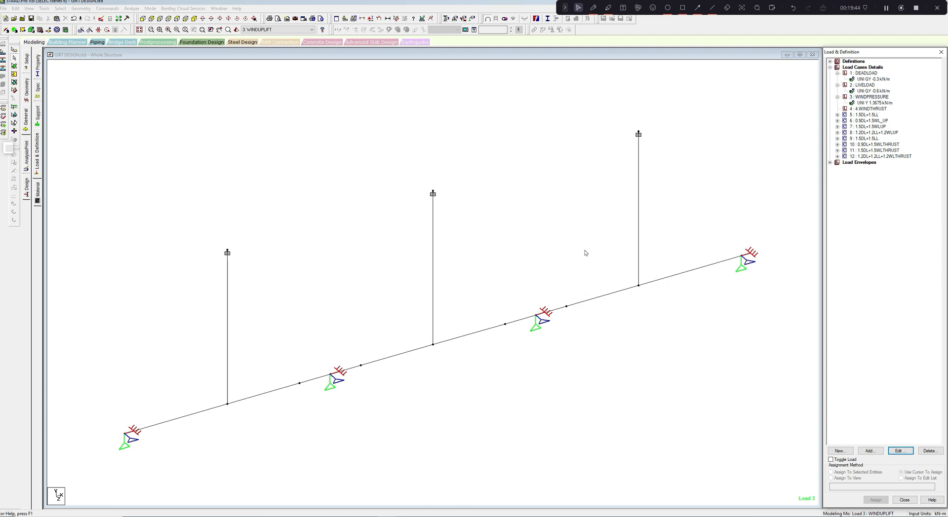
pyautogui.click(876, 97)
pyautogui.click(898, 450)
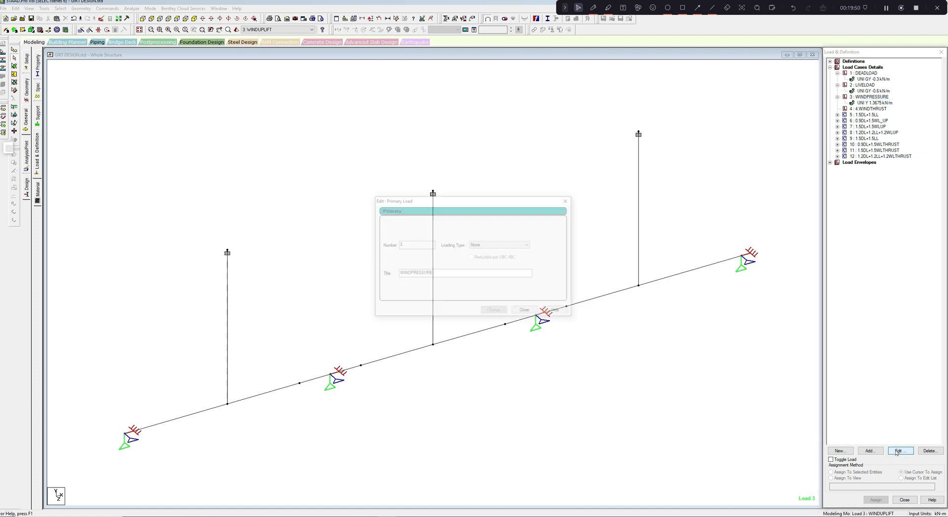
pyautogui.click(568, 200)
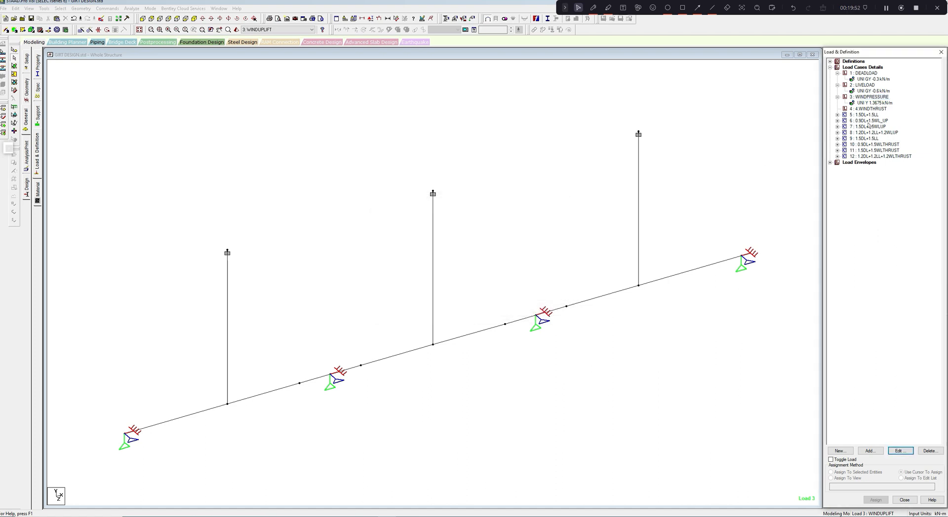
# - Set the uniform local Y force of the WINDPRESSURE case to 1.155 kN/m
pyautogui.click(874, 103)
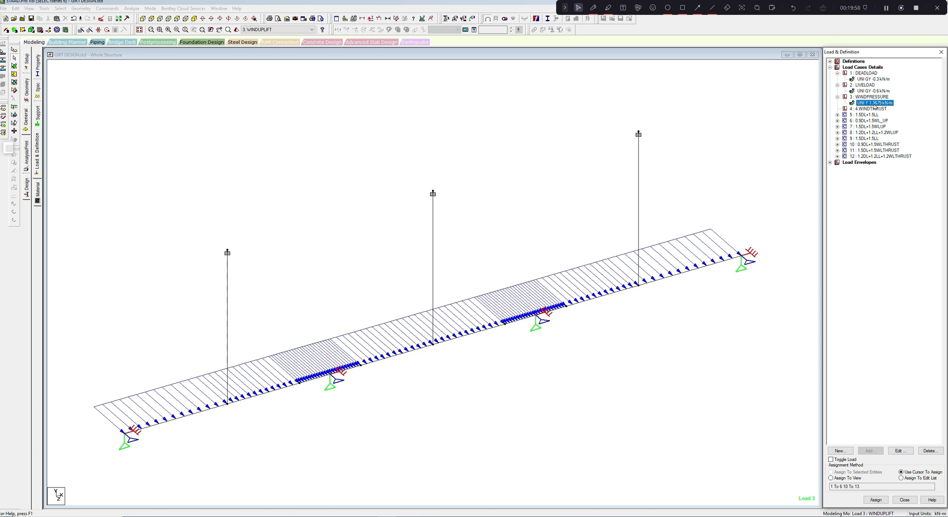
pyautogui.click(900, 451)
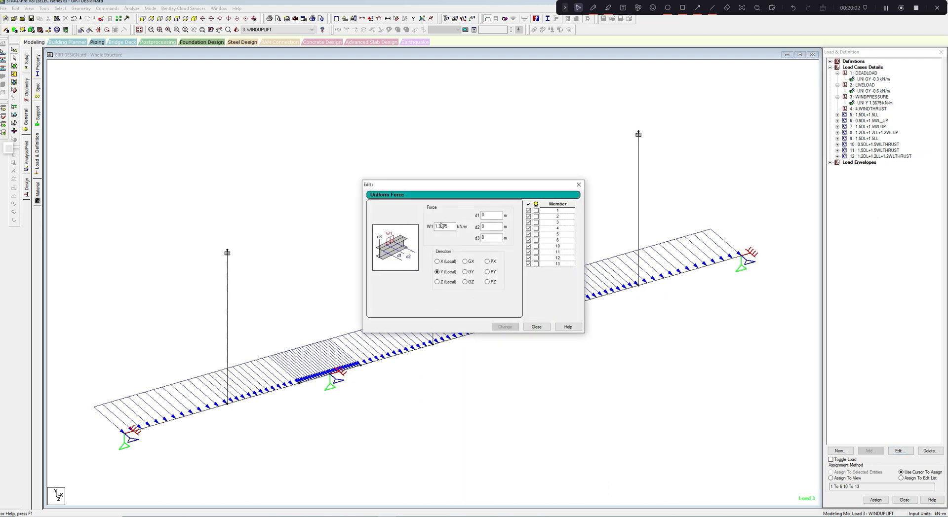
pyautogui.doubleClick(439, 227)
pyautogui.write('1.155')
pyautogui.click(504, 327)
pyautogui.click(536, 326)
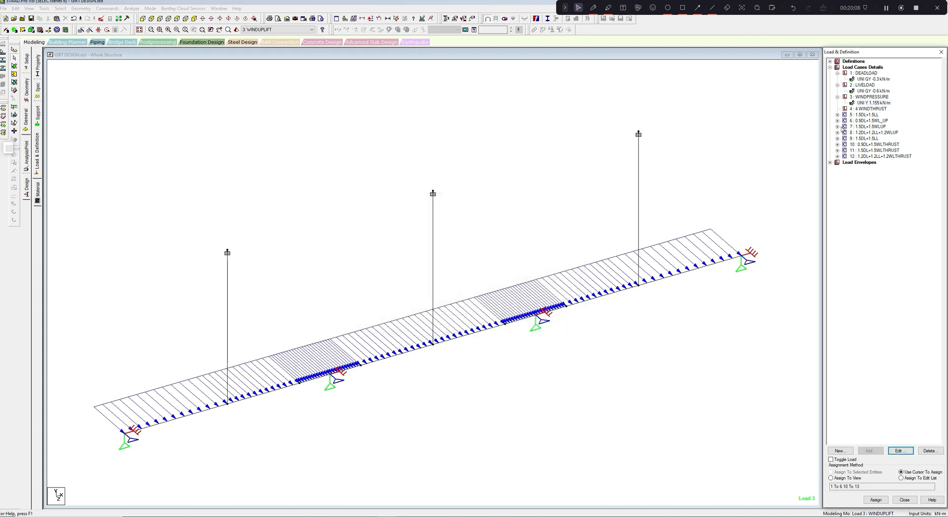
# - Show the loads of combination 8, 1.2DL+1.2LL+1.2WLUP, on the girt and examine their directions
pyautogui.click(838, 132)
pyautogui.click(872, 133)
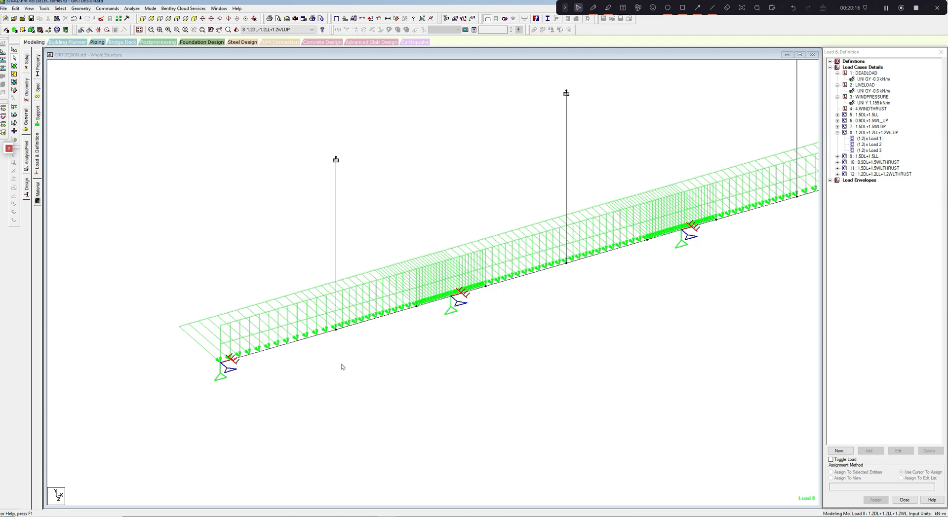
pyautogui.moveTo(342, 364); pyautogui.dragTo(325, 380, button='middle')
pyautogui.scroll(-2, 325, 380)
pyautogui.moveTo(403, 362)
pyautogui.mouseDown(button='middle')
pyautogui.moveTo(391, 371)
pyautogui.moveTo(401, 376)
pyautogui.mouseUp(button='middle')
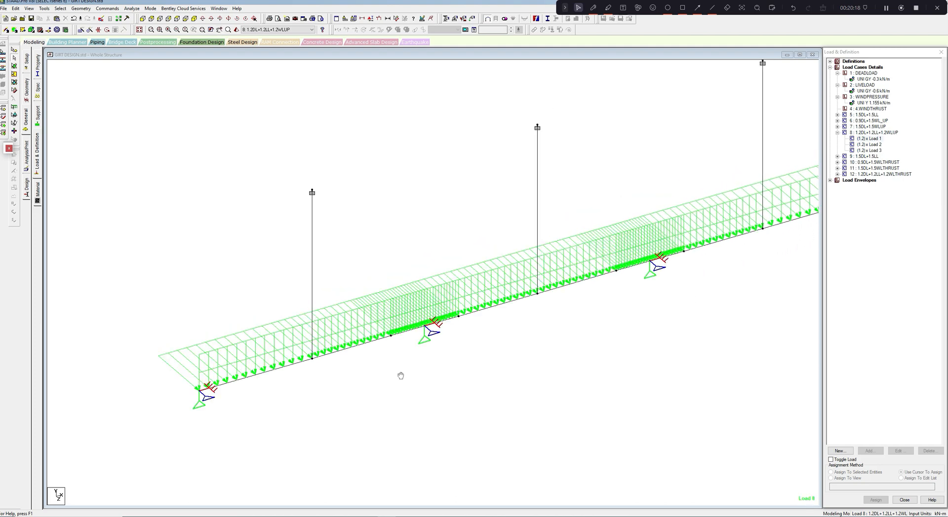
# - Save the modified structure and run the analysis, staying in modeling mode when it finishes
pyautogui.click(131, 8)
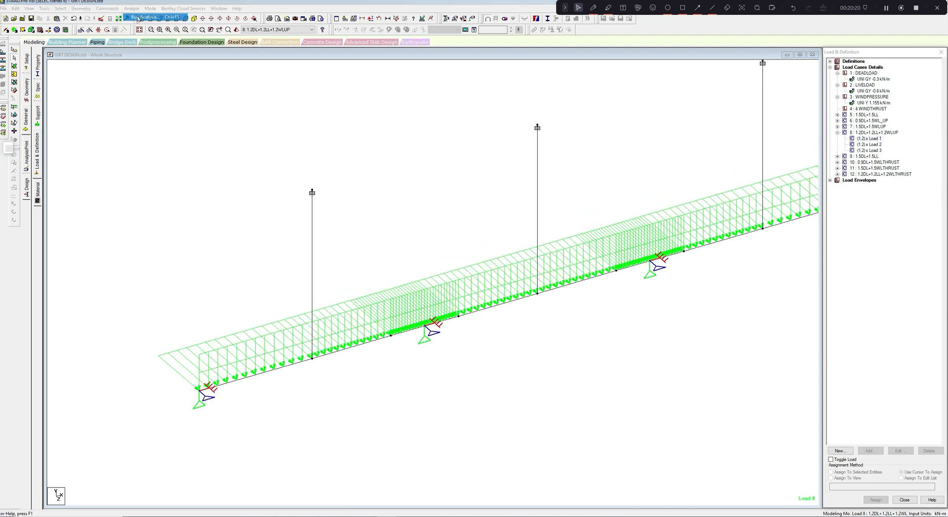
pyautogui.click(139, 18)
pyautogui.click(497, 286)
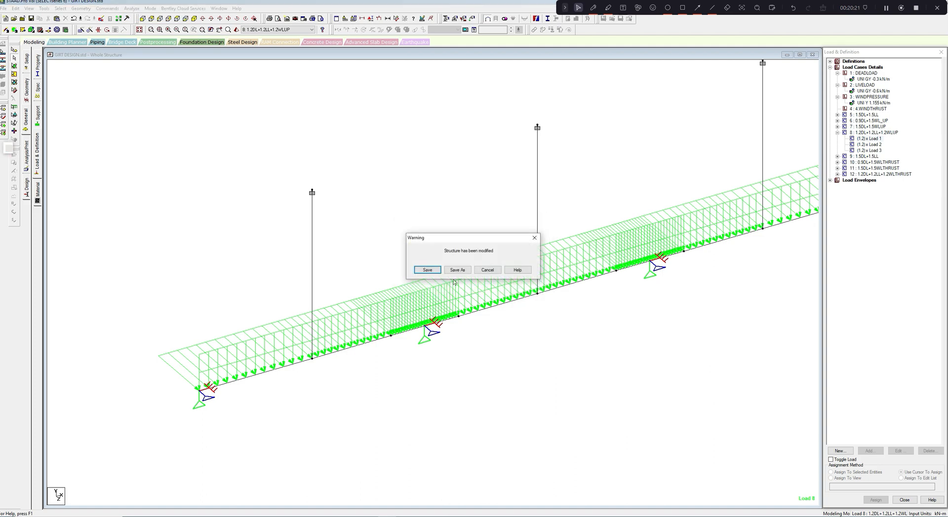
pyautogui.click(428, 270)
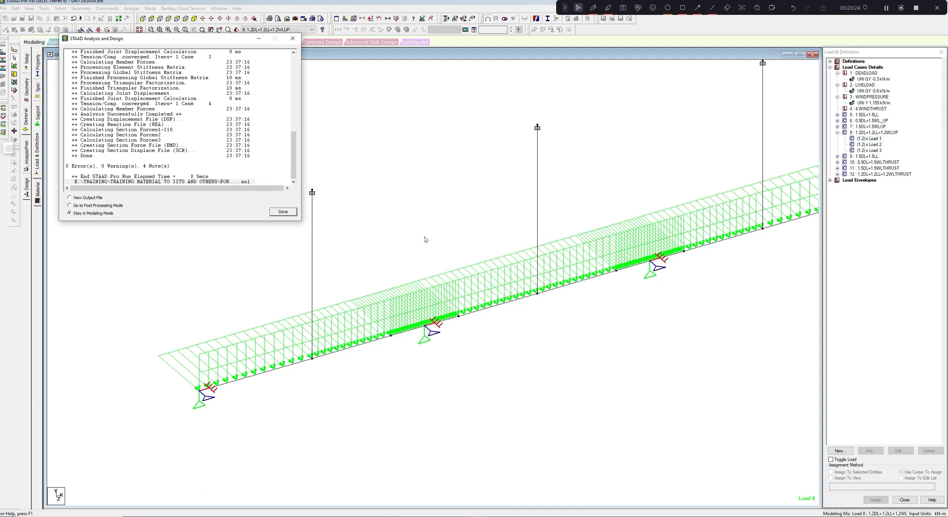
pyautogui.click(283, 211)
# - Switch to post-processing mode, accepting the results setup with ENVELOPE 1 and load combinations 5 to 12
pyautogui.click(153, 8)
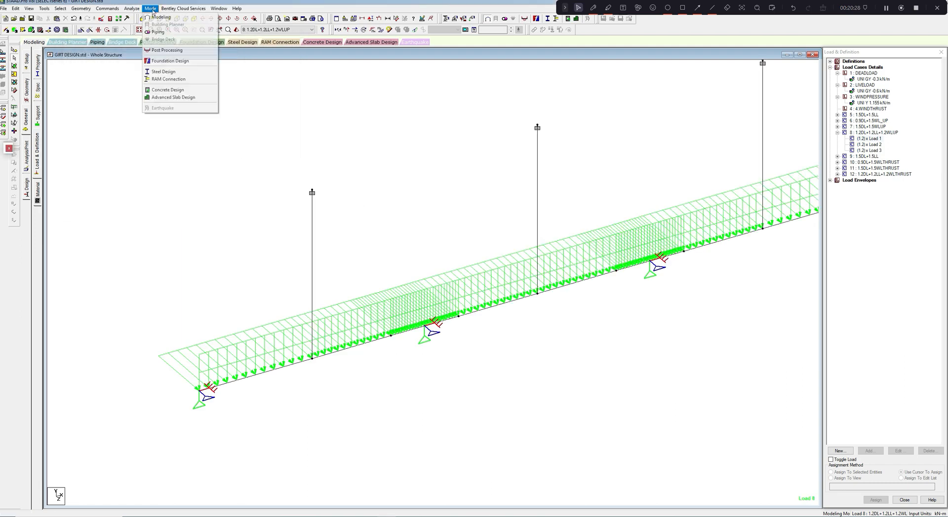
pyautogui.click(163, 53)
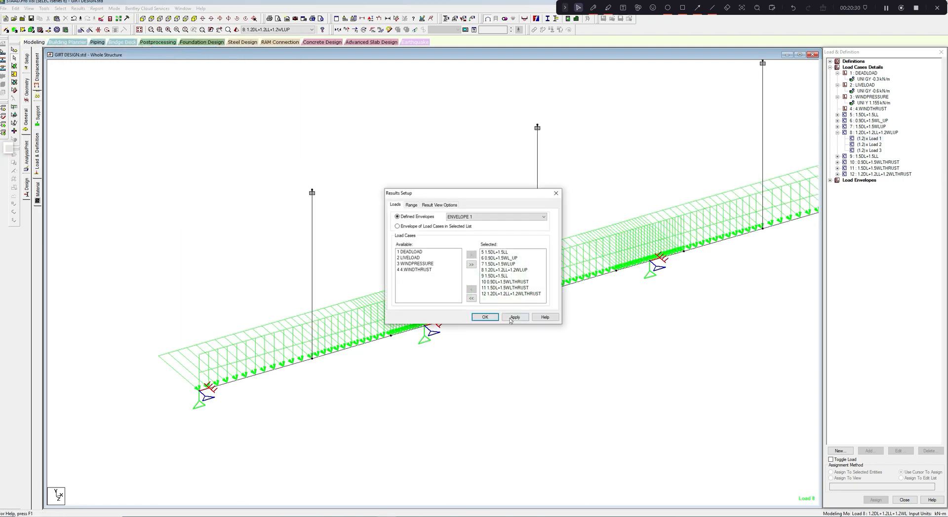
pyautogui.click(485, 316)
pyautogui.moveTo(470, 274); pyautogui.dragTo(370, 267)
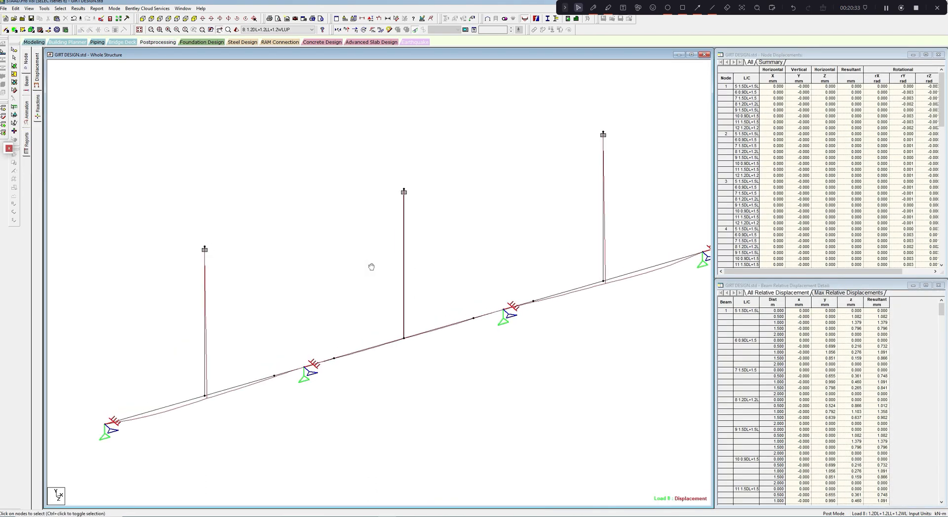
# - Display the bending Z and bending Y moment diagrams of the girt for the load envelope
pyautogui.click(381, 30)
pyautogui.scroll(4, 371, 147)
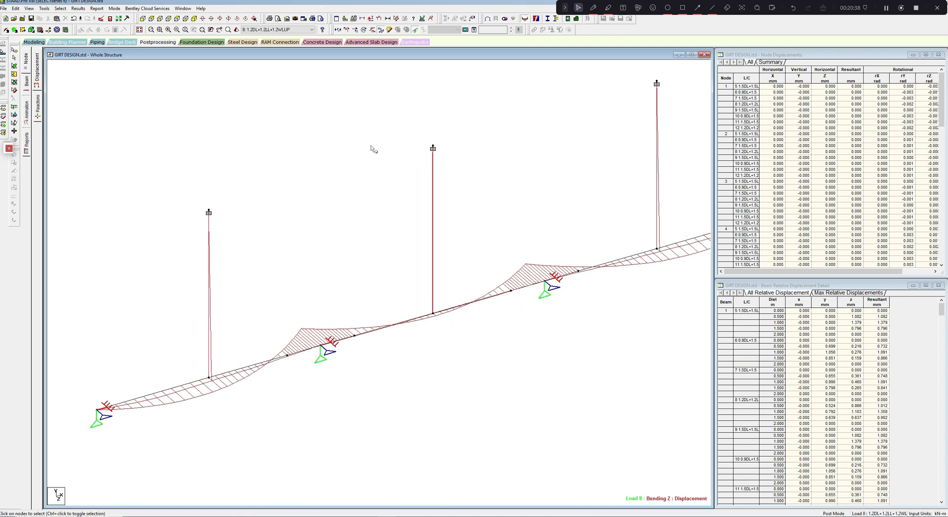
pyautogui.click(282, 29)
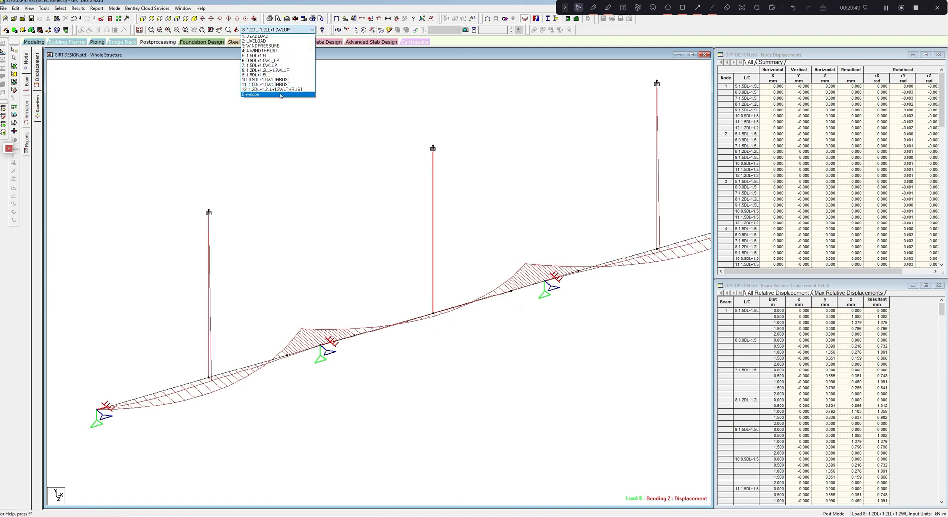
pyautogui.click(280, 95)
pyautogui.click(373, 31)
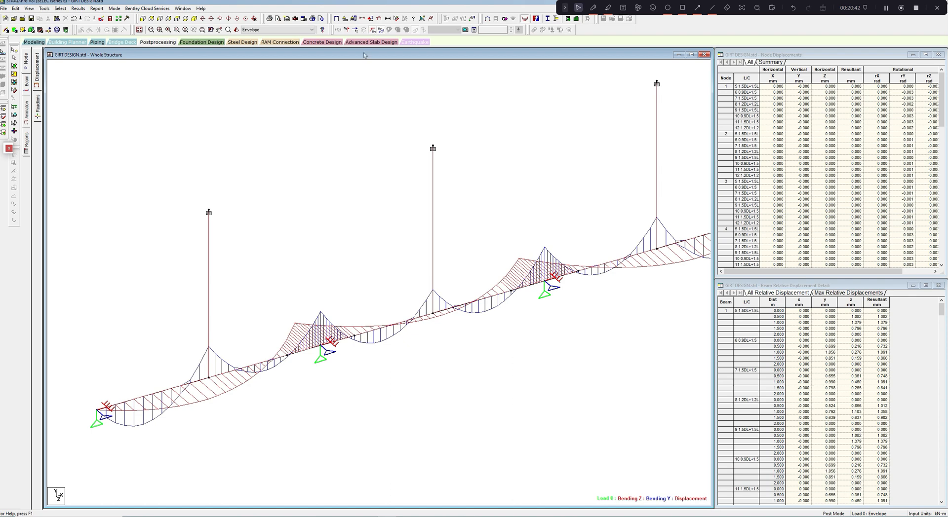
pyautogui.scroll(5, 352, 102)
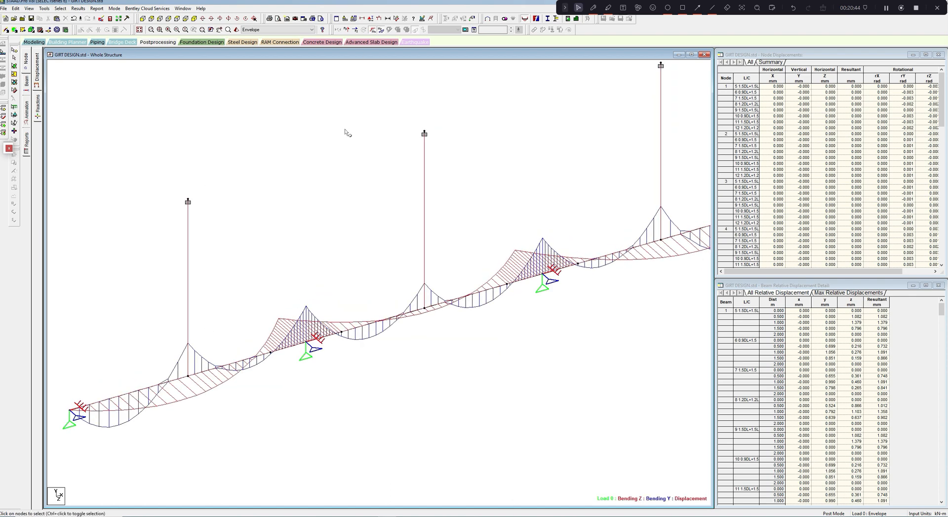
pyautogui.moveTo(346, 153); pyautogui.dragTo(364, 143, button='middle')
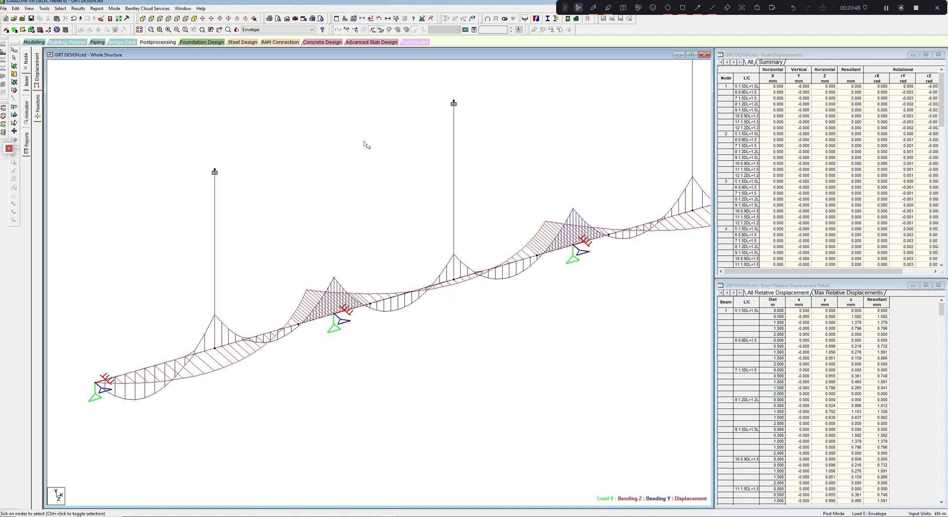
# - Examine the envelope bending moment diagrams along the three spans, at the supports and at the sag rod connections
pyautogui.moveTo(522, 173); pyautogui.dragTo(460, 196, button='middle')
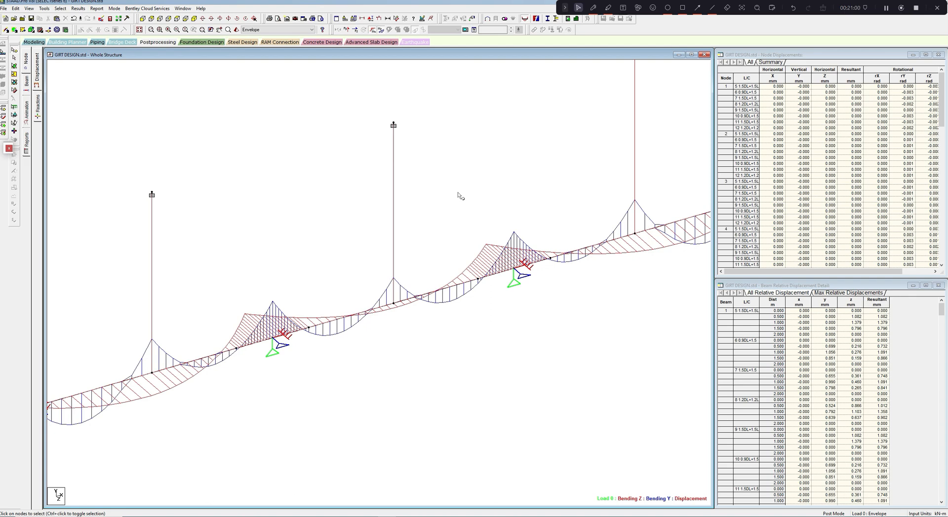
pyautogui.moveTo(459, 215); pyautogui.dragTo(508, 186, button='middle')
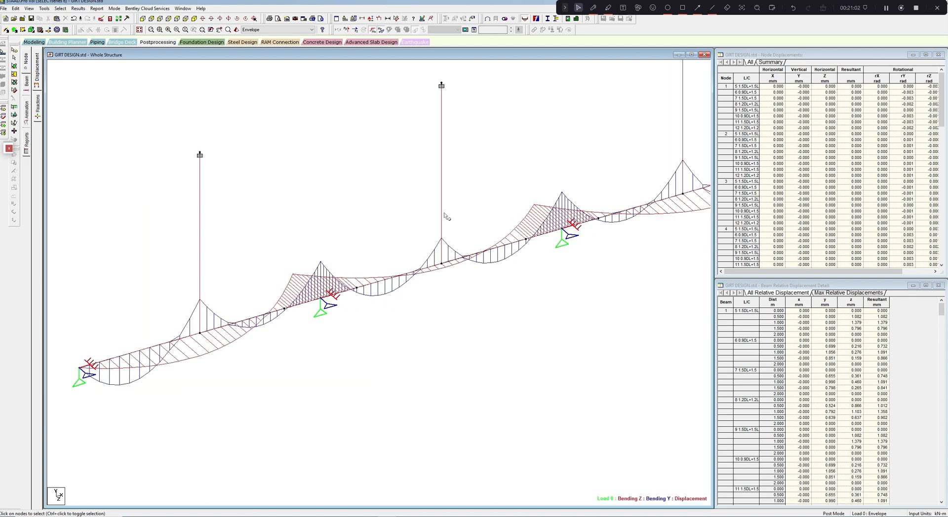
pyautogui.moveTo(444, 218); pyautogui.dragTo(502, 204, button='middle')
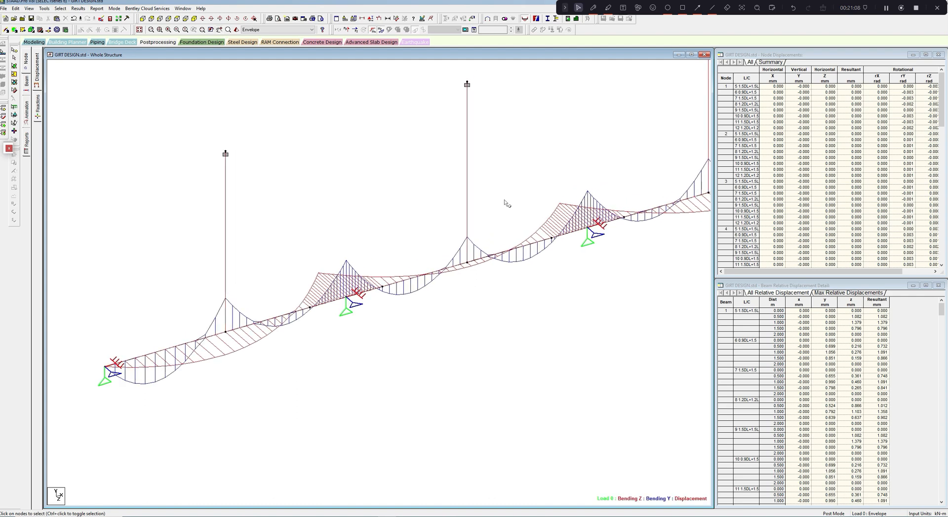
pyautogui.moveTo(610, 190); pyautogui.dragTo(517, 222, button='middle')
pyautogui.scroll(-1, 514, 236)
pyautogui.moveTo(630, 271); pyautogui.dragTo(599, 276, button='middle')
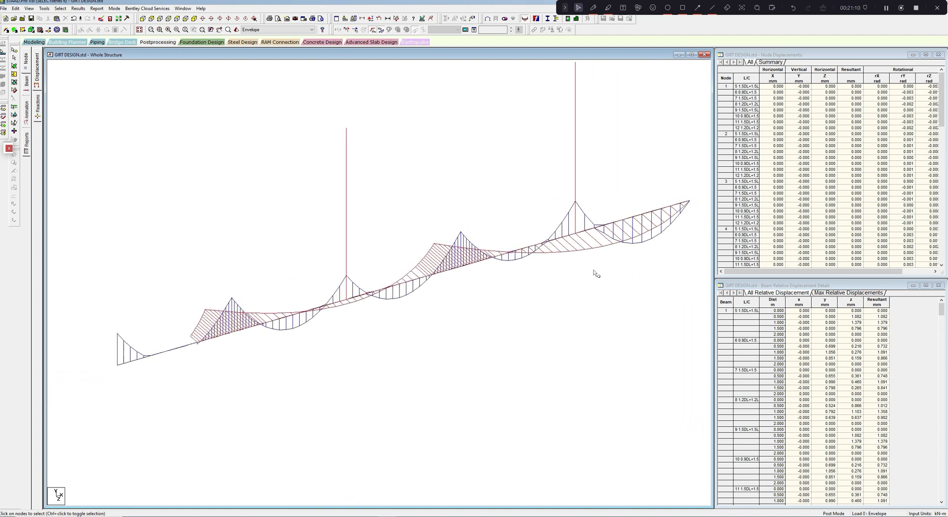
pyautogui.moveTo(540, 282); pyautogui.dragTo(573, 271, button='middle')
pyautogui.moveTo(459, 290); pyautogui.dragTo(520, 276, button='middle')
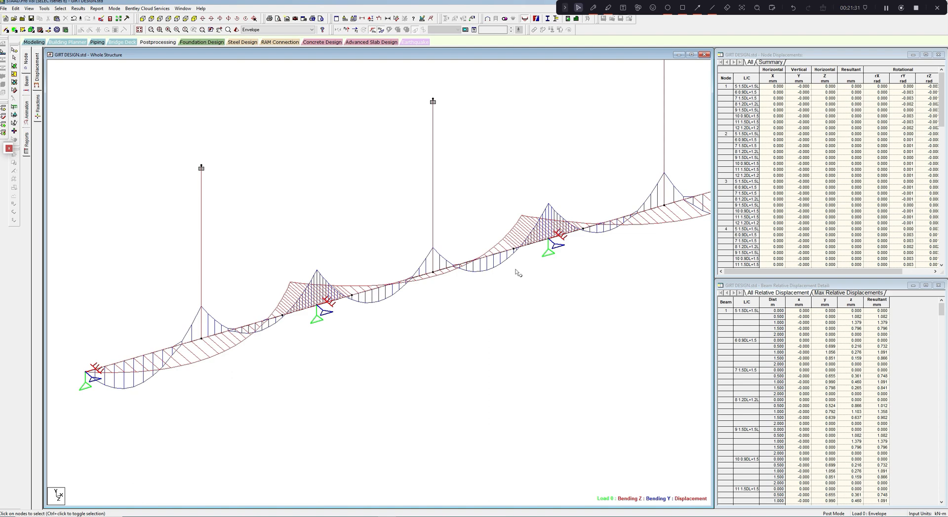
# - Open the model's command file in the editor and copy the definitions of load combinations 6 to 8 with their factors
pyautogui.scroll(1, 414, 268)
pyautogui.moveTo(388, 164); pyautogui.dragTo(390, 165, button='middle')
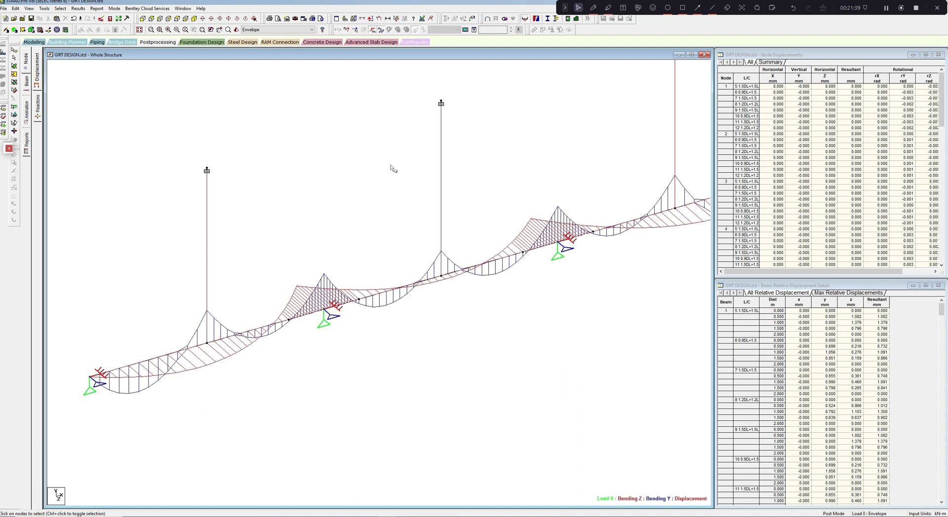
pyautogui.click(102, 19)
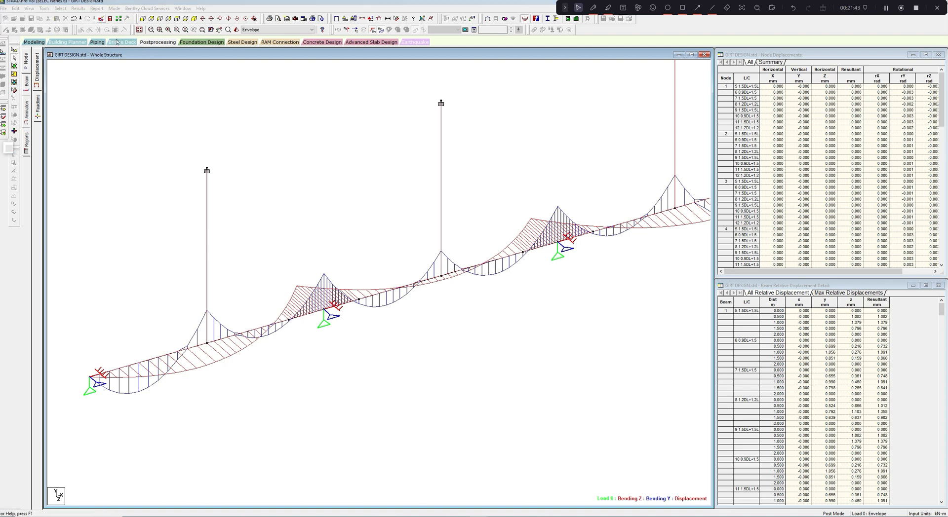
pyautogui.scroll(-6, 859, 442)
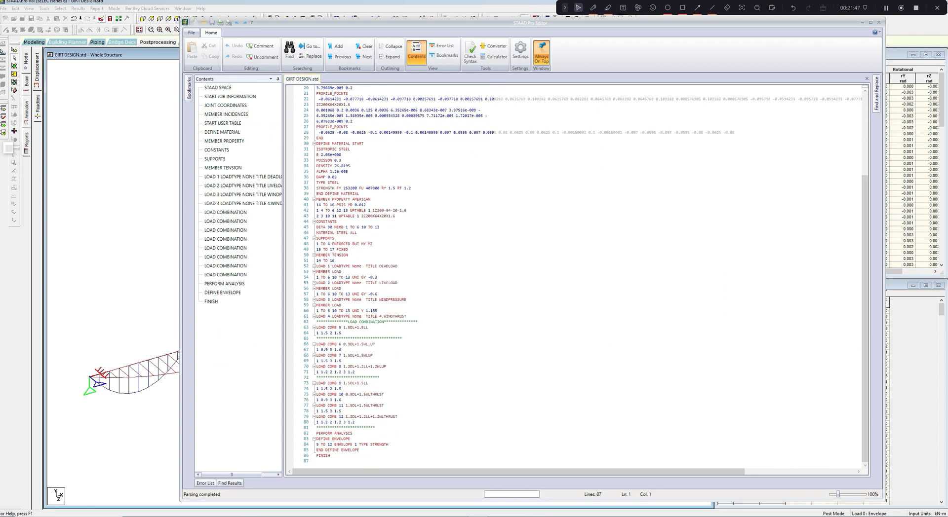
pyautogui.moveTo(316, 344); pyautogui.dragTo(357, 372)
pyautogui.rightClick(344, 363)
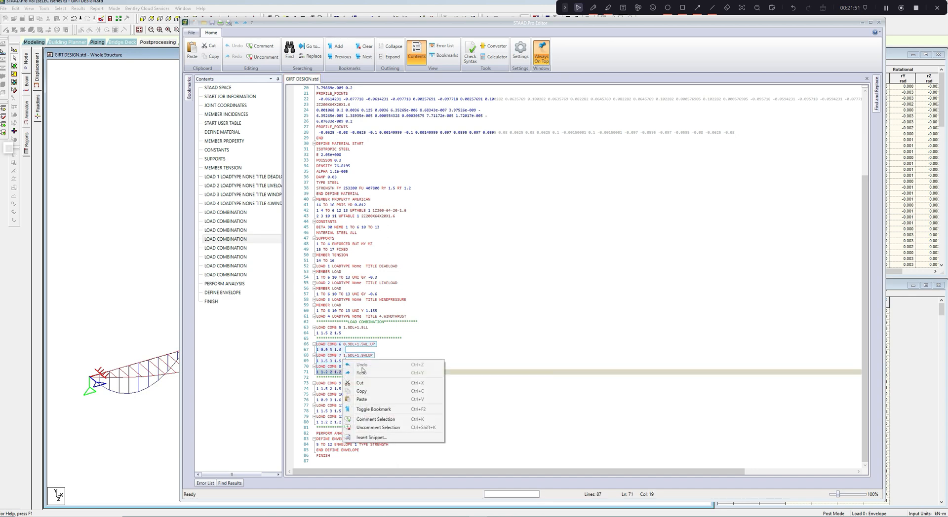
pyautogui.click(369, 394)
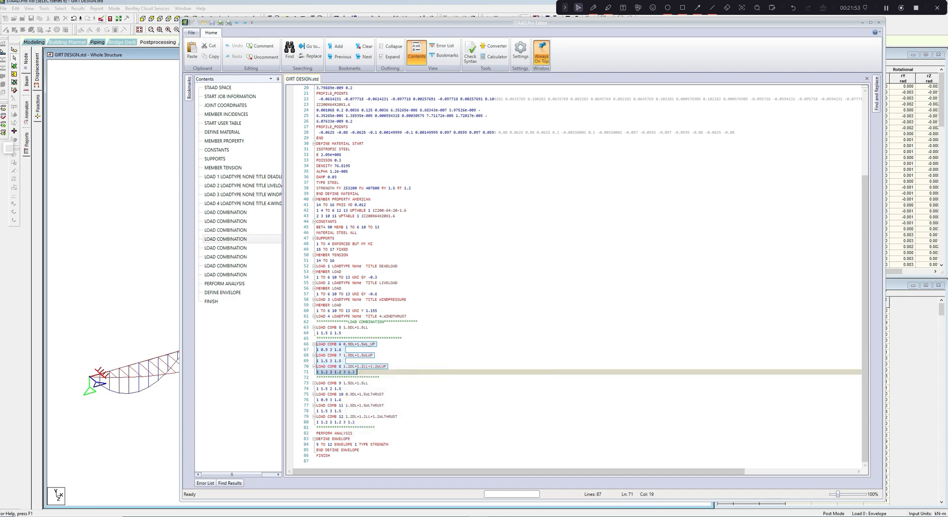
# - Add a separator line of asterisks directly below the factors of load combination 12
pyautogui.click(357, 423)
pyautogui.press('Return')
pyautogui.write('******************************')
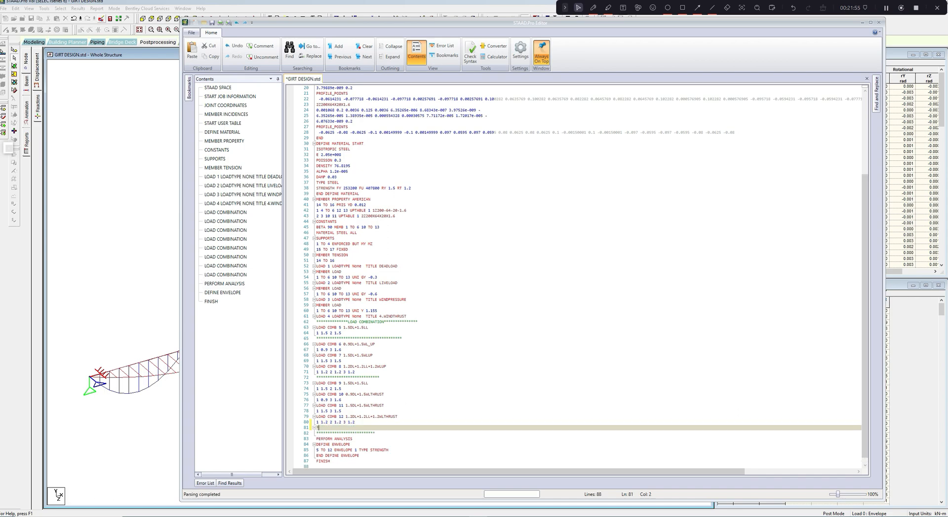
pyautogui.write('****')
# - Paste the copied load combinations 6 to 8 below the new separator line, leaving a blank line between them
pyautogui.keyDown('ctrl'); pyautogui.scroll(5, 573, 279); pyautogui.keyUp('ctrl')
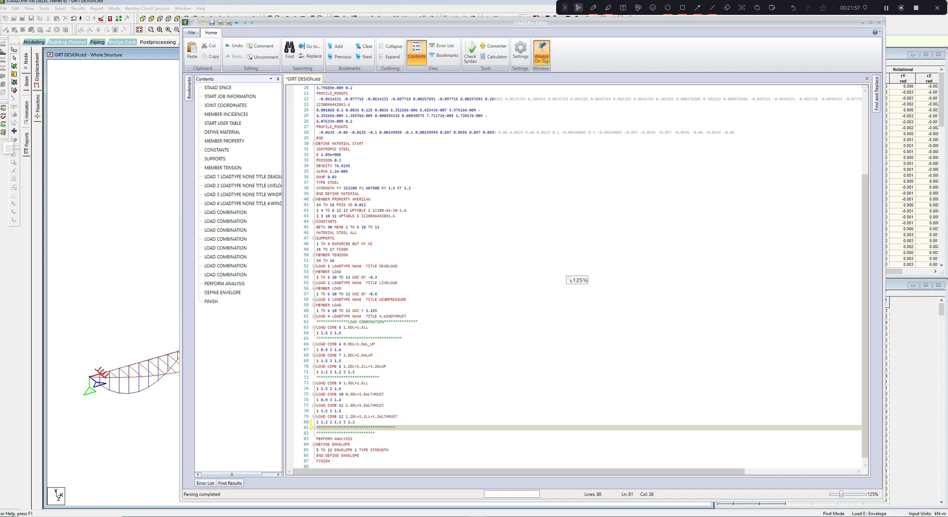
pyautogui.moveTo(865, 273); pyautogui.dragTo(859, 416)
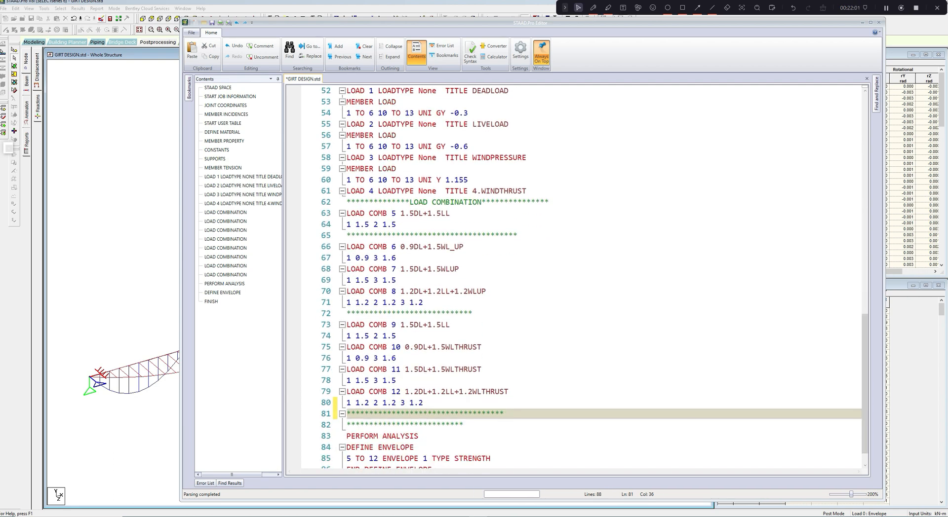
pyautogui.press('Return')
pyautogui.press('Return')
pyautogui.hotkey('ctrl', 'v')
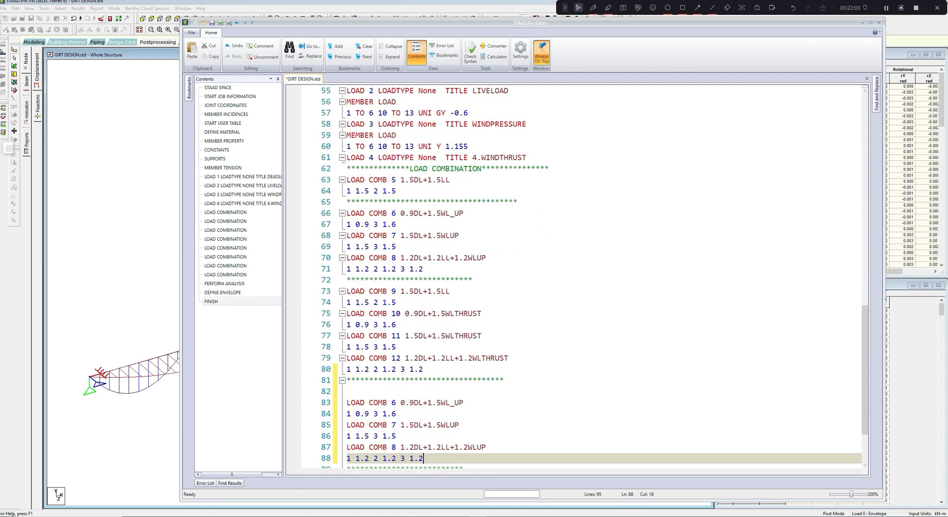
pyautogui.scroll(-3, 574, 278)
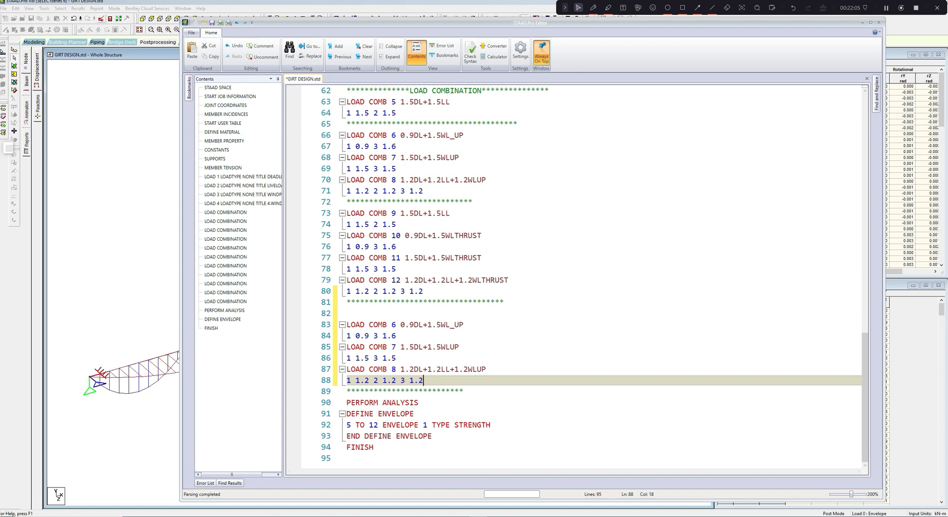
# - Renumber the three pasted load combinations as 21, 22 and 23
pyautogui.doubleClick(394, 325)
pyautogui.write('21')
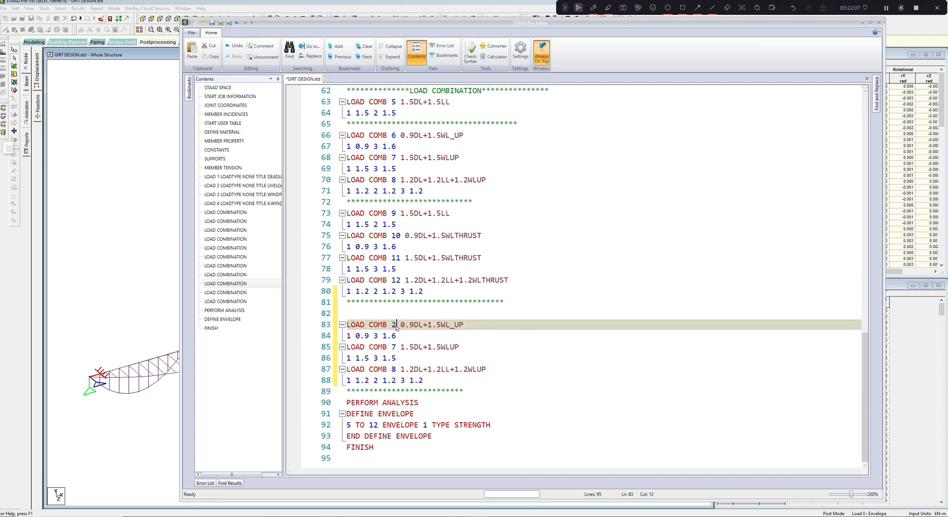
pyautogui.doubleClick(394, 347)
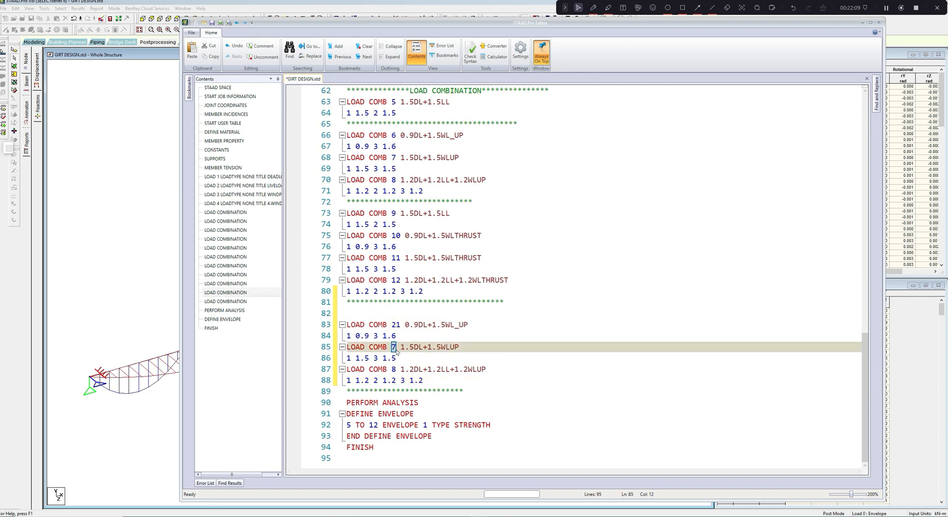
pyautogui.write('22')
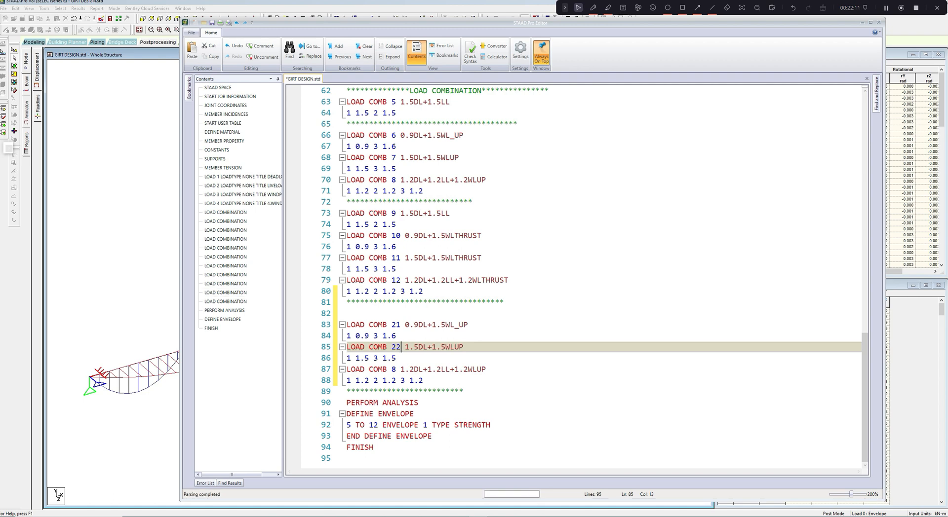
pyautogui.doubleClick(394, 369)
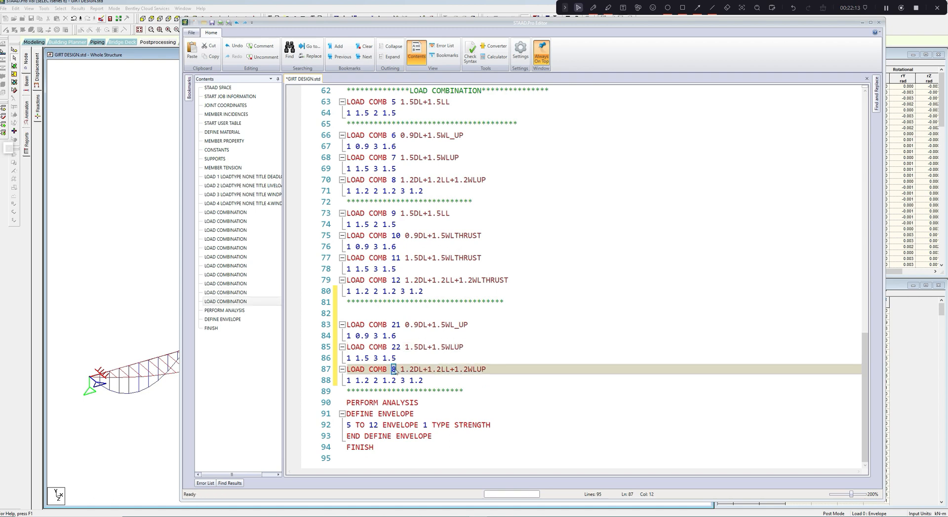
pyautogui.write('23')
# - Change the title of load combination 21 to 1DL+1LL
pyautogui.moveTo(404, 325); pyautogui.dragTo(470, 325)
pyautogui.write('1')
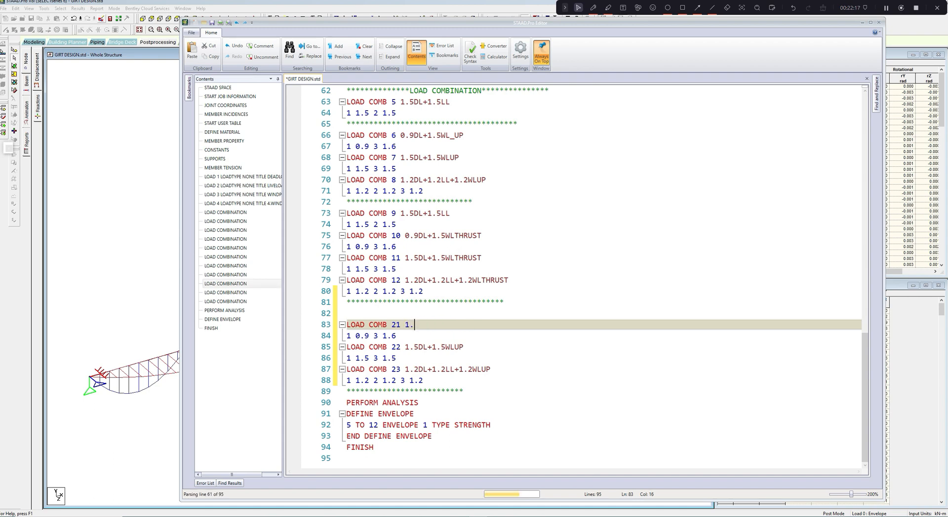
pyautogui.write('.')
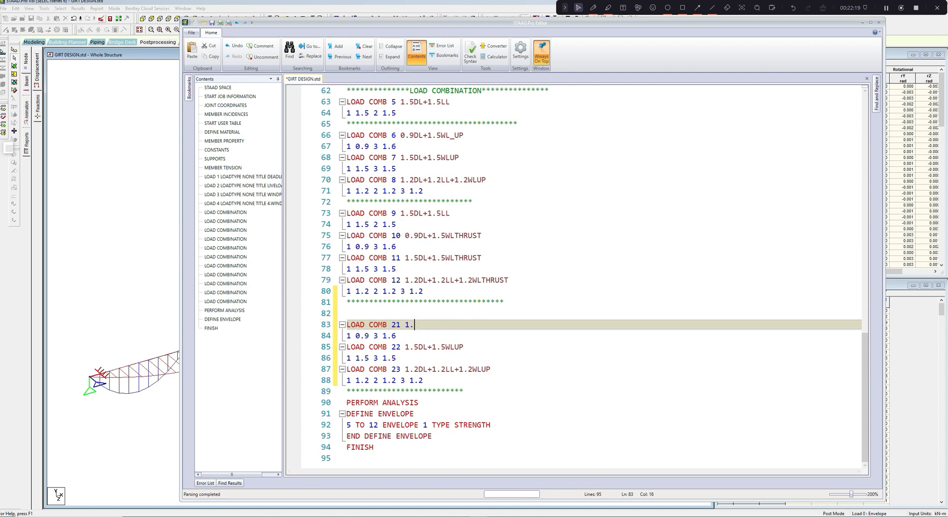
pyautogui.press('BackSpace')
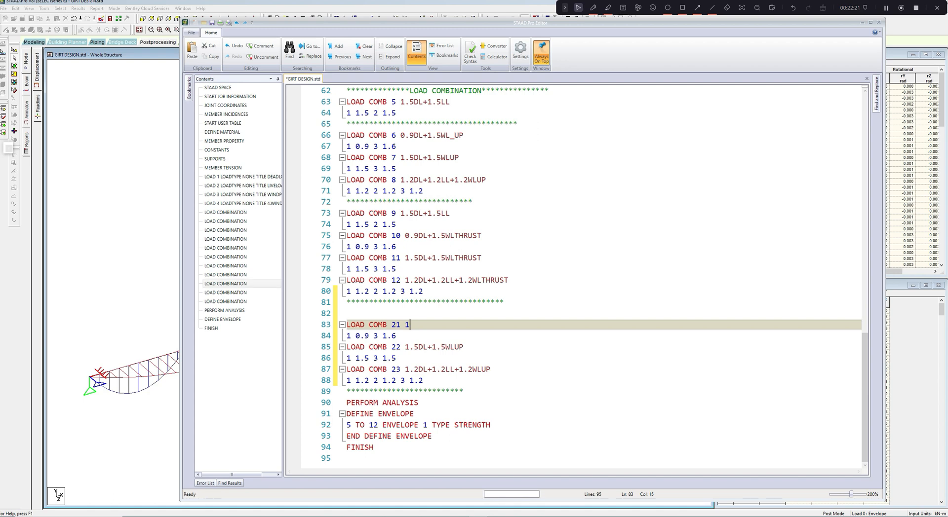
pyautogui.write('DL')
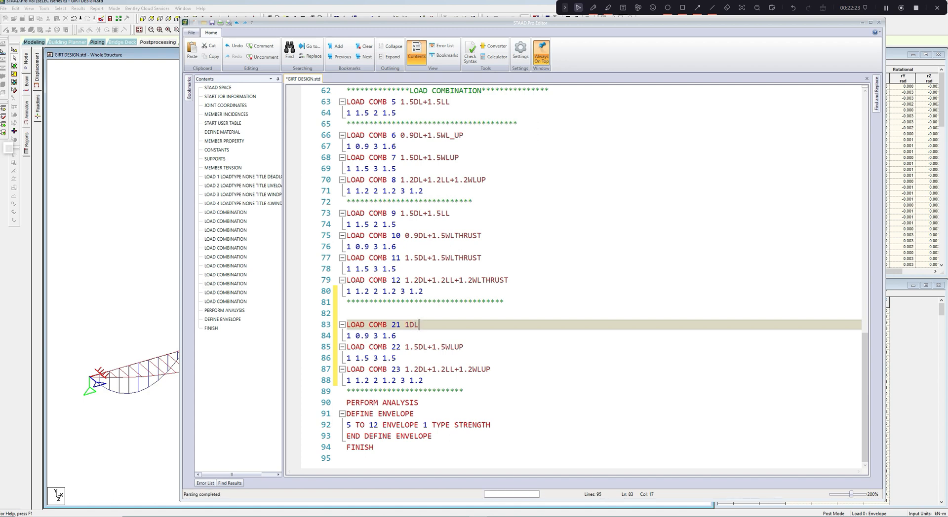
pyautogui.write('+1LL')
# - Set the factors of load combination 21 to 1 for load case 1 and 1 for load case 2
pyautogui.moveTo(355, 336); pyautogui.dragTo(369, 336)
pyautogui.write('1')
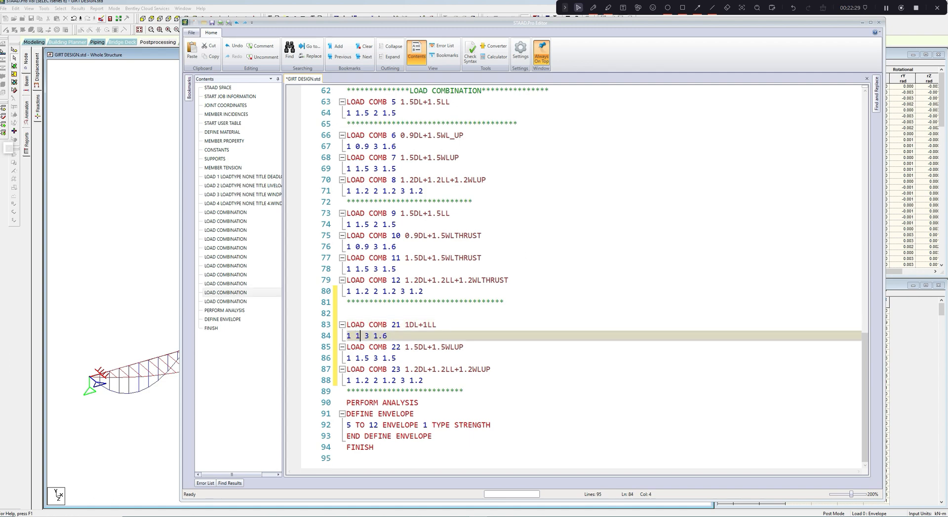
pyautogui.doubleClick(367, 338)
pyautogui.write('2')
pyautogui.moveTo(374, 336); pyautogui.dragTo(463, 348)
pyautogui.write('1')
pyautogui.write('0')
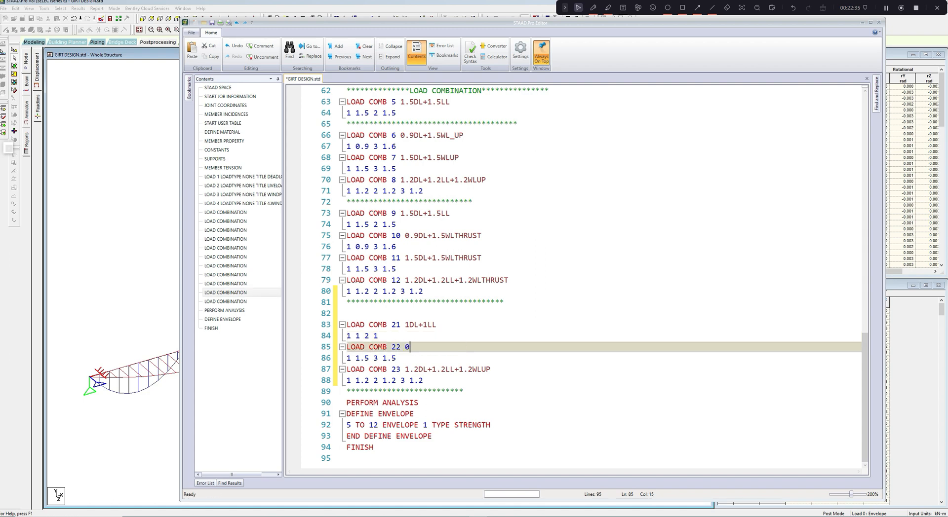
# - Change the title of load combination 22 to 1DL+1WL
pyautogui.press('BackSpace')
pyautogui.write('1')
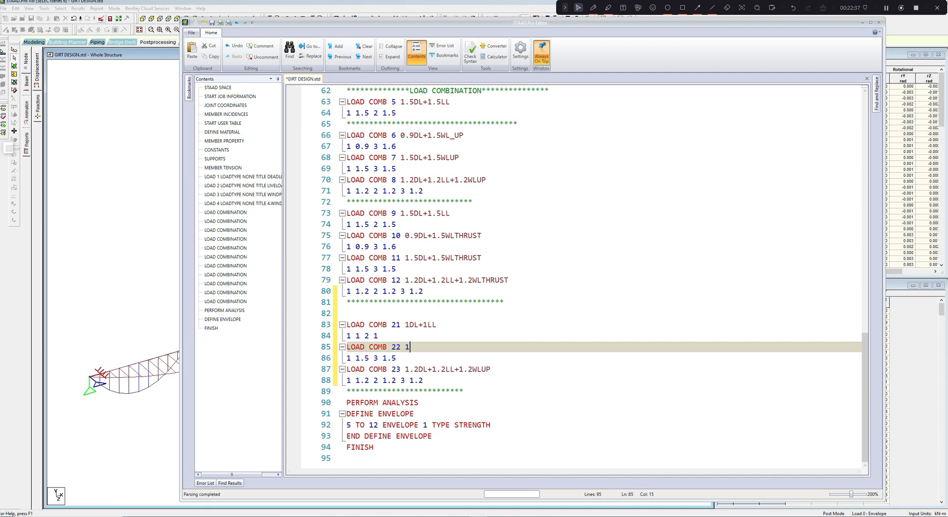
pyautogui.write('DL+0')
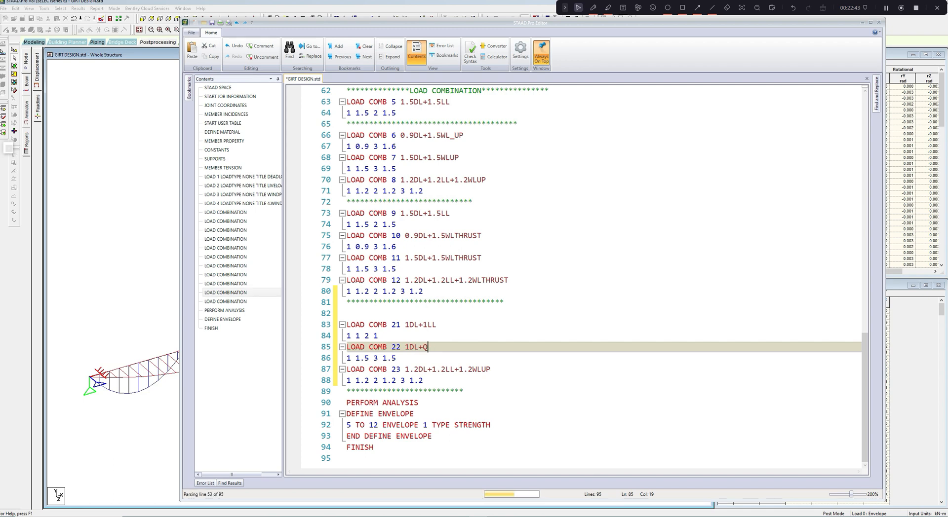
pyautogui.write('1')
pyautogui.write('W')
pyautogui.press('BackSpace')
pyautogui.press('BackSpace')
pyautogui.press('BackSpace')
pyautogui.write('1')
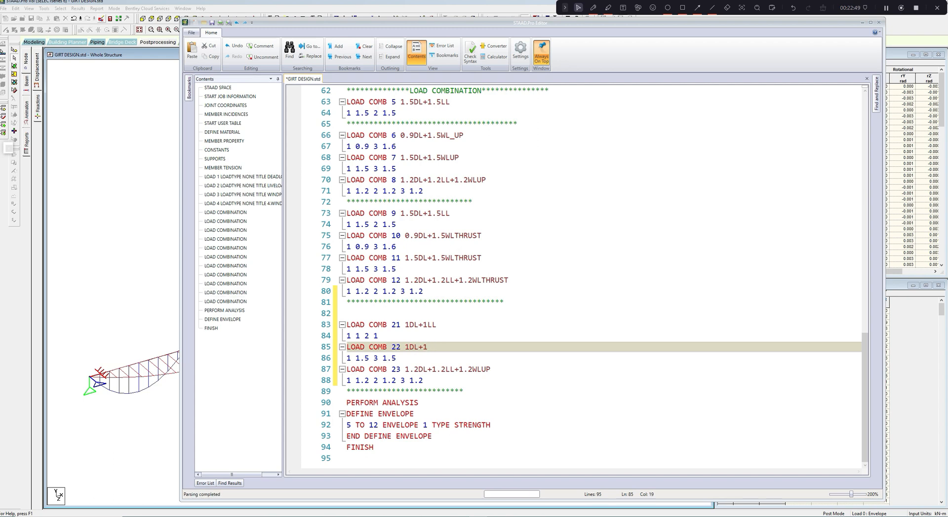
pyautogui.write('wl')
pyautogui.press('BackSpace')
pyautogui.press('BackSpace')
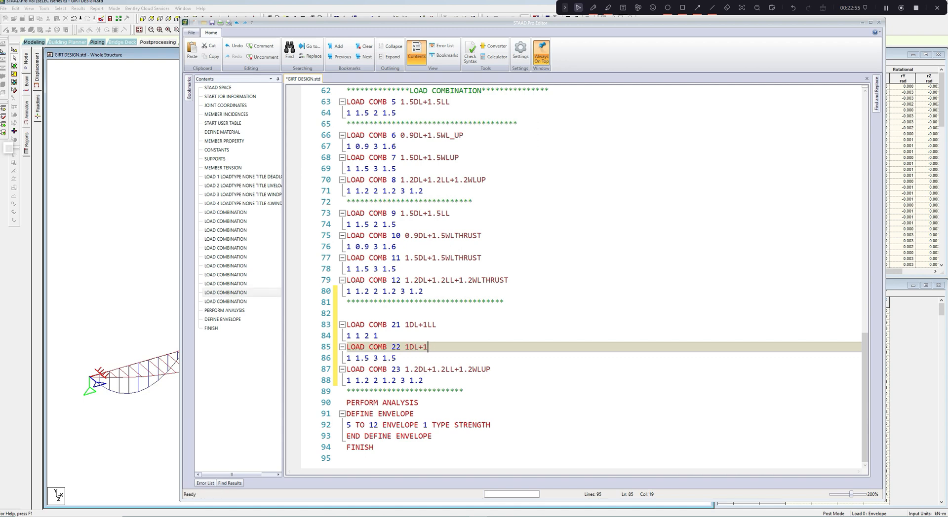
pyautogui.press('capslock')
pyautogui.write('WL')
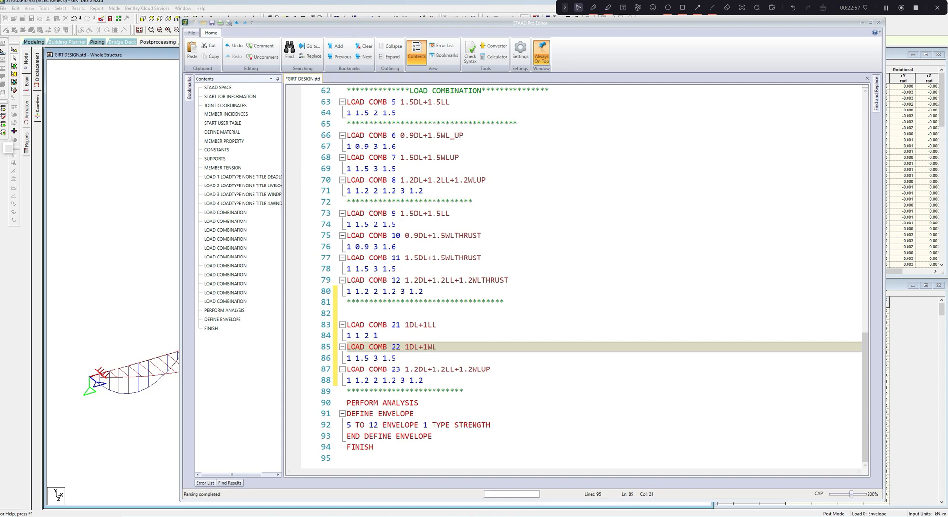
# - Change the title of load combination 23 to 0.8DL+0.8LL+0.8WLUP
pyautogui.moveTo(405, 370); pyautogui.dragTo(419, 369)
pyautogui.write('0.8')
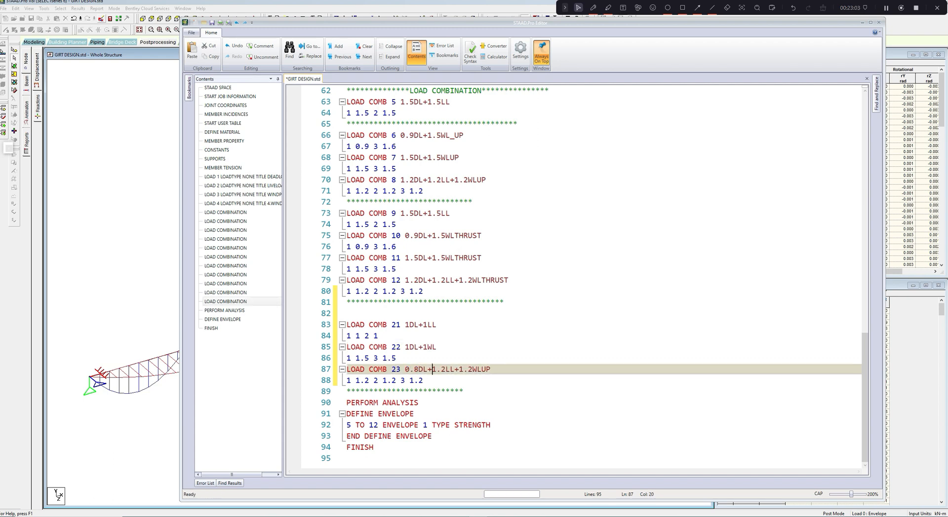
pyautogui.moveTo(432, 370); pyautogui.dragTo(446, 370)
pyautogui.write('0.8')
pyautogui.moveTo(462, 380); pyautogui.dragTo(472, 380)
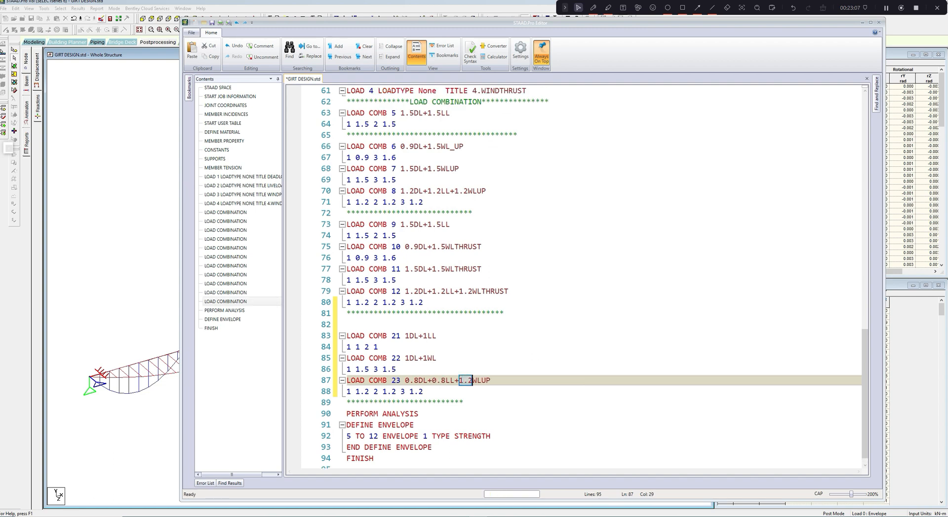
pyautogui.write('0.8')
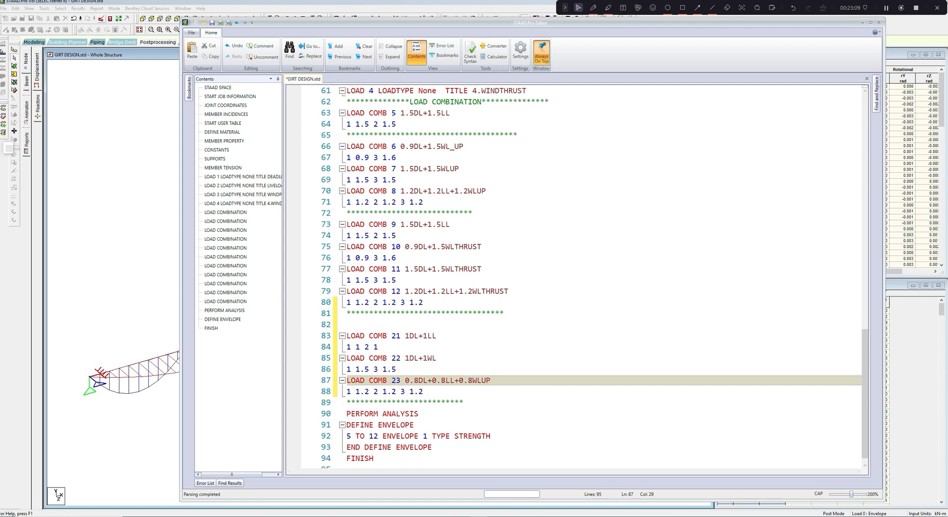
pyautogui.click(437, 359)
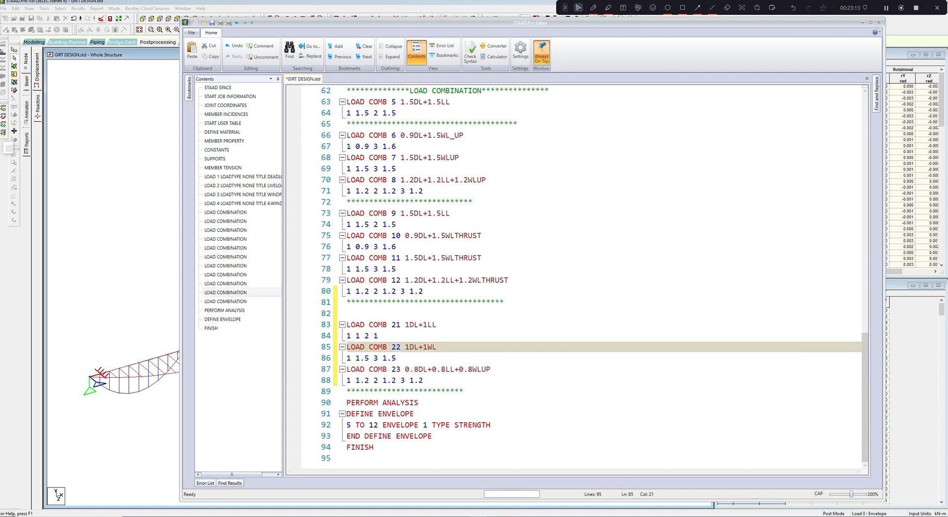
# - Set the factors of load cases 1, 2 and 3 in load combination 23 to 0.8 each
pyautogui.moveTo(356, 380); pyautogui.dragTo(374, 380)
pyautogui.write('0.8')
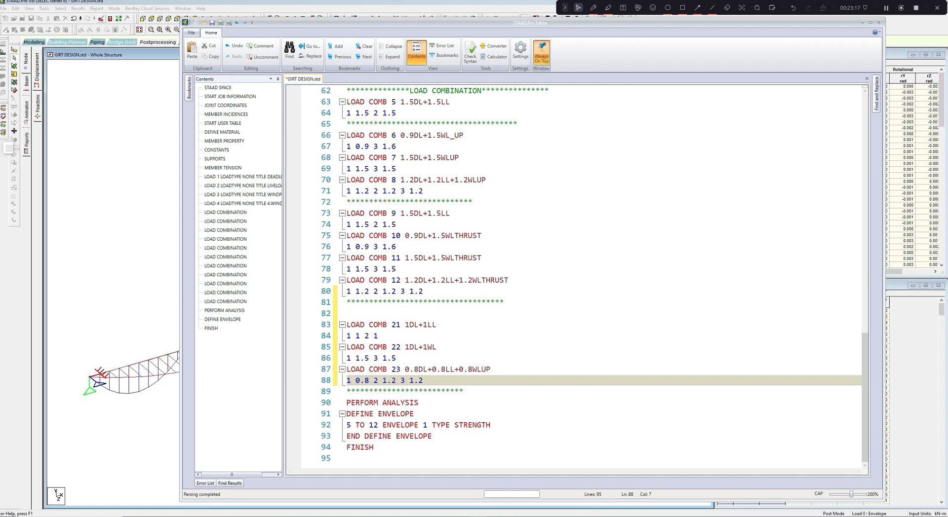
pyautogui.moveTo(383, 381); pyautogui.dragTo(396, 381)
pyautogui.write('0.8')
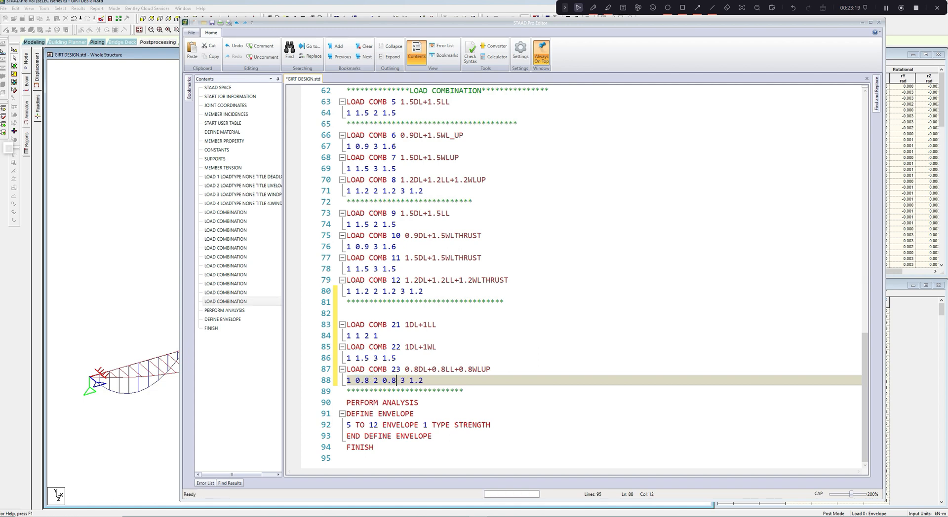
pyautogui.moveTo(410, 381); pyautogui.dragTo(423, 381)
pyautogui.write('0.8')
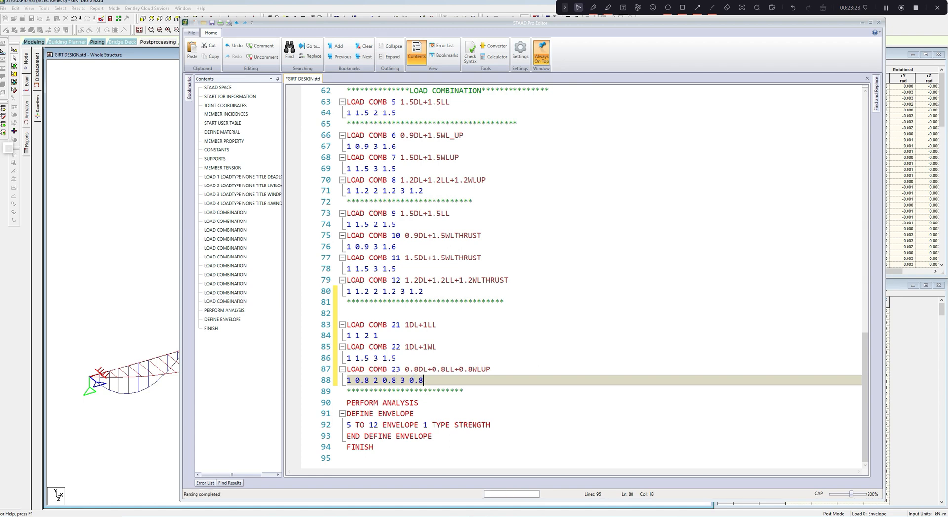
pyautogui.click(491, 370)
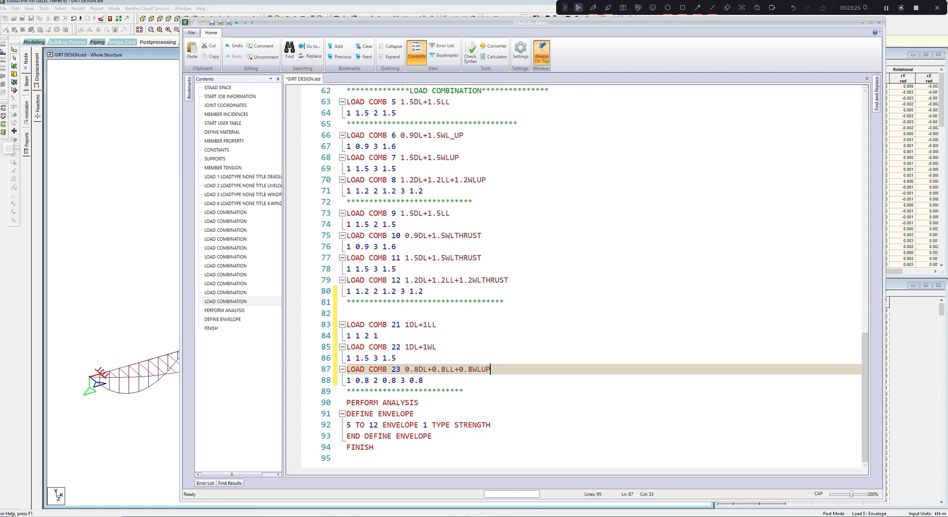
# - Duplicate the line 5 TO 12 ENVELOPE 1 TYPE STRENGTH directly below itself in the envelope definition
pyautogui.moveTo(346, 425); pyautogui.dragTo(491, 425)
pyautogui.hotkey('ctrl', 'c')
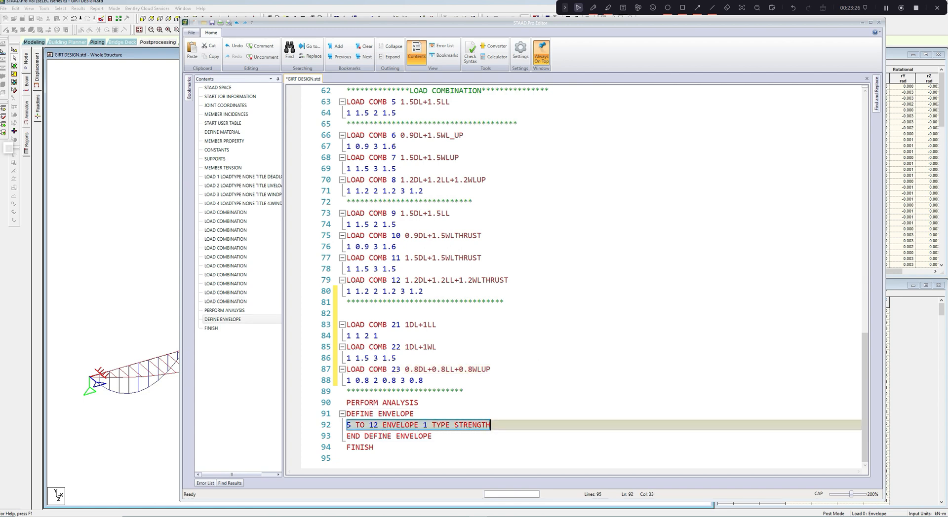
pyautogui.rightClick(487, 428)
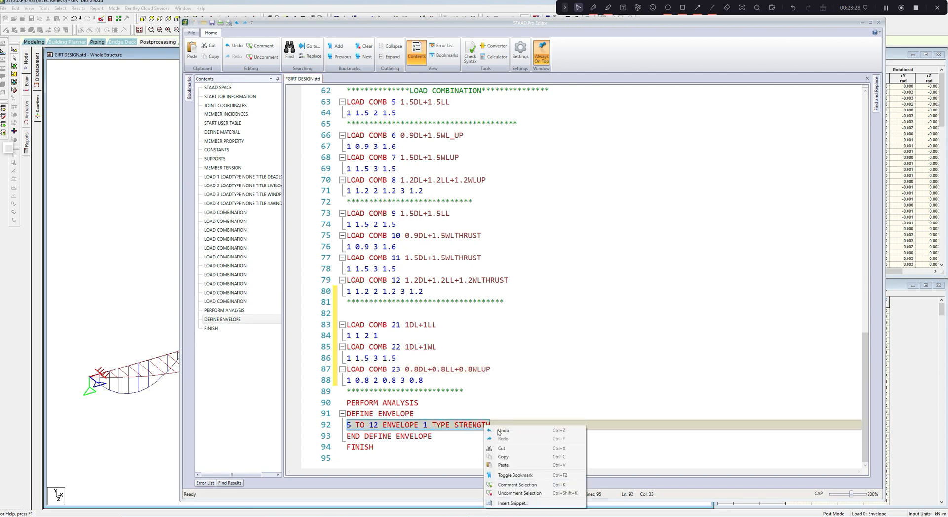
pyautogui.click(503, 457)
pyautogui.press('End')
pyautogui.press('Return')
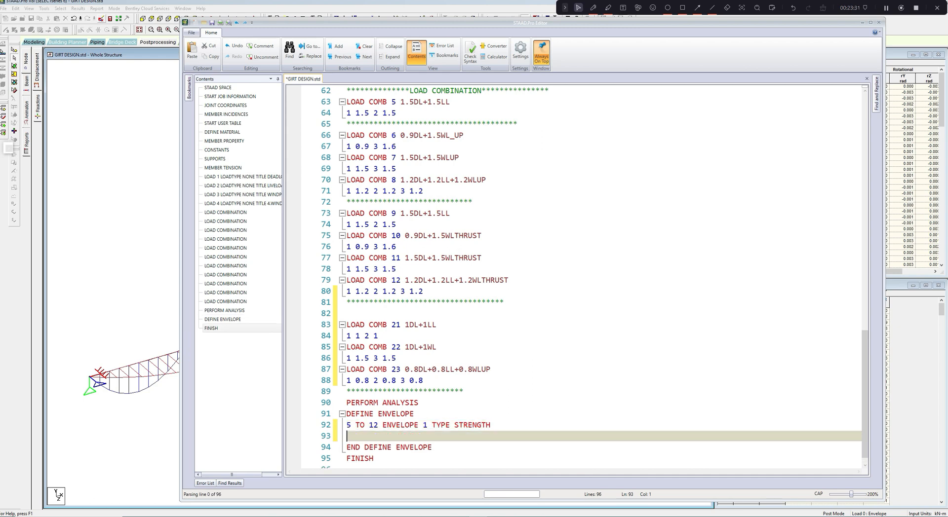
pyautogui.hotkey('ctrl', 'v')
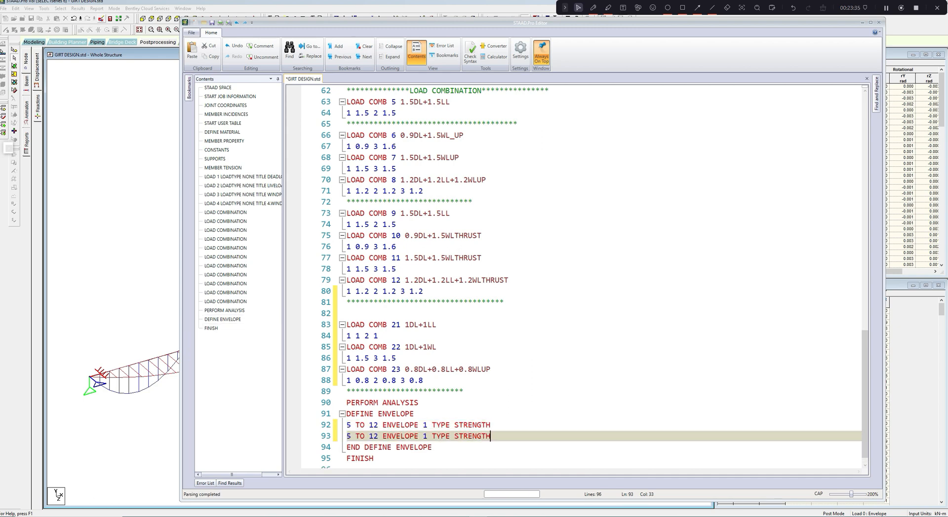
# - Change the copied envelope line to cover load combinations 21 TO 23 and number it ENVELOPE 2
pyautogui.press('Home')
pyautogui.hotkey('shift', 'Right')
pyautogui.write('21')
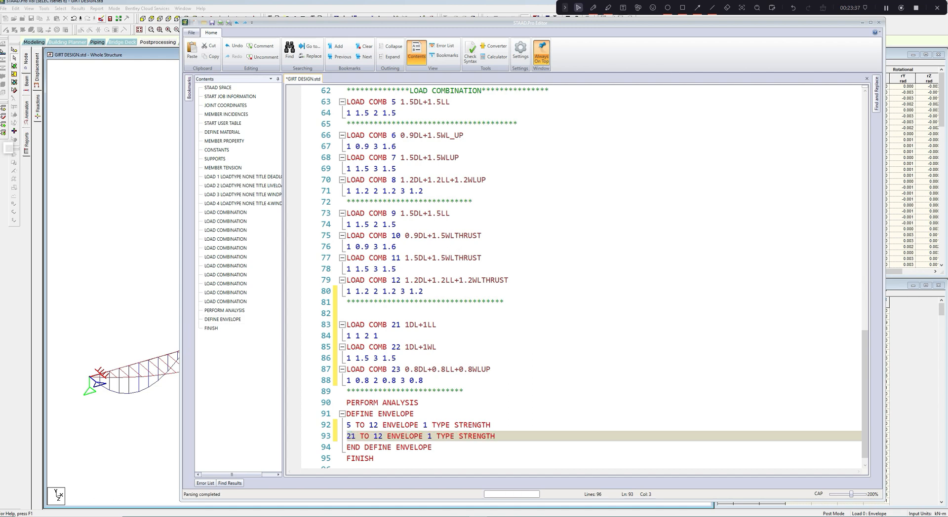
pyautogui.press('Right')
pyautogui.press('Right')
pyautogui.press('Right')
pyautogui.press('Right')
pyautogui.hotkey('shift', 'Right')
pyautogui.hotkey('shift', 'Right')
pyautogui.write('23')
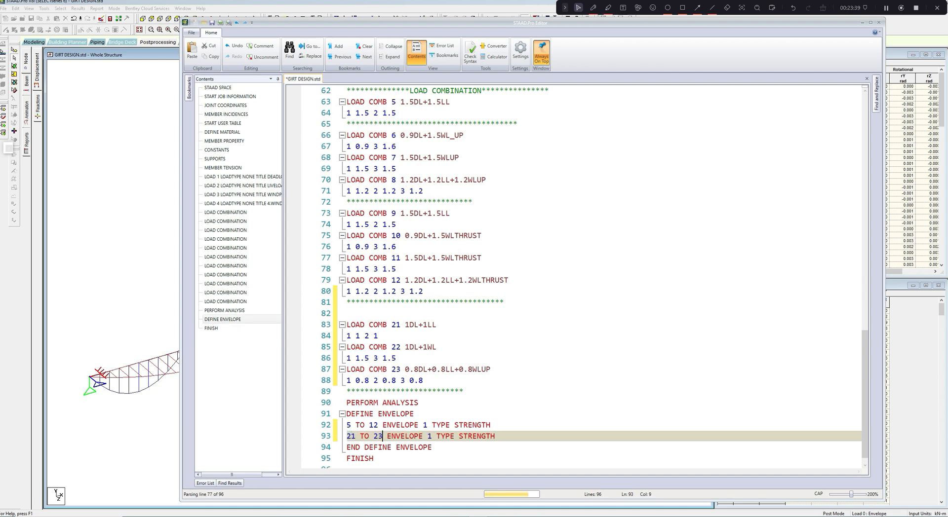
pyautogui.press('Right')
pyautogui.press('Right')
pyautogui.press('Right')
pyautogui.press('Right')
pyautogui.press('Right')
pyautogui.press('Right')
pyautogui.press('Right')
pyautogui.press('Right')
pyautogui.press('Right')
pyautogui.press('Right')
pyautogui.hotkey('shift', 'Right')
pyautogui.write('2')
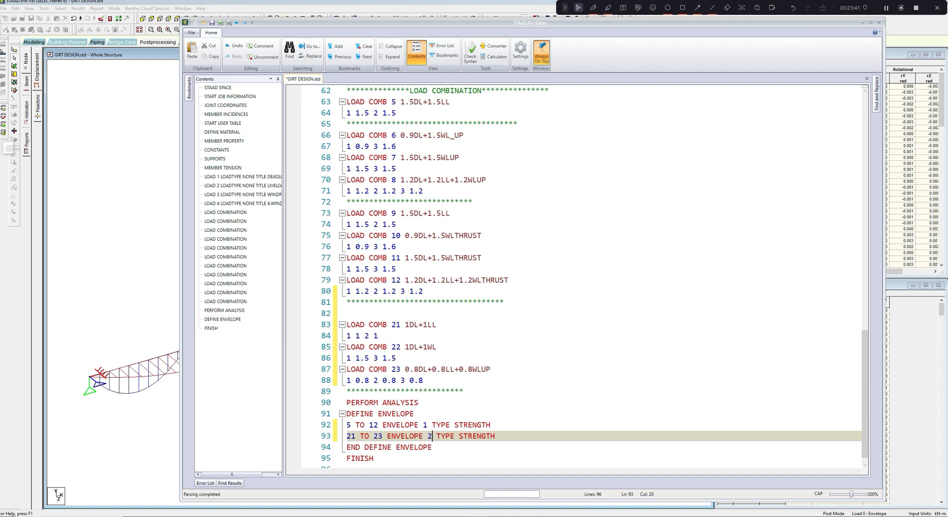
# - Set the type of envelope 2 to SERVICEABILITY and close the command file editor
pyautogui.press('Right')
pyautogui.press('Right')
pyautogui.press('Right')
pyautogui.press('Right')
pyautogui.press('Right')
pyautogui.press('Right')
pyautogui.hotkey('shift', 'Right')
pyautogui.hotkey('shift', 'Right')
pyautogui.hotkey('shift', 'Right')
pyautogui.hotkey('shift', 'Right')
pyautogui.hotkey('shift', 'Right')
pyautogui.hotkey('shift', 'Right')
pyautogui.hotkey('shift', 'Right')
pyautogui.hotkey('shift', 'Right')
pyautogui.write('sERV')
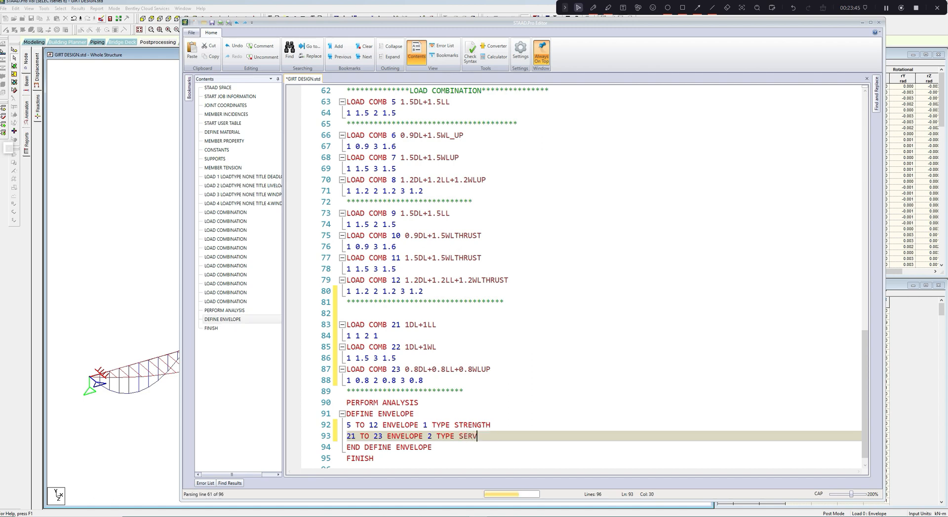
pyautogui.write('IC')
pyautogui.write('IEA')
pyautogui.write('BILTY')
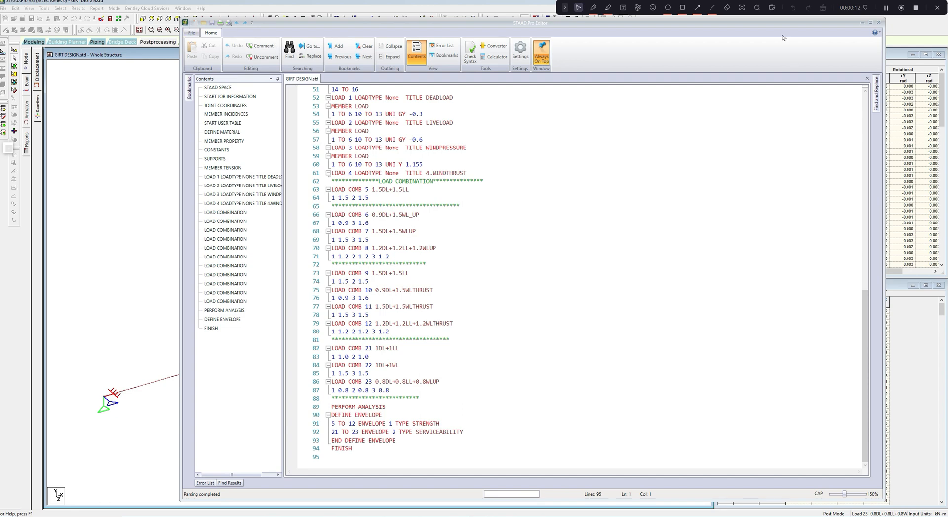
pyautogui.click(878, 22)
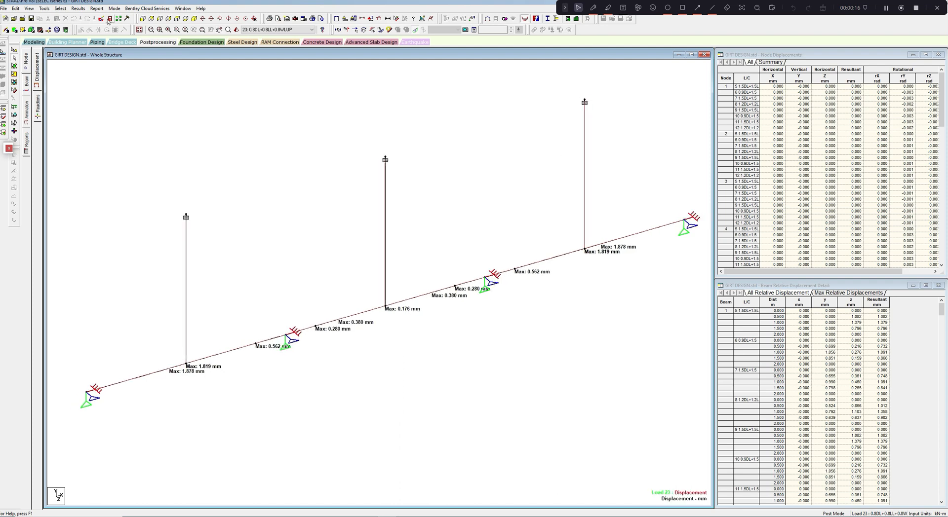
pyautogui.click(97, 8)
pyautogui.click(285, 132)
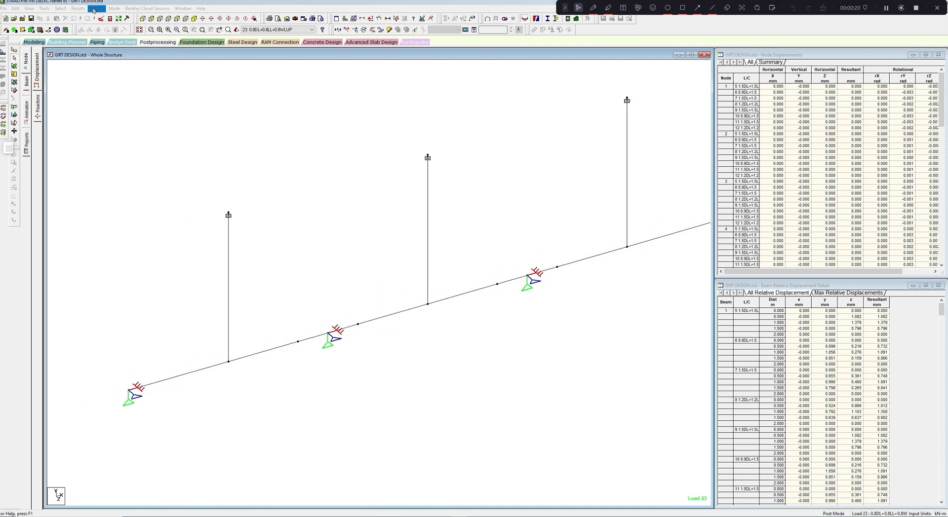
pyautogui.click(83, 9)
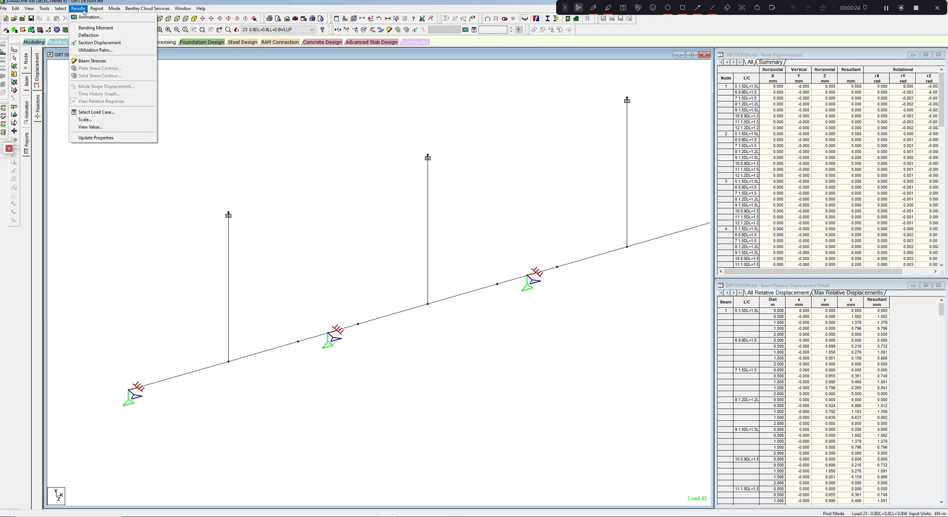
pyautogui.moveTo(114, 9)
pyautogui.click(233, 112)
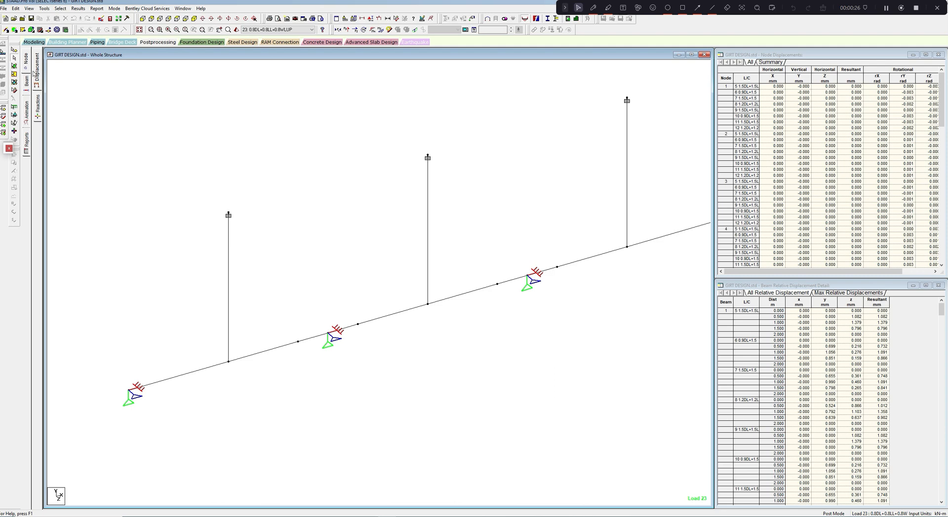
# - Return to modeling mode and run the analysis, accepting the empty load cases and staying in modeling mode
pyautogui.click(33, 42)
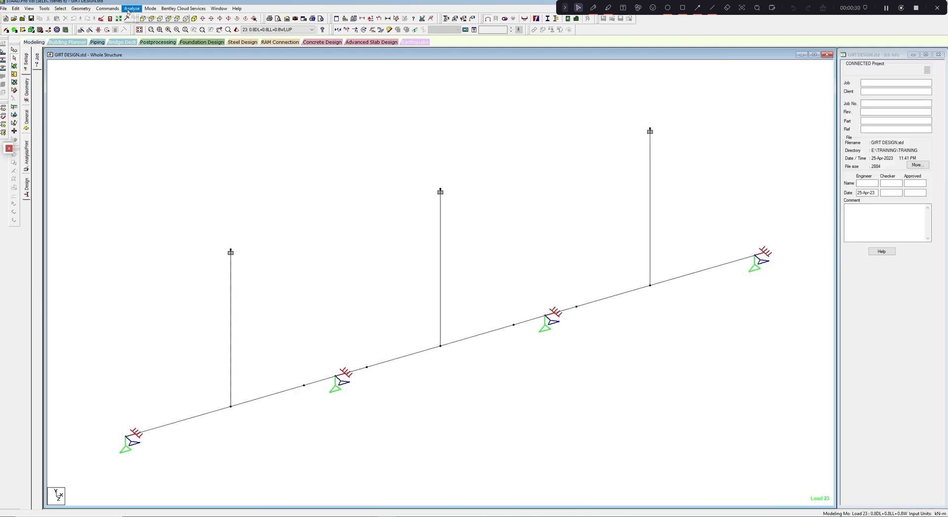
pyautogui.click(136, 21)
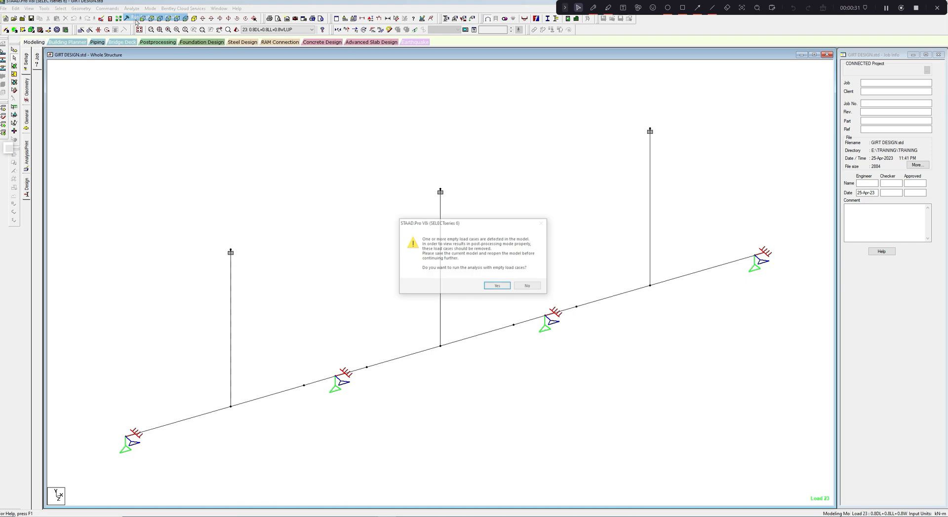
pyautogui.click(497, 286)
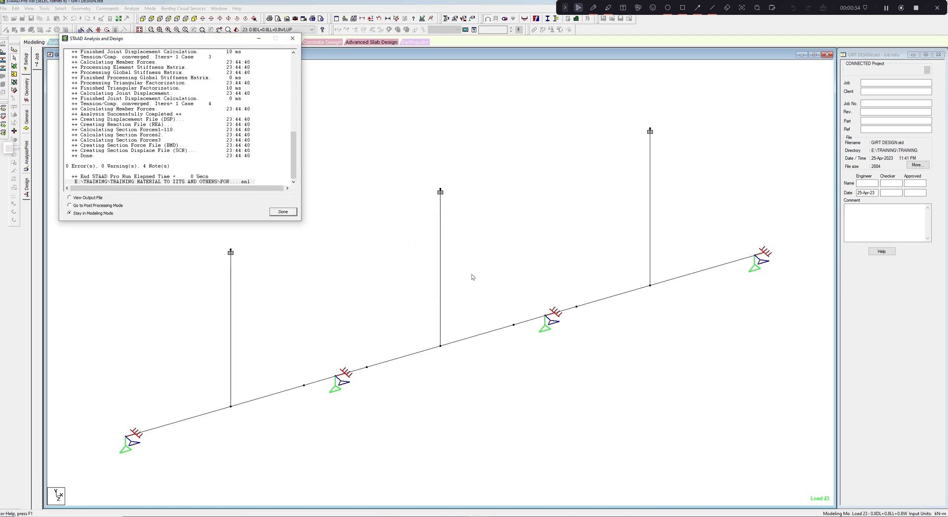
pyautogui.click(283, 212)
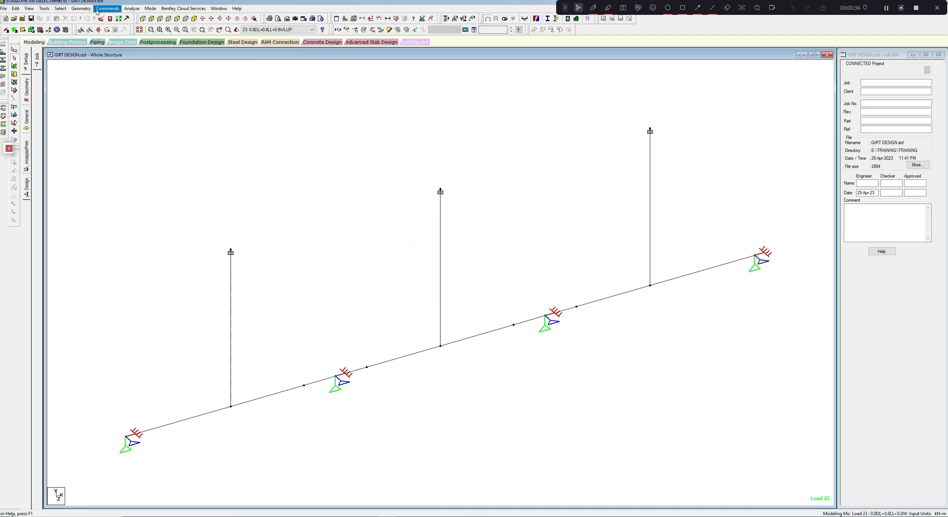
# - Switch to postprocessing and annotate the maximum resultant displacement of the beams on the whole structure
pyautogui.click(151, 8)
pyautogui.click(162, 51)
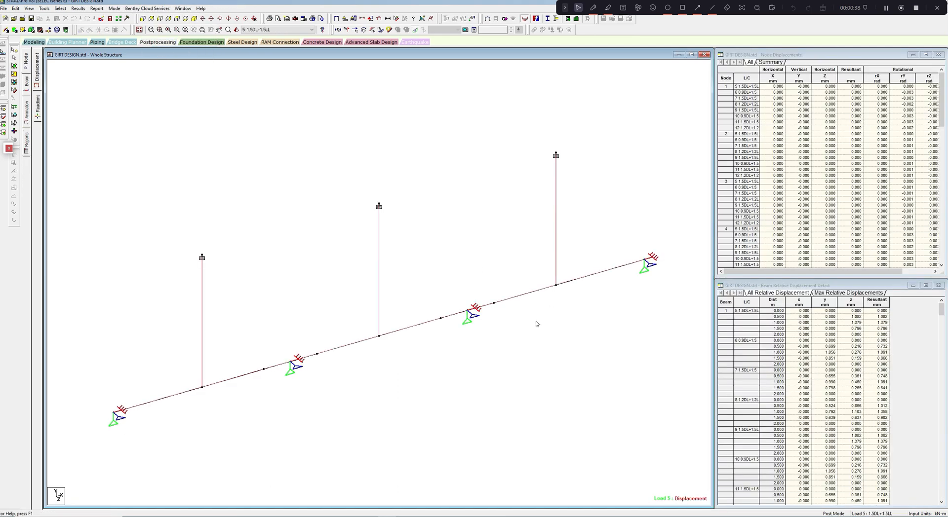
pyautogui.click(78, 8)
pyautogui.click(97, 128)
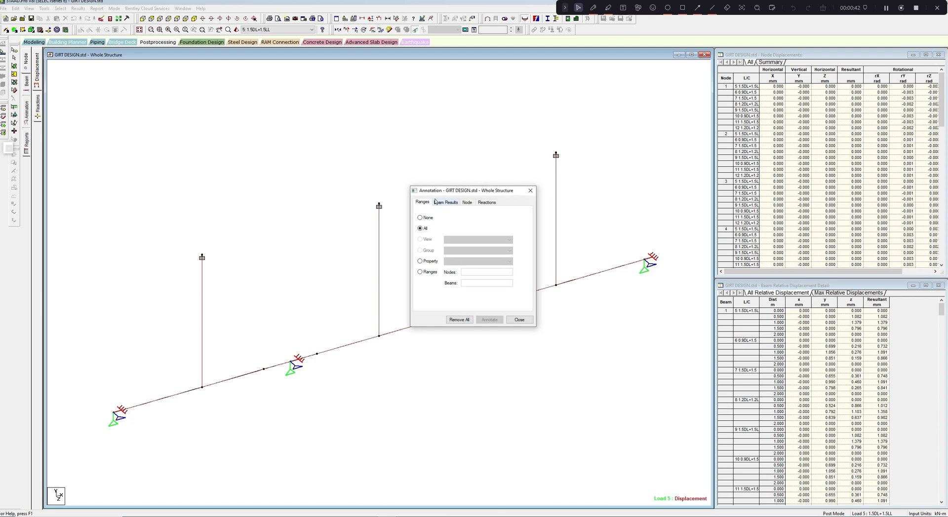
pyautogui.click(445, 202)
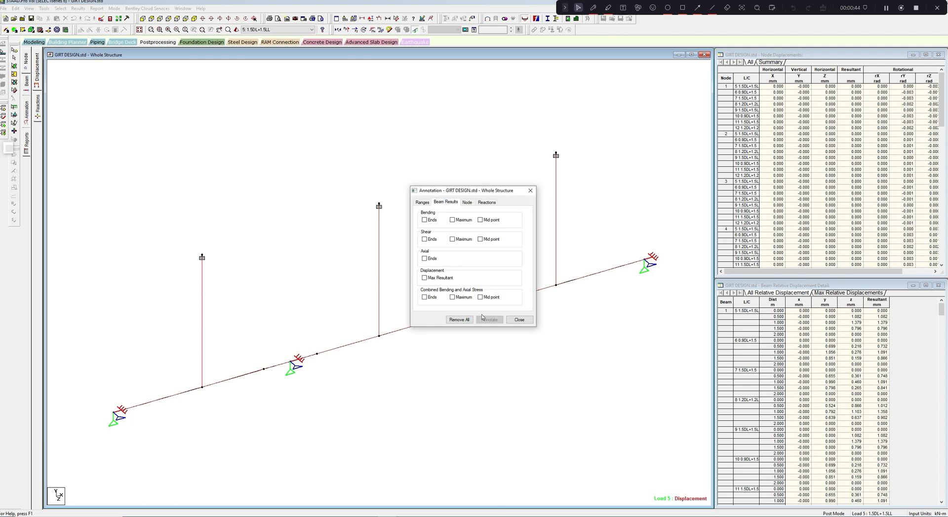
pyautogui.click(424, 278)
pyautogui.click(489, 319)
pyautogui.click(529, 190)
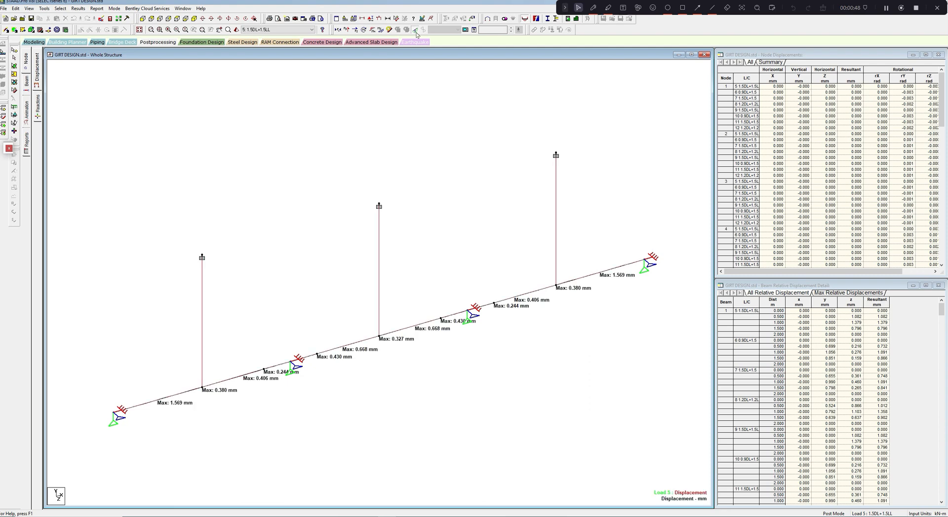
# - Examine the girt's maximum displacements under load combinations 21, 22 and 23 in turn
pyautogui.moveTo(418, 104); pyautogui.dragTo(431, 93, button='middle')
pyautogui.scroll(2, 426, 95)
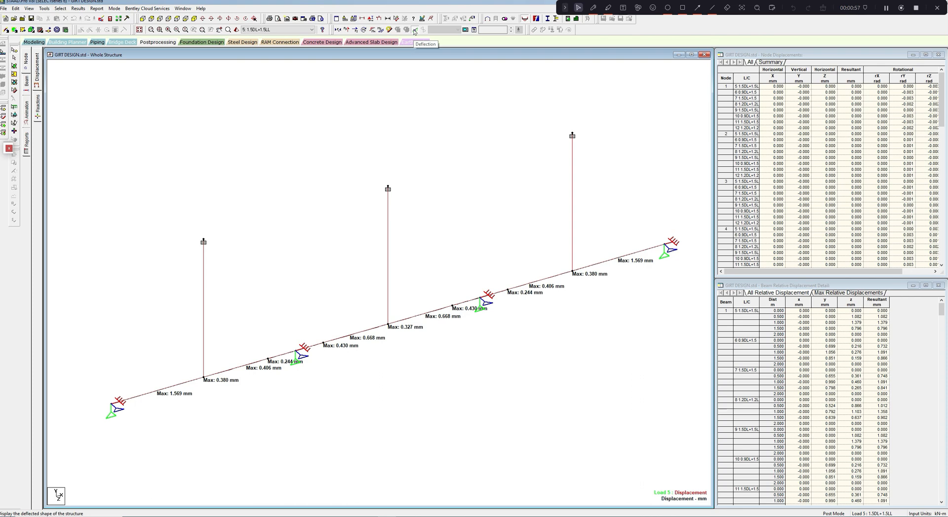
pyautogui.moveTo(445, 162); pyautogui.dragTo(447, 150, button='middle')
pyautogui.scroll(1, 447, 151)
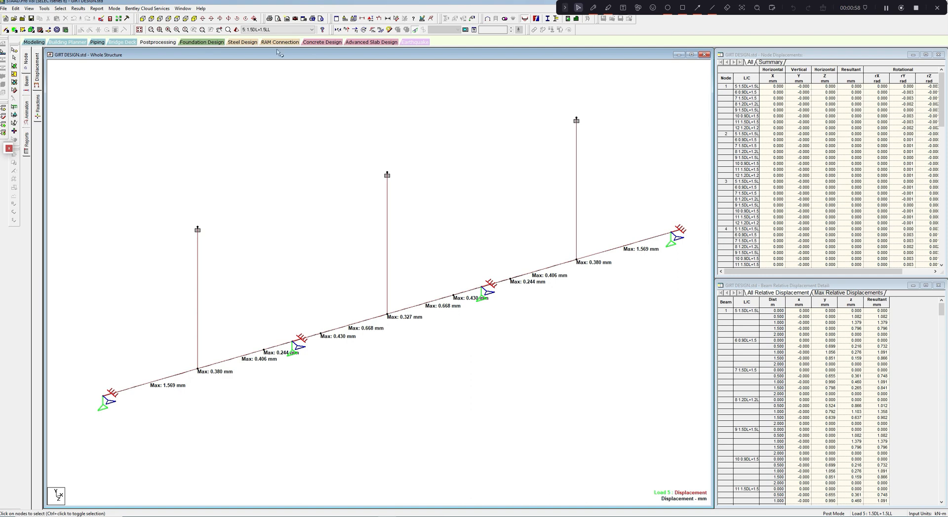
pyautogui.click(311, 29)
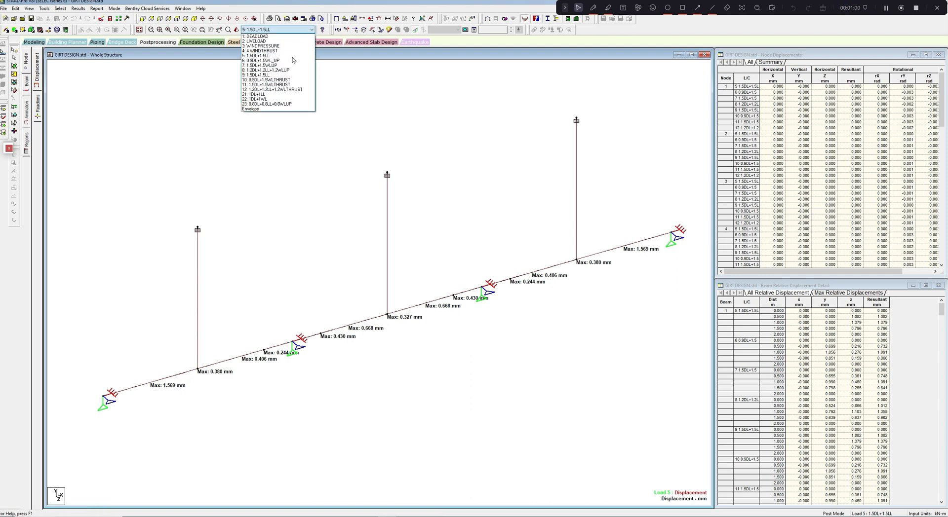
pyautogui.click(277, 94)
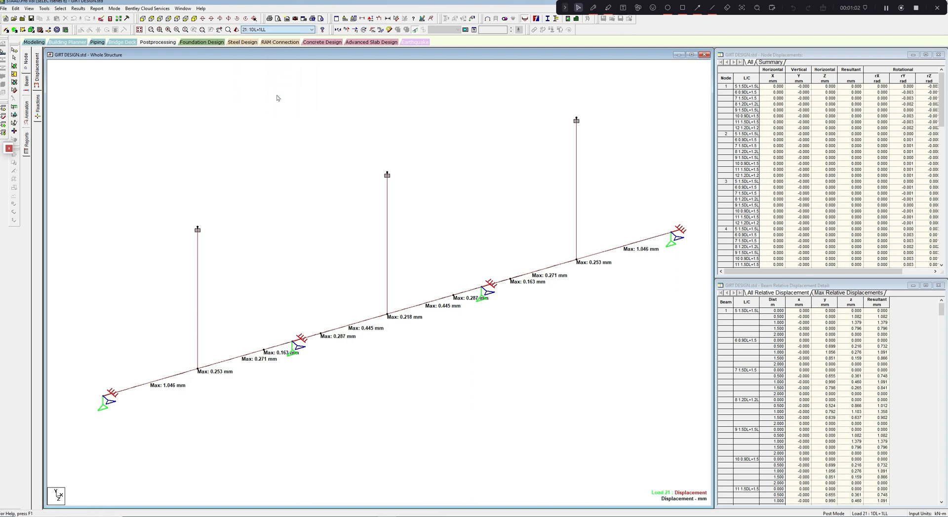
pyautogui.press('Down')
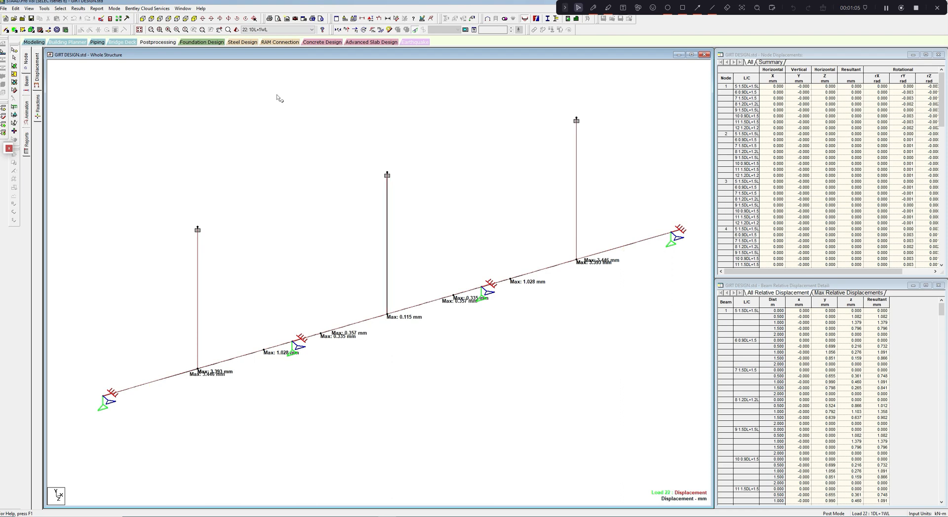
pyautogui.press('Down')
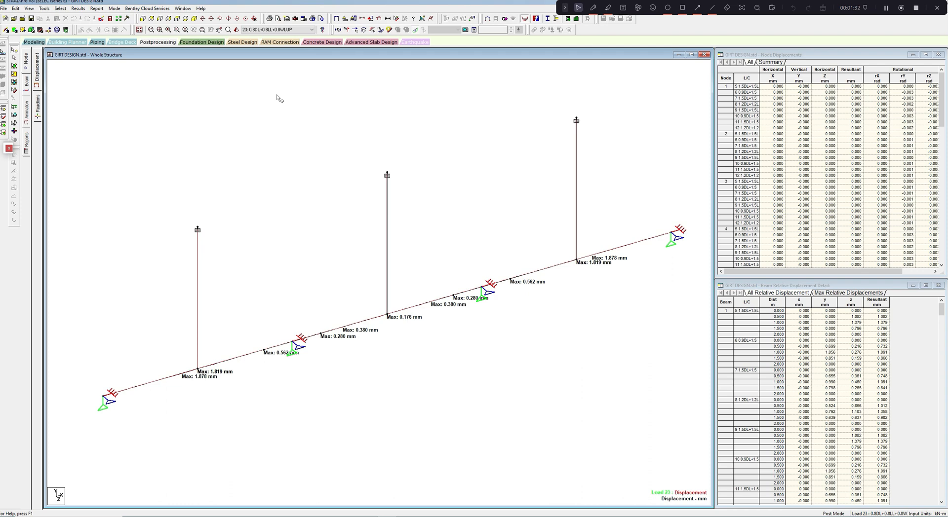
pyautogui.click(887, 10)
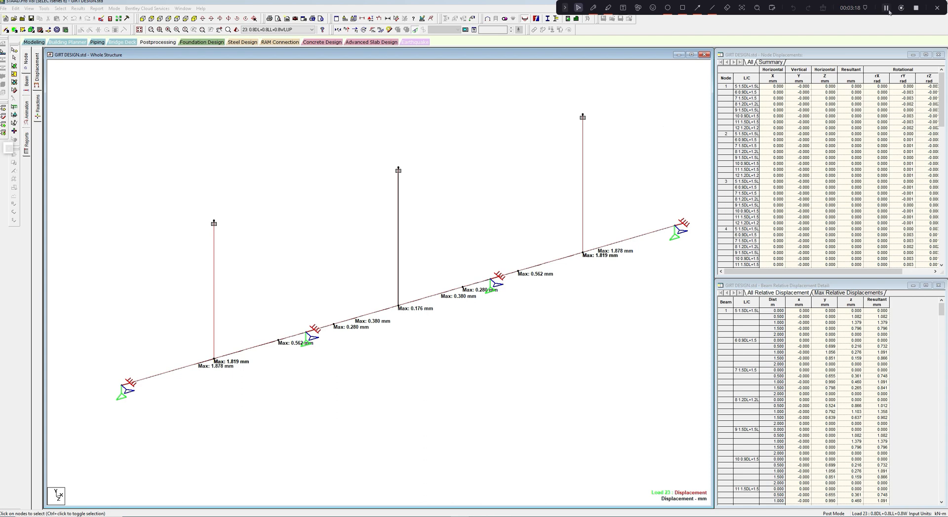
pyautogui.moveTo(664, 140); pyautogui.dragTo(650, 156, button='middle')
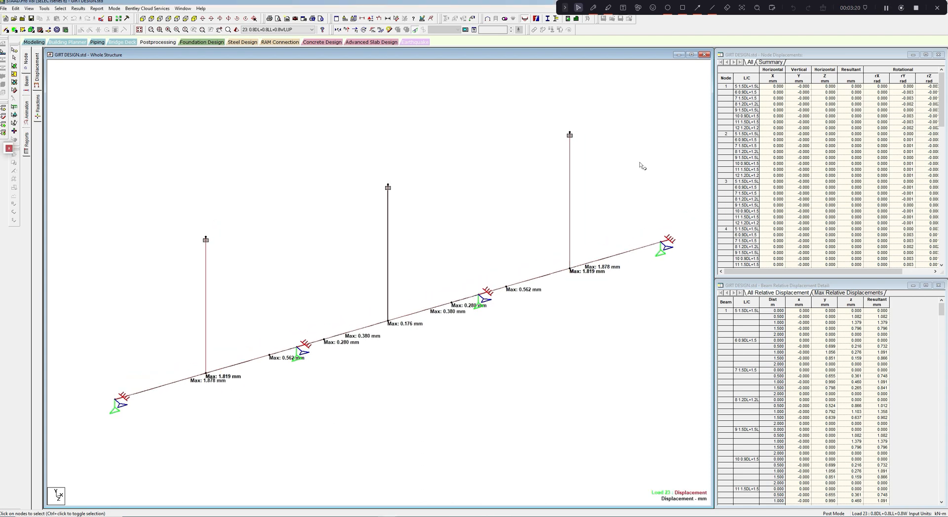
pyautogui.moveTo(614, 203); pyautogui.dragTo(628, 190, button='middle')
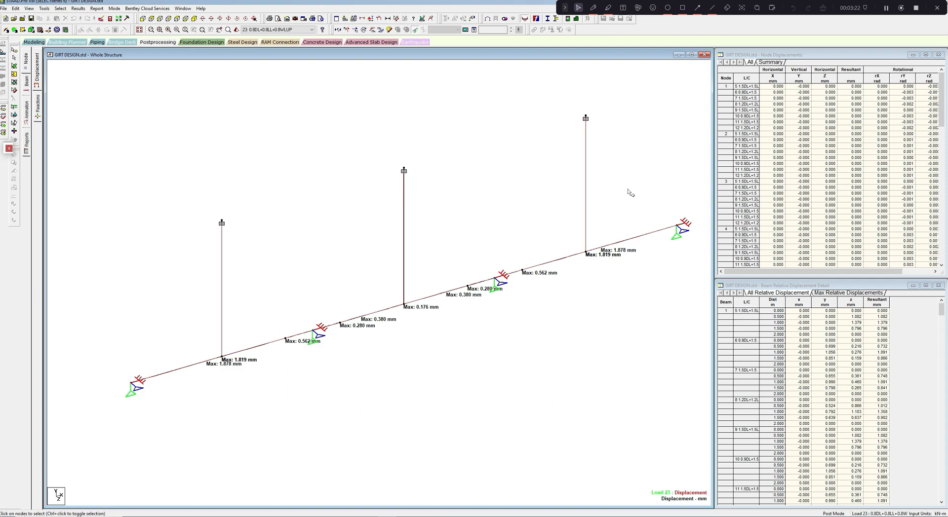